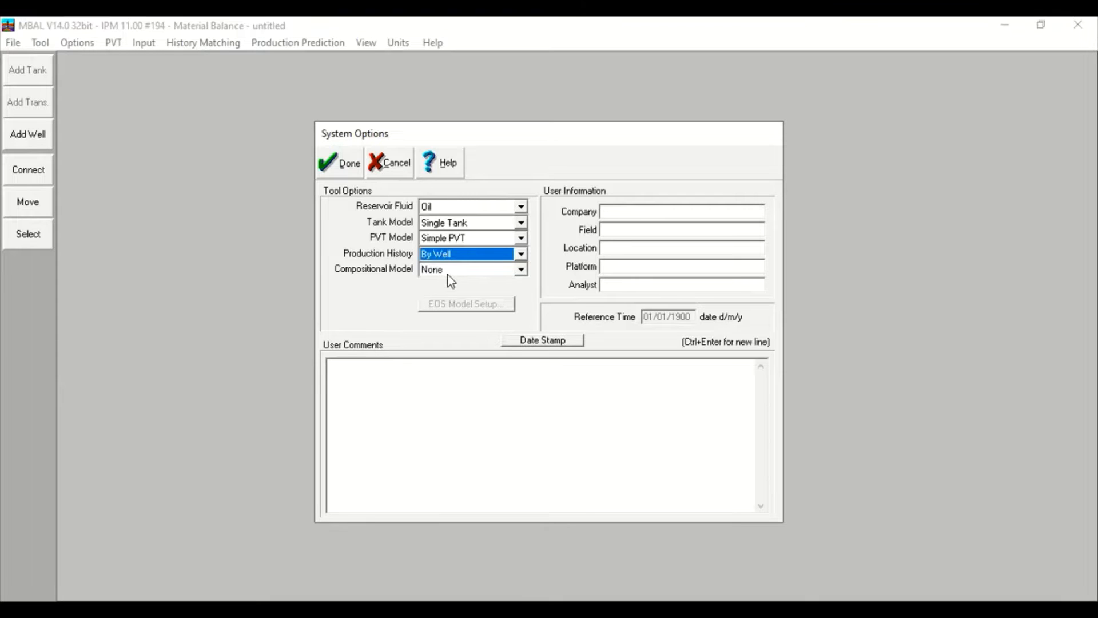
Accept the system options with oil as fluid, a single tank, simple PVT and production history by well, leaving the user information blank.
click(526, 421)
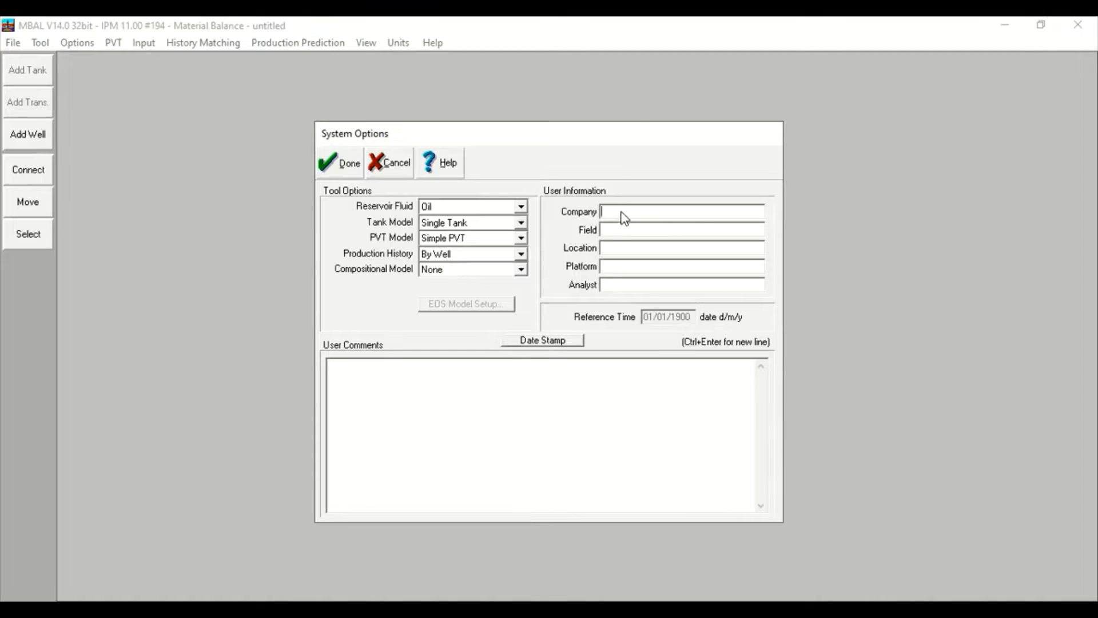
click(605, 249)
click(607, 265)
click(611, 286)
click(362, 378)
click(342, 172)
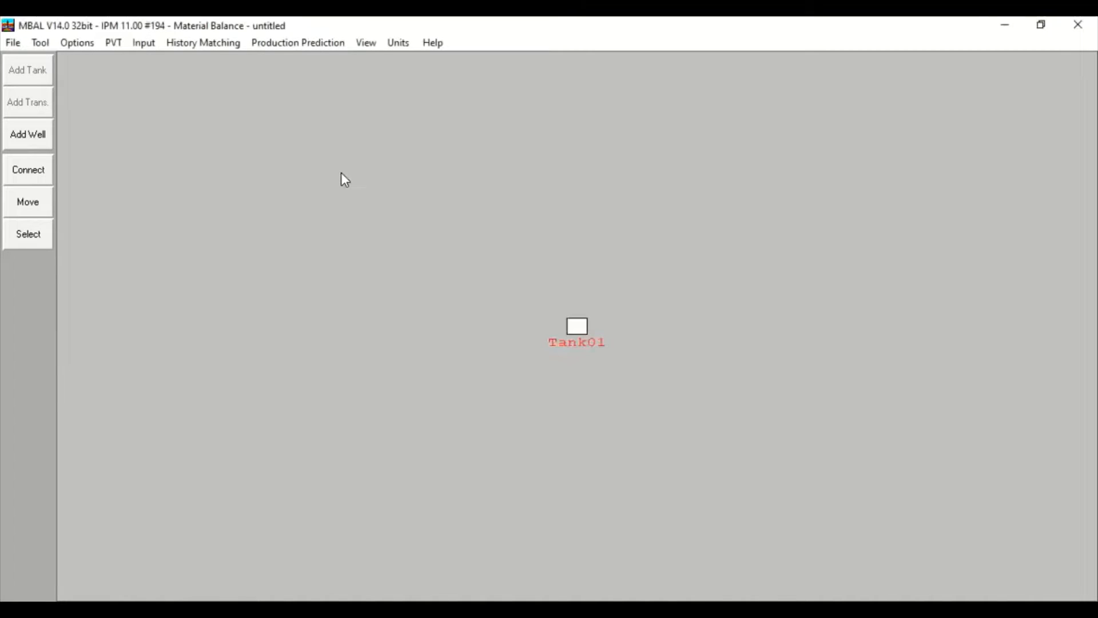
Define the black oil PVT with GOR 500 scf/STB, oil gravity 39 API, gas gravity 0,8, salinity 100000 ppm and 0 percent H2S, CO2 and N2.
click(114, 45)
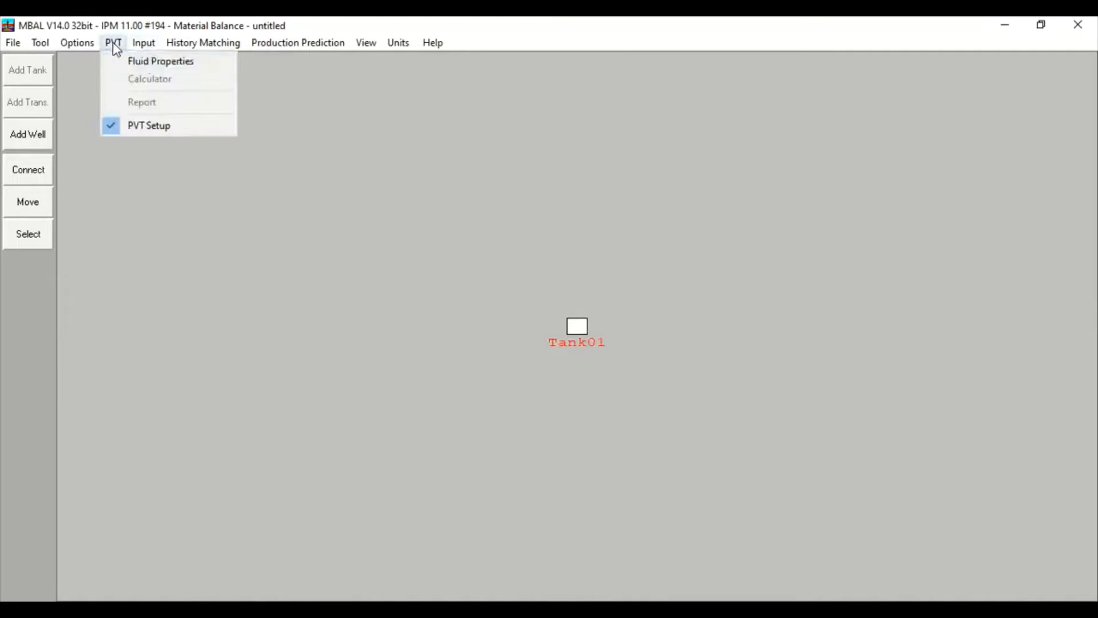
click(163, 66)
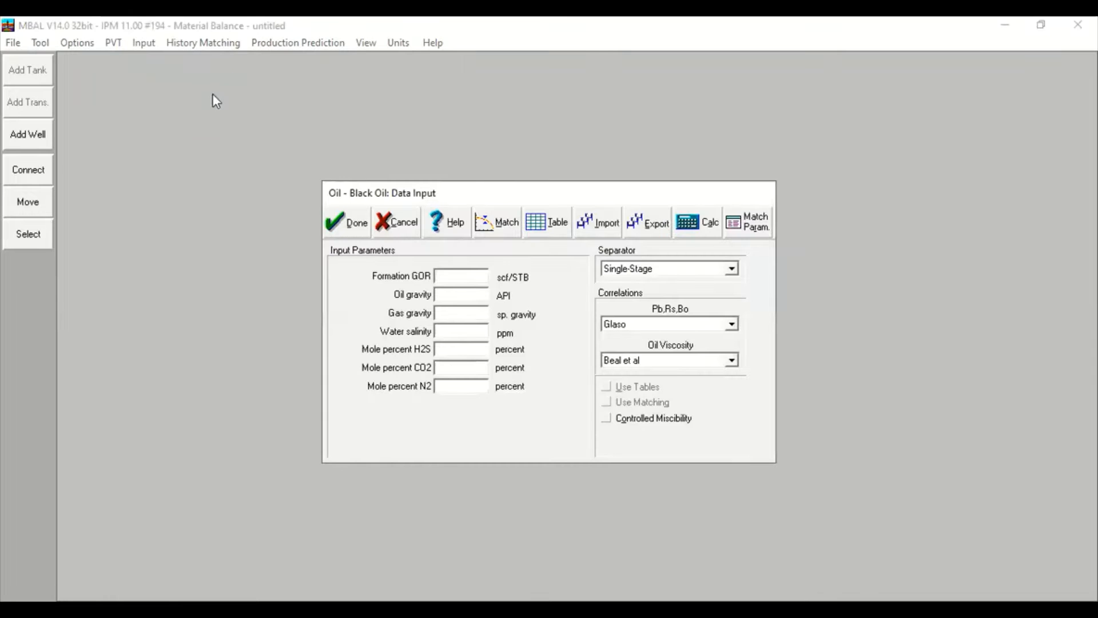
click(456, 280)
text(500)
key(Tab)
text(3)
text(00)
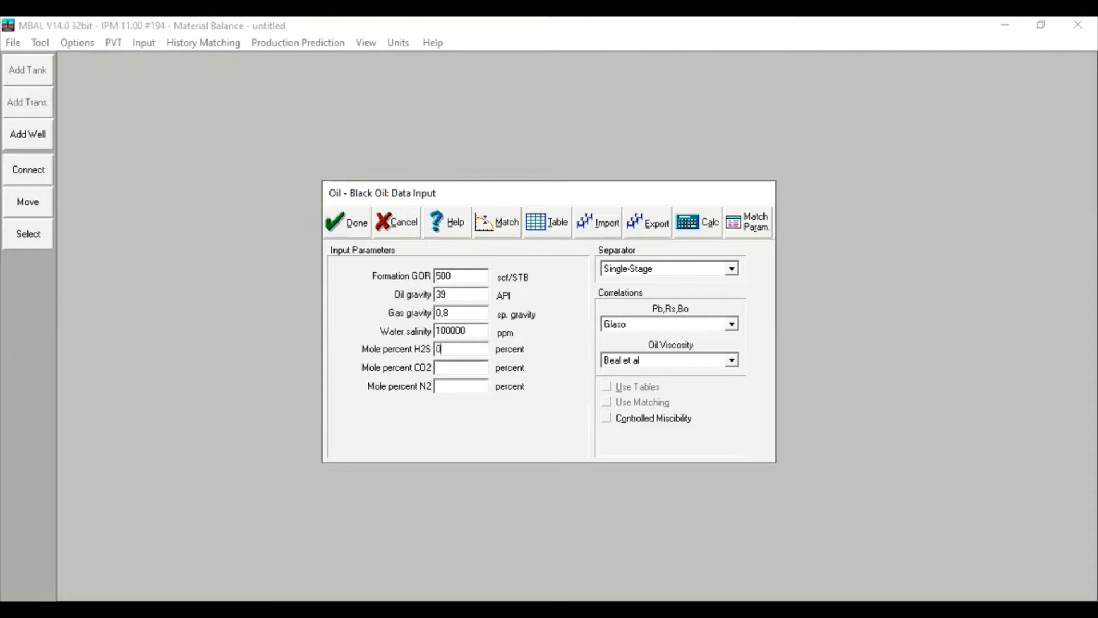
text(0)
click(505, 233)
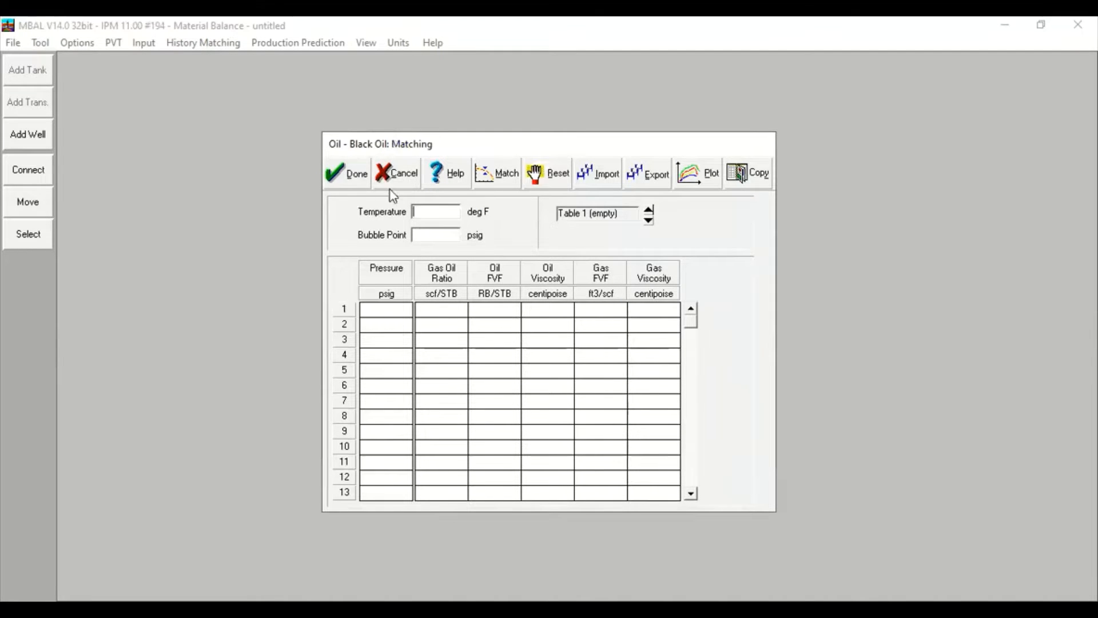
click(403, 183)
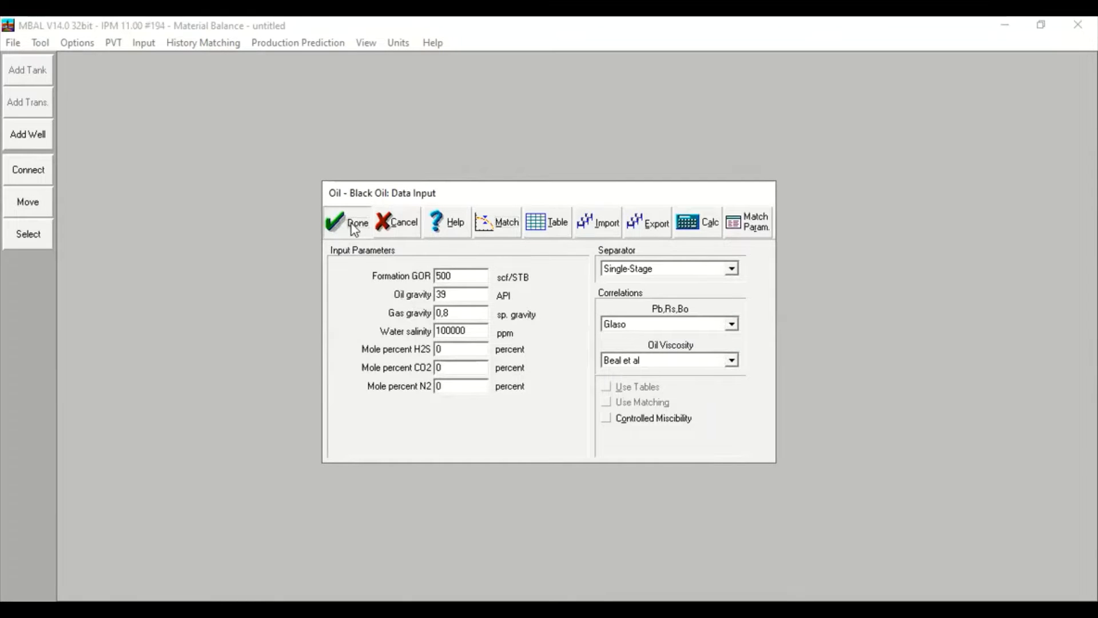
click(354, 227)
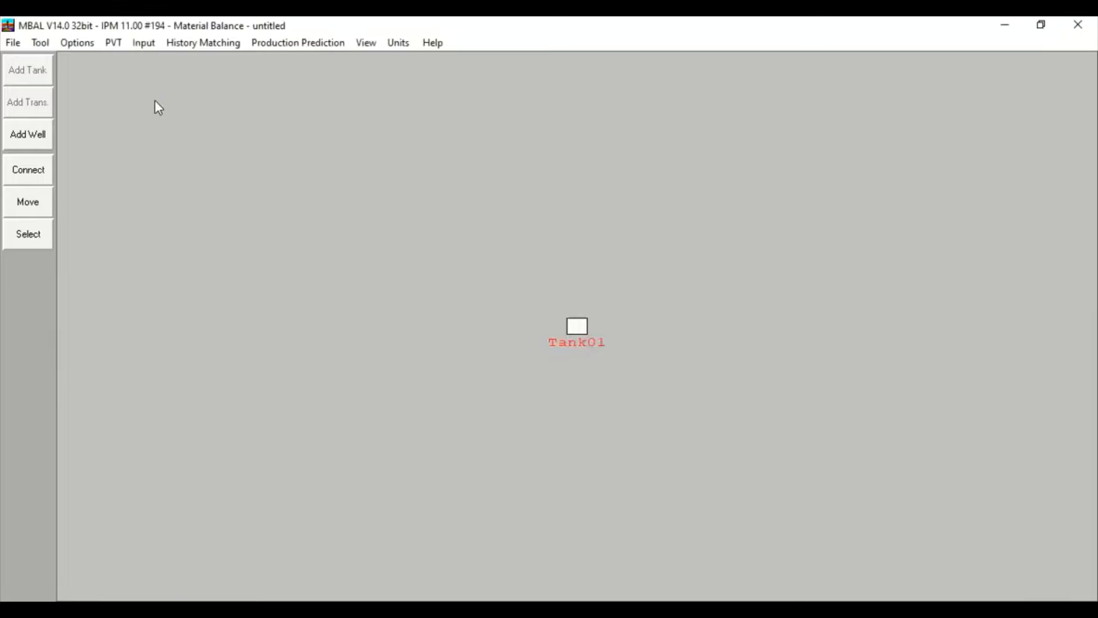
Add a well to the well input data and set its type to Oil Producer.
click(146, 45)
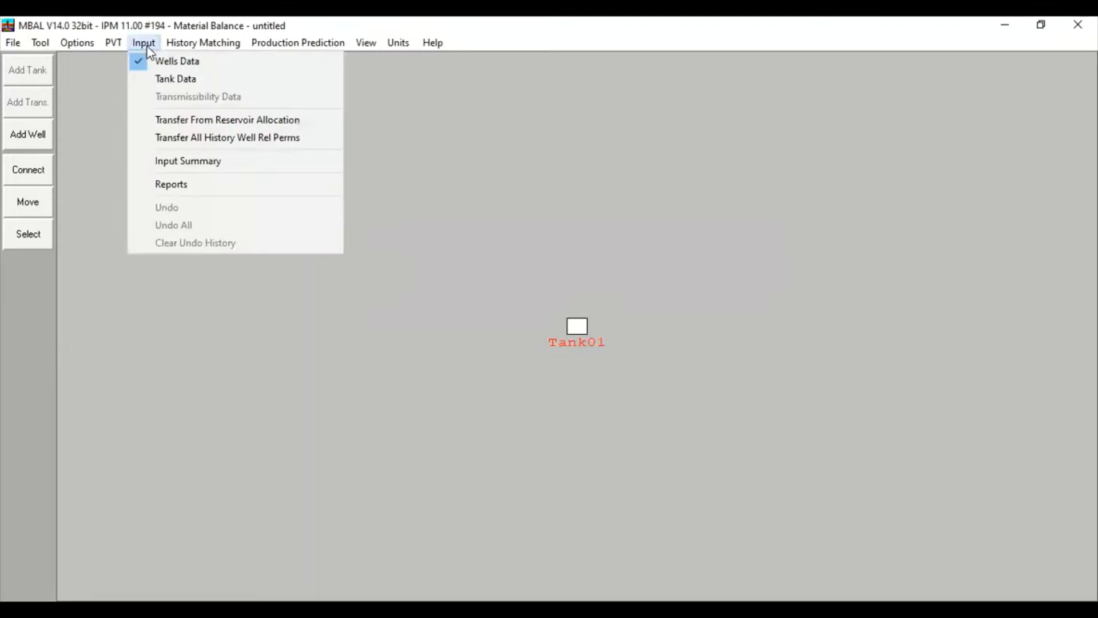
click(191, 61)
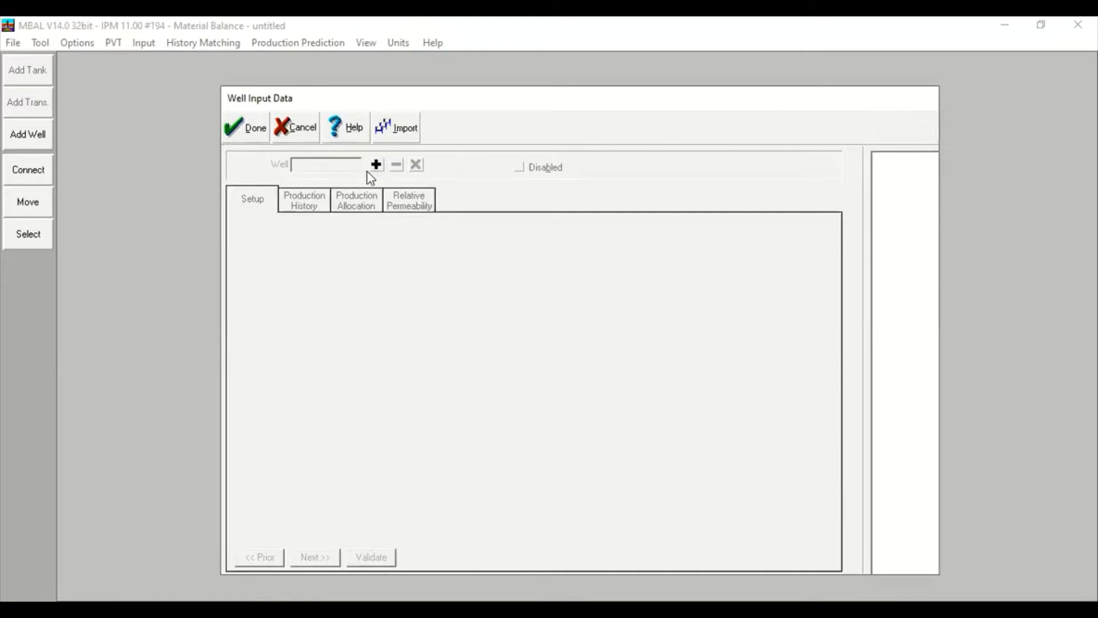
click(376, 166)
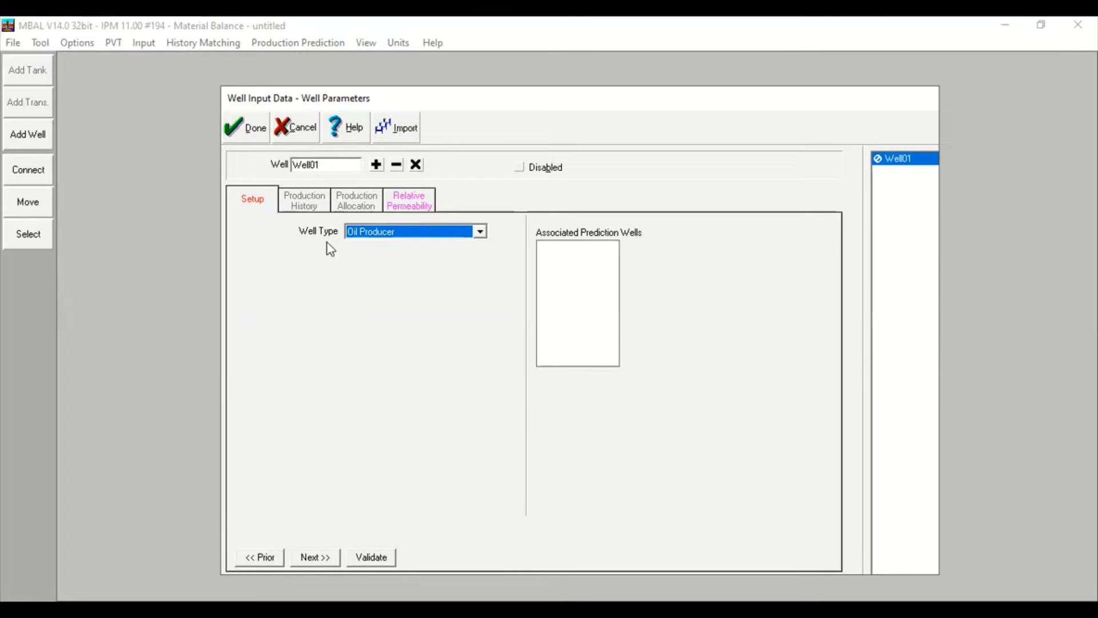
click(475, 232)
mouse_move(482, 269)
mouse_down()
mouse_move(480, 335)
mouse_move(481, 261)
mouse_up()
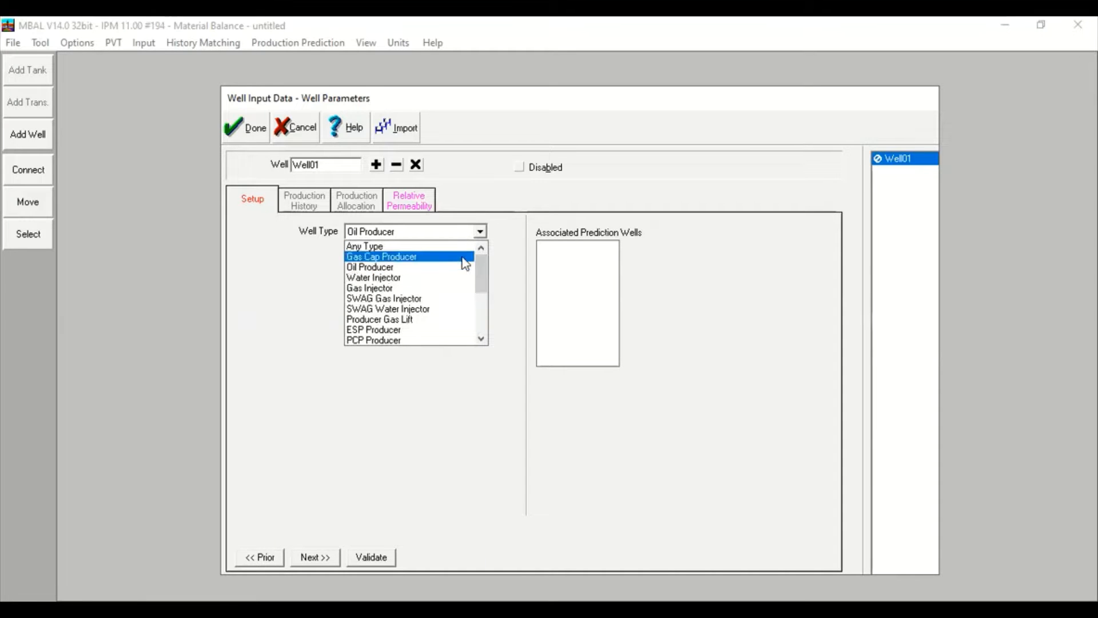
click(384, 268)
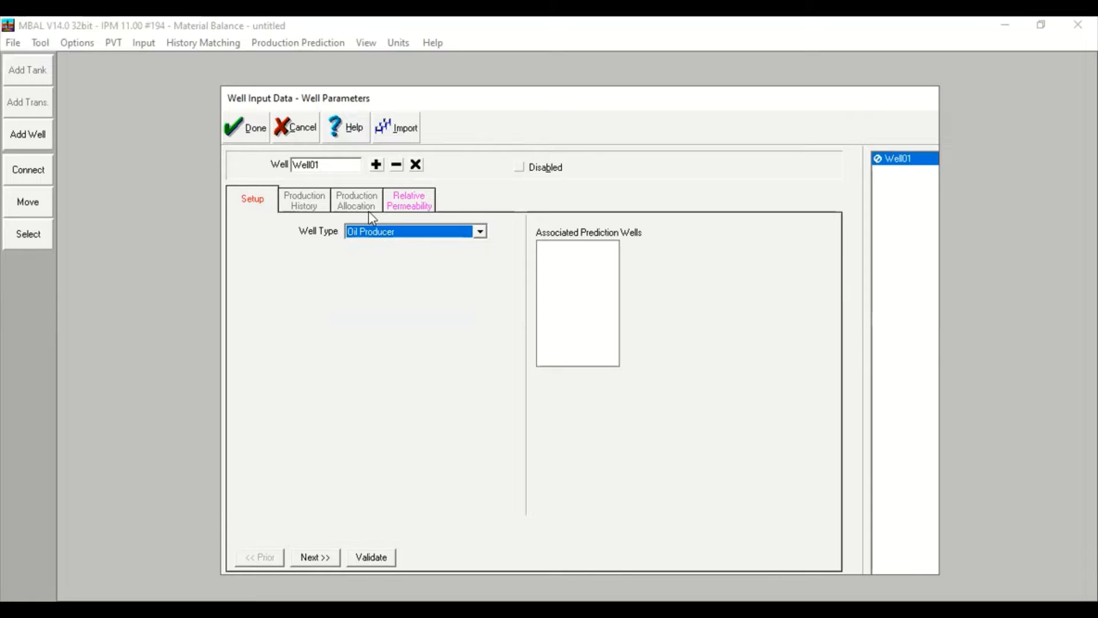
Paste the copied production records from 01/01/1997 to 31/12/2002 into the well's production history and check them through the last row.
click(405, 208)
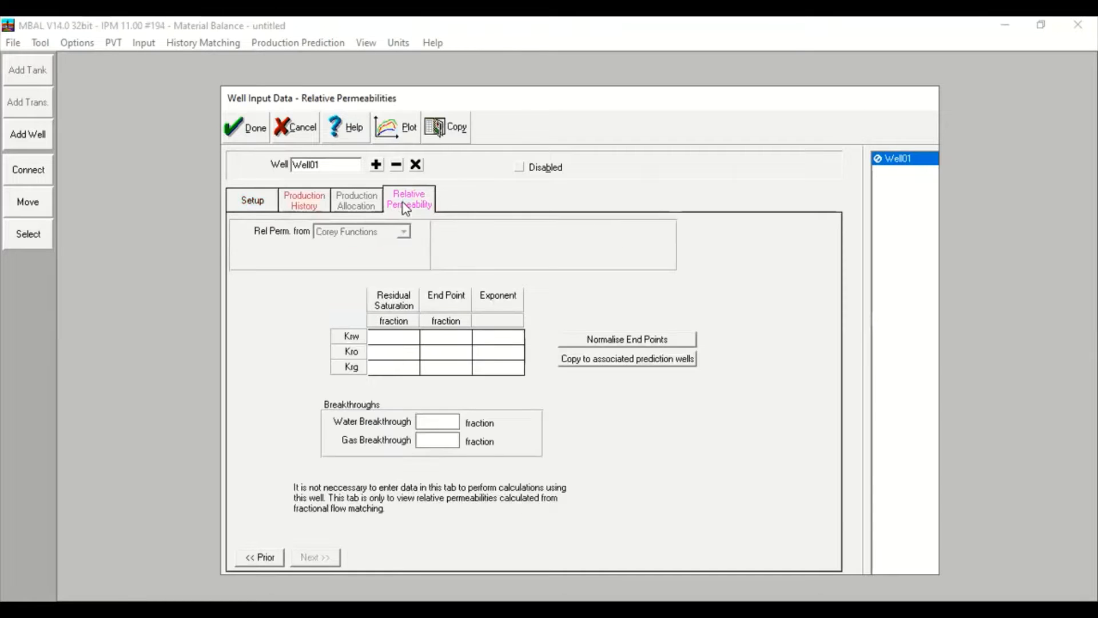
click(310, 207)
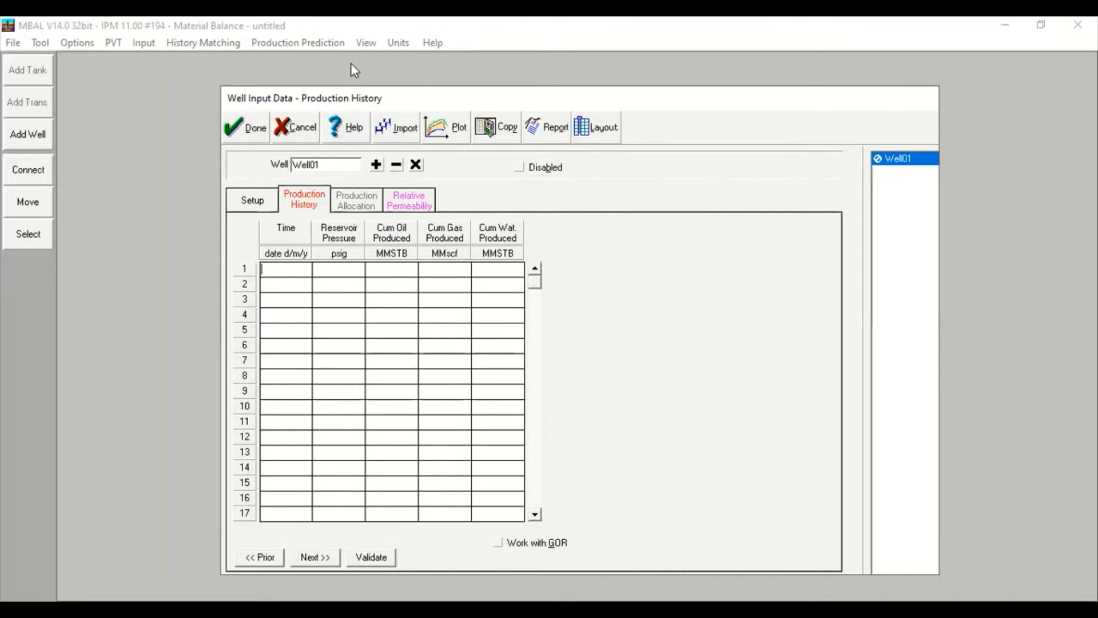
key(ctrl+v)
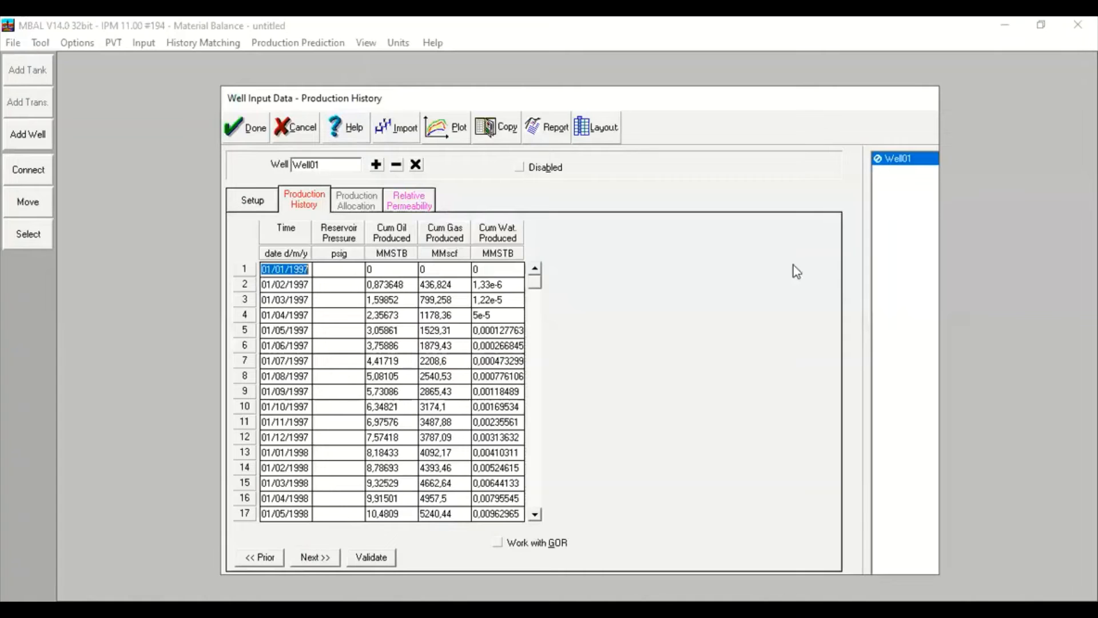
key(alt+Tab)
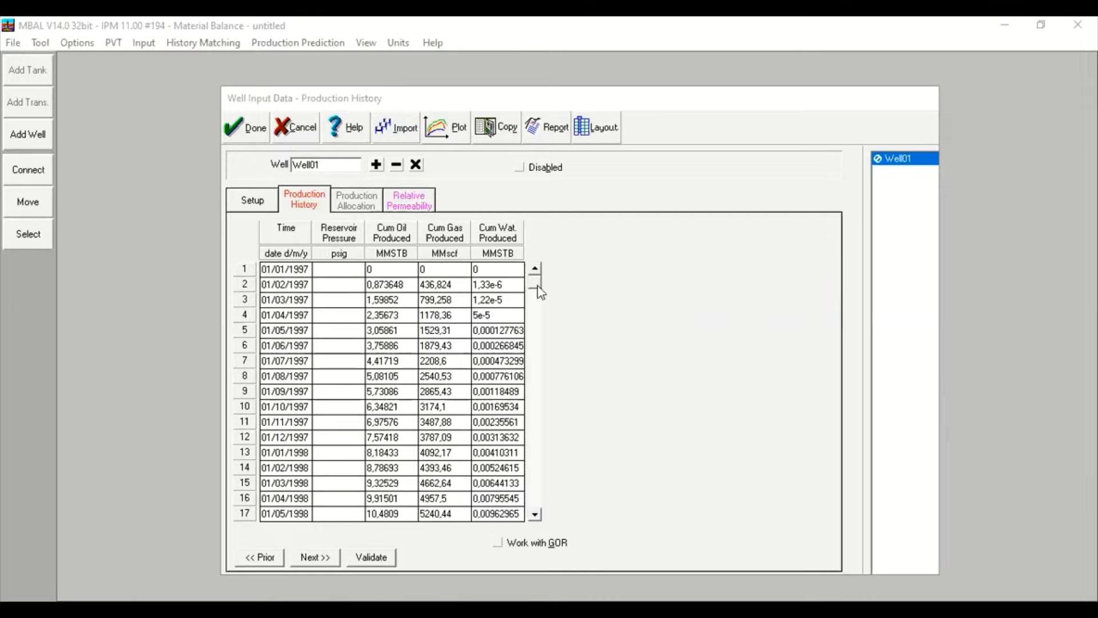
drag(539, 292, 568, 499)
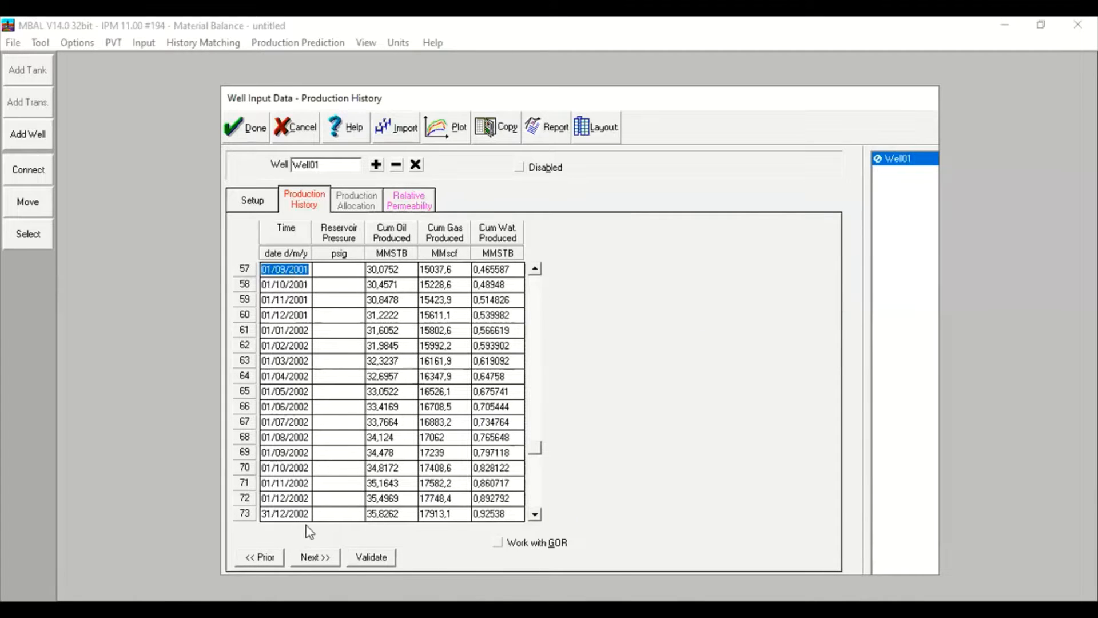
click(535, 514)
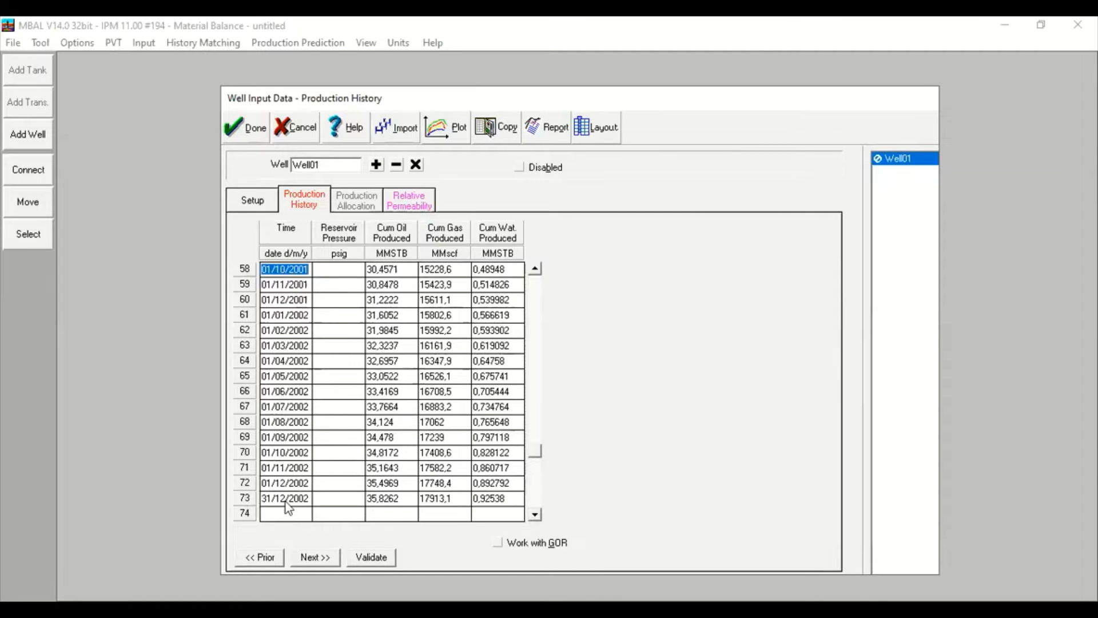
drag(540, 453, 541, 276)
Open the well's production history plot and clear the reservoir pressure and cumulative oil production curves.
click(459, 142)
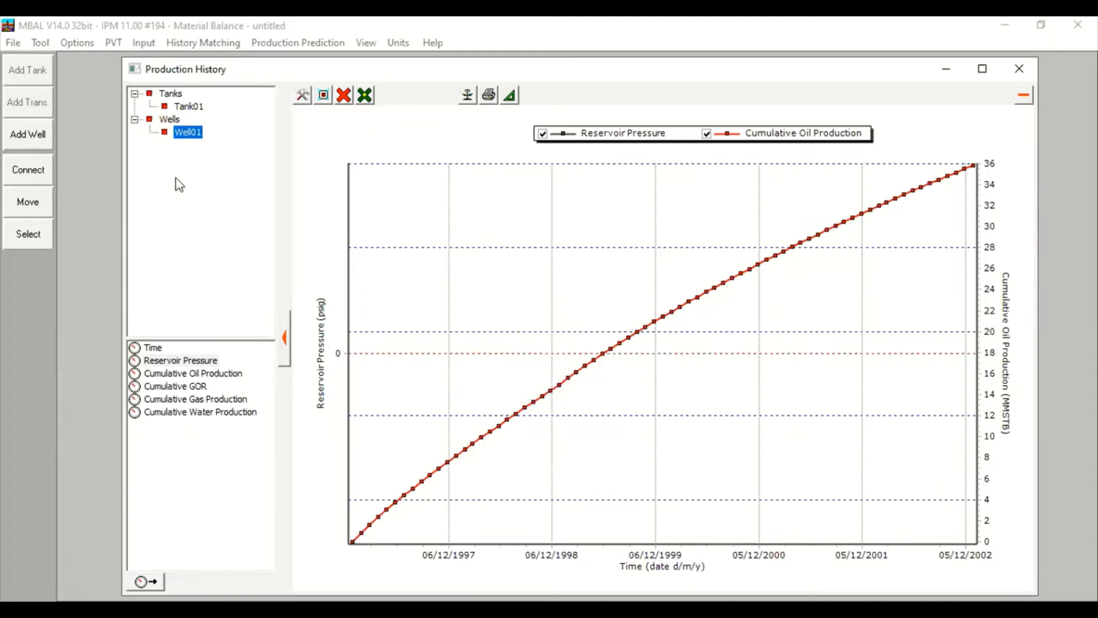
click(208, 377)
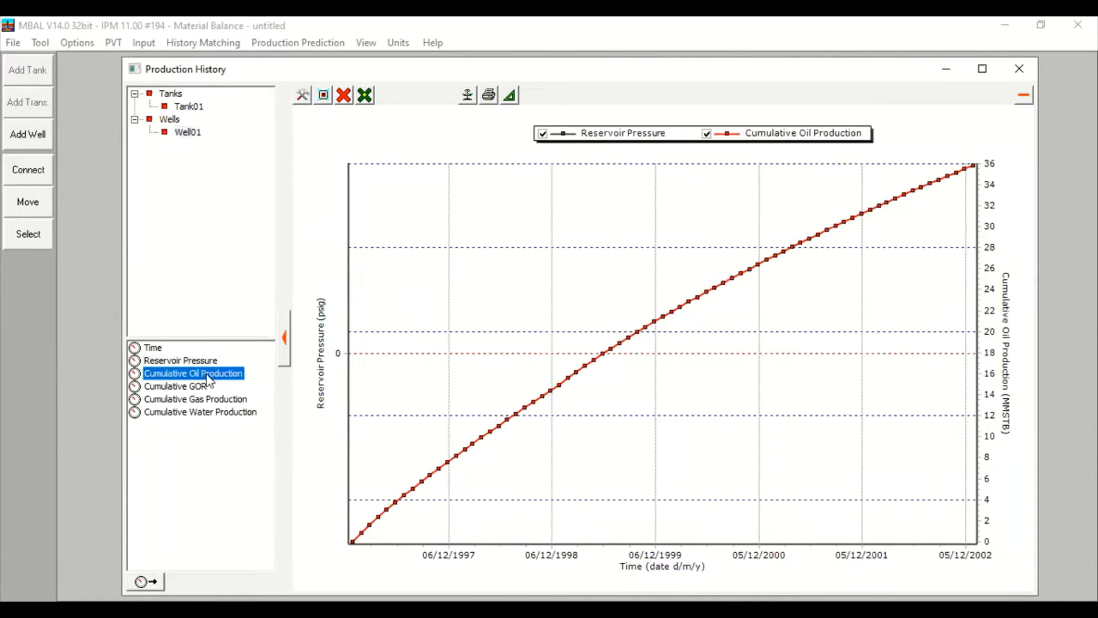
click(209, 389)
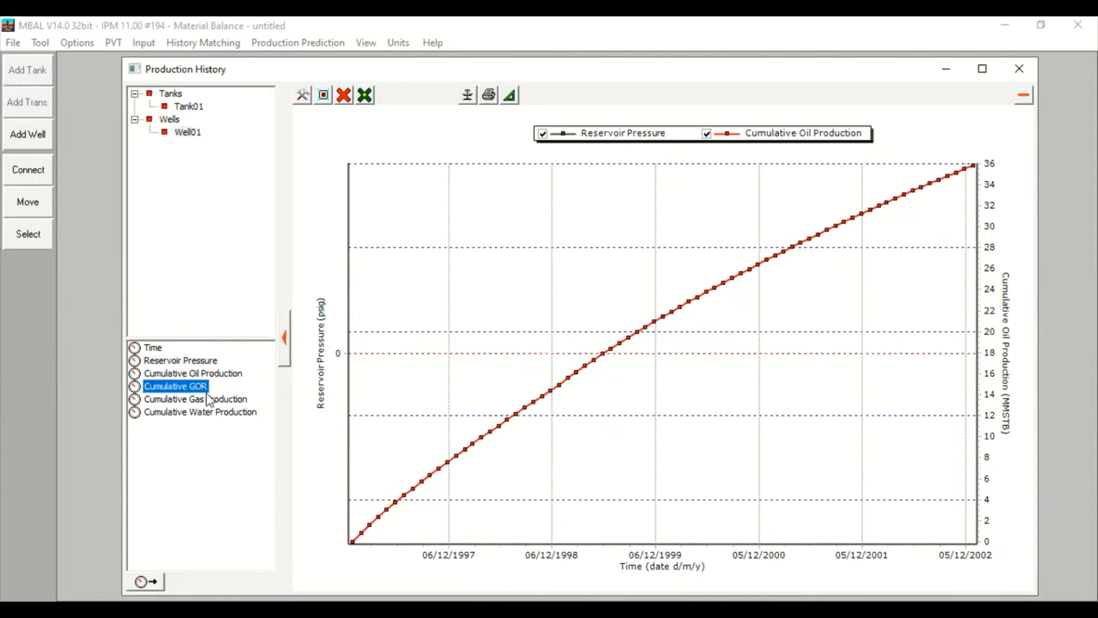
click(209, 400)
click(343, 97)
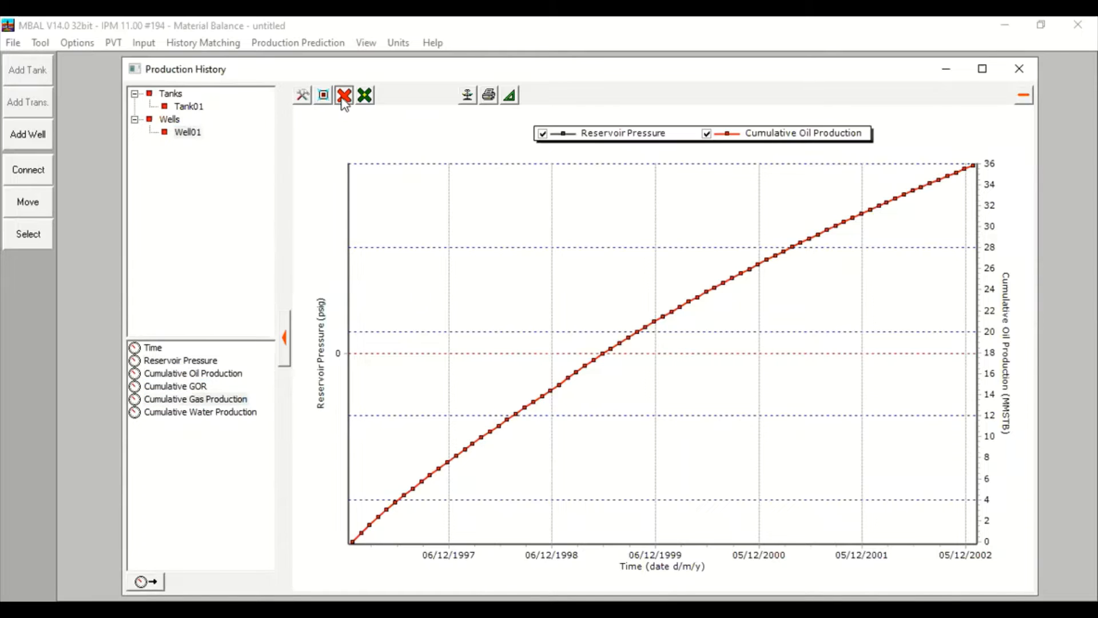
click(385, 150)
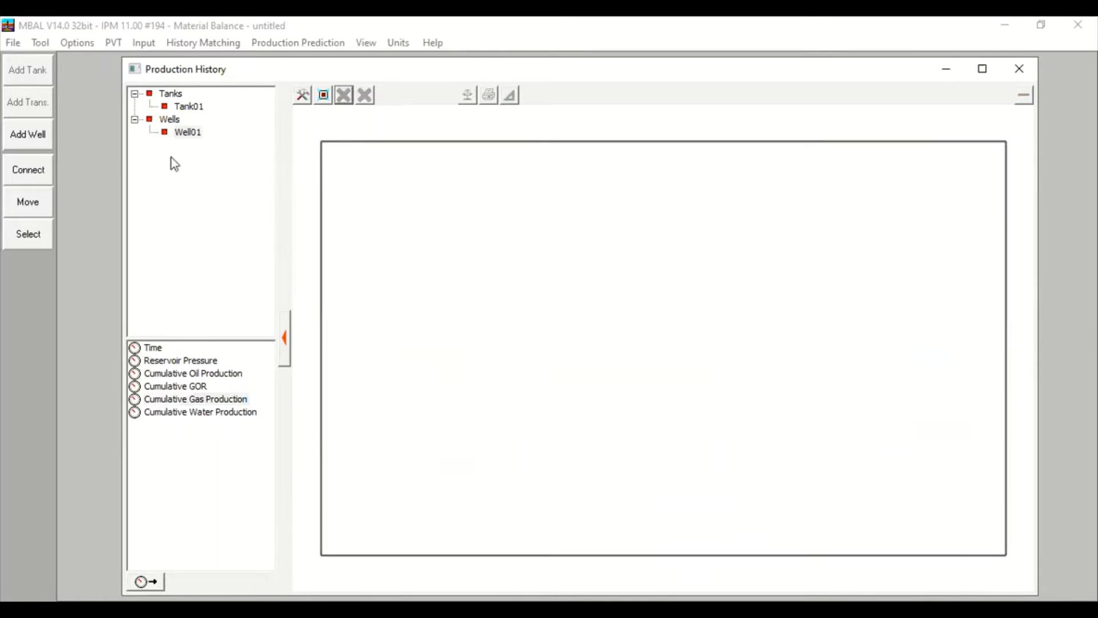
Plot the well's reservoir pressure against time and add the cumulative oil production curve.
click(187, 133)
double_click(200, 365)
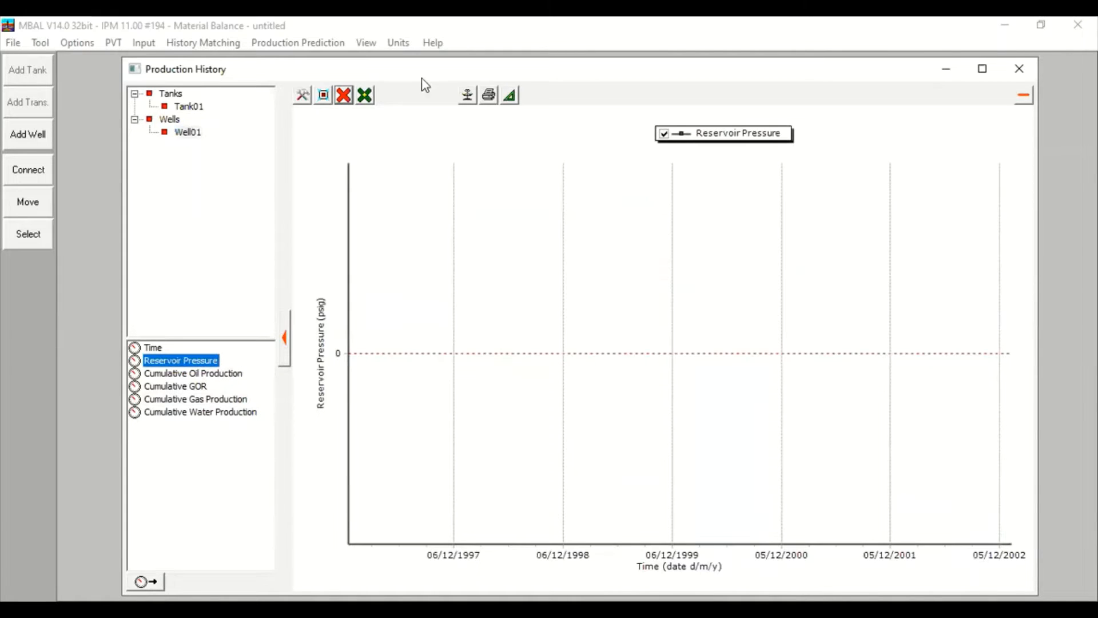
drag(421, 77, 811, 129)
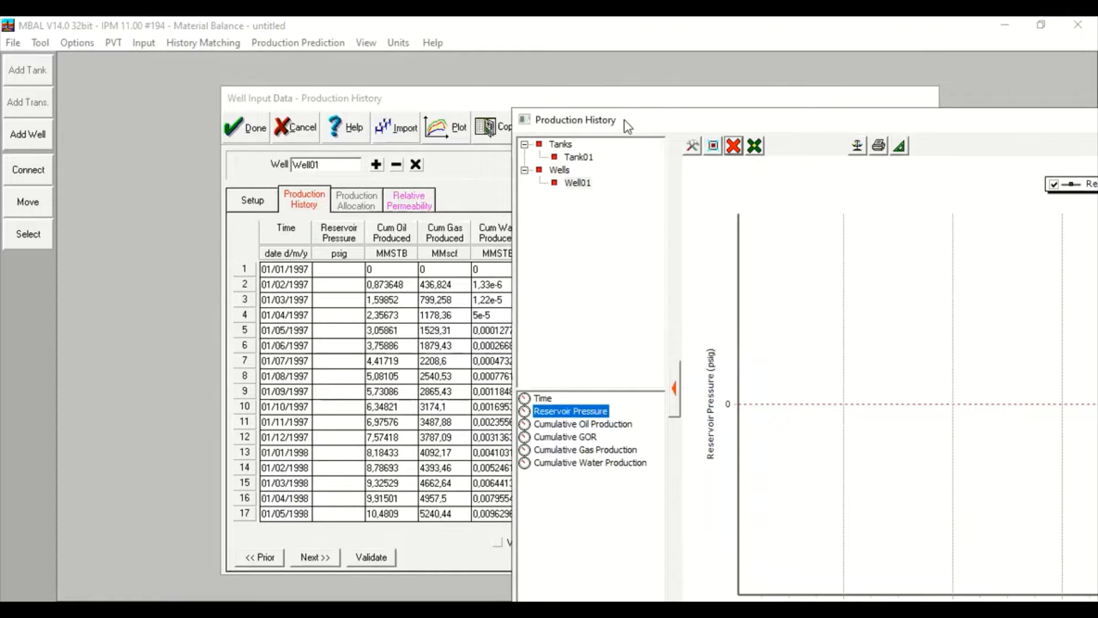
drag(628, 127, 439, 86)
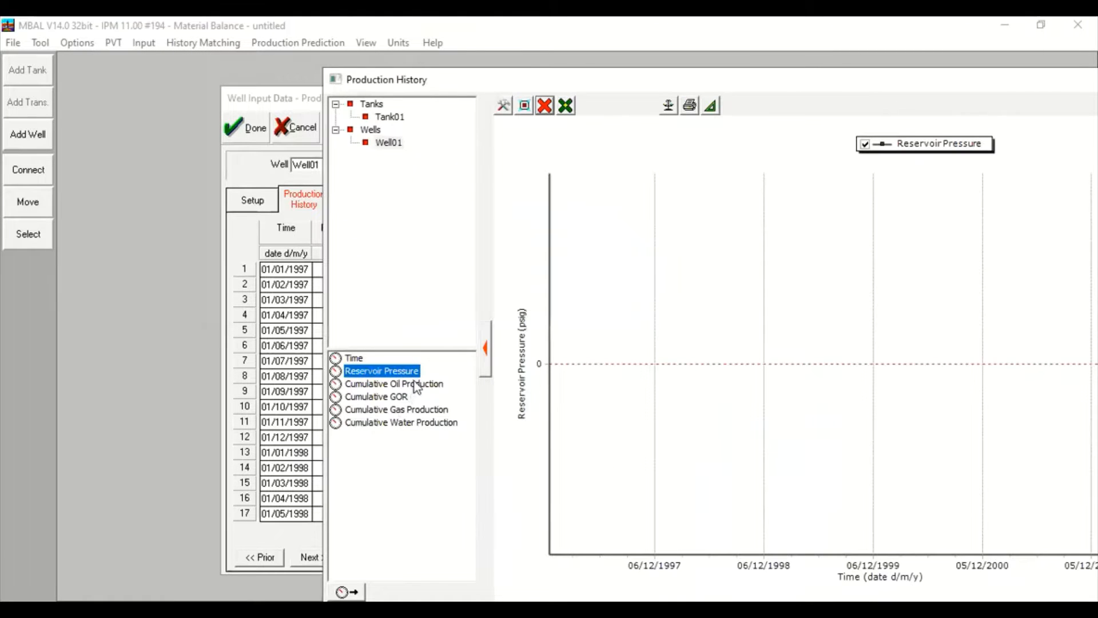
click(414, 383)
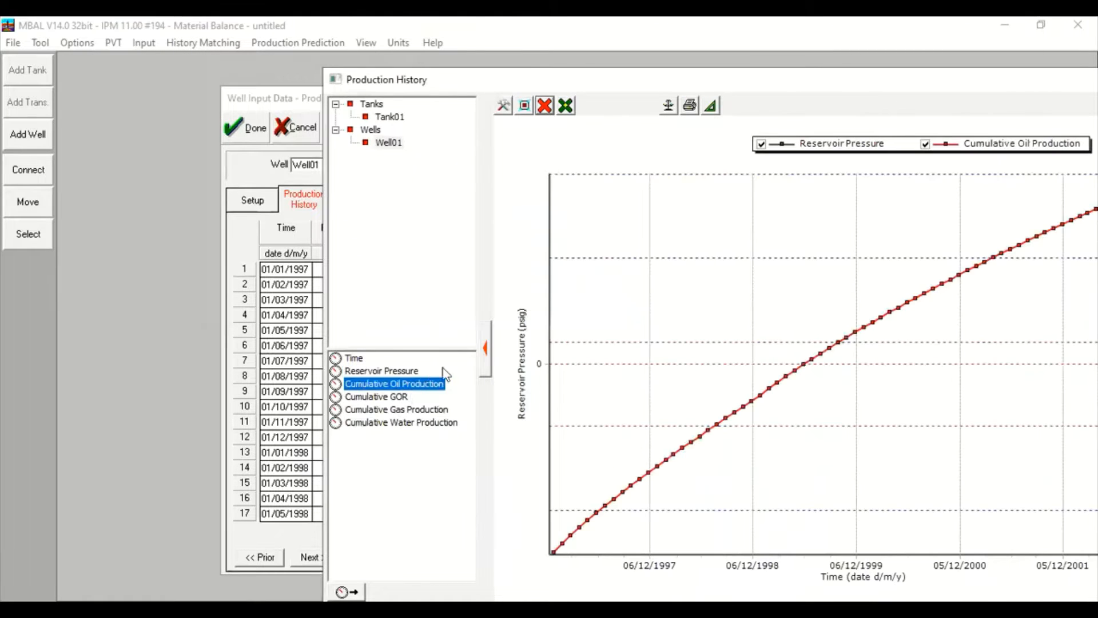
click(421, 410)
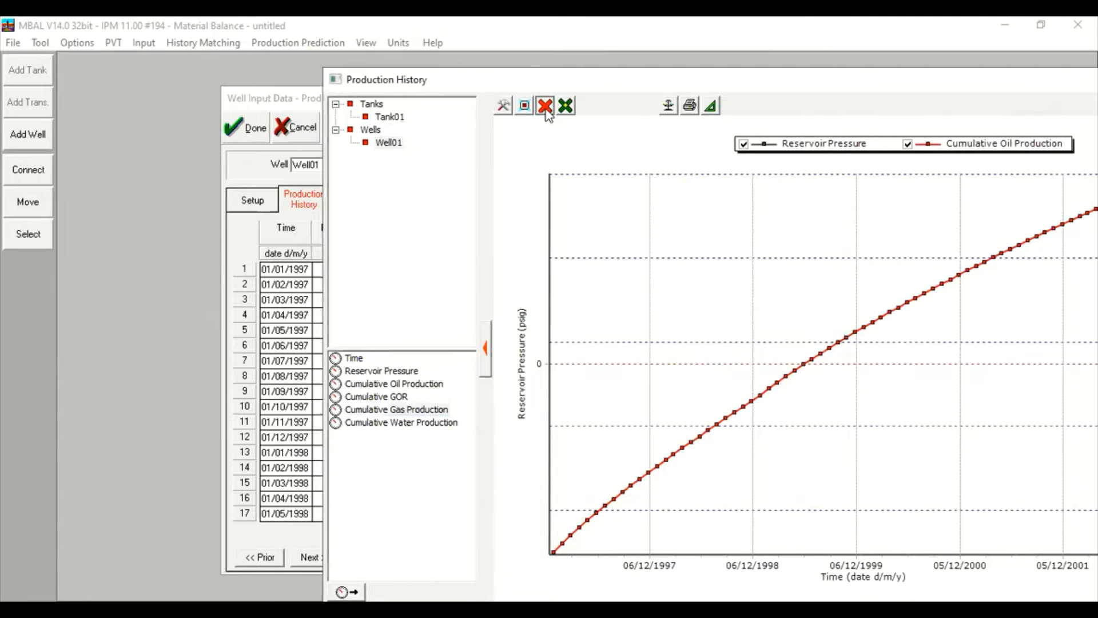
Replace the plotted curves with cumulative water and cumulative gas production, examine them, and close the plot.
click(545, 105)
click(578, 160)
double_click(427, 419)
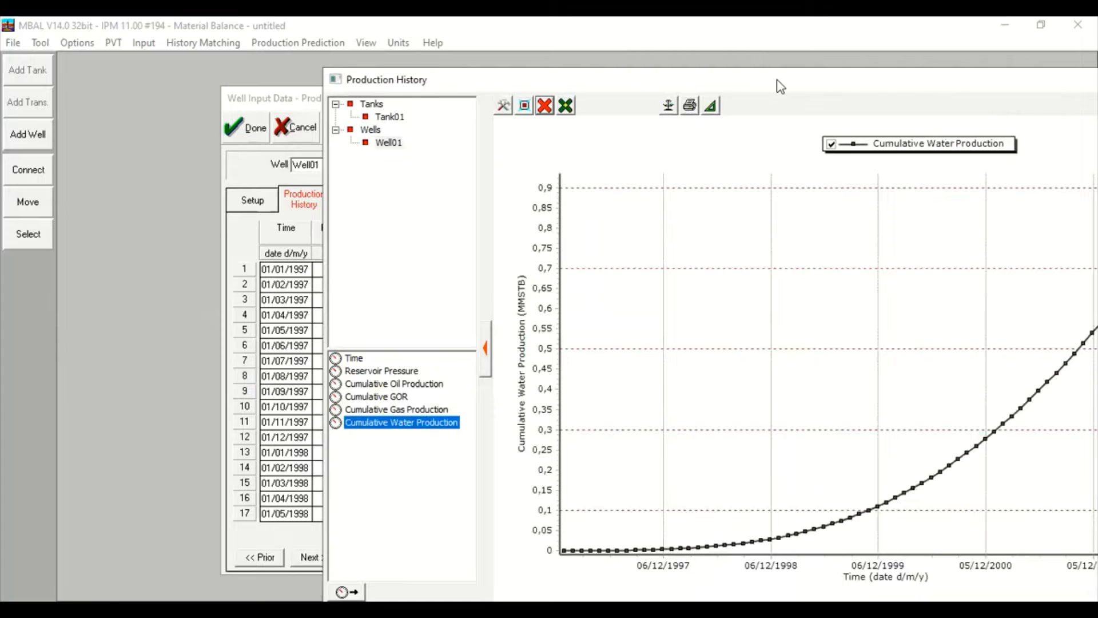
drag(779, 81, 544, 85)
double_click(189, 414)
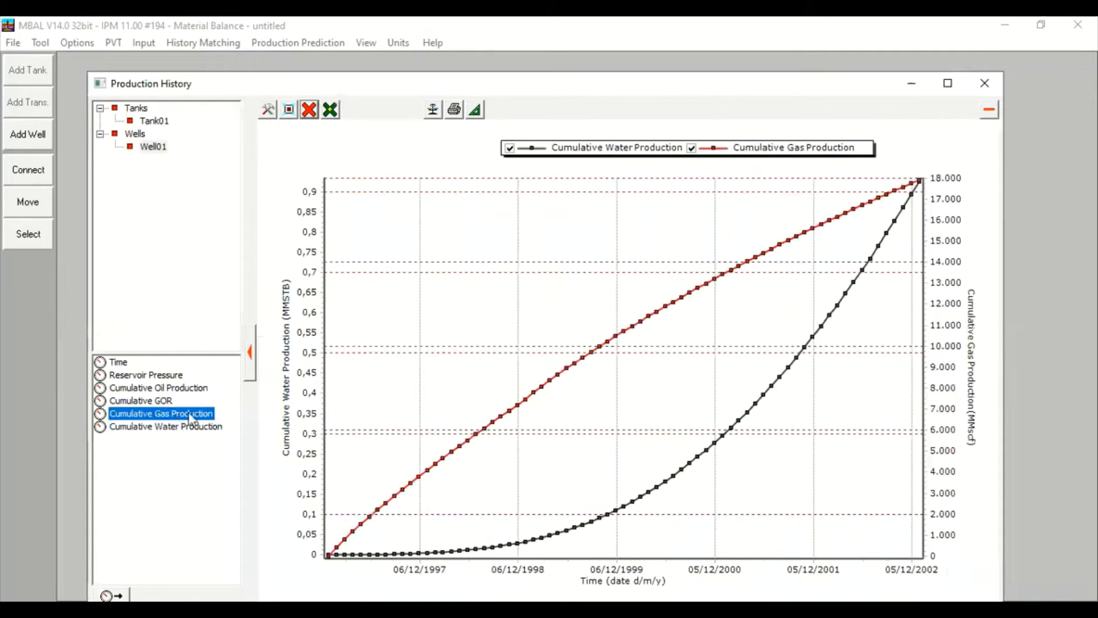
mouse_move(884, 247)
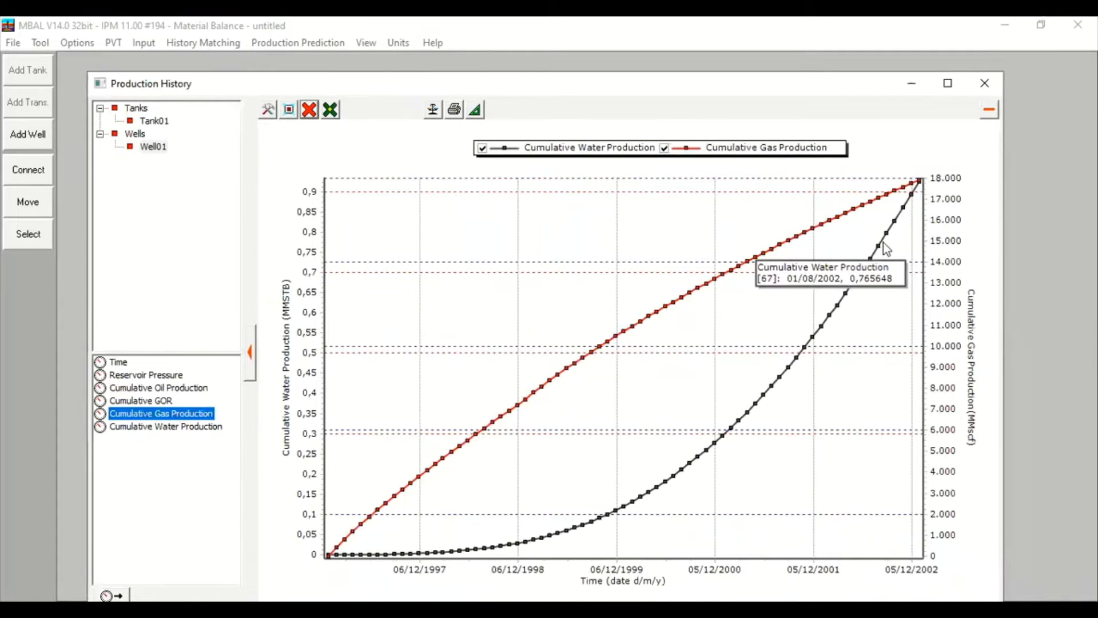
click(985, 84)
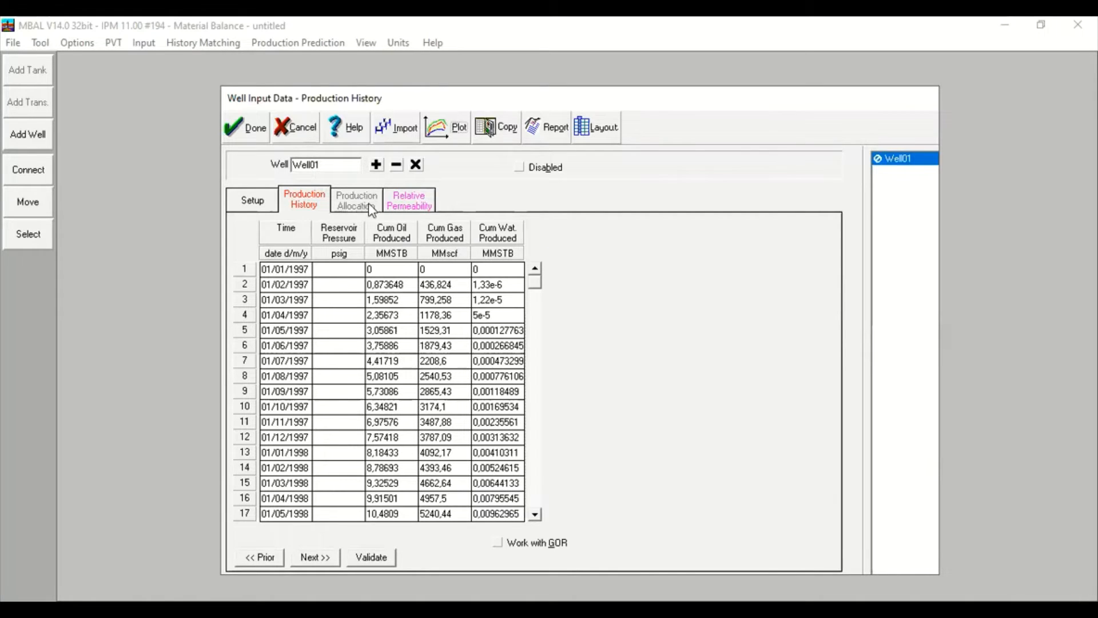
Open the well's production allocation table to check the fraction allocated to Tank01.
click(274, 209)
click(292, 209)
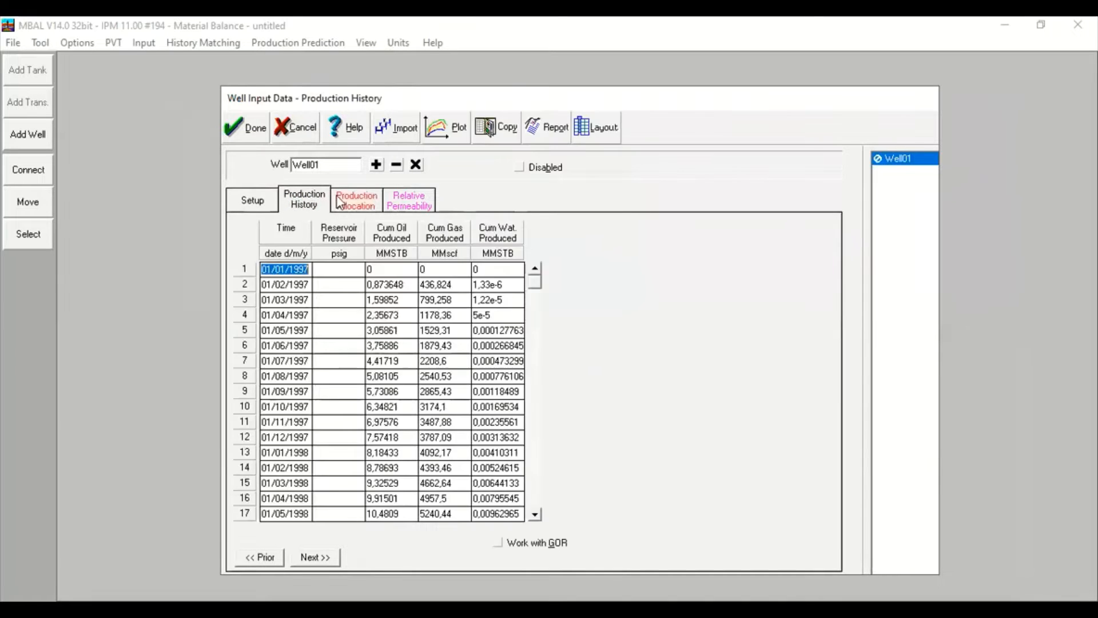
click(339, 205)
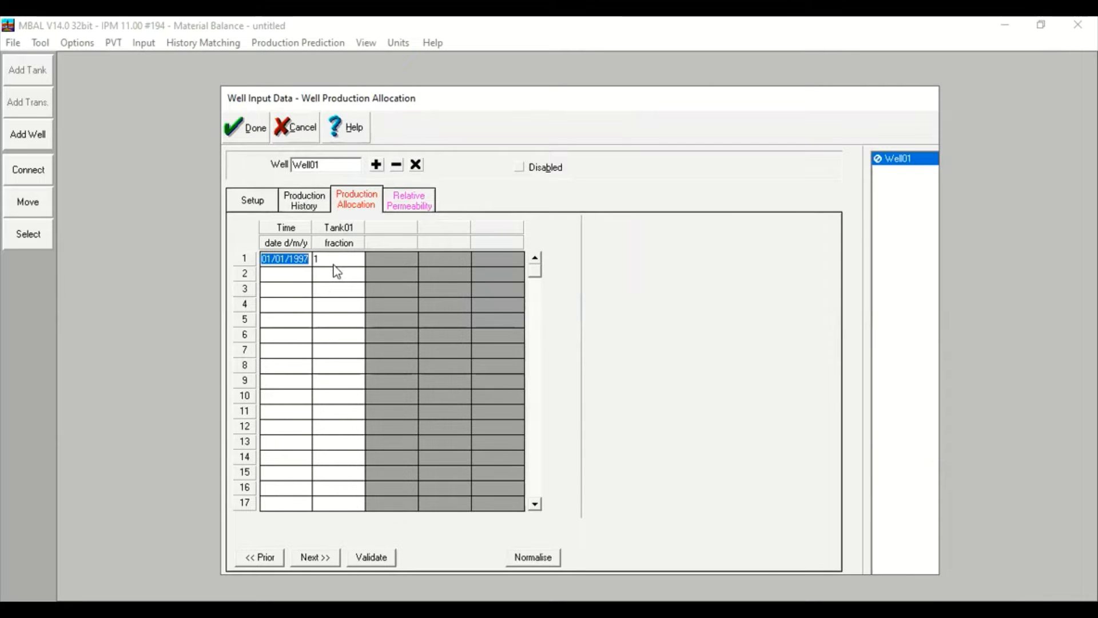
Check the unit options for Well01's allocation to Tank01, keeping it in fraction.
click(339, 244)
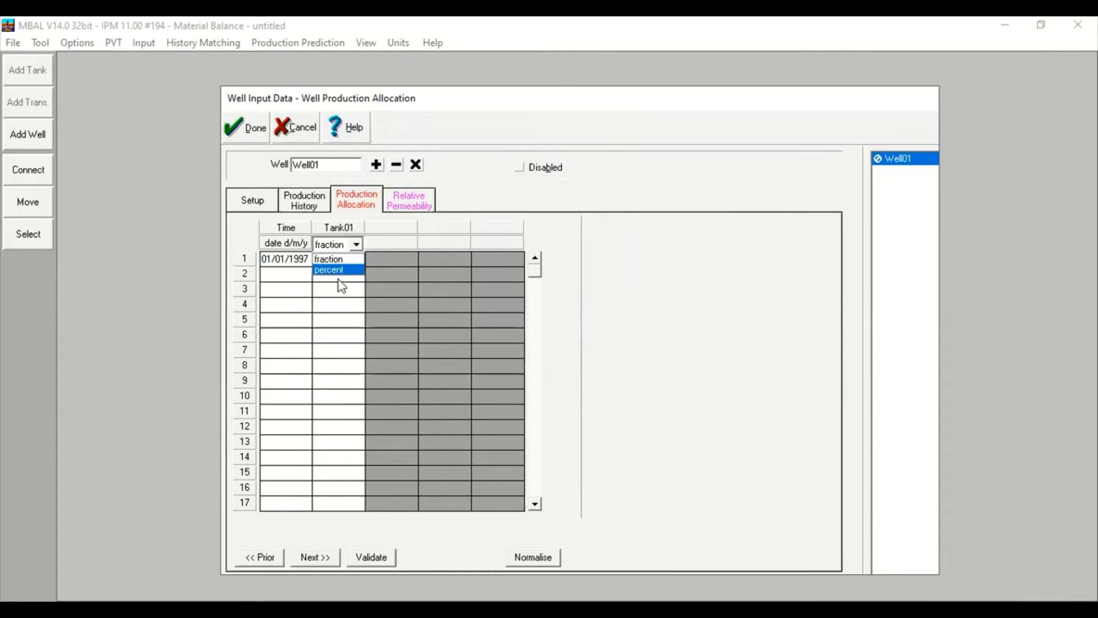
click(351, 246)
click(349, 259)
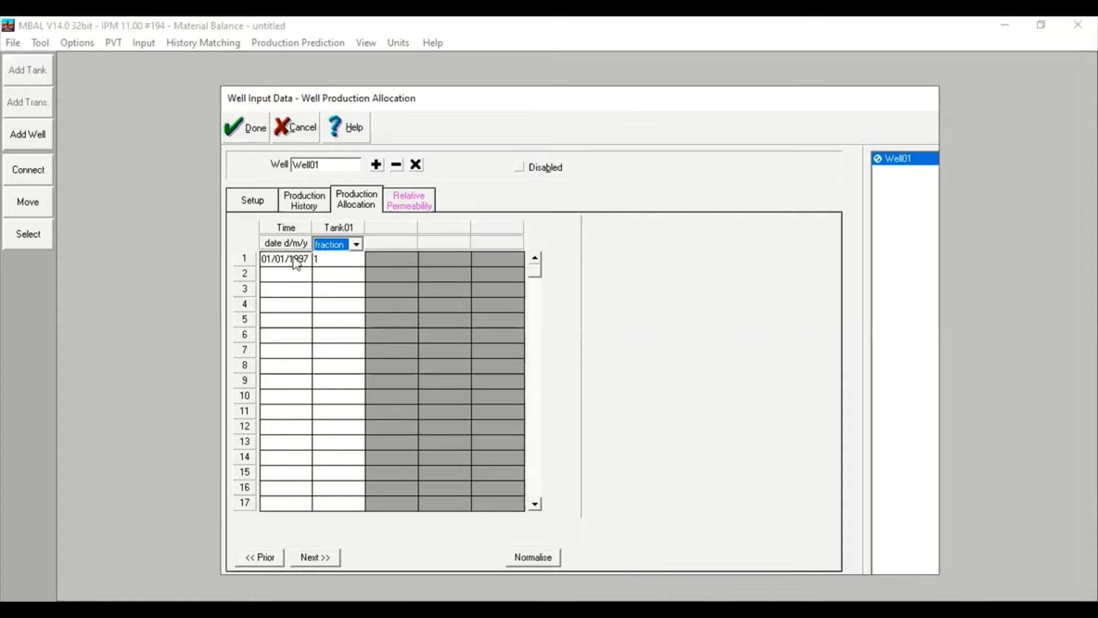
click(338, 261)
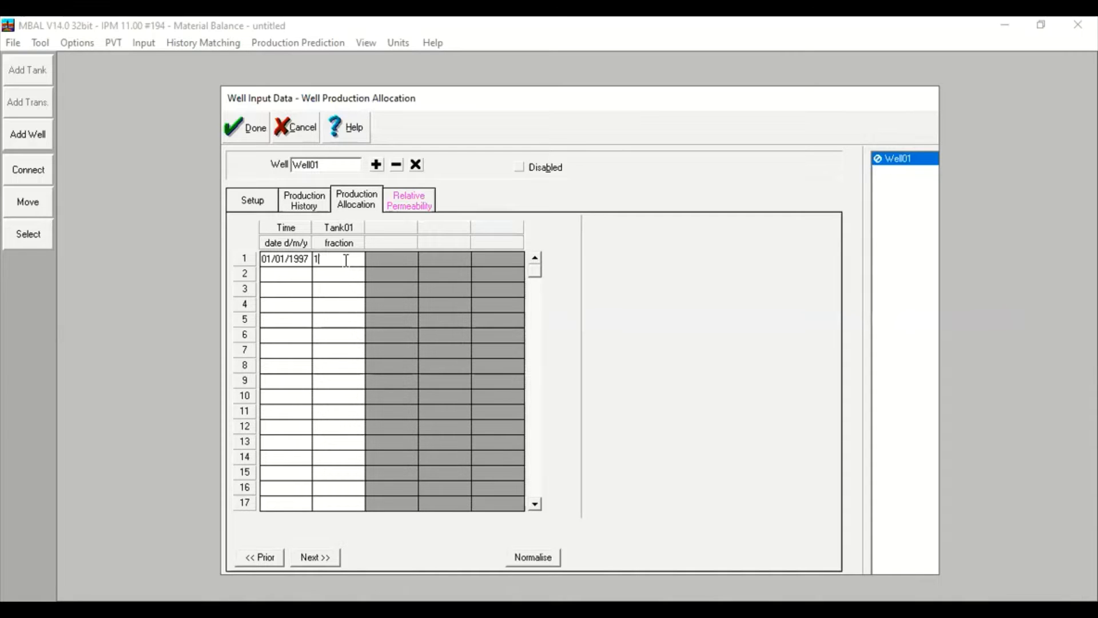
View Well01's relative permeability settings, then validate and accept the well's input data.
click(418, 204)
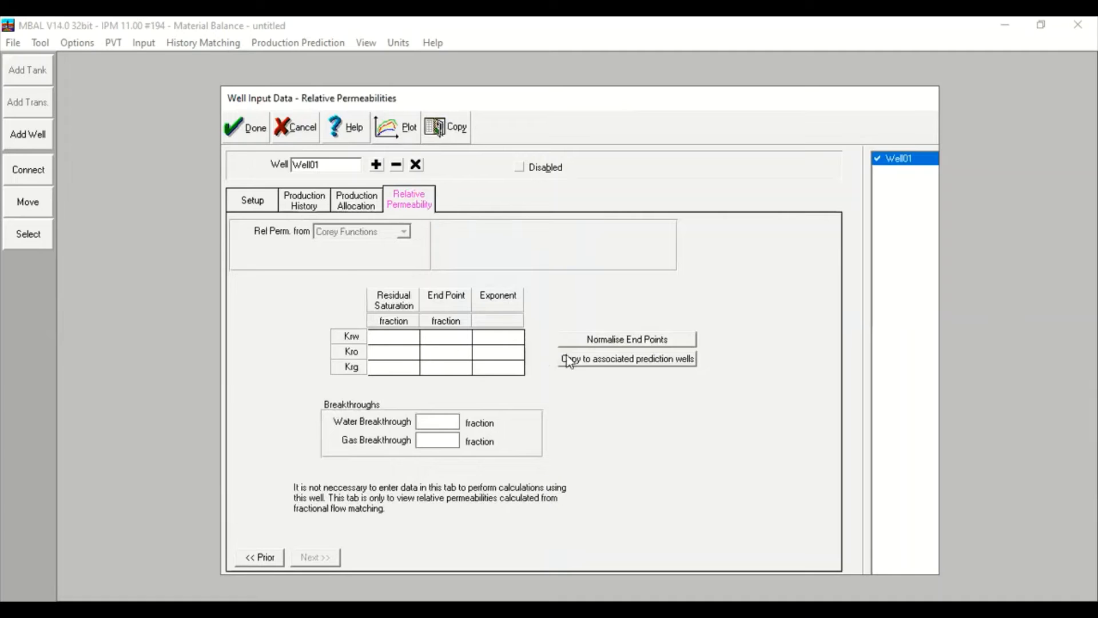
click(272, 213)
click(389, 557)
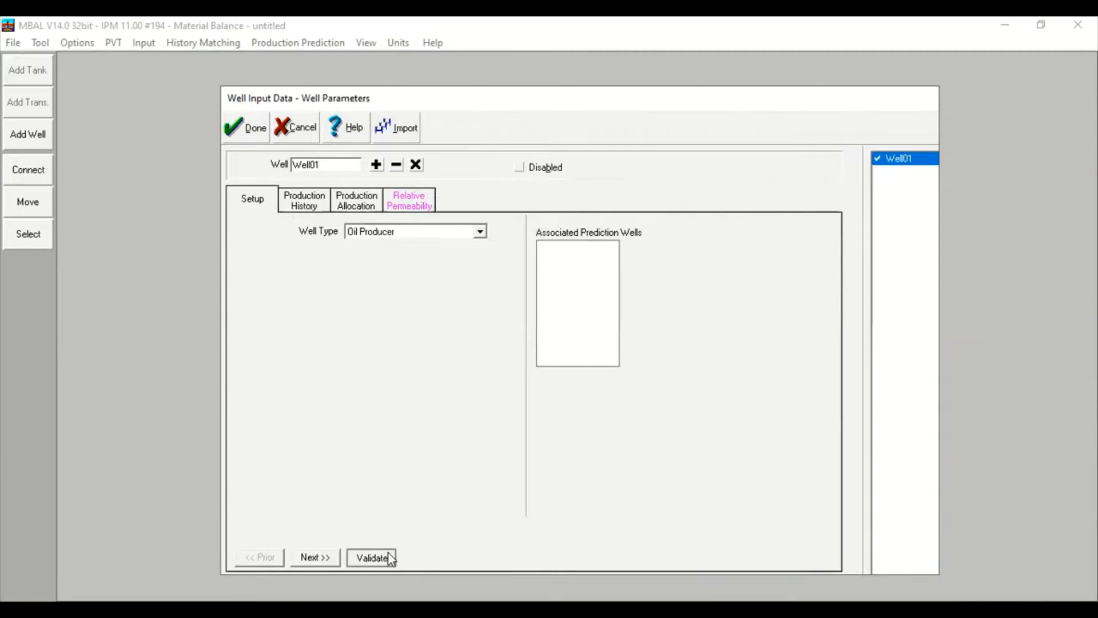
click(246, 128)
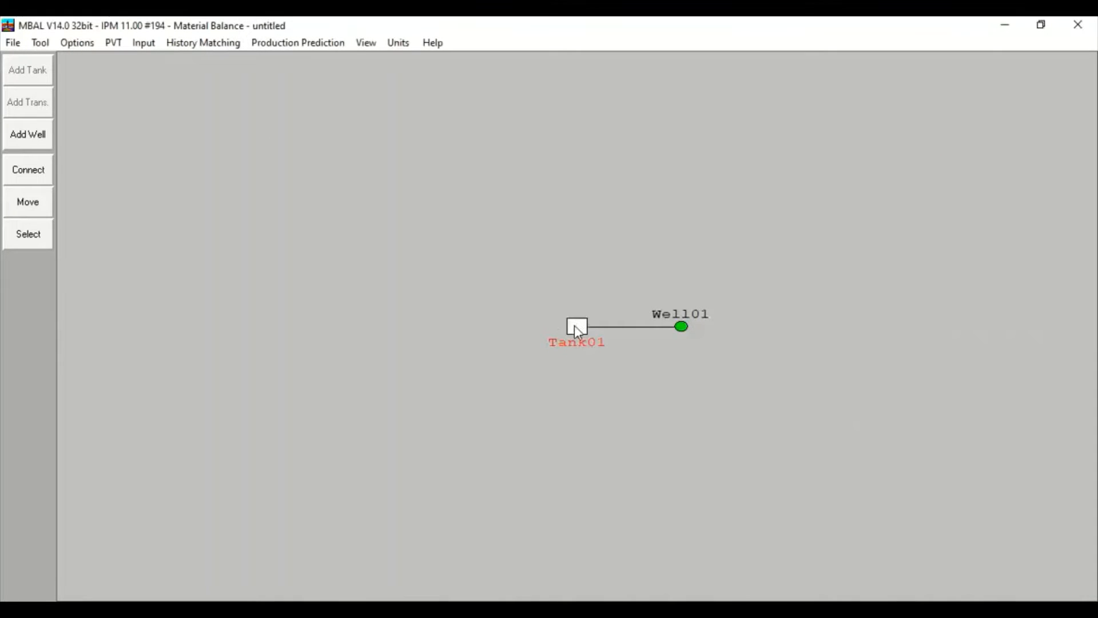
Look at Tank01's parameters without changing them, and add a second oil producer well to the wells data.
double_click(576, 327)
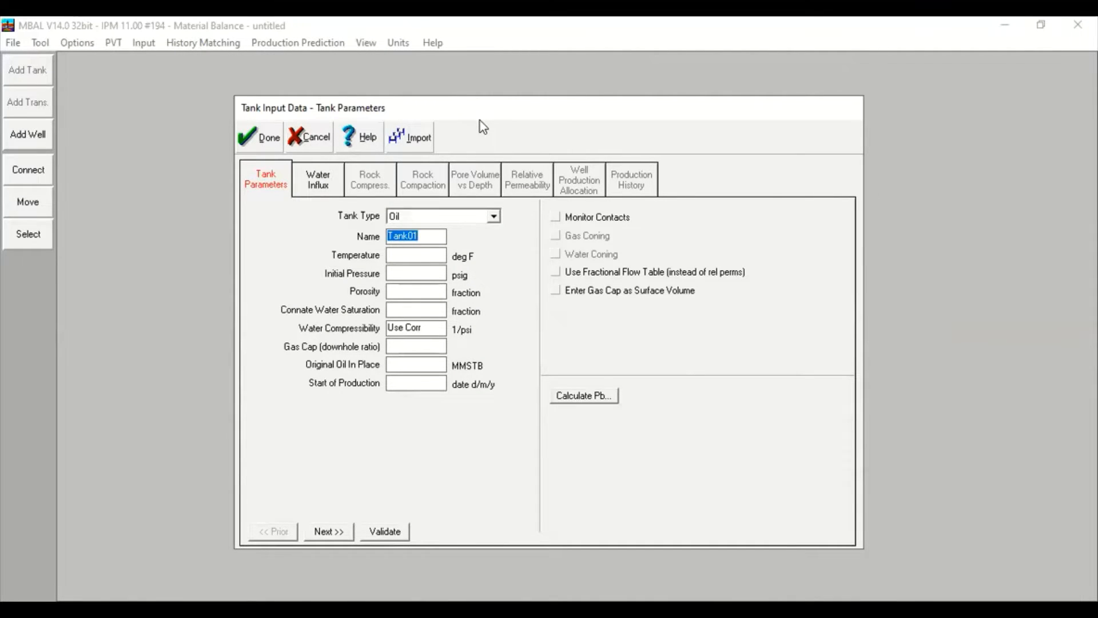
click(315, 146)
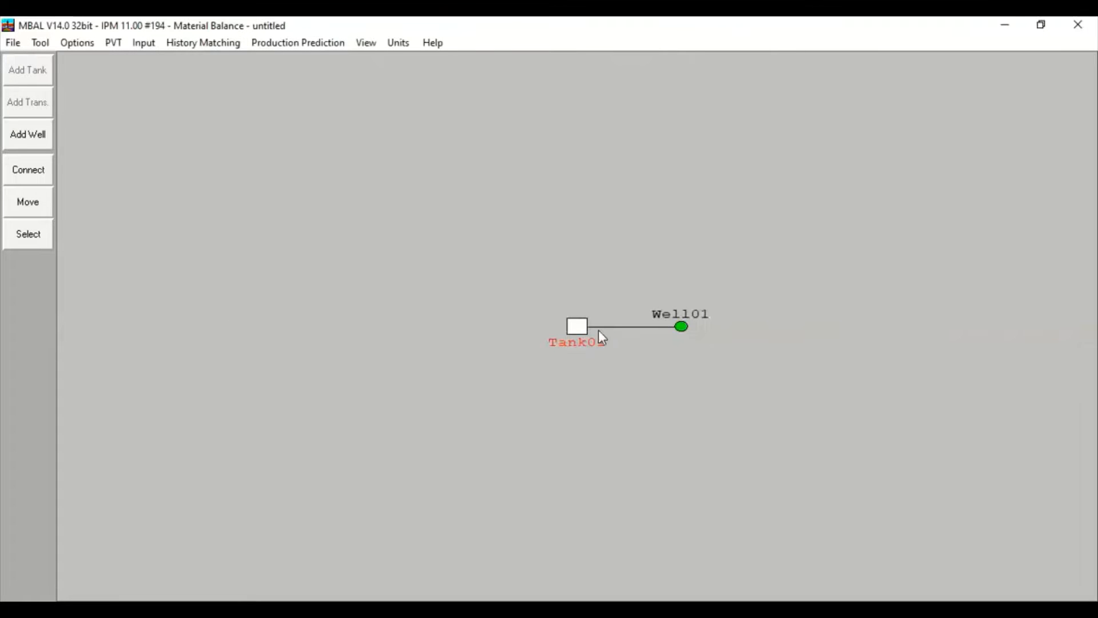
click(137, 47)
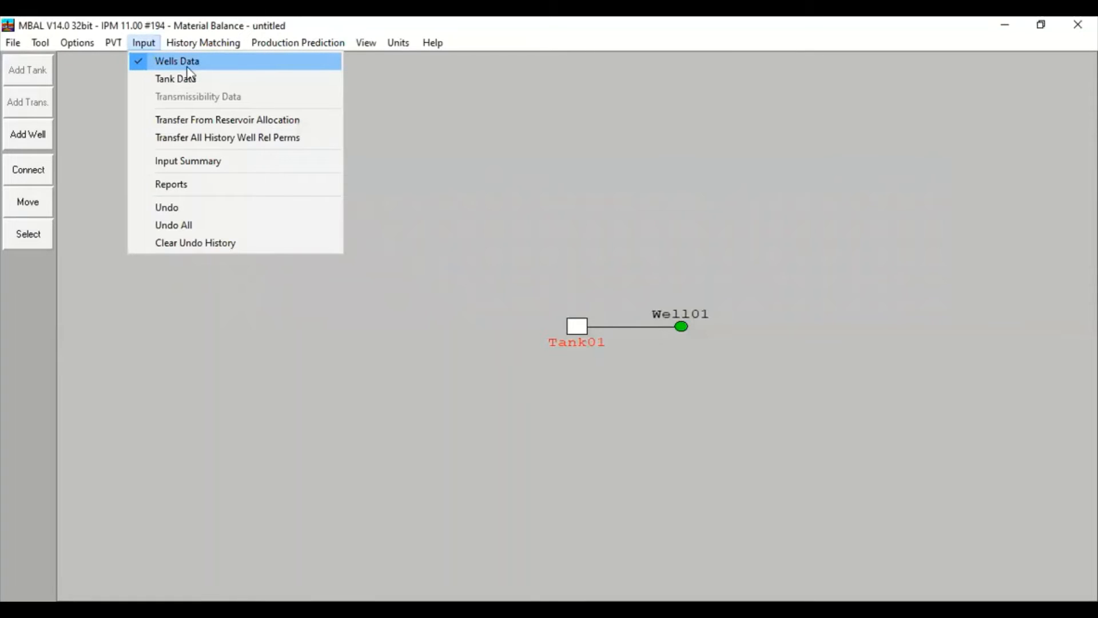
click(189, 69)
click(345, 156)
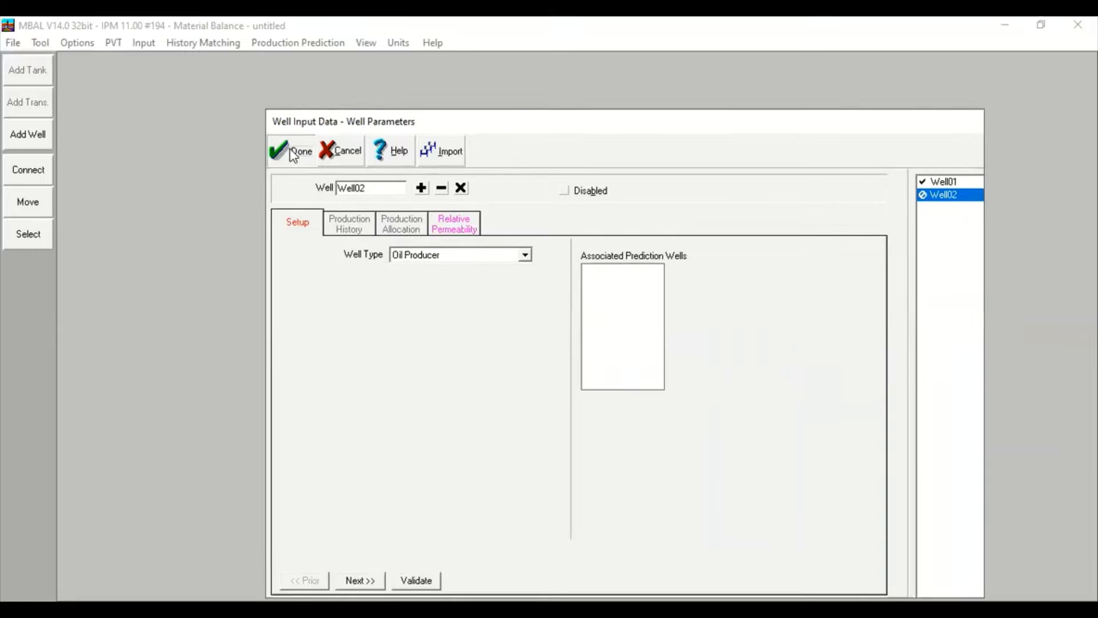
click(296, 152)
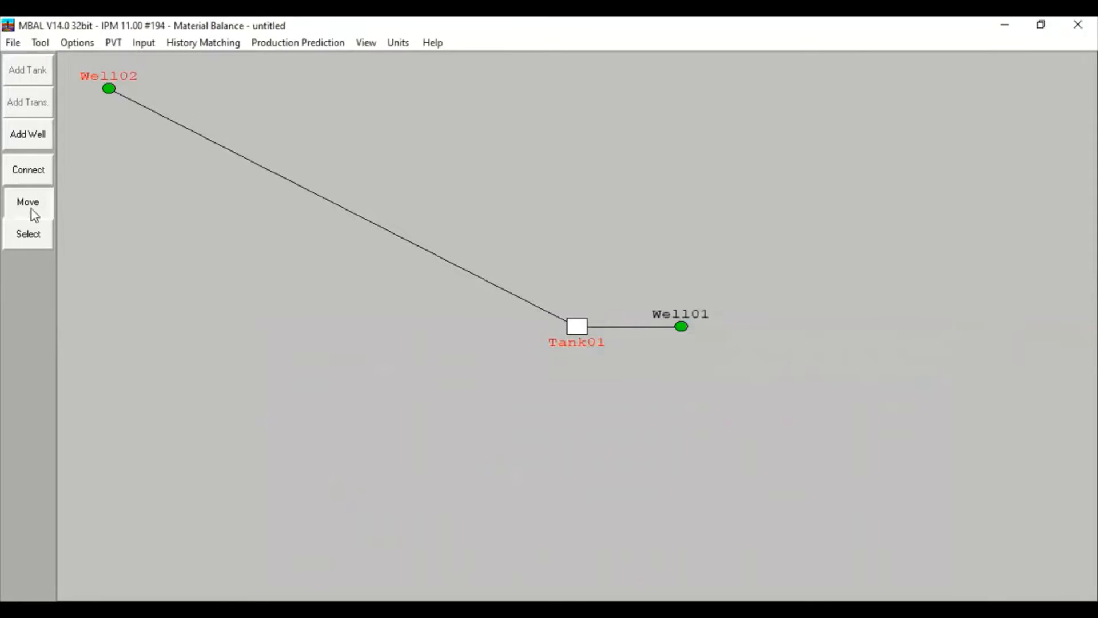
Rearrange the model layout so Well02 and Well01 sit above Tank01 on opposite sides.
mouse_move(110, 87)
mouse_down()
mouse_move(424, 292)
mouse_move(469, 275)
mouse_up()
drag(682, 326, 732, 275)
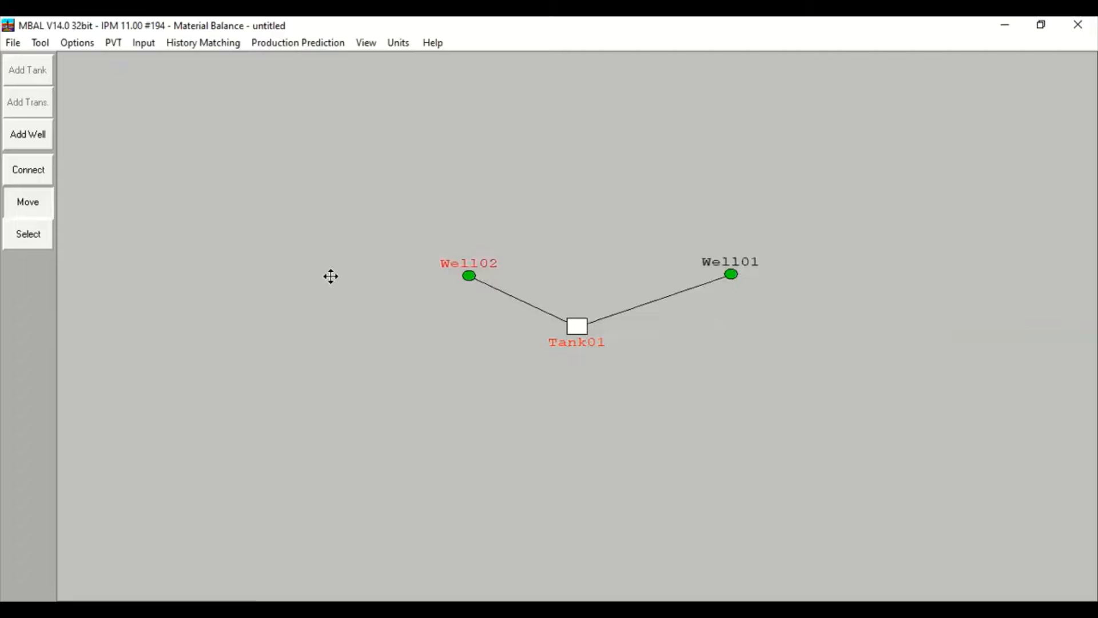
click(35, 207)
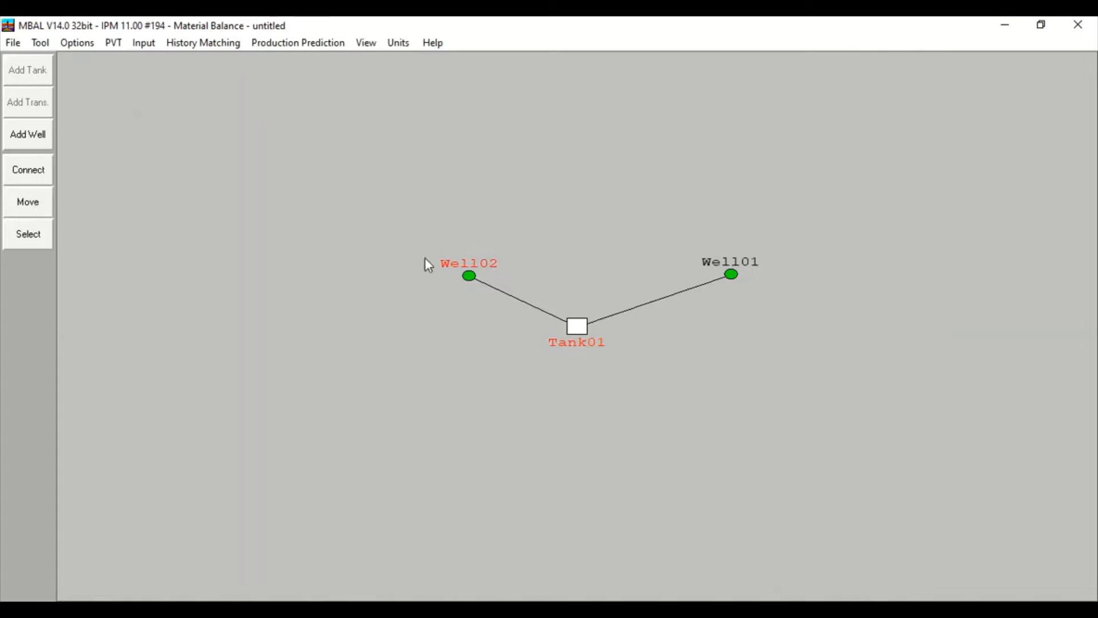
Paste the copied production data into Well02's production history table and check its rows from first to last date.
double_click(469, 277)
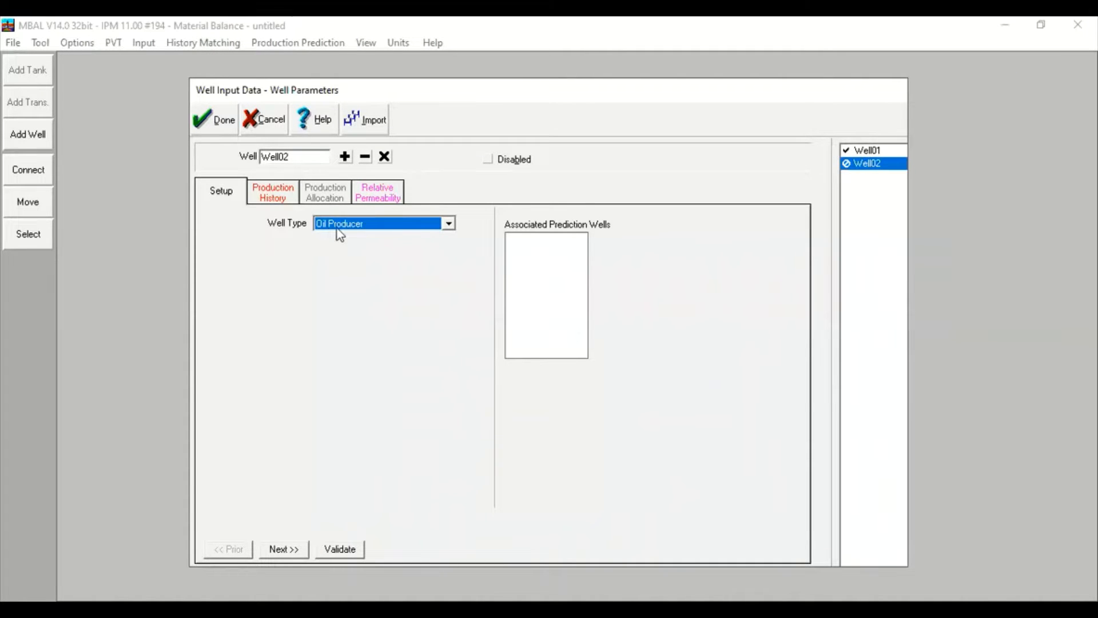
click(270, 196)
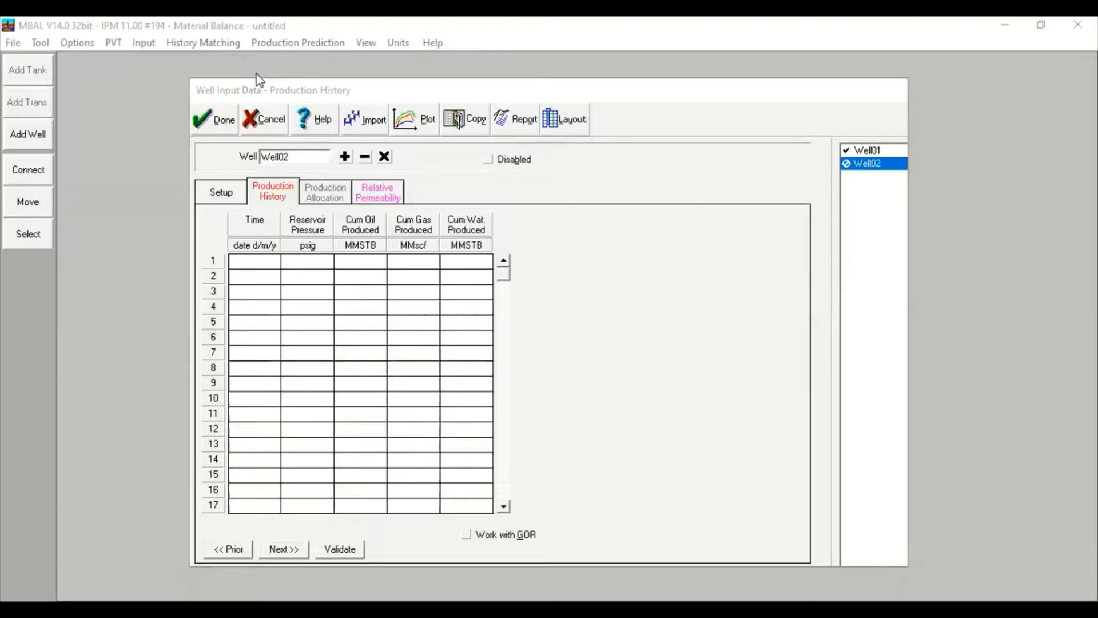
right_click(270, 269)
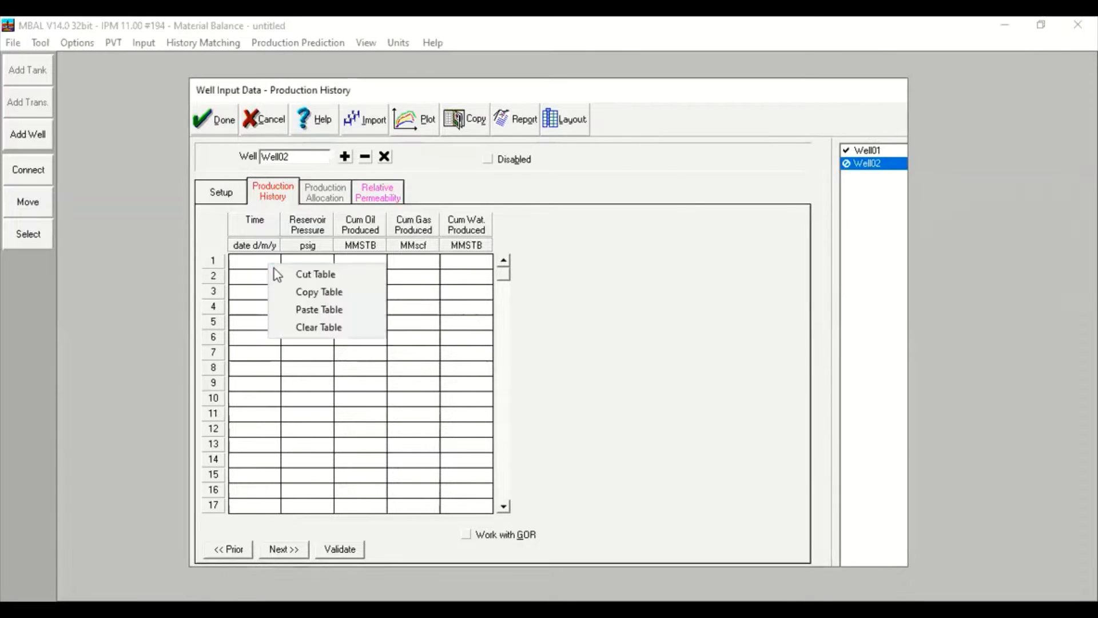
click(313, 309)
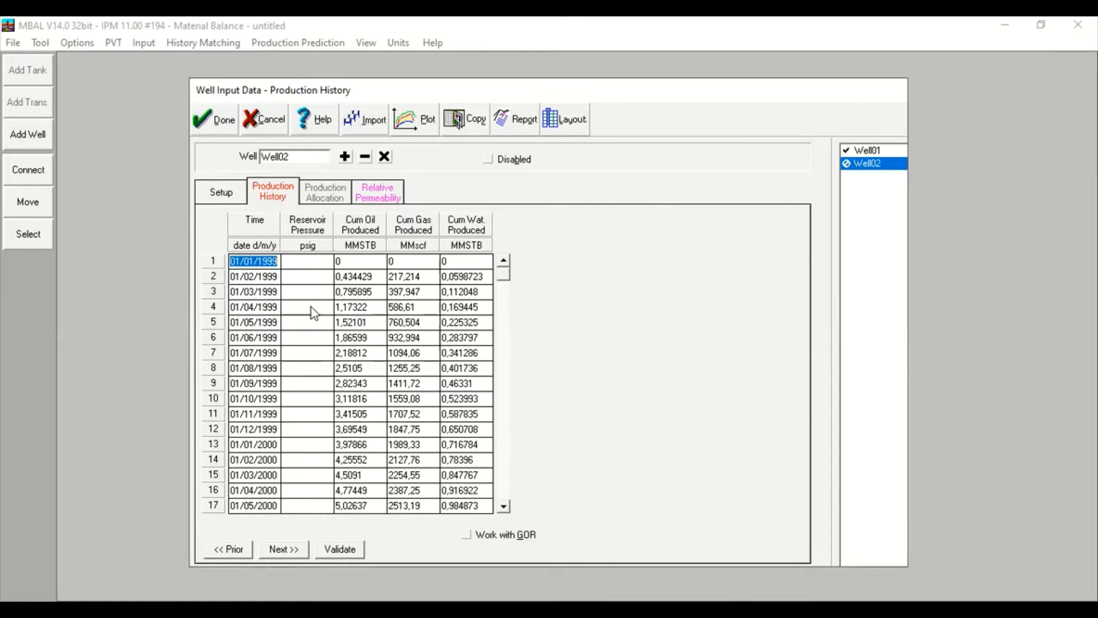
click(500, 405)
drag(503, 343, 510, 262)
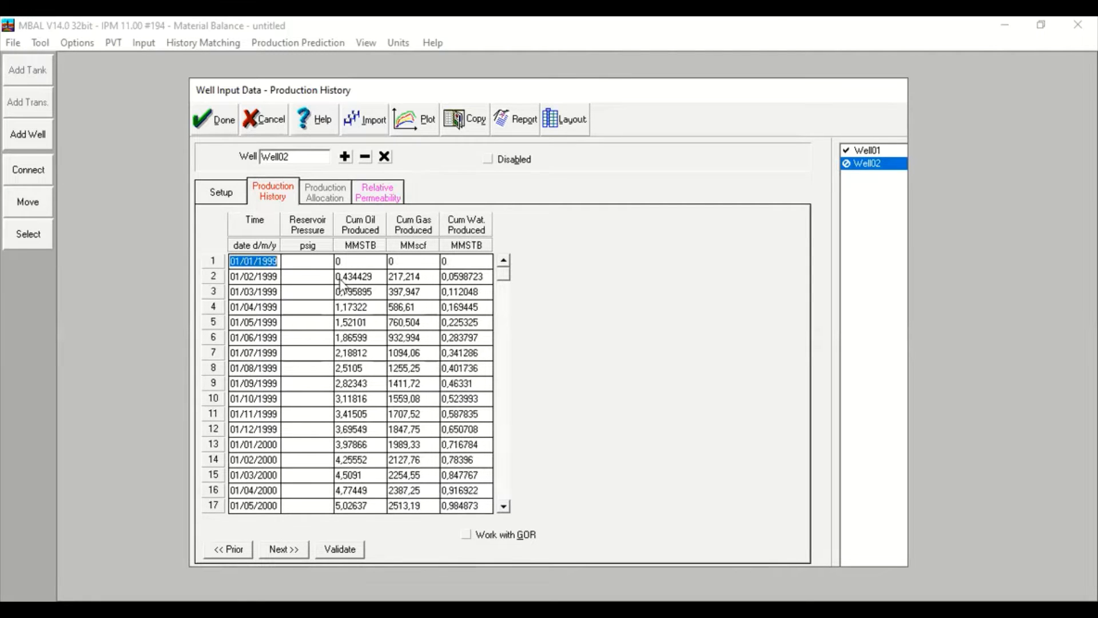
click(506, 468)
click(504, 456)
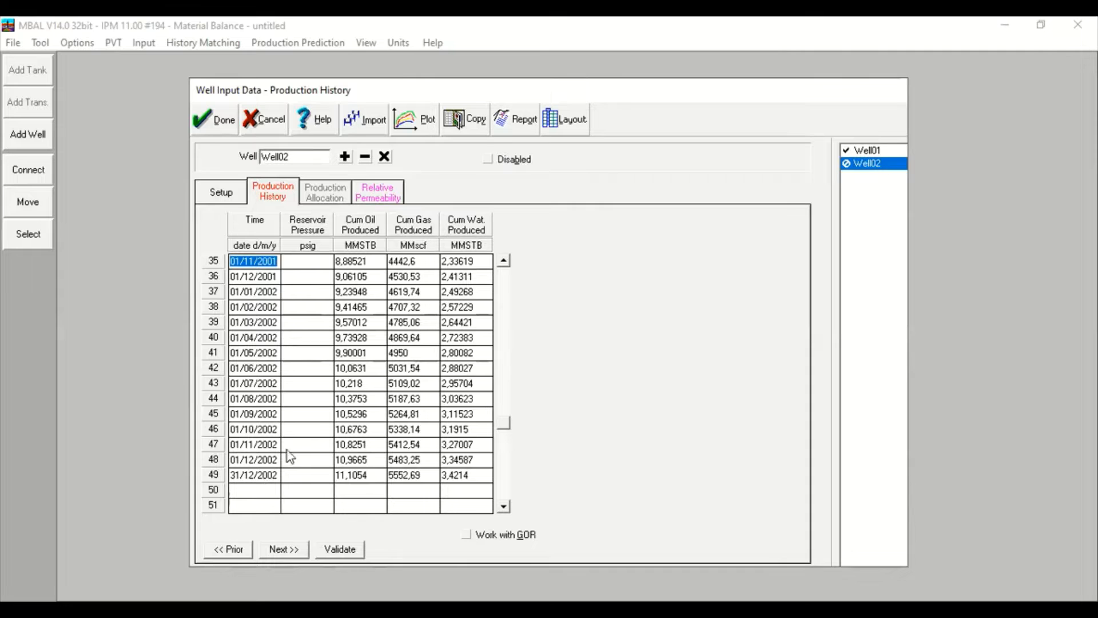
drag(504, 425, 537, 282)
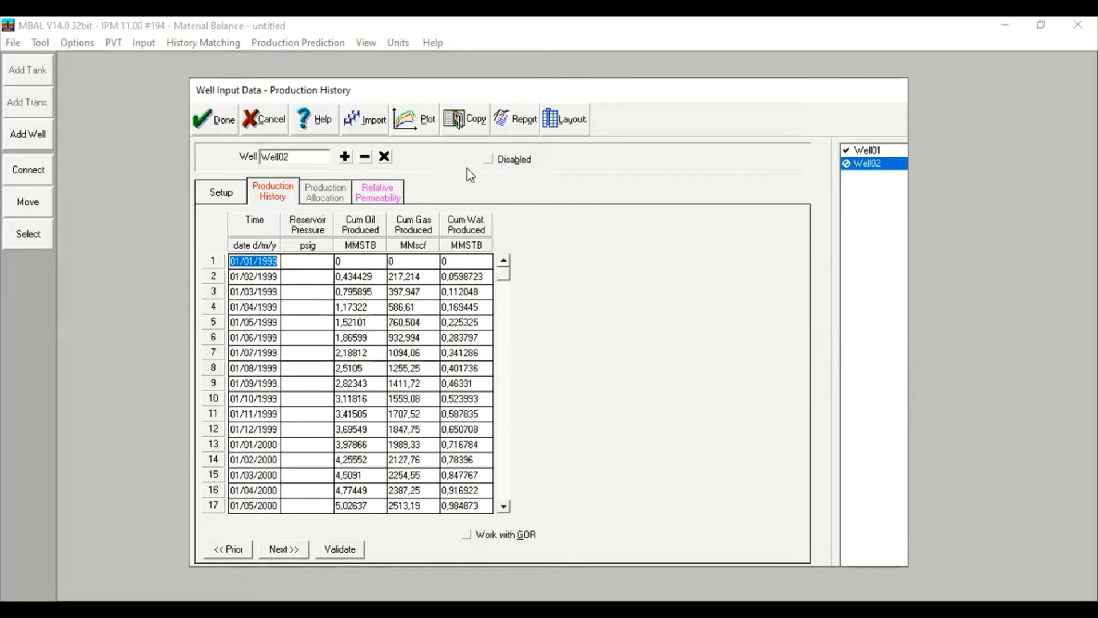
Open Well02's production history plot and replace its default curves with cumulative gas production and cumulative GOR.
click(430, 129)
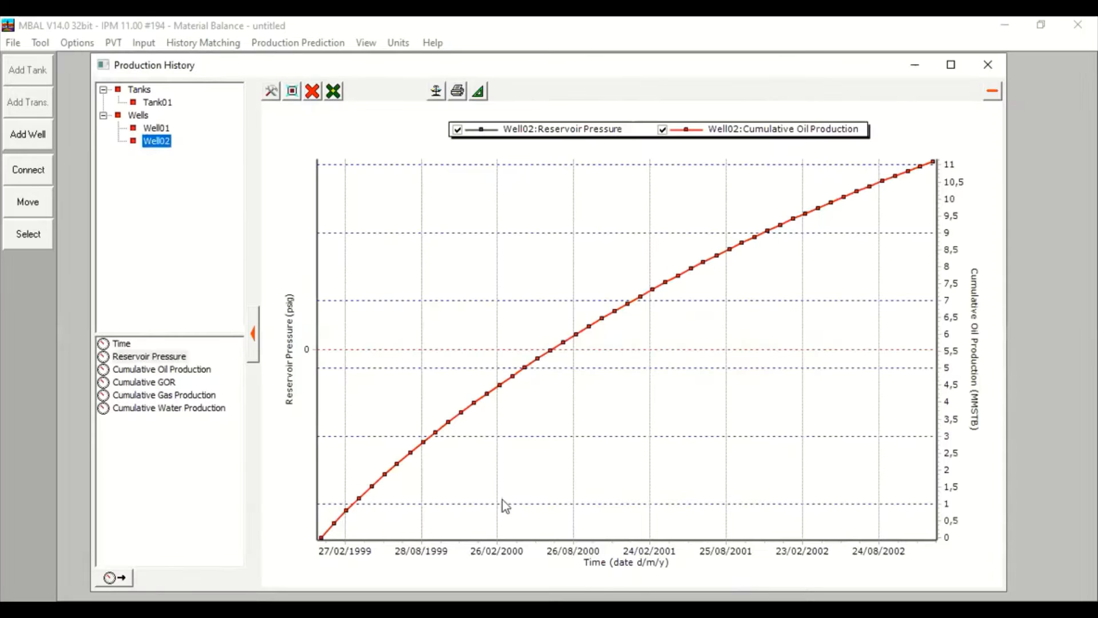
mouse_move(898, 207)
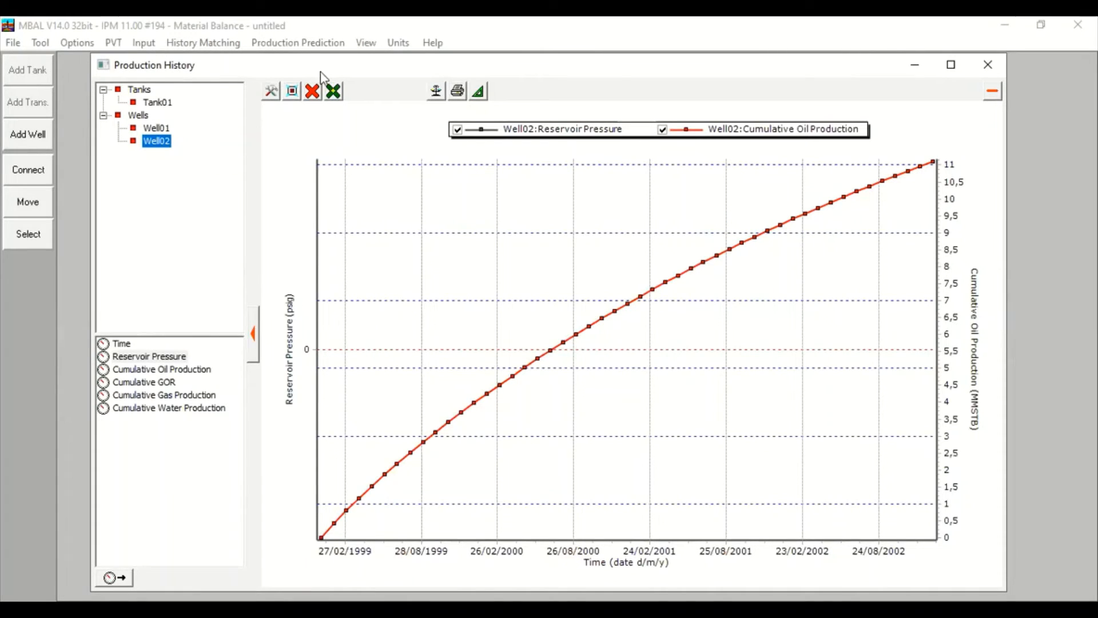
drag(320, 71, 676, 99)
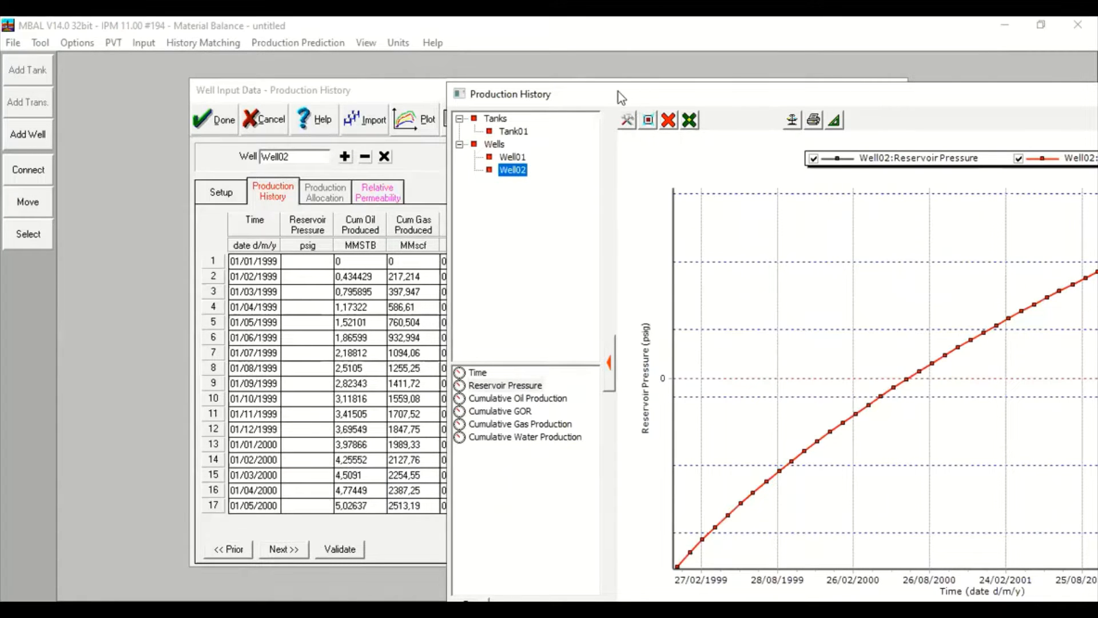
drag(619, 91, 234, 63)
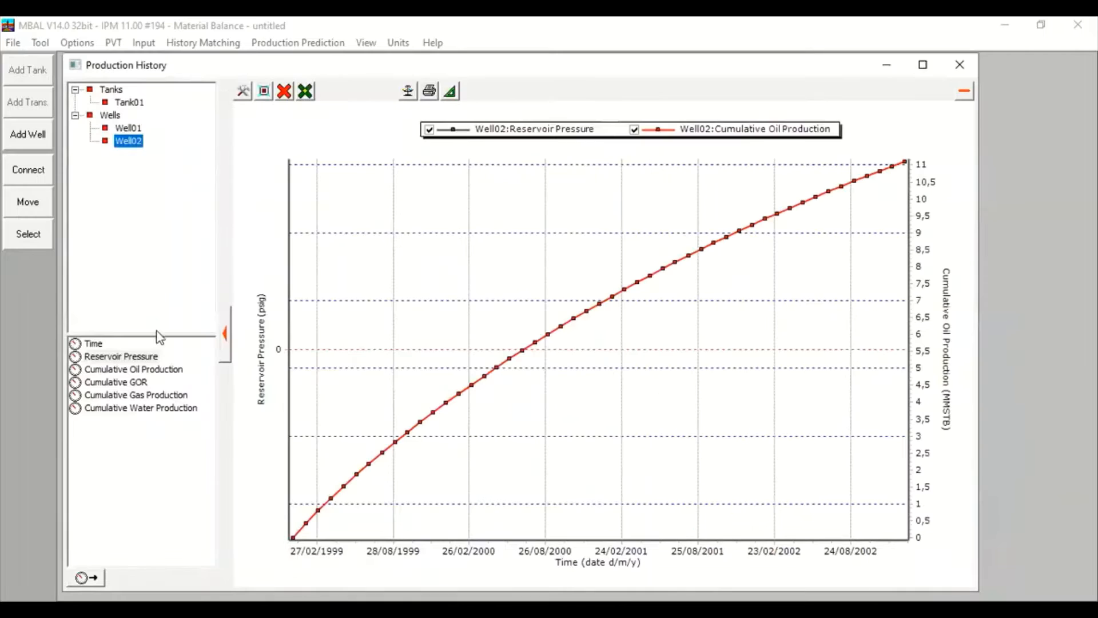
click(285, 92)
click(337, 147)
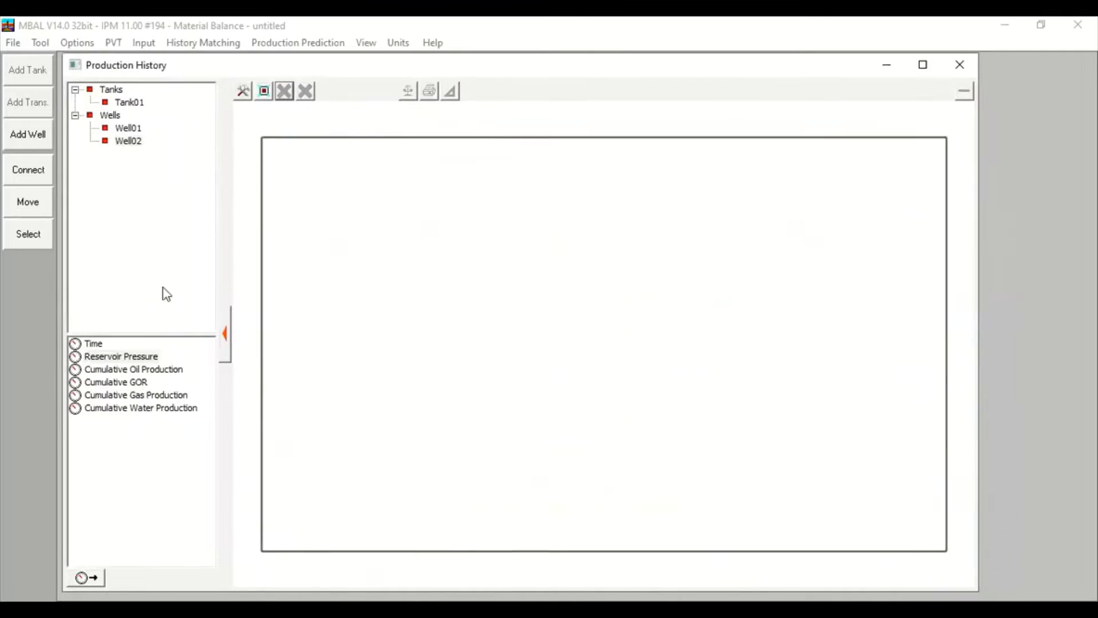
click(146, 396)
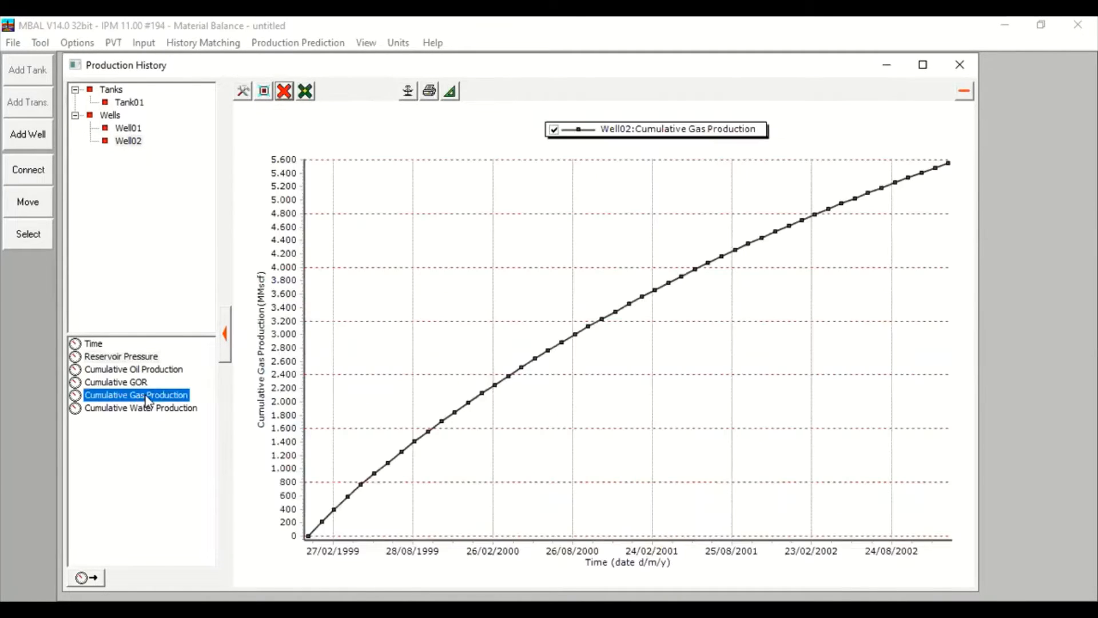
click(132, 382)
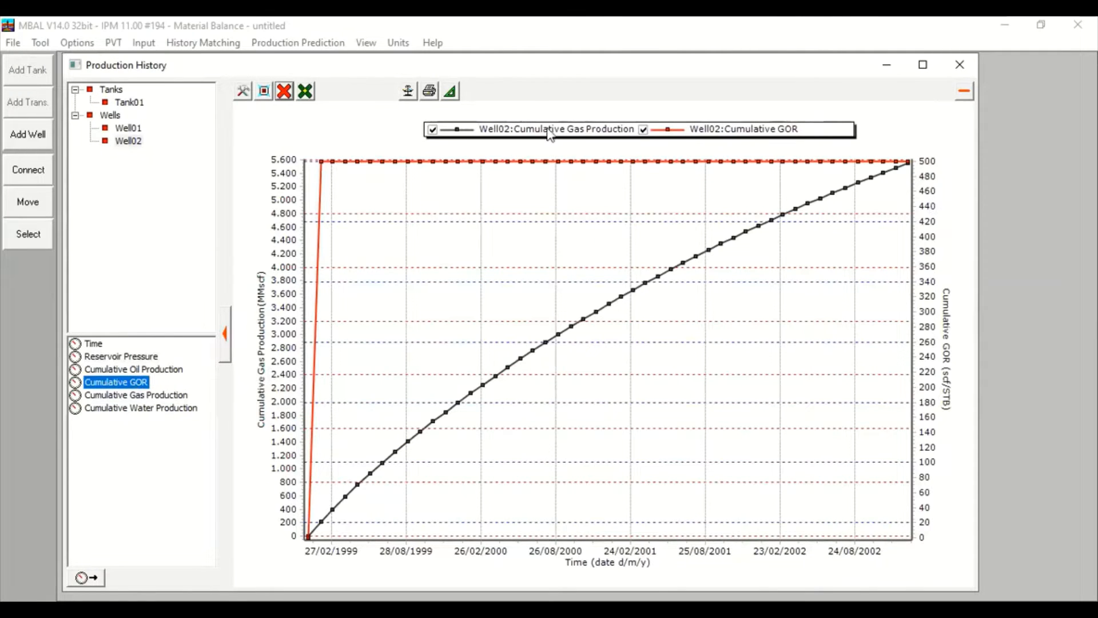
Replace the plotted gas and GOR curves with Well02's cumulative water production, examine it, and close the plot.
click(285, 91)
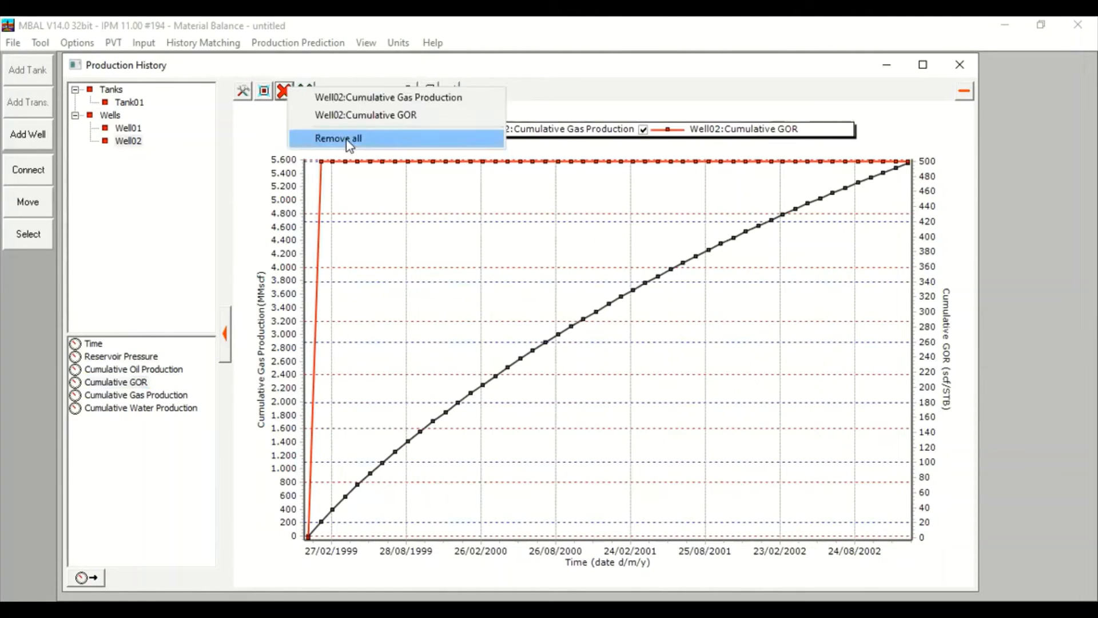
click(349, 141)
double_click(167, 414)
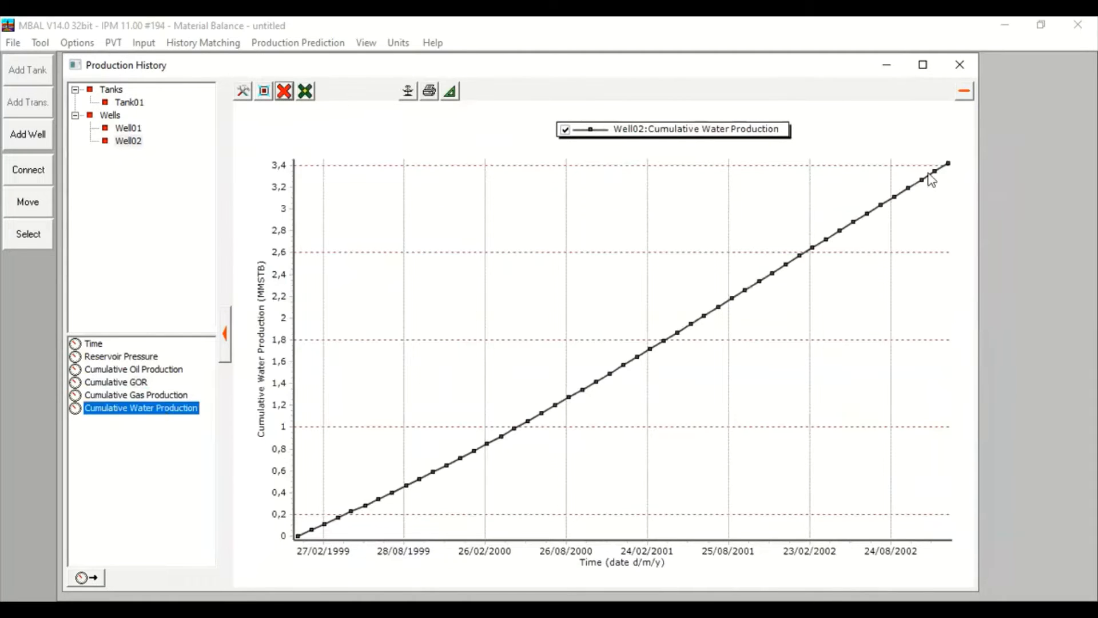
click(954, 74)
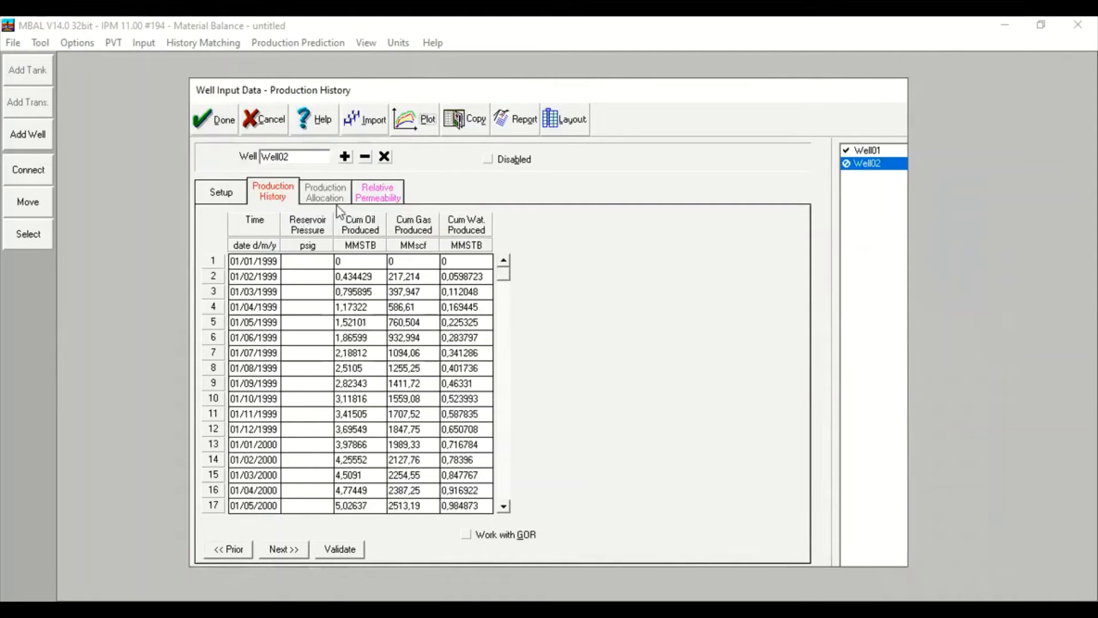
Review Well02's production allocation to Tank01 against the model layout and validate the allocation data.
click(297, 551)
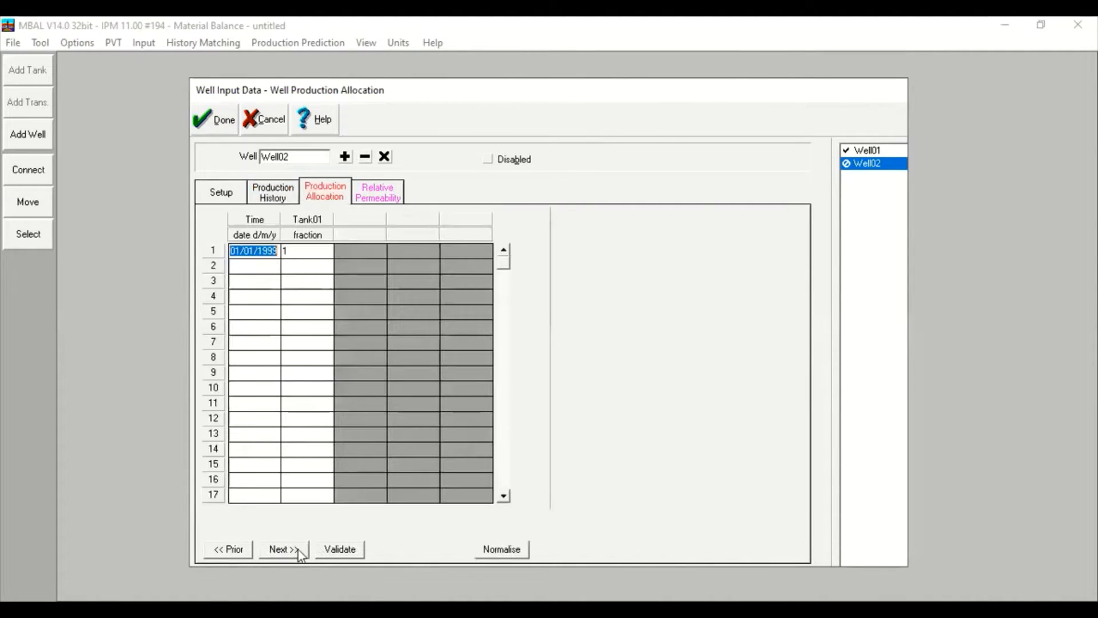
click(274, 267)
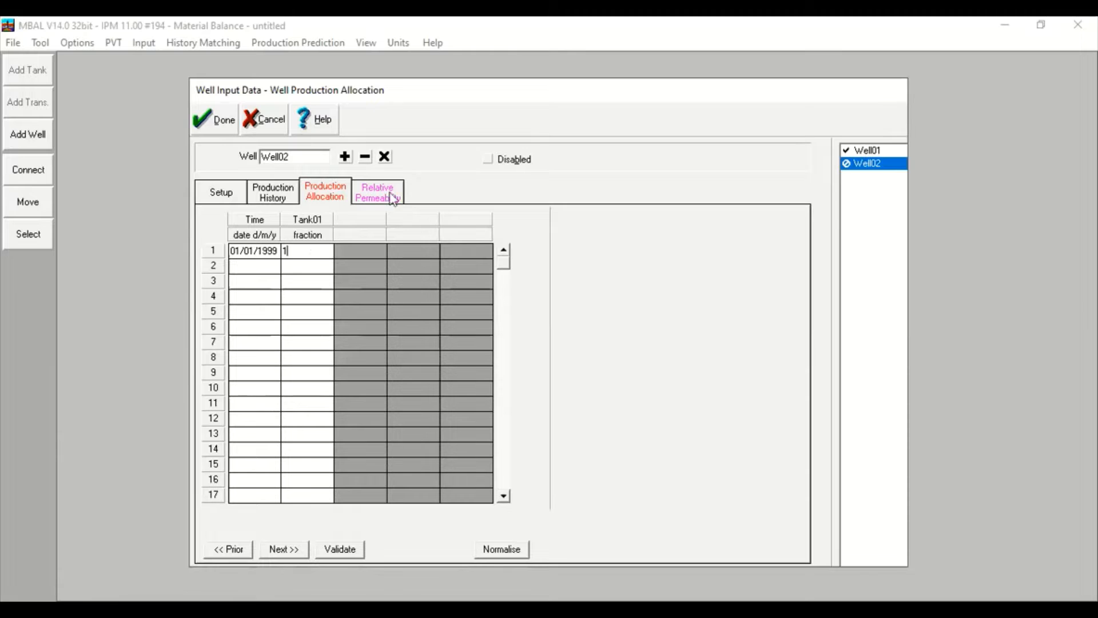
drag(410, 91, 790, 238)
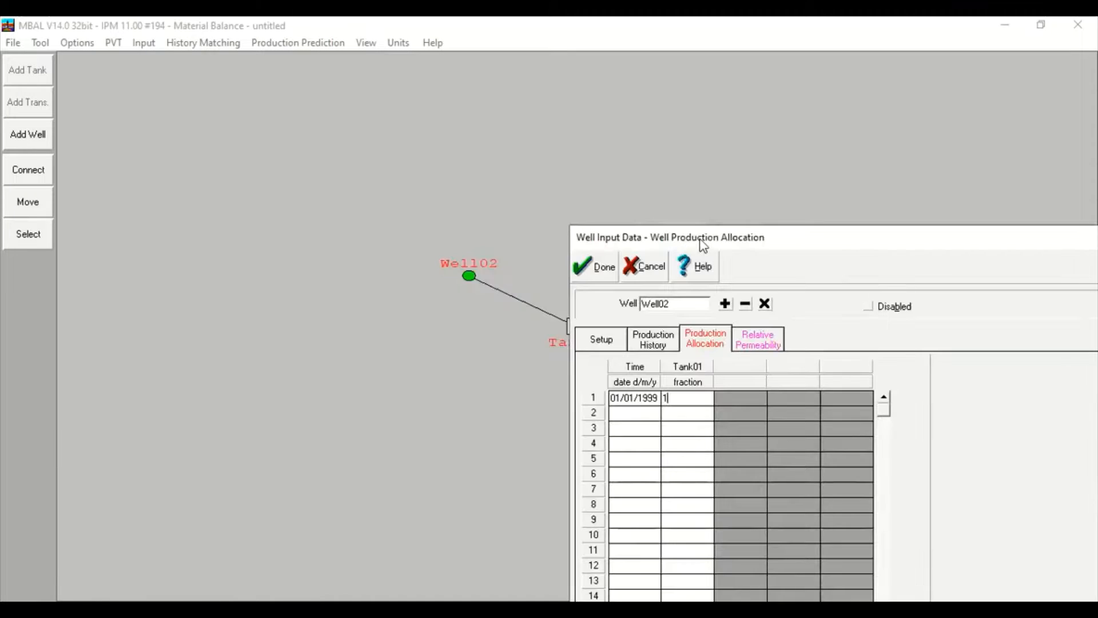
drag(704, 245, 807, 235)
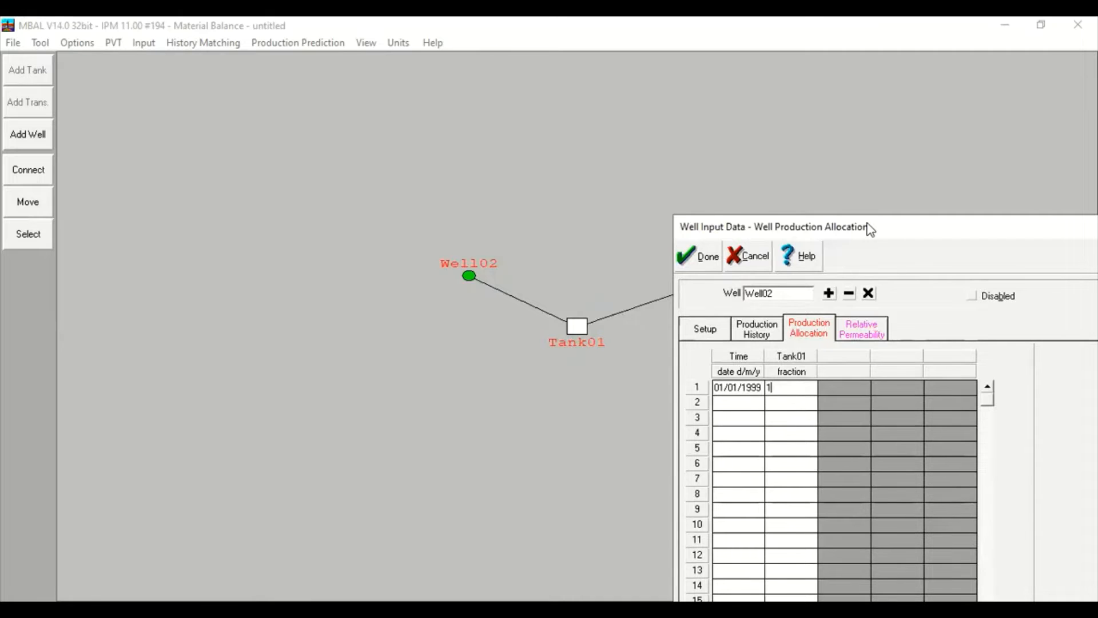
drag(867, 224, 354, 91)
click(310, 560)
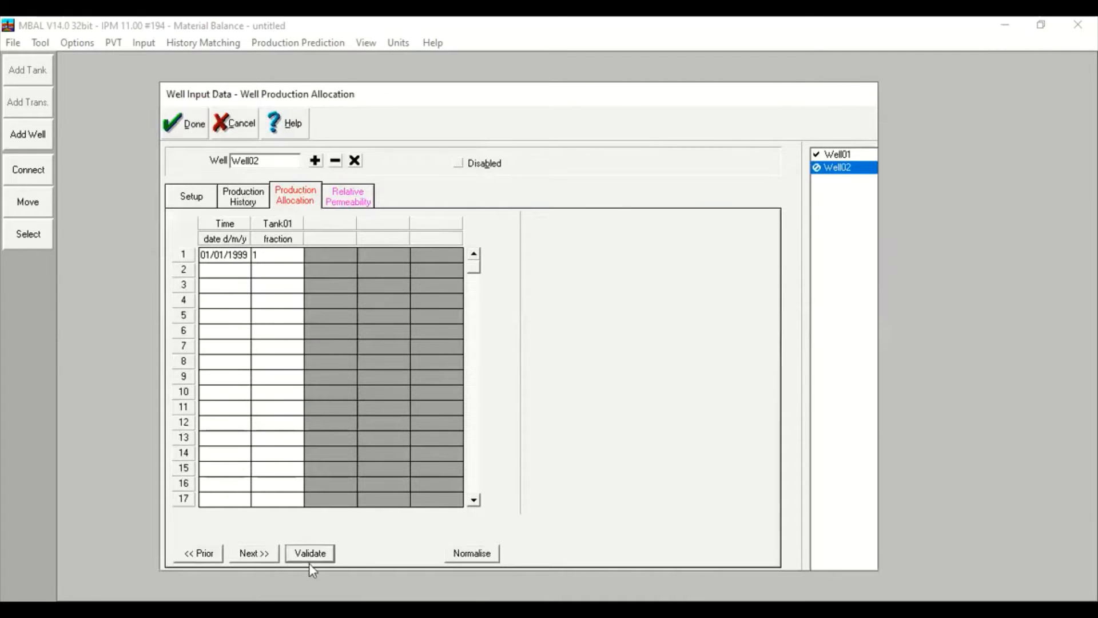
Accept Well02's input and set Tank01's temperature to 250 deg F, initial pressure to 6000 psig, porosity to 0,23 and connate water saturation to 0,15.
click(254, 552)
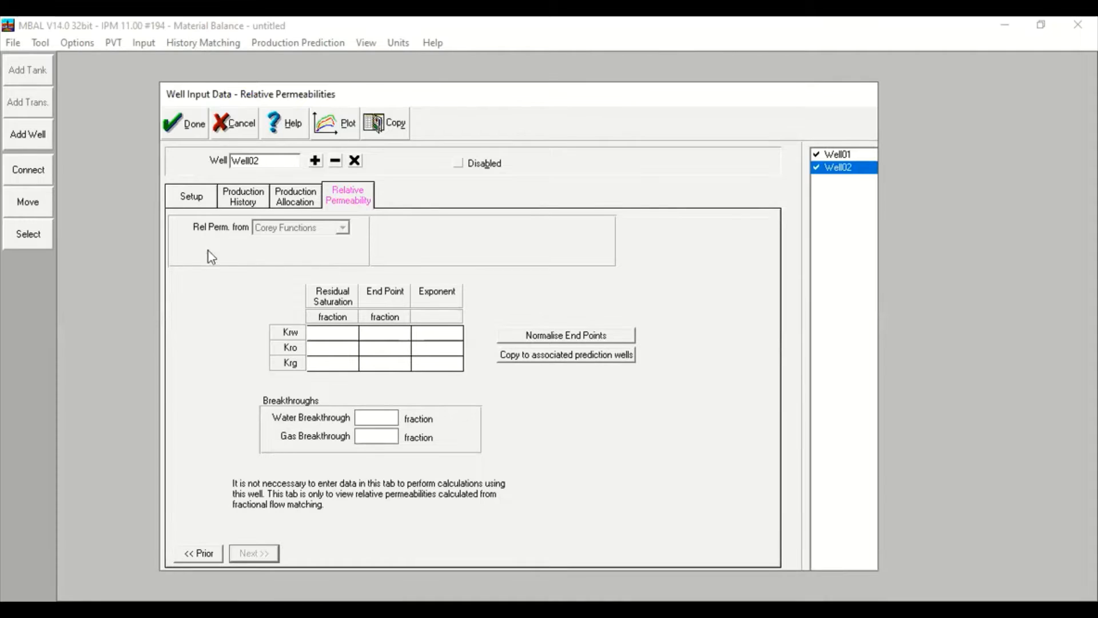
click(195, 129)
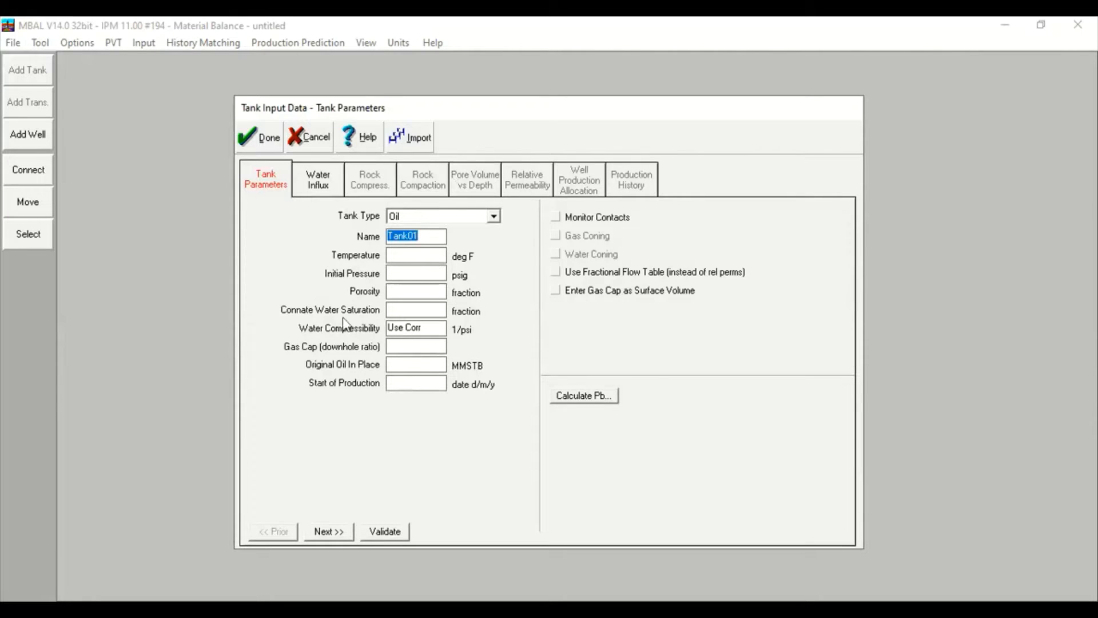
click(428, 257)
text(250)
click(424, 276)
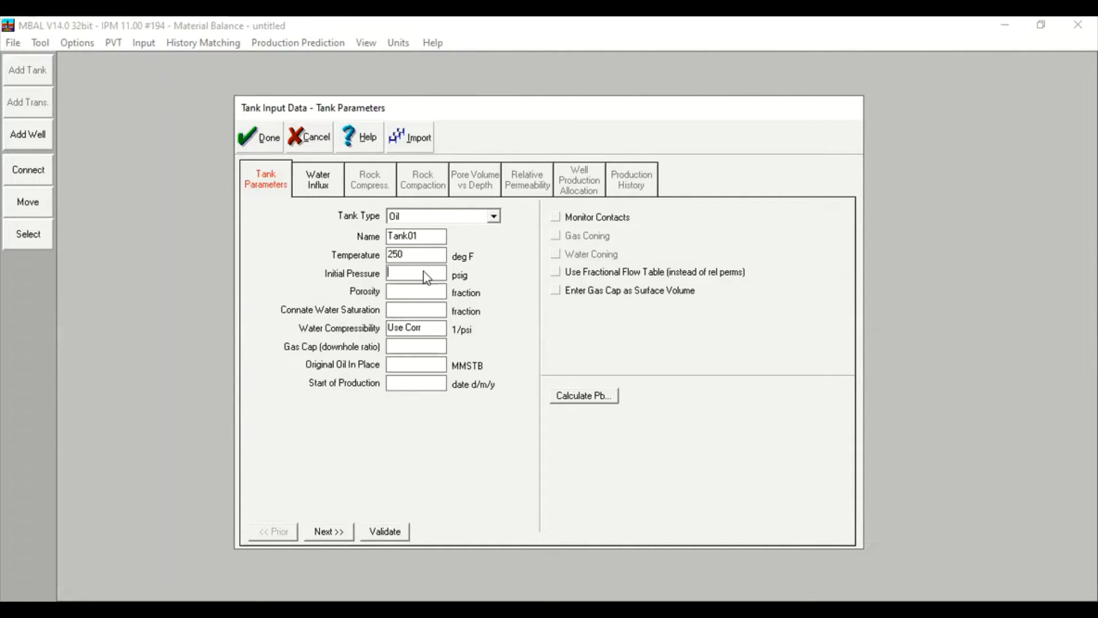
text(6000)
click(418, 293)
text(0.23)
click(401, 309)
text(0,15)
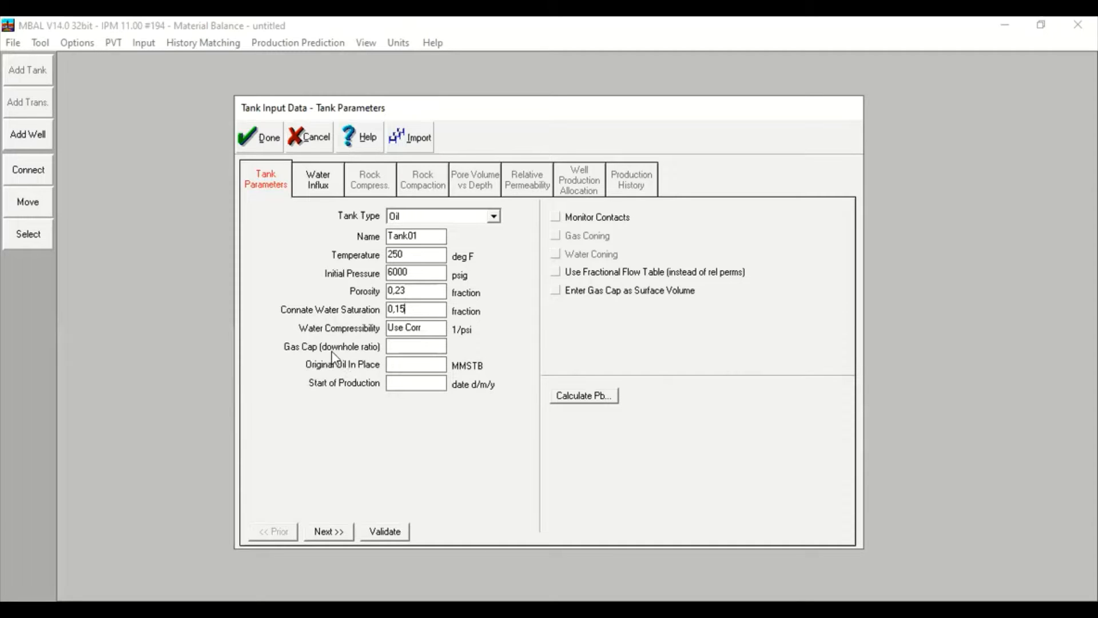
Set the tank's gas cap ratio to 0, original oil in place to 217 MMSTB and start of production to 01/01/1997.
click(417, 349)
text(0)
text(217)
click(419, 386)
text(01/01/1997)
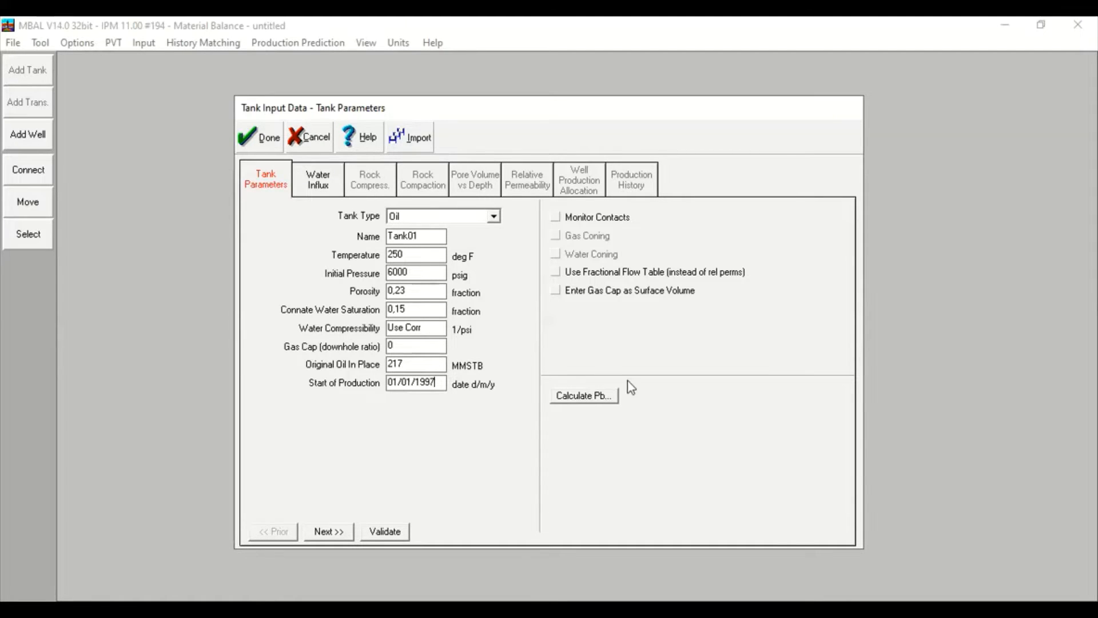
Leave the tank's water influx model at None and rock compaction disabled, with rock compressibility taken from correlation.
click(327, 184)
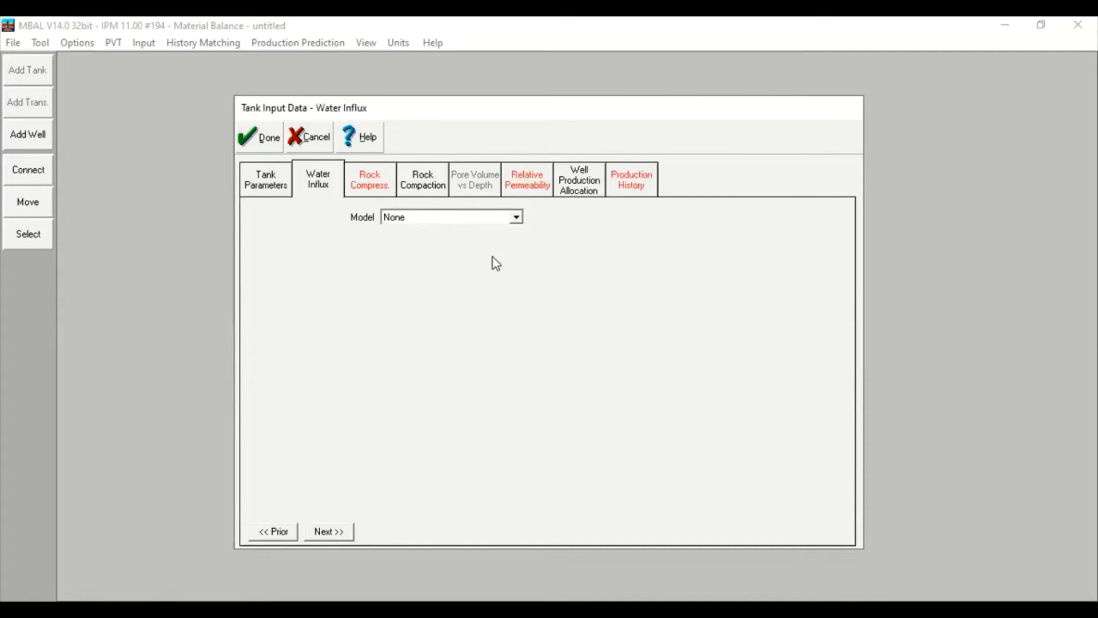
click(383, 191)
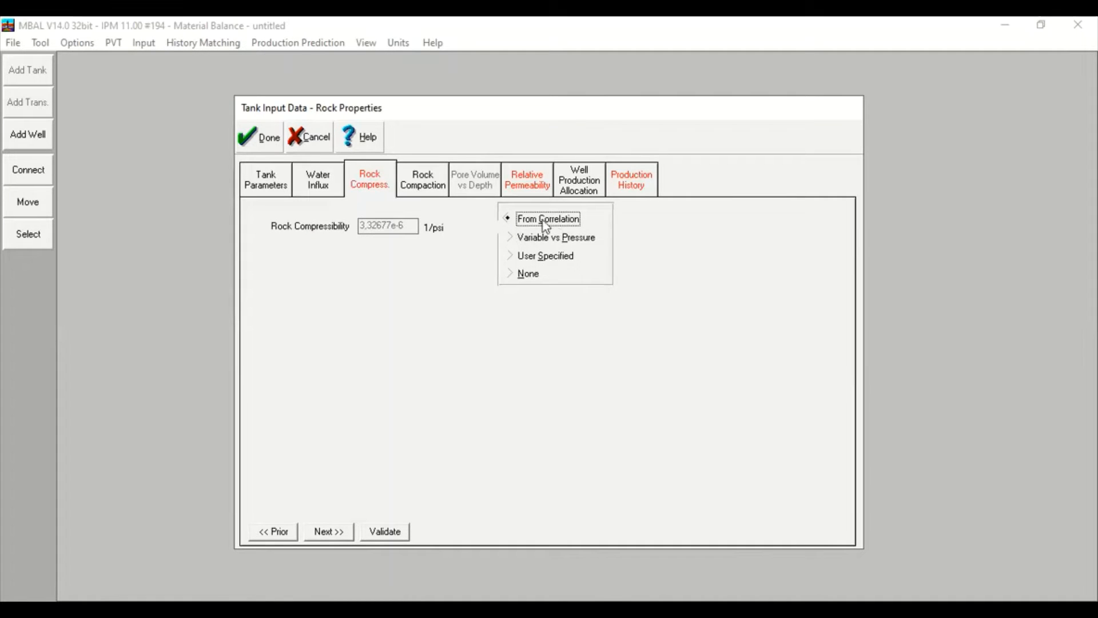
click(444, 191)
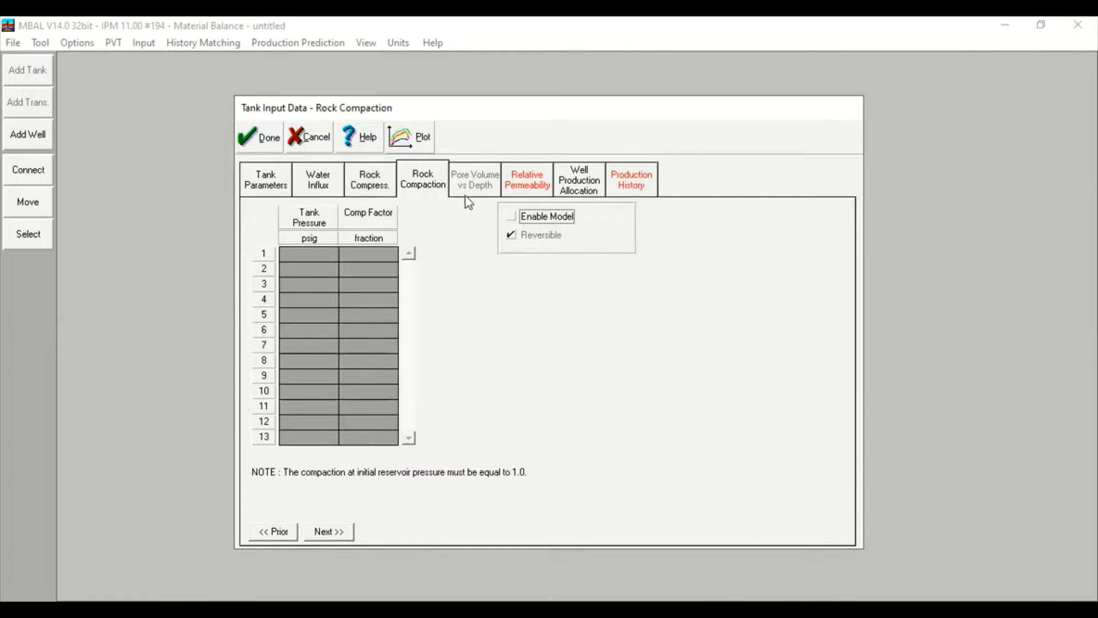
Enter the tank's Corey relative permeability for water: Krw residual saturation 0,15, end point 0,6 and exponent 1.
click(527, 184)
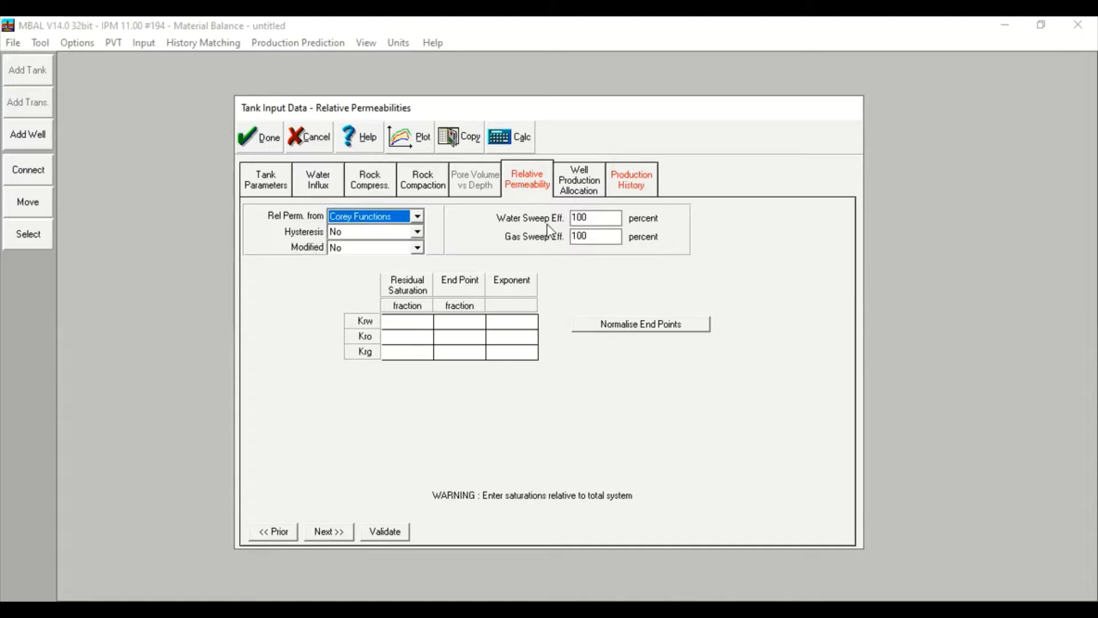
click(414, 324)
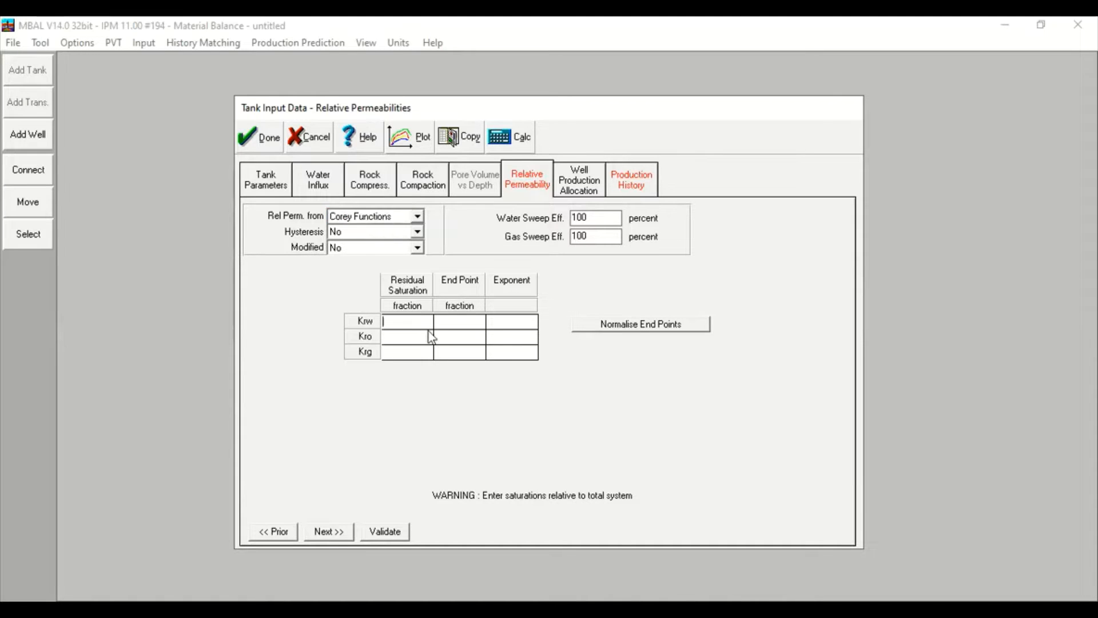
text(0,15)
key(Tab)
text(0,6)
key(Tab)
text(1)
Enter the oil relative permeability: Kro residual saturation 0,15, end point 0,8 and exponent 1.
click(412, 344)
text(0,15)
key(Tab)
text(0,8)
key(Tab)
text(1)
Enter the gas relative permeability: Krg residual saturation 0,02, end point 0,9 and exponent 1.
key(Tab)
text(0,02)
key(Tab)
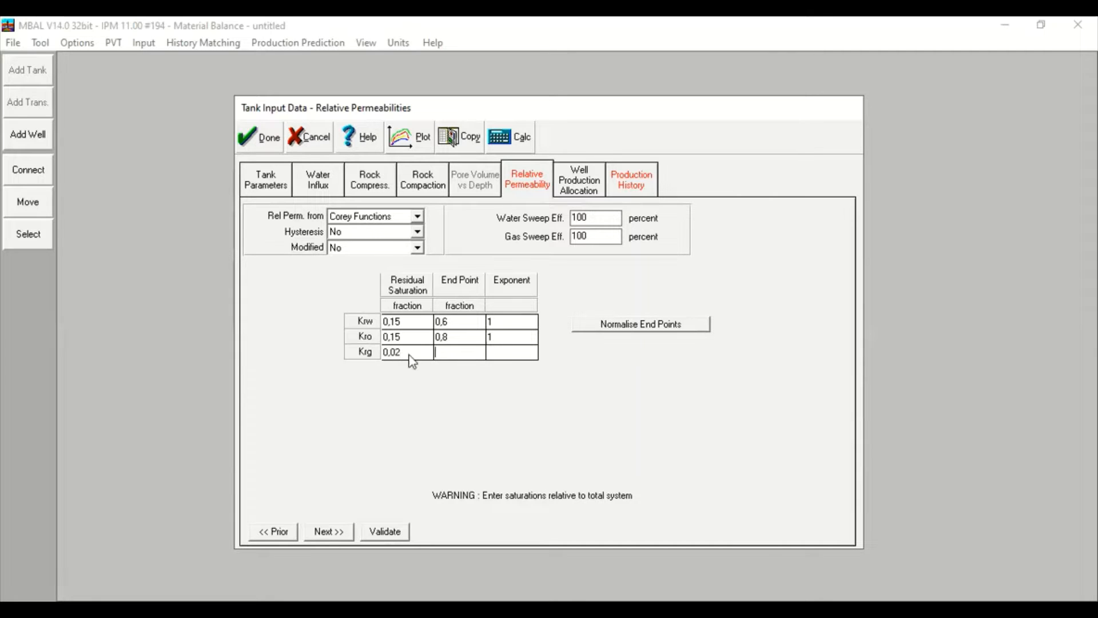
text(0,9)
key(Tab)
text(1)
Check the tank's well production allocation and calculate the tank production history from the wells with automatic calculation frequency.
click(564, 195)
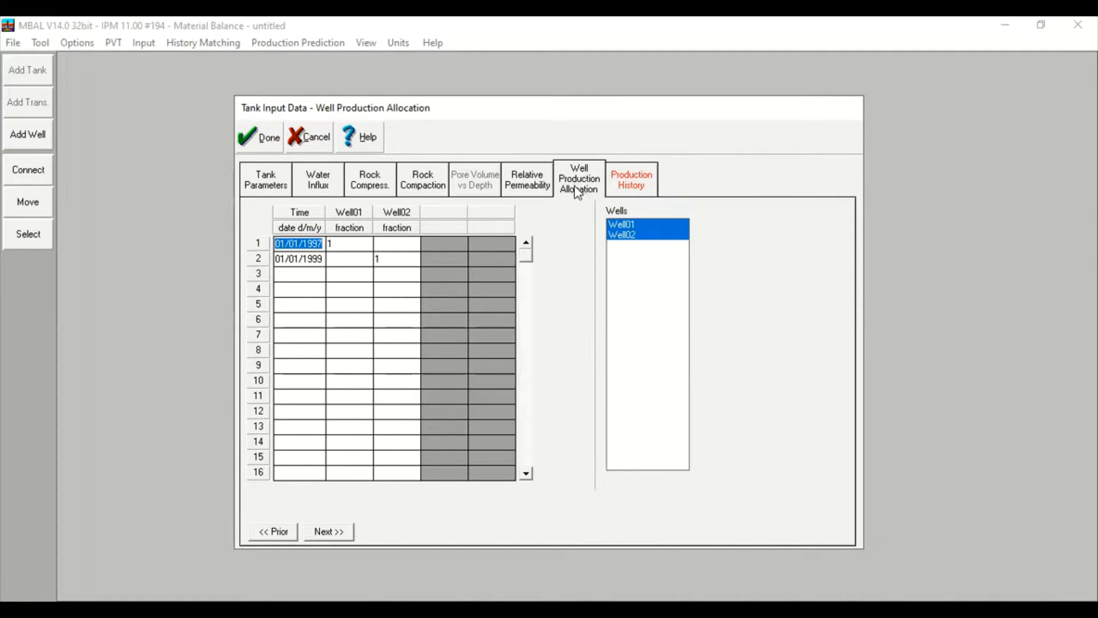
click(341, 242)
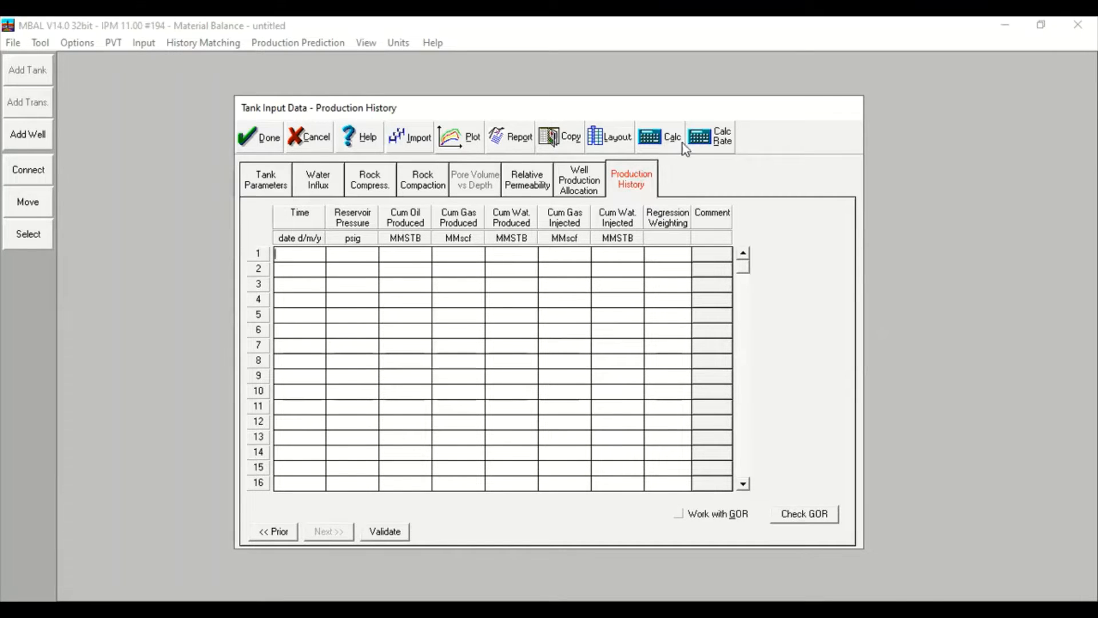
click(666, 149)
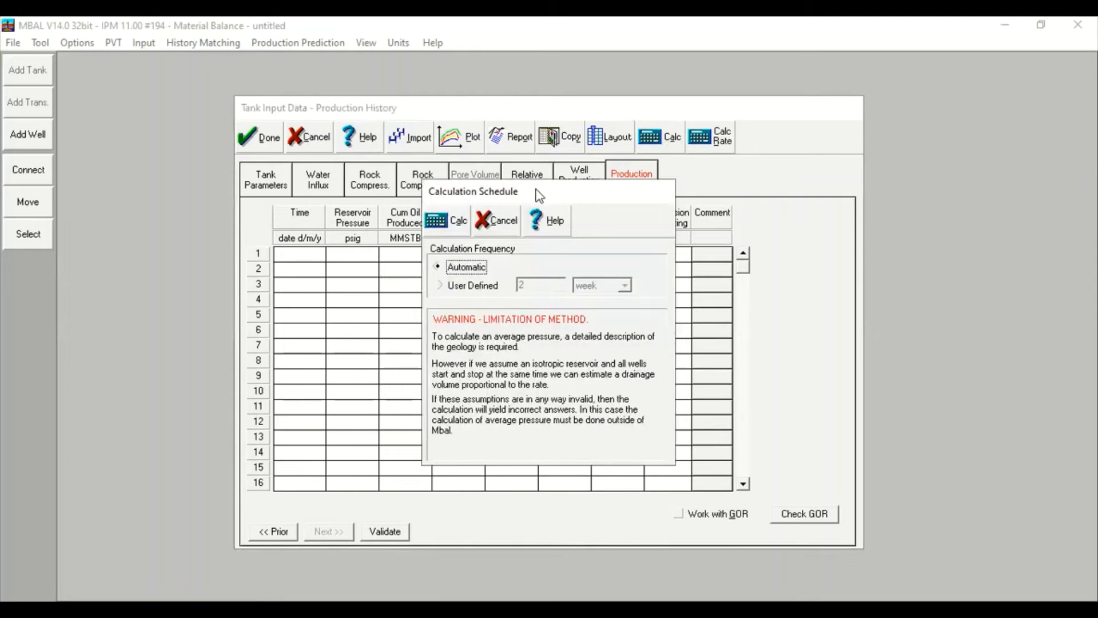
drag(539, 195, 676, 193)
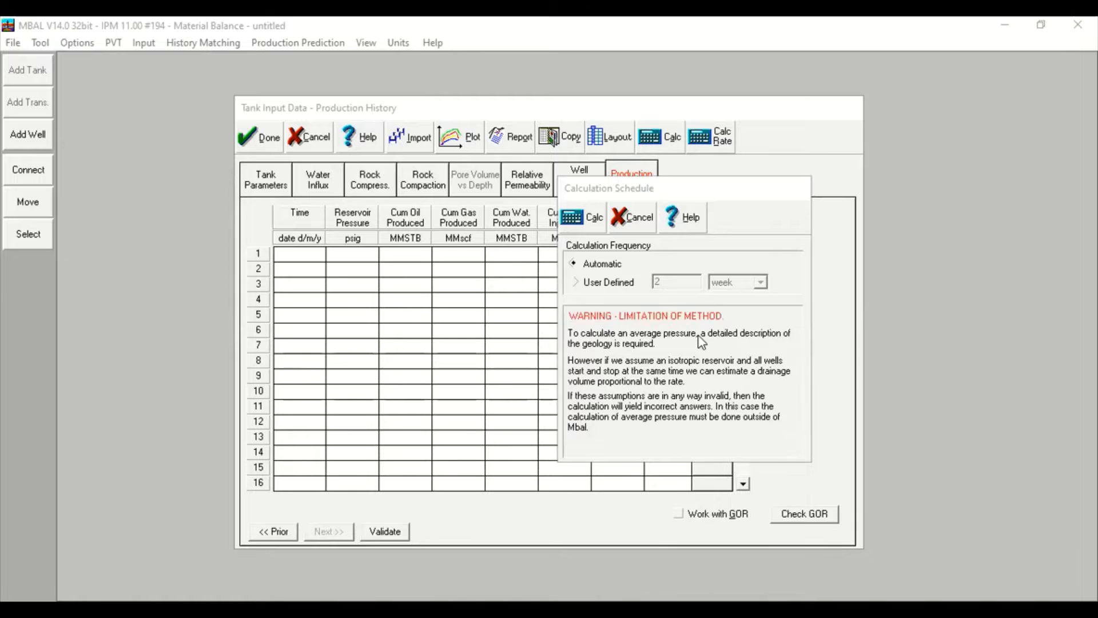
click(585, 221)
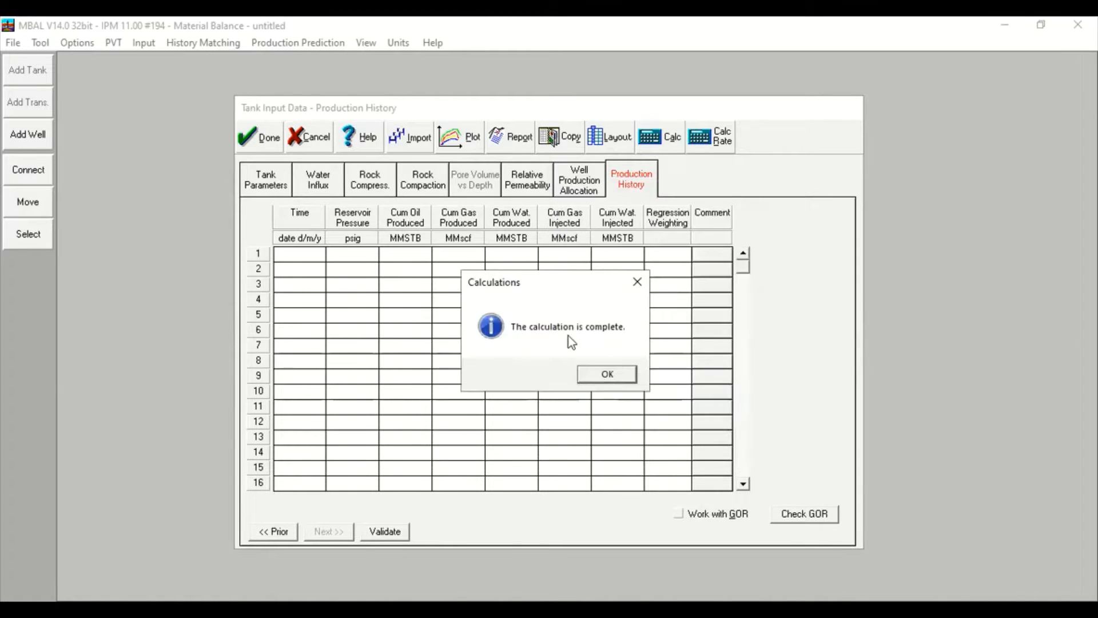
click(607, 375)
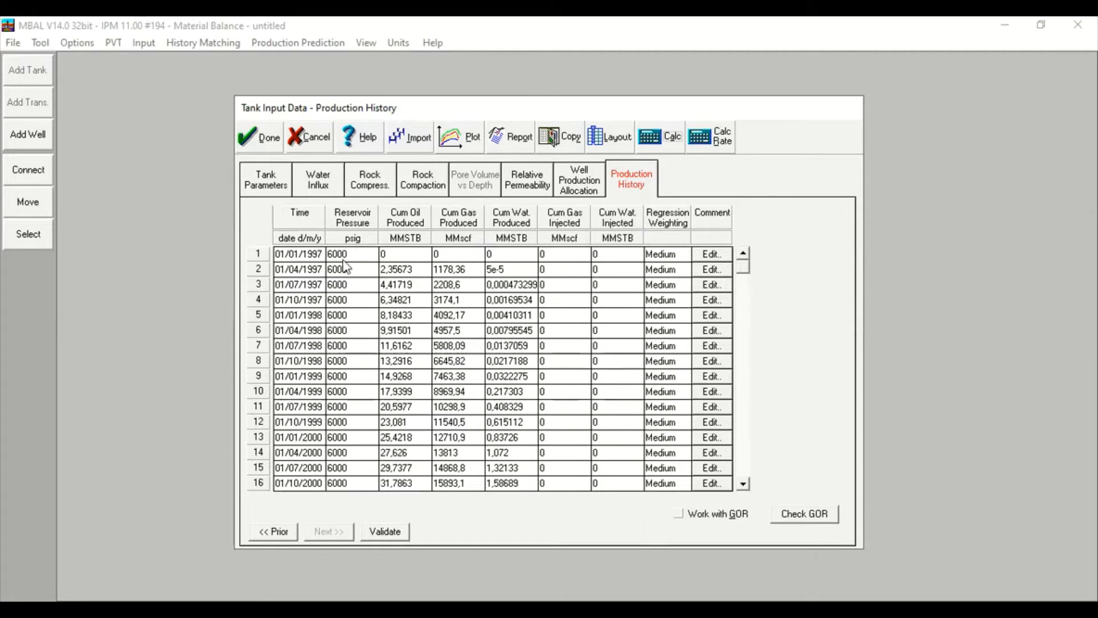
Examine the calculated tank production history from the first to the last date, including the reservoir pressure values.
drag(748, 267, 748, 417)
click(746, 444)
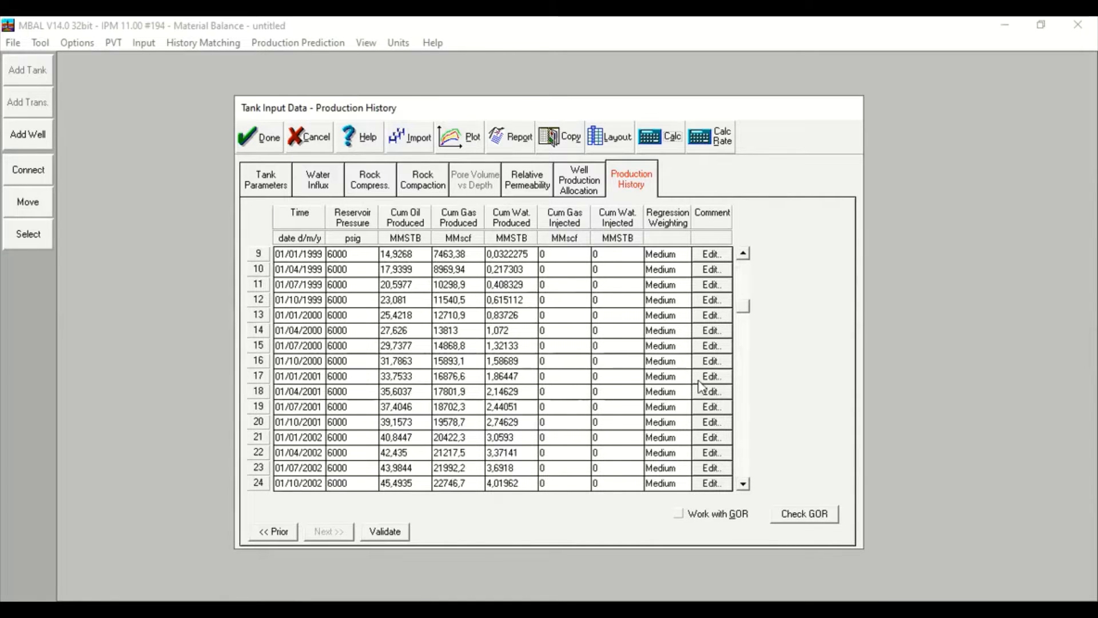
click(743, 381)
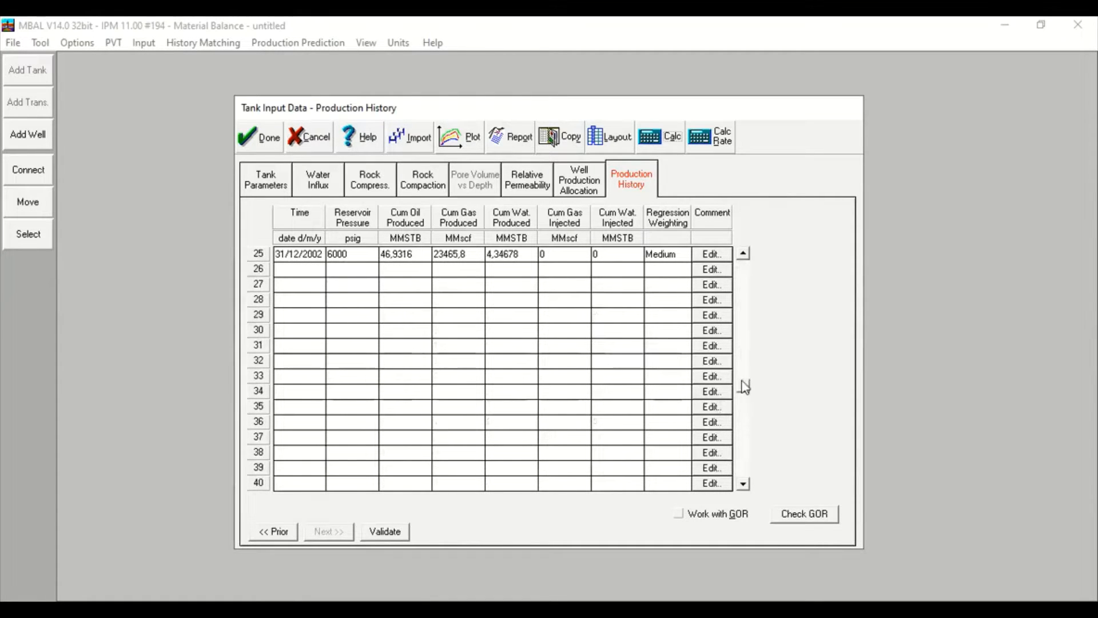
click(743, 254)
click(743, 253)
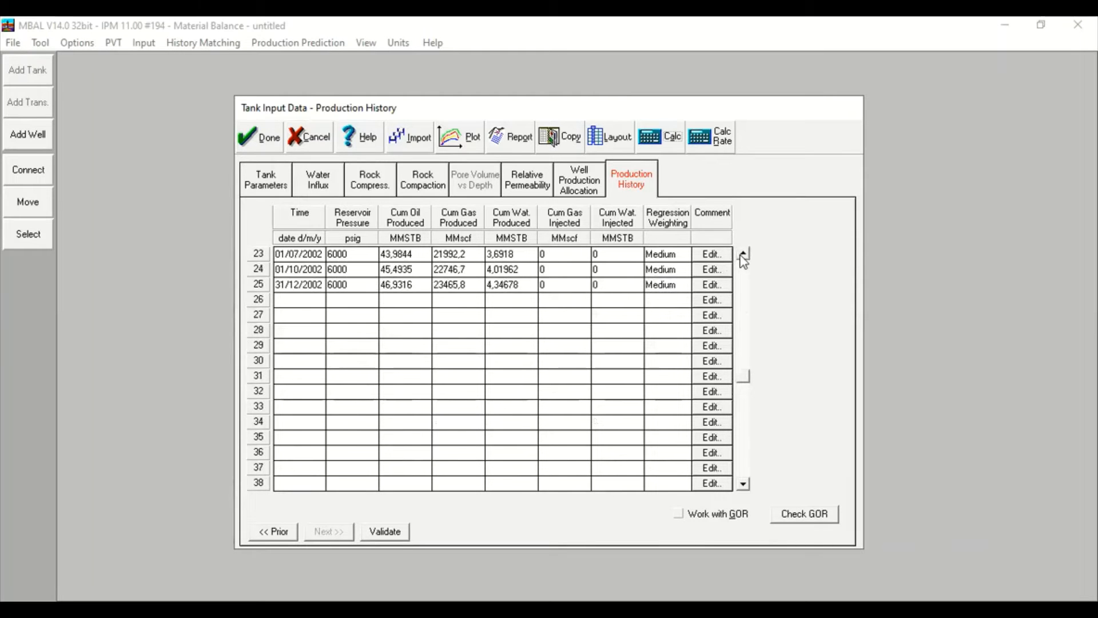
click(743, 254)
click(744, 254)
click(743, 253)
click(743, 254)
click(743, 255)
click(743, 254)
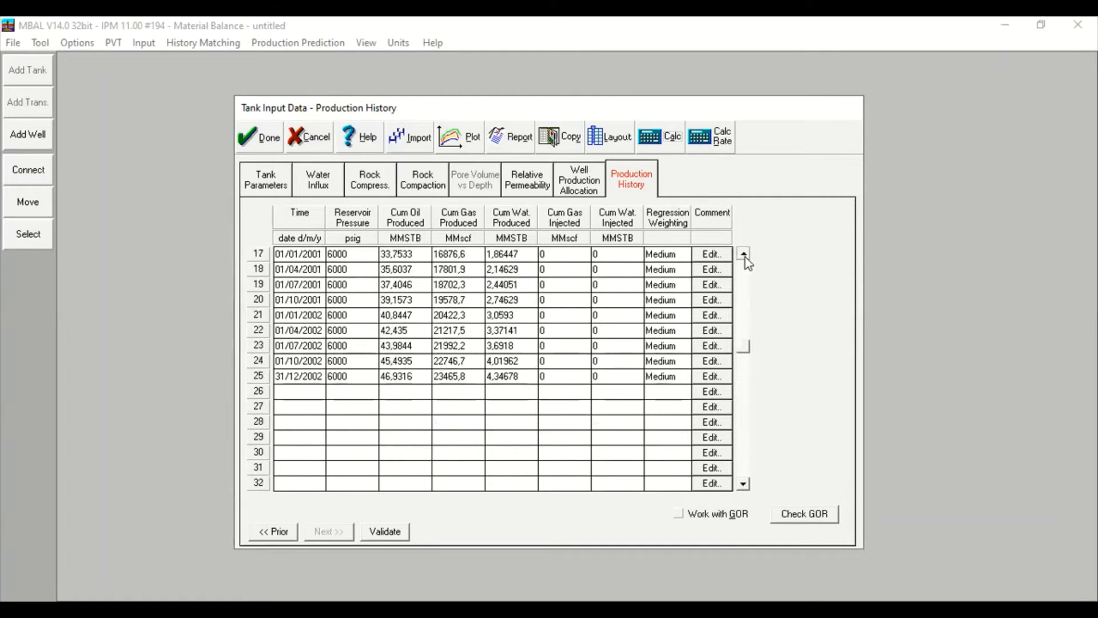
click(743, 255)
click(744, 255)
drag(746, 342, 744, 274)
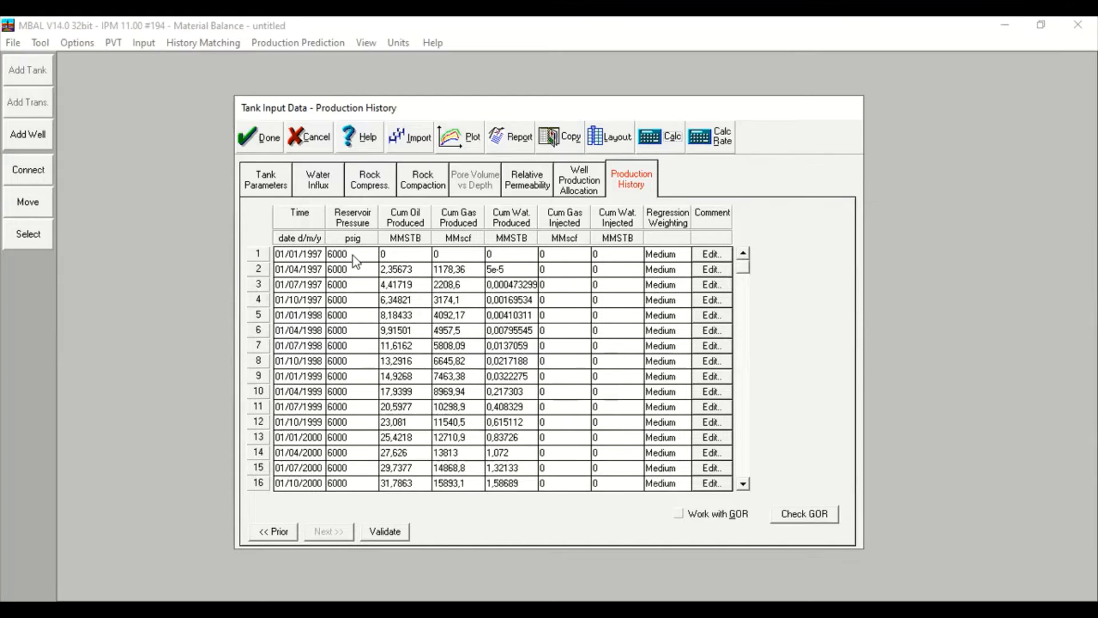
click(743, 398)
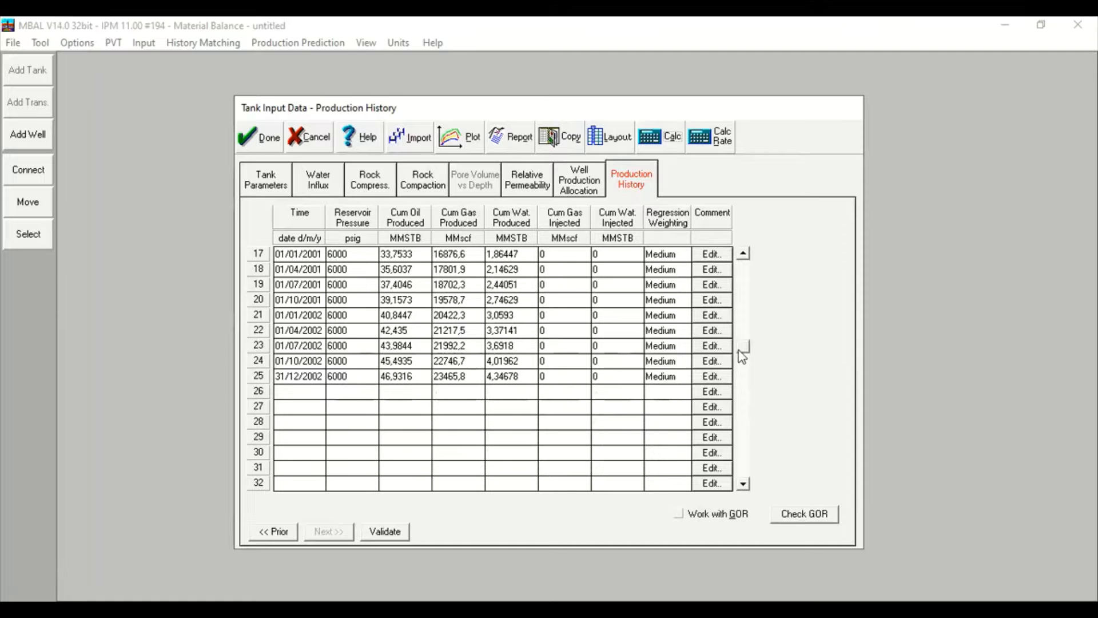
drag(742, 350, 750, 255)
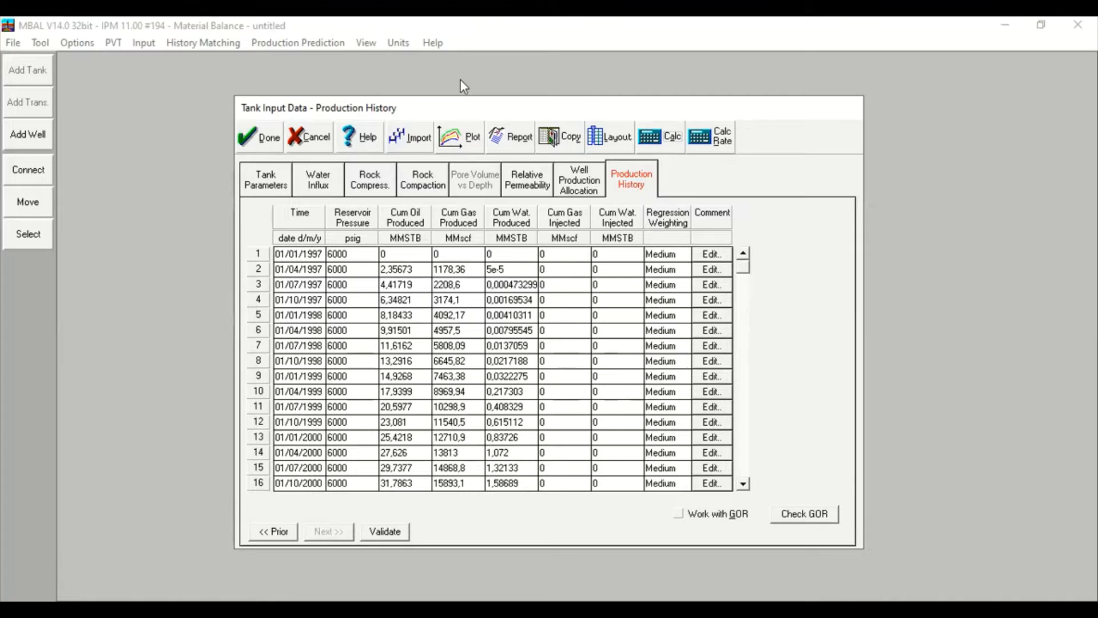
Try to paste copied data into the tank's production history table starting at the first reservoir pressure cell.
key(alt+Tab)
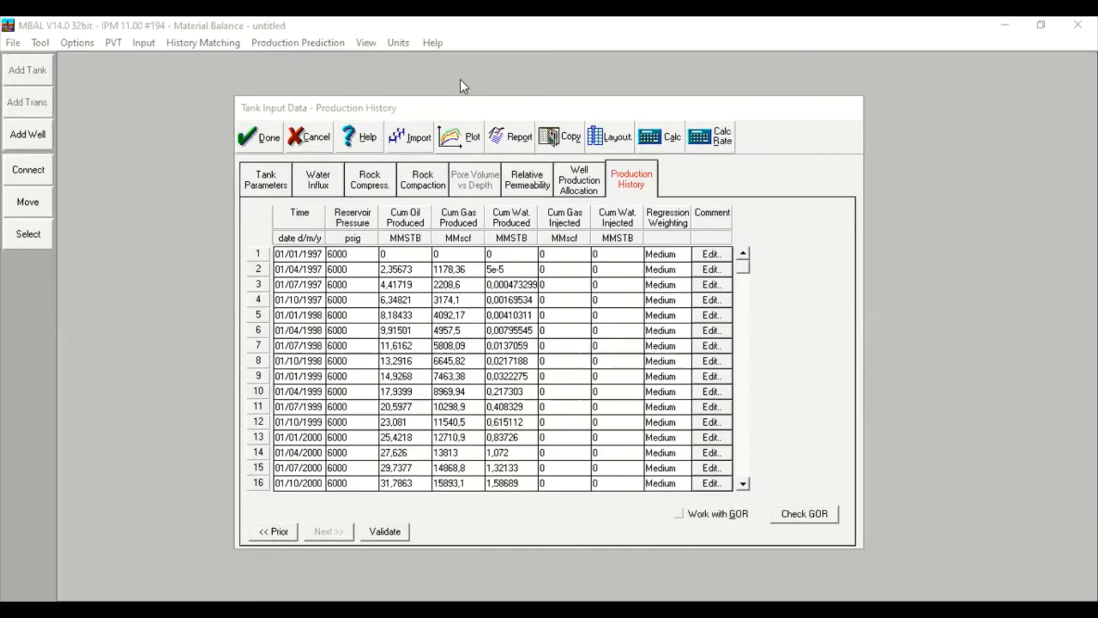
right_click(368, 254)
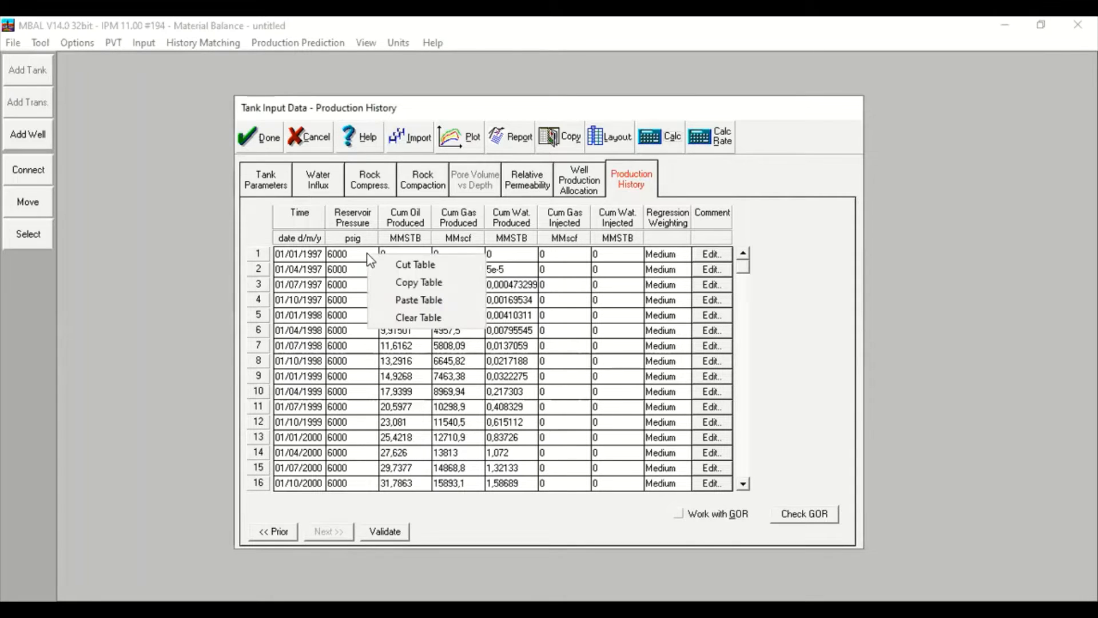
click(417, 301)
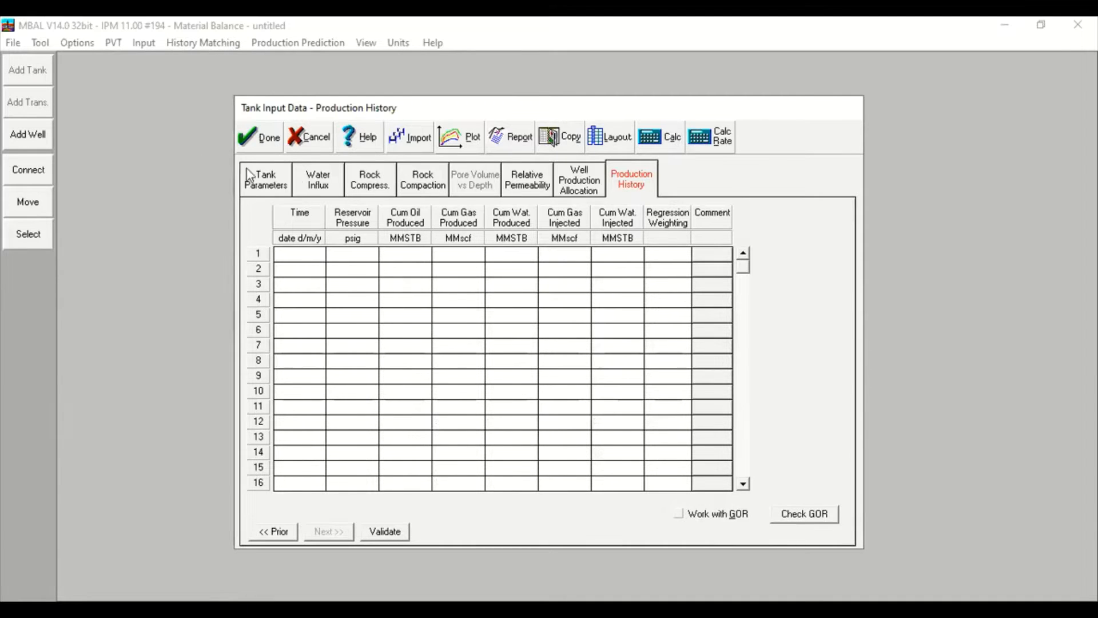
Recalculate the tank's production history from the well data with automatic calculation frequency.
click(670, 143)
click(467, 217)
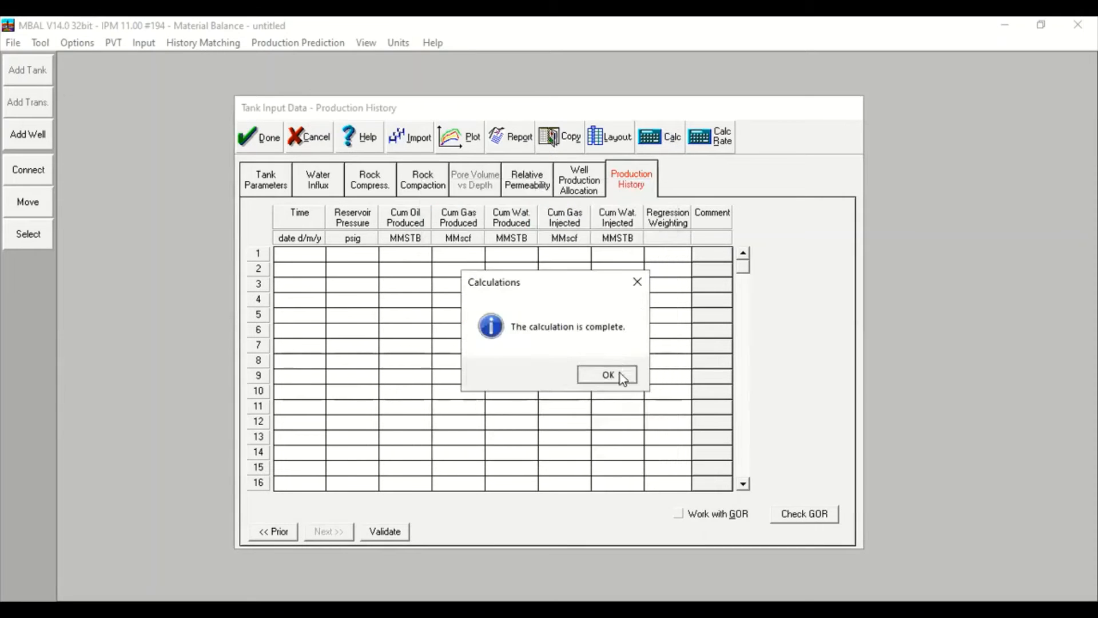
click(620, 373)
mouse_move(744, 267)
mouse_down()
mouse_move(747, 319)
mouse_move(746, 251)
mouse_up()
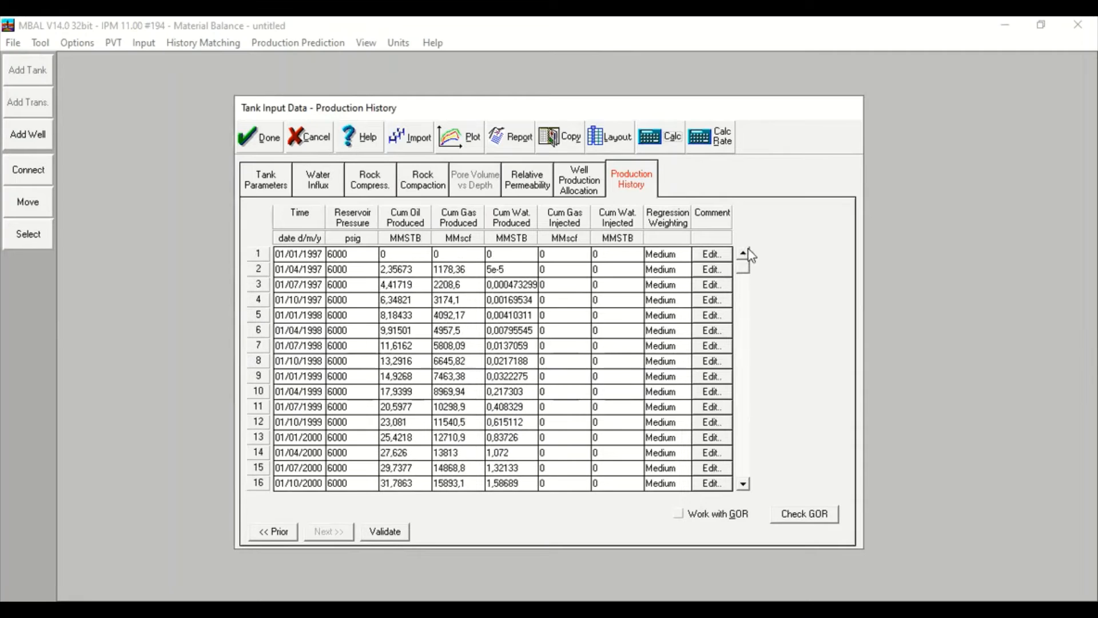
Inspect the reservoir pressure cells in the first rows of the recalculated history and the table's paste options.
click(359, 257)
click(362, 271)
click(359, 285)
click(359, 299)
click(361, 316)
click(360, 346)
right_click(365, 257)
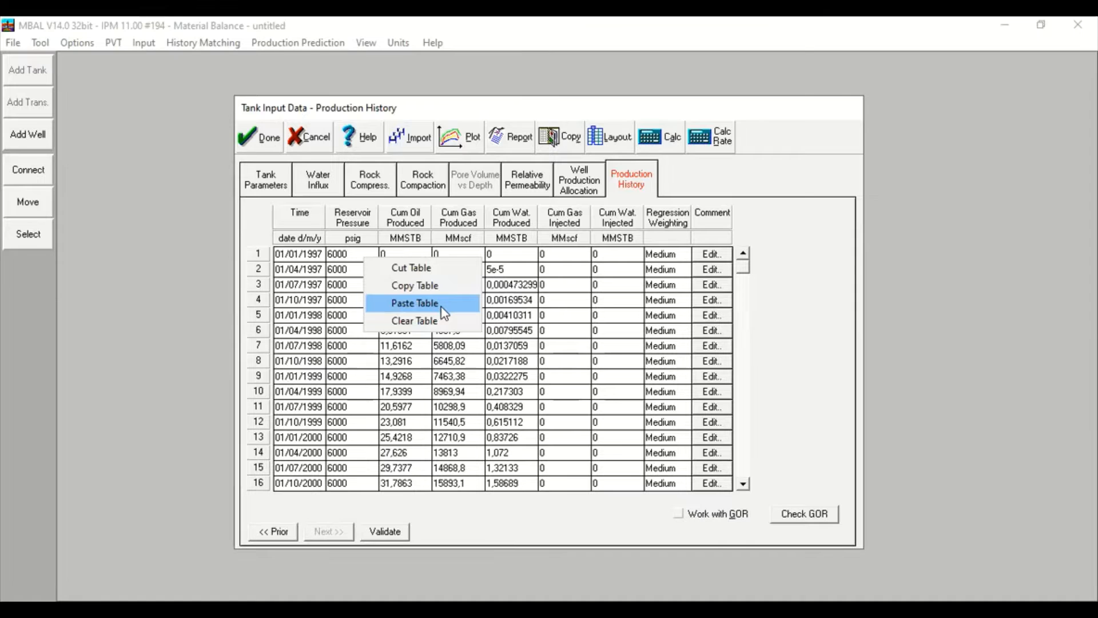
click(343, 254)
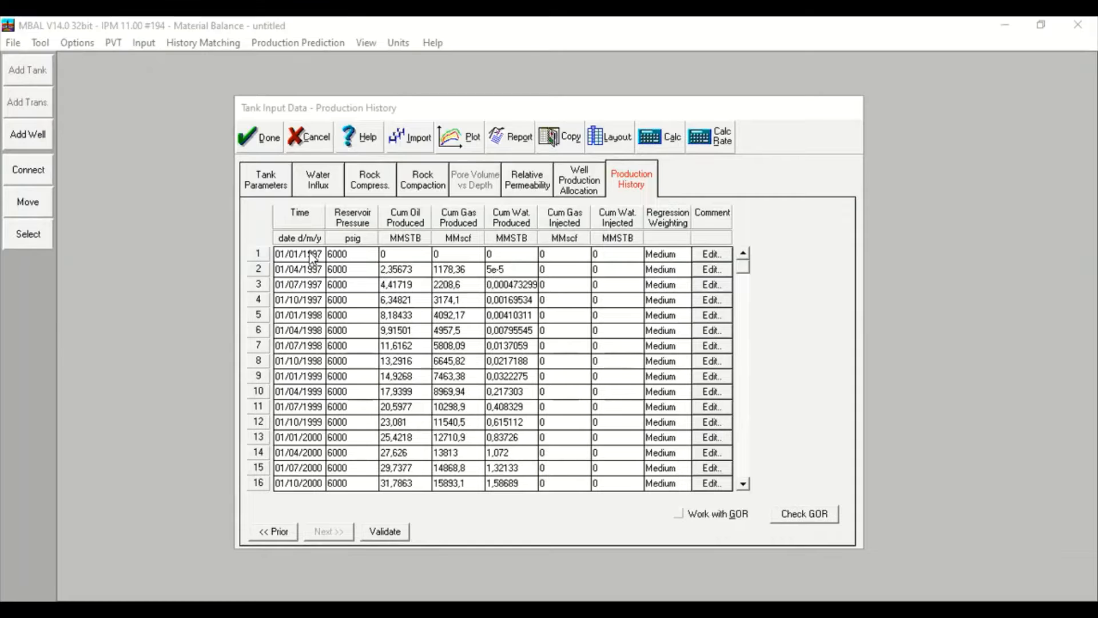
Copy the tank's calculated production history table, starting from its first rows.
right_click(312, 258)
click(330, 282)
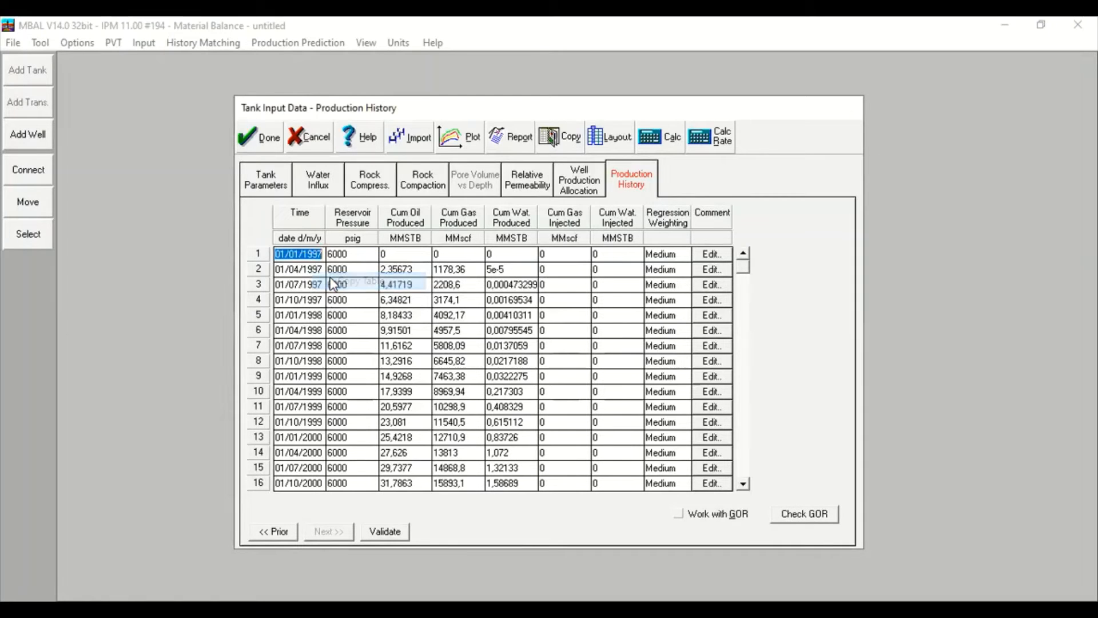
right_click(370, 259)
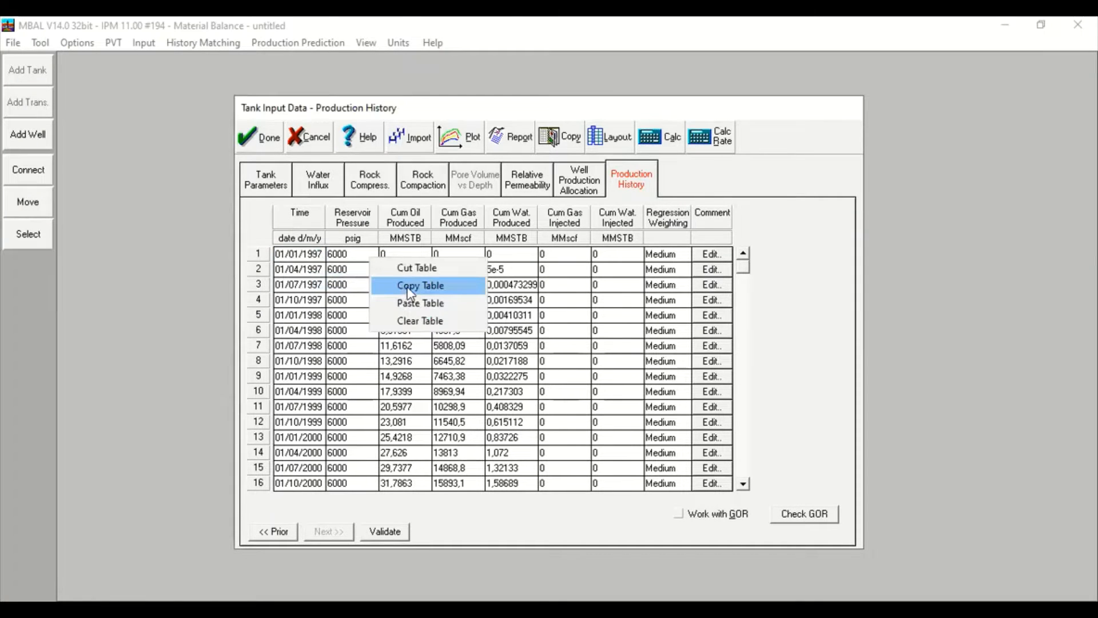
click(410, 290)
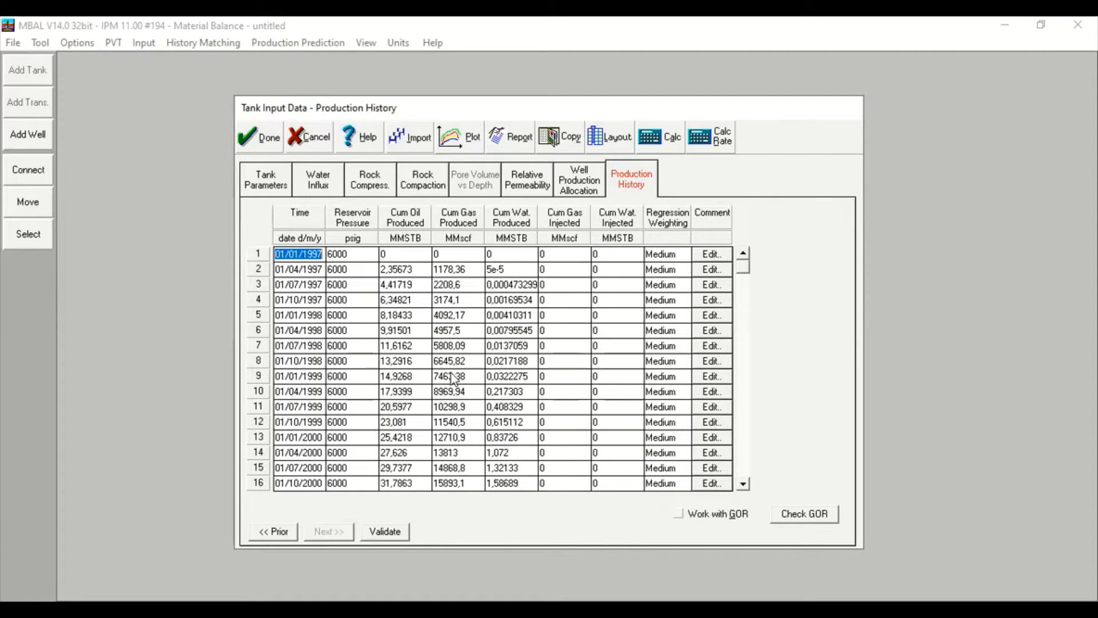
right_click(309, 274)
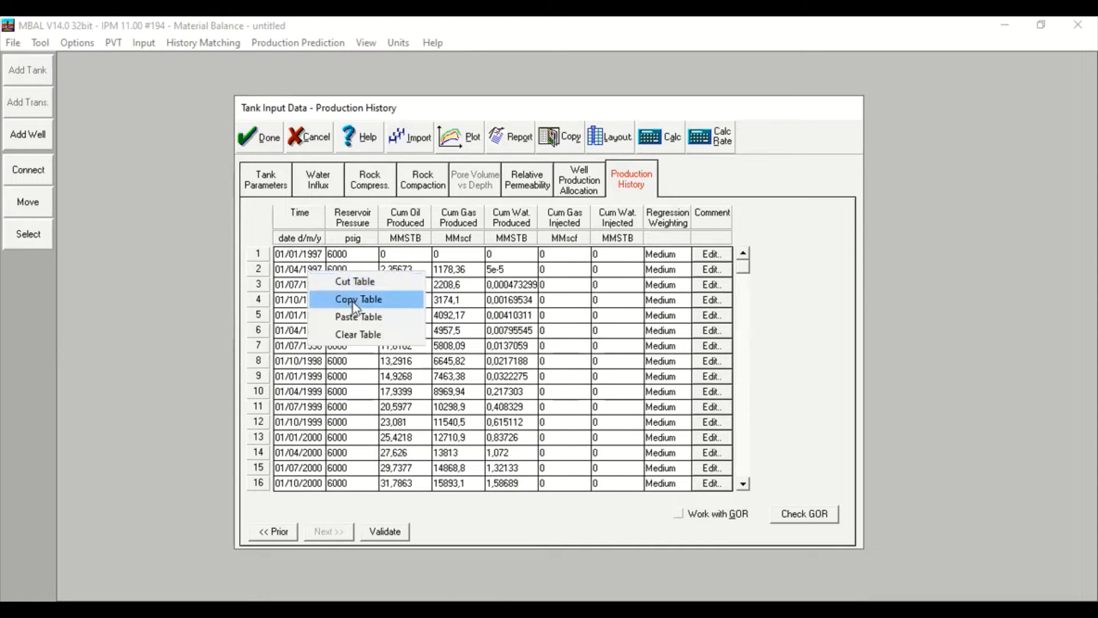
click(354, 304)
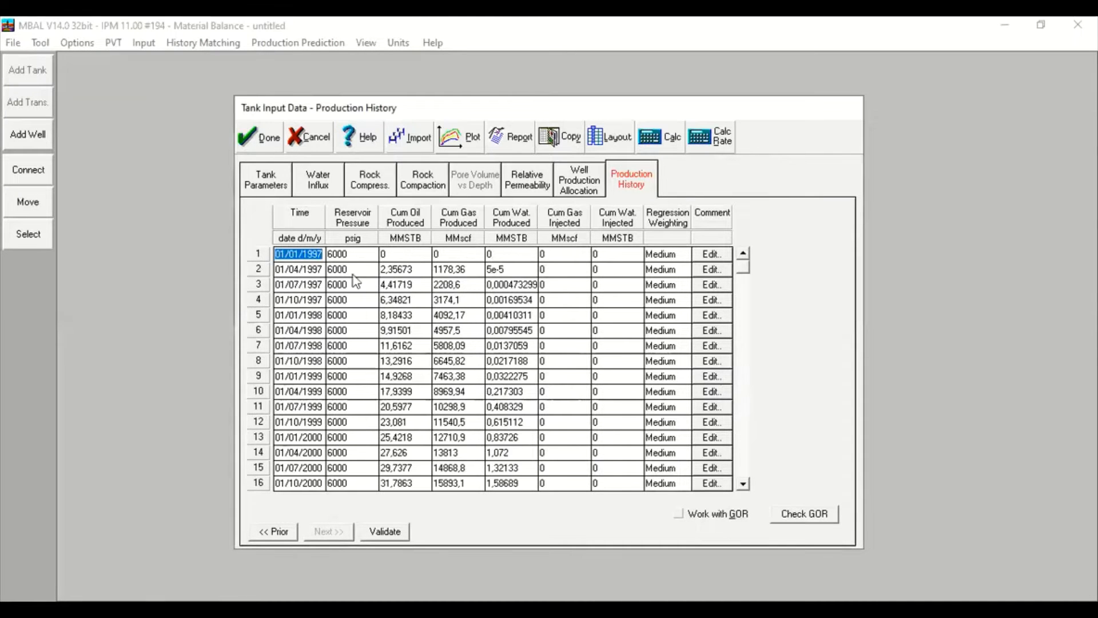
Clear the tank's production history table, paste the copied history from its first date cell and check the pasted rows.
right_click(352, 252)
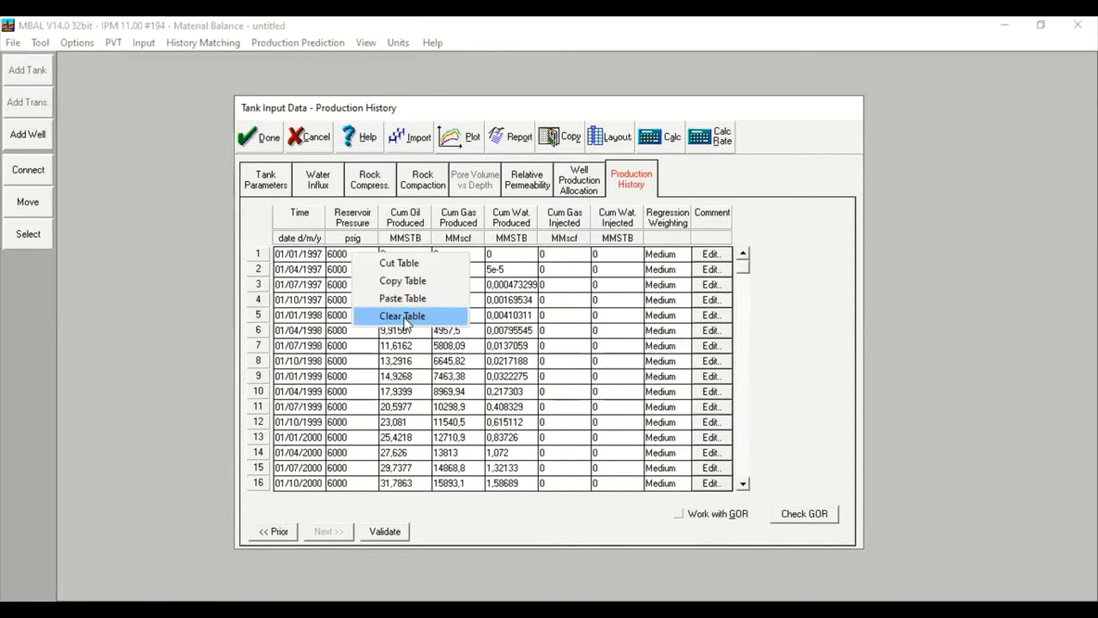
click(391, 314)
click(545, 374)
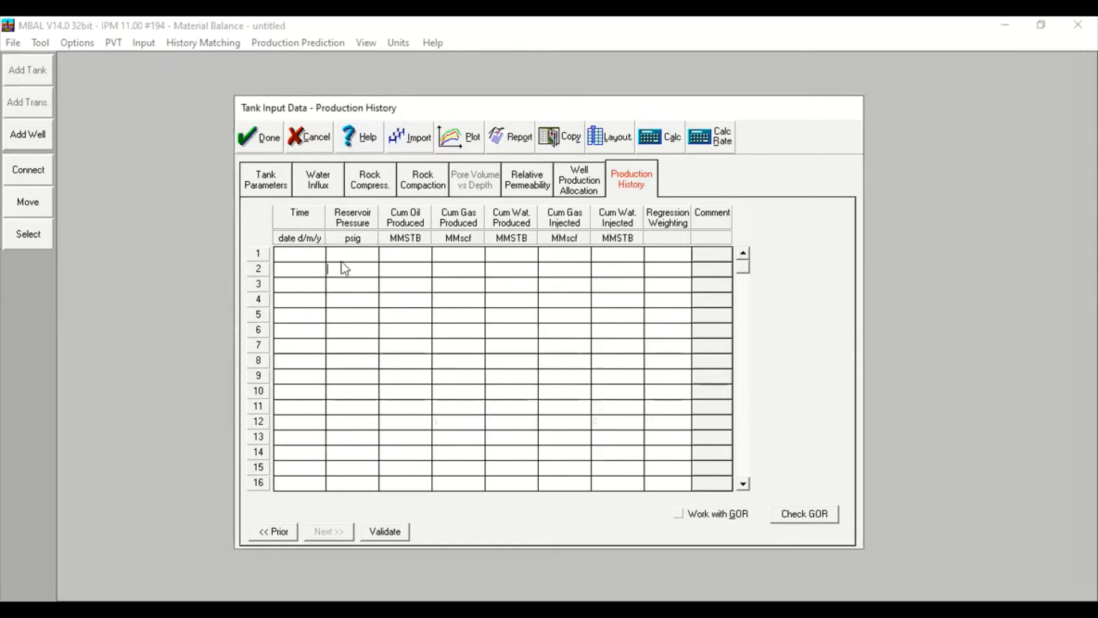
right_click(318, 259)
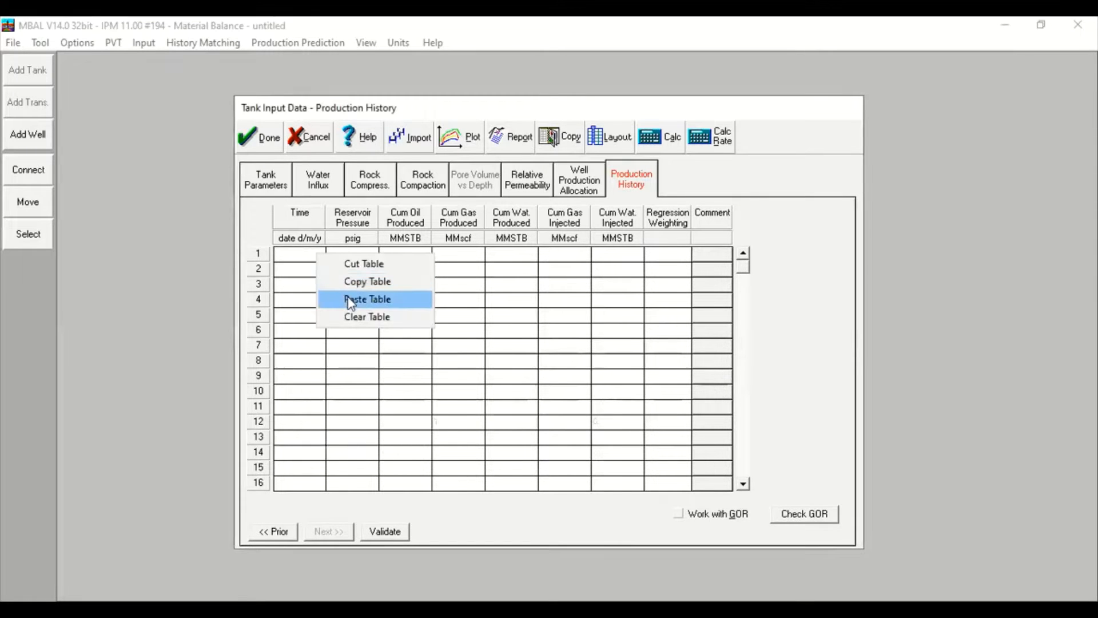
click(351, 299)
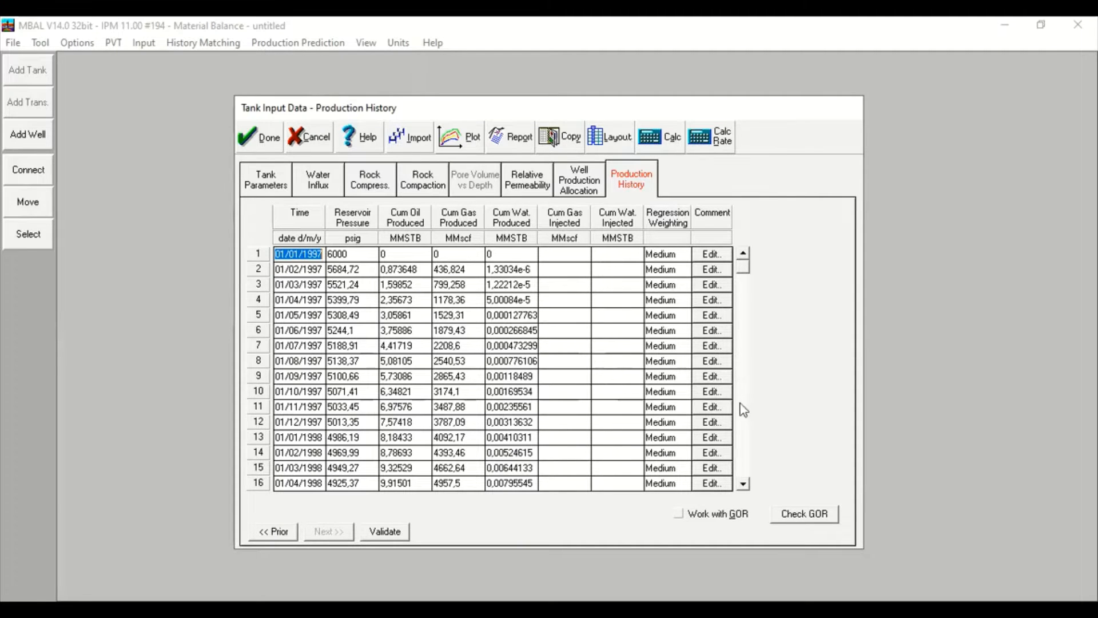
scroll(750, 429, down, 15)
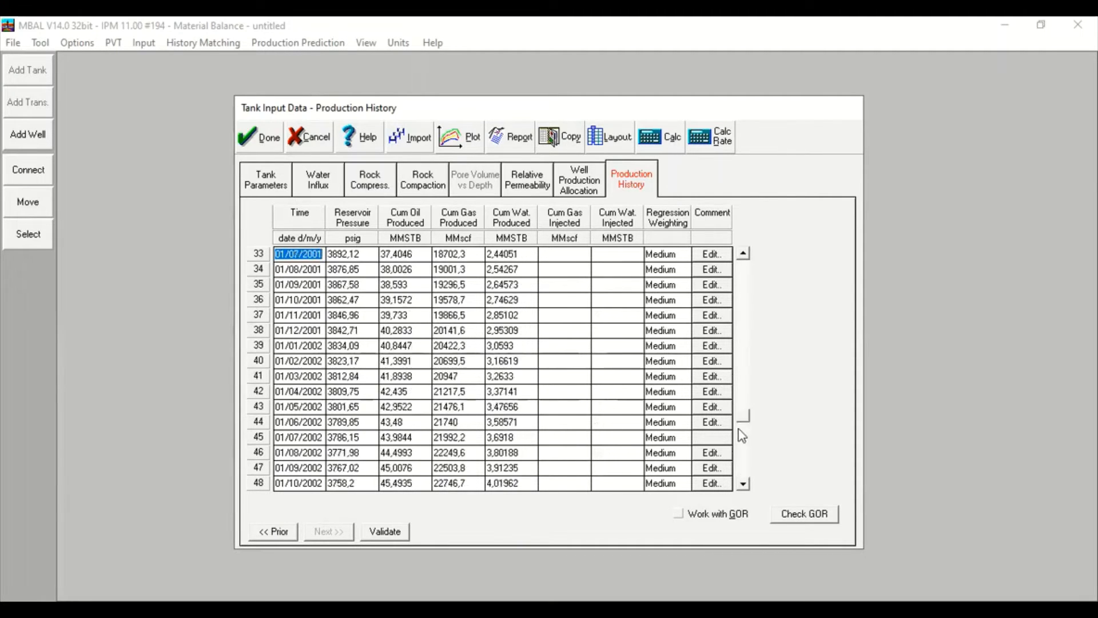
scroll(750, 435, up, 15)
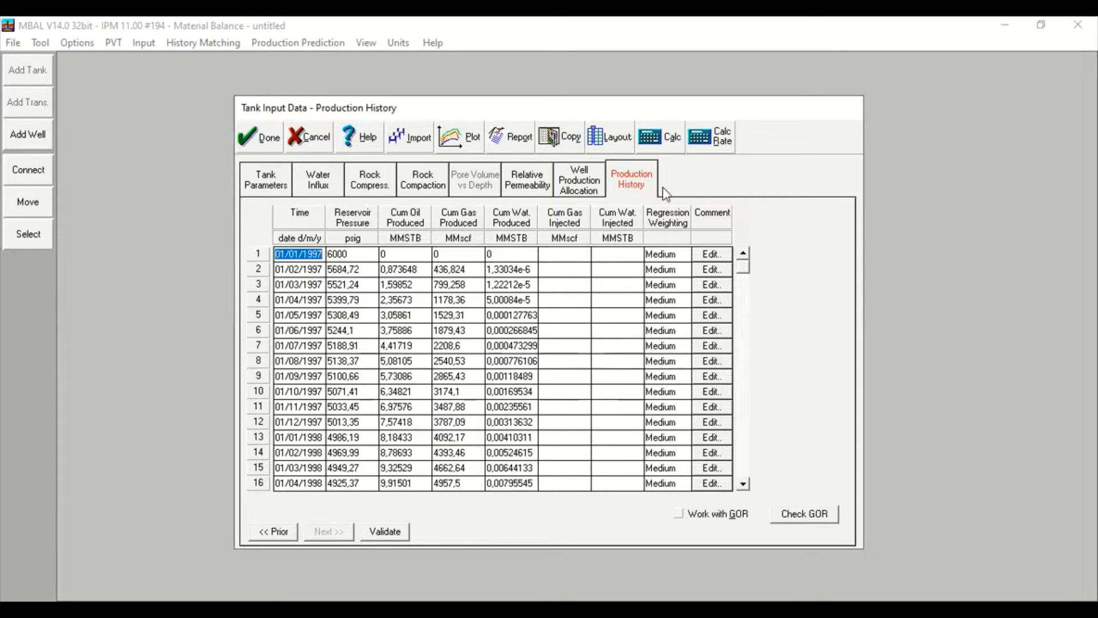
Plot Tank01's production history and inspect the reservoir pressure and cumulative oil curves around the beginning of 1999.
click(595, 187)
click(629, 192)
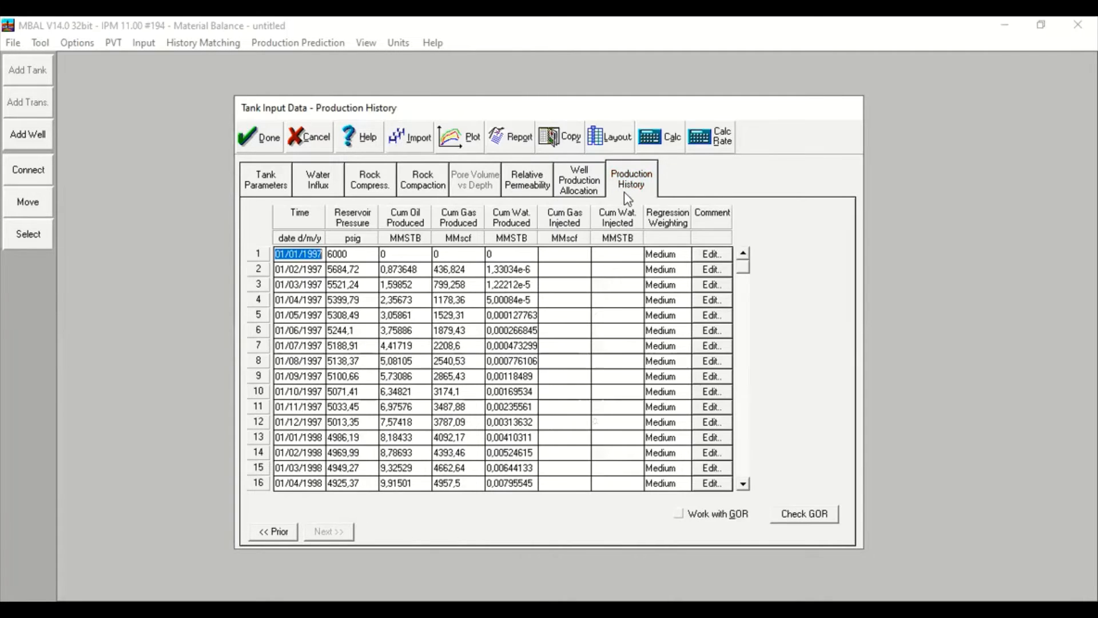
click(463, 146)
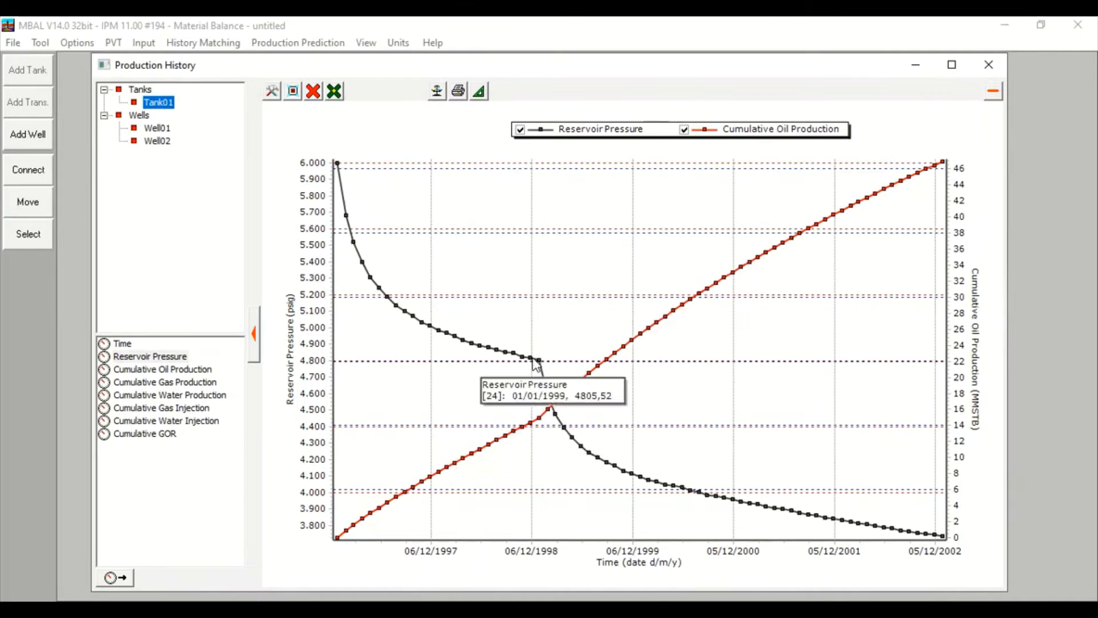
mouse_move(542, 366)
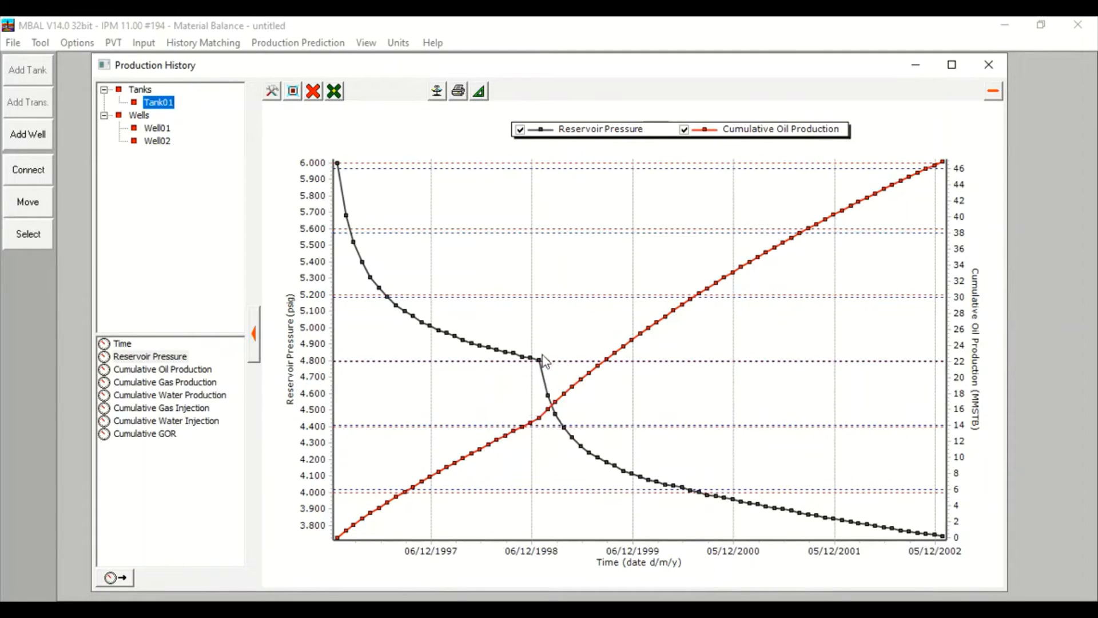
mouse_move(537, 422)
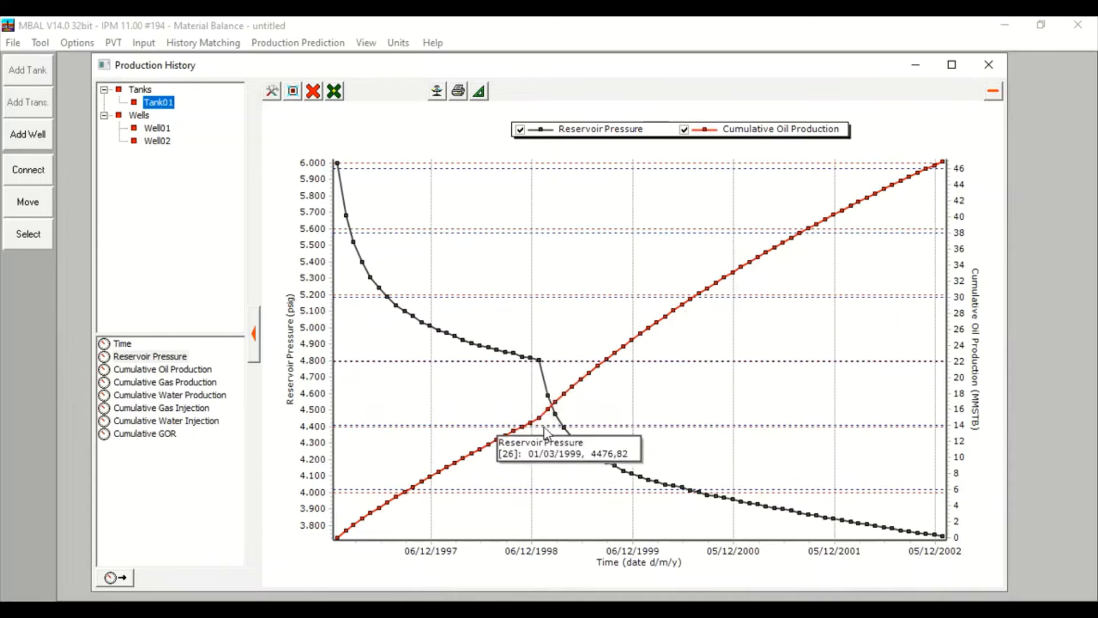
mouse_move(573, 385)
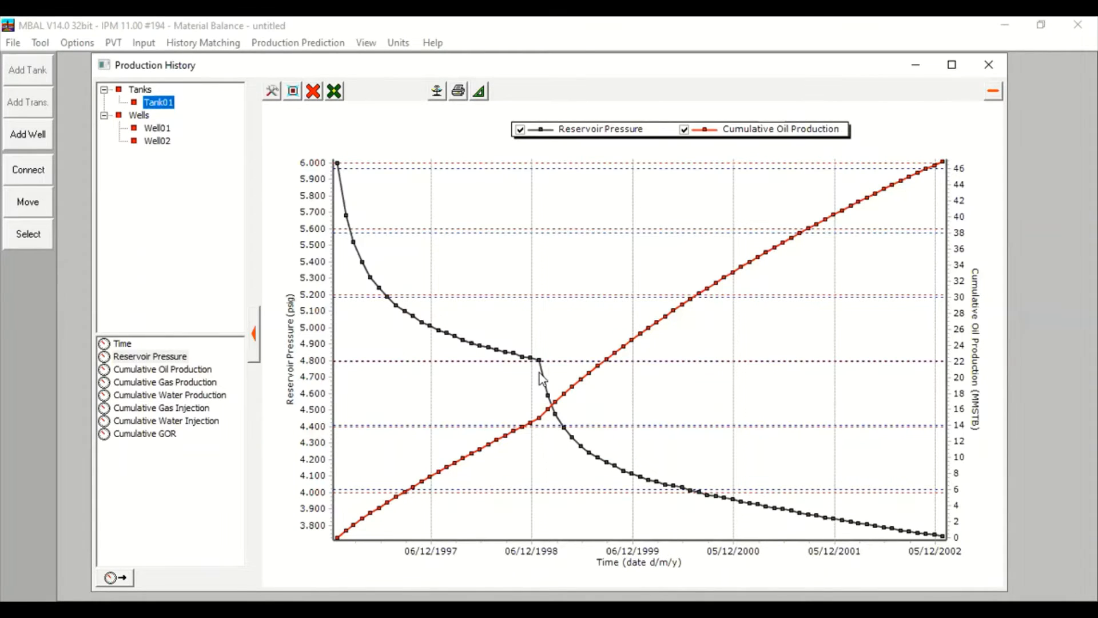
mouse_move(345, 209)
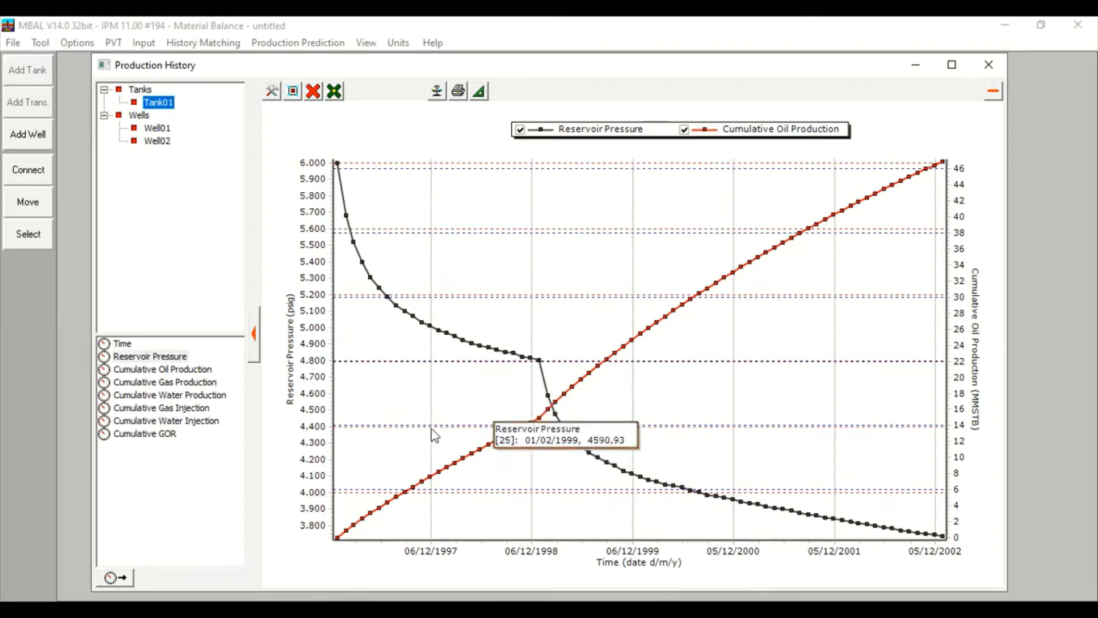
Remove all curves from the history plot and plot cumulative oil production together with cumulative gas production.
click(310, 98)
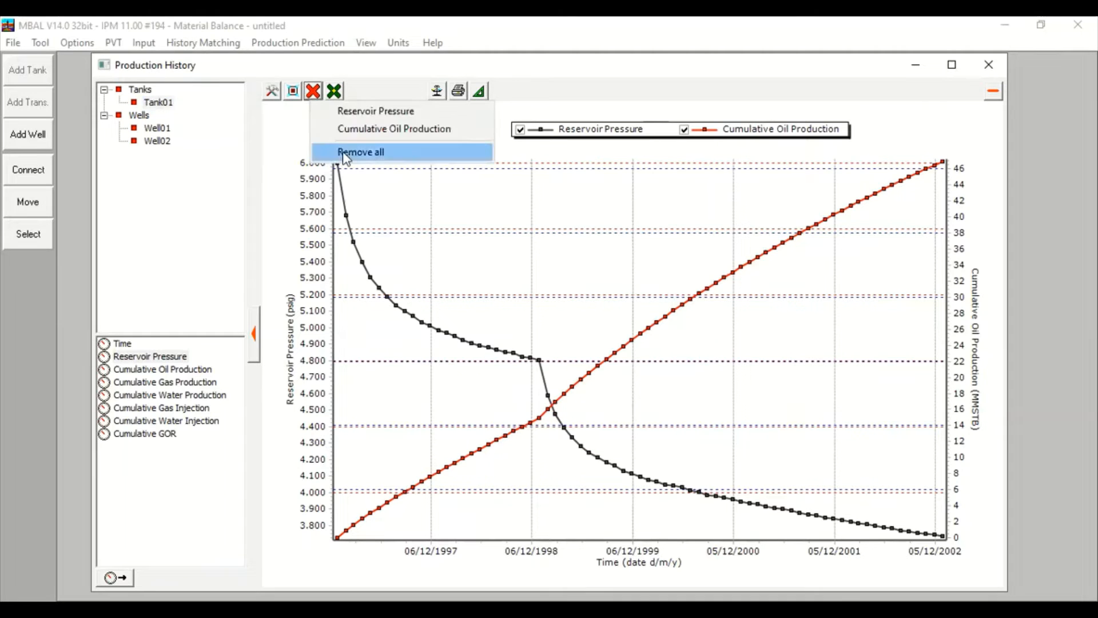
click(345, 153)
click(166, 369)
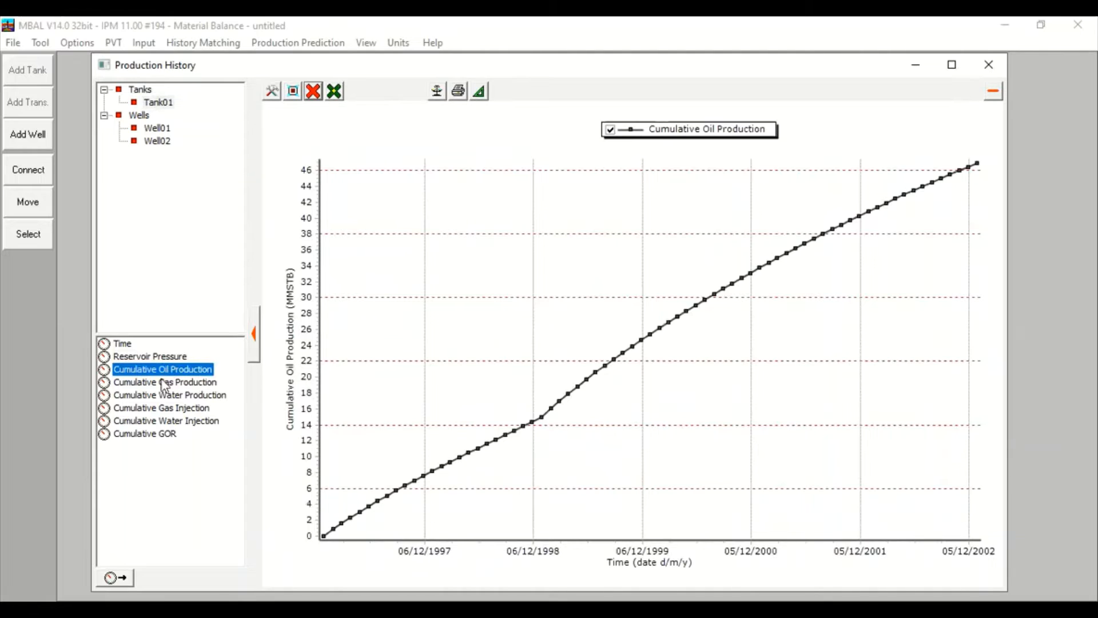
click(186, 383)
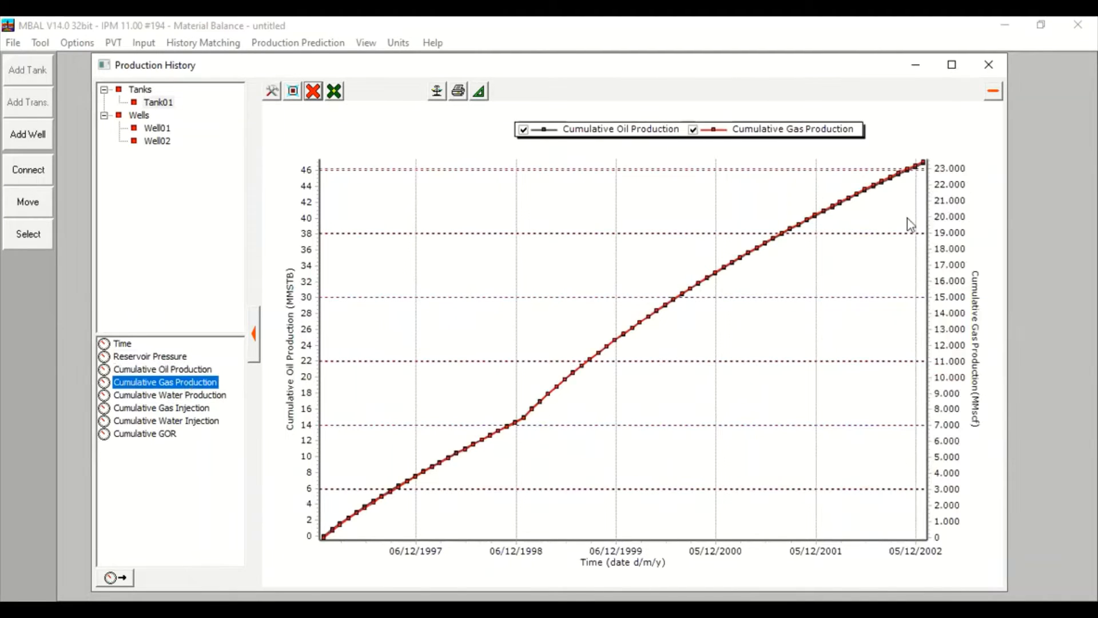
Replace the plotted curves with cumulative water production and cumulative GOR, view them and close the plot.
click(313, 93)
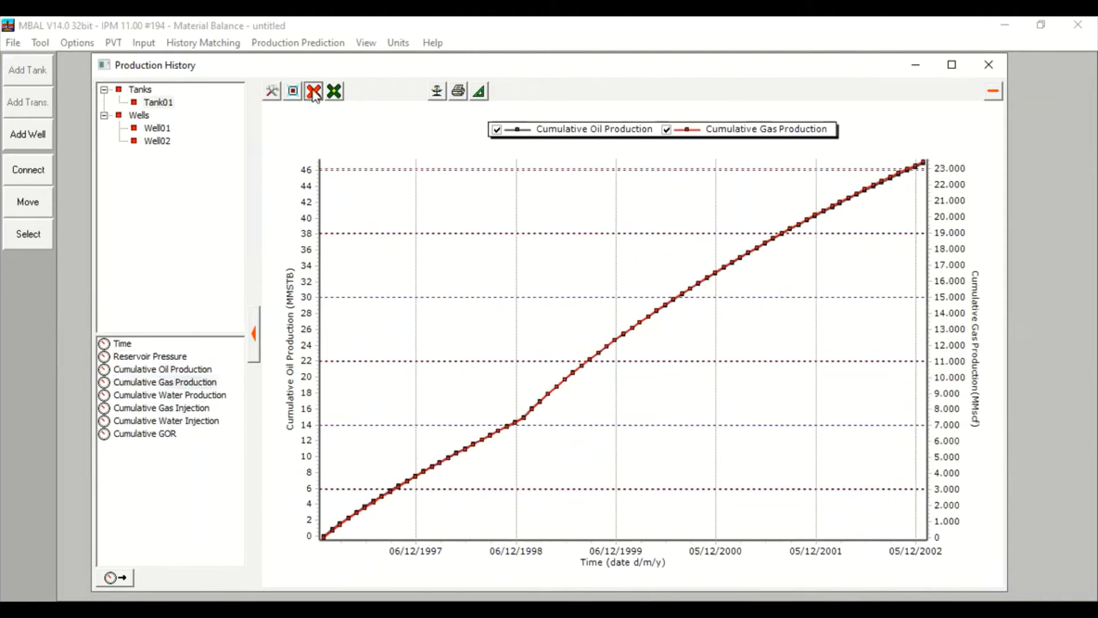
click(314, 93)
click(360, 141)
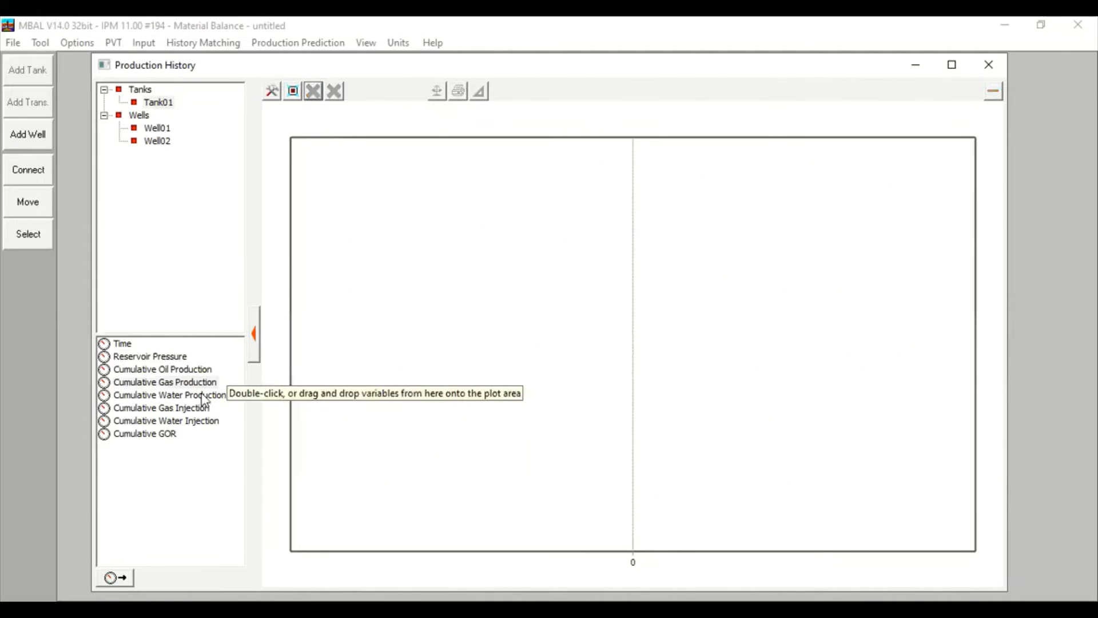
double_click(206, 397)
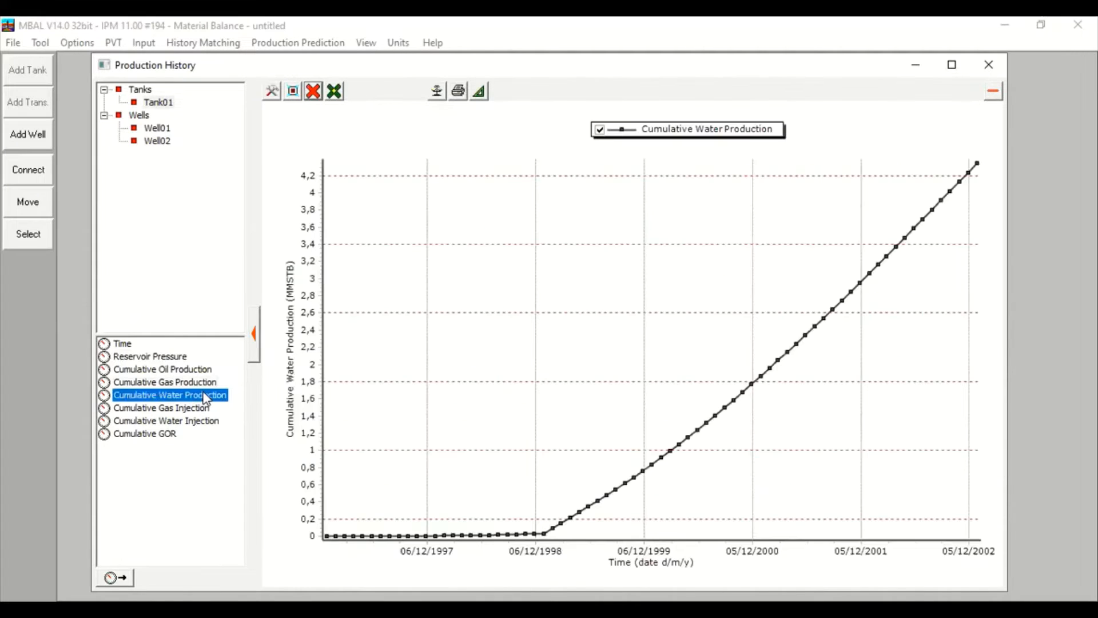
double_click(133, 435)
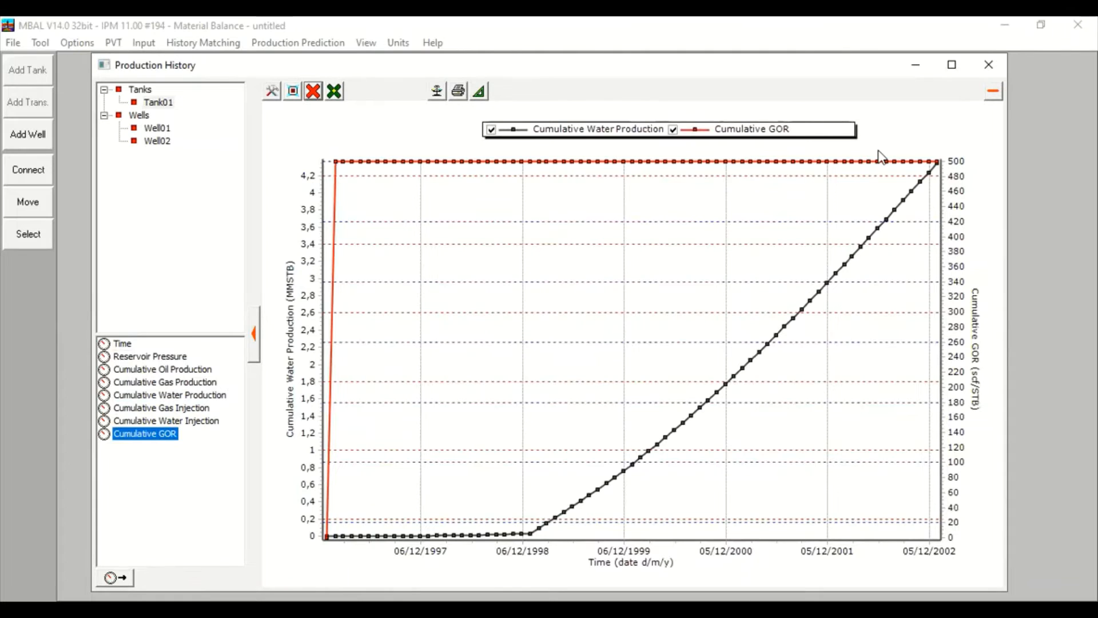
click(988, 70)
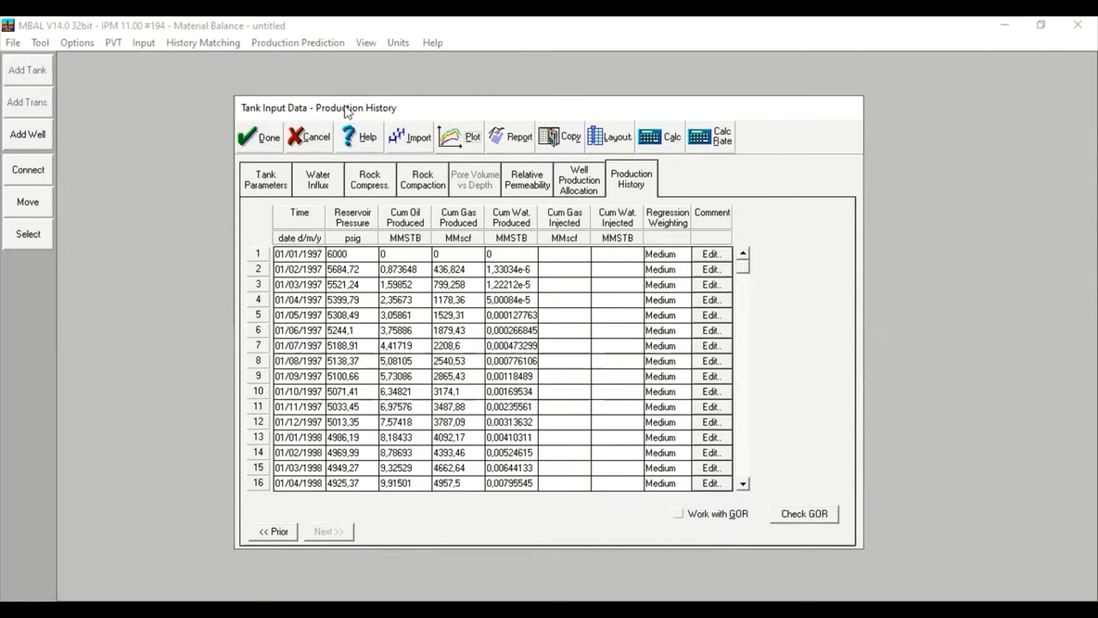
Accept the tank input data, view the history-matching Analytical Method plot at full window size and leave it.
drag(346, 112, 570, 129)
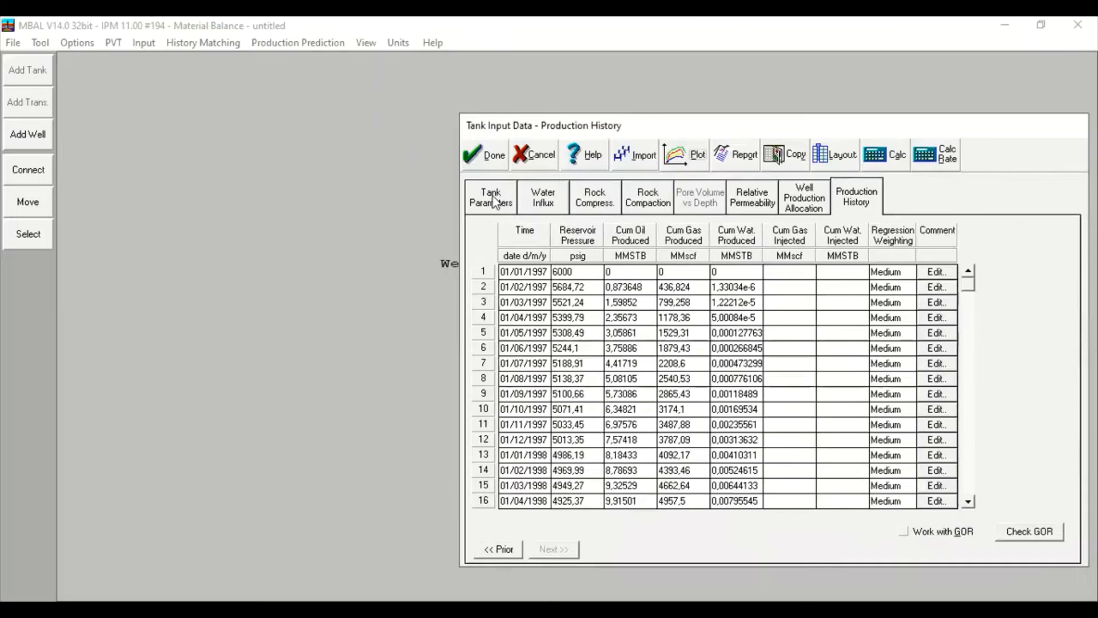
click(493, 160)
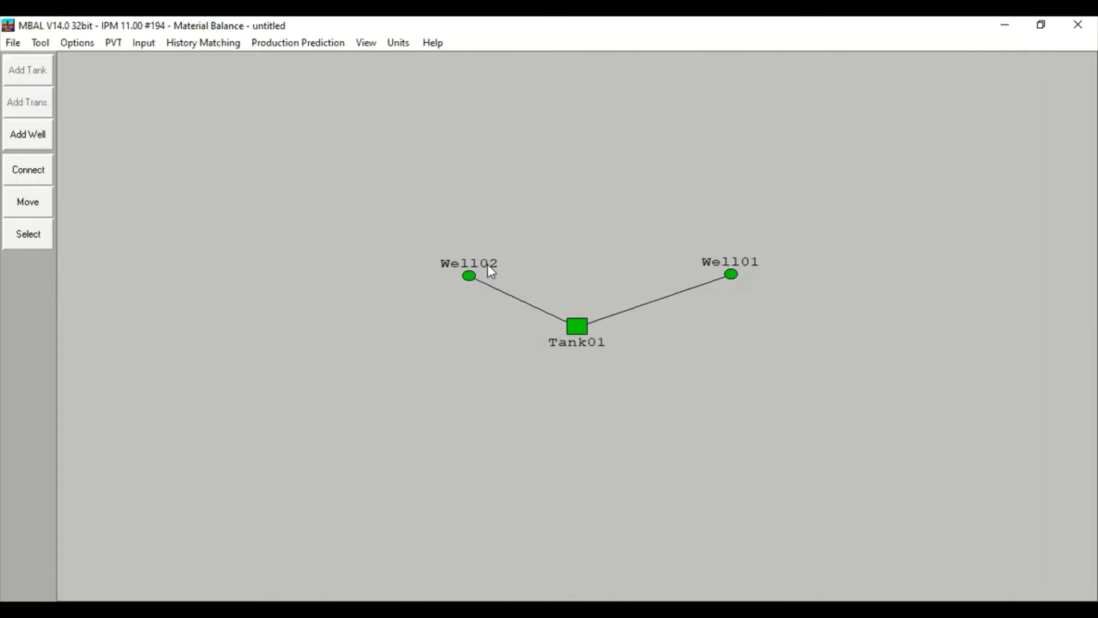
click(217, 50)
click(211, 44)
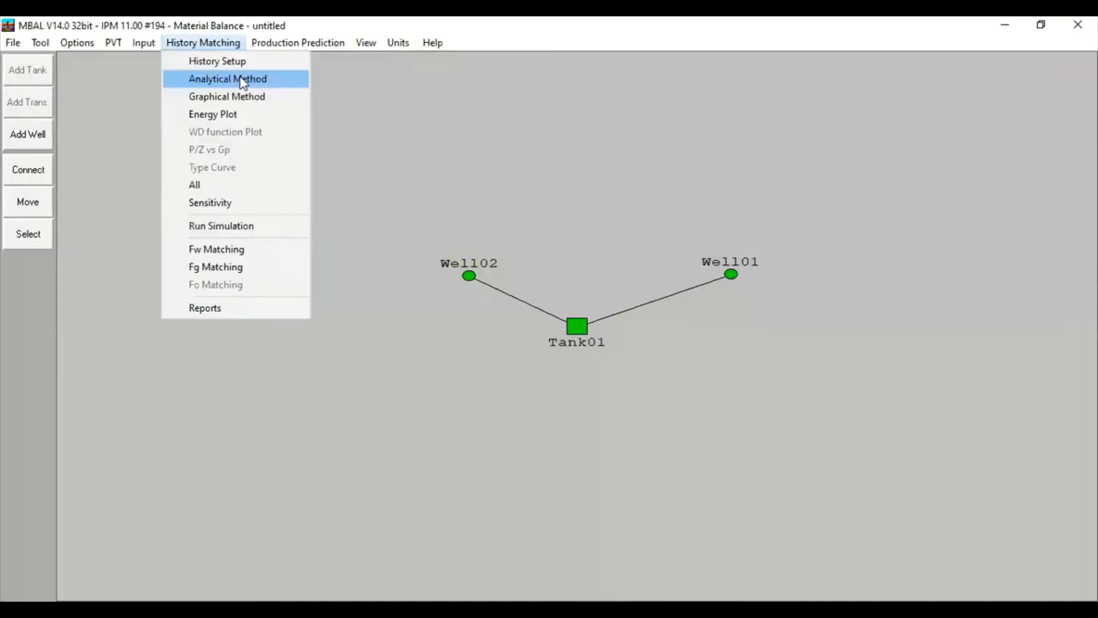
click(255, 84)
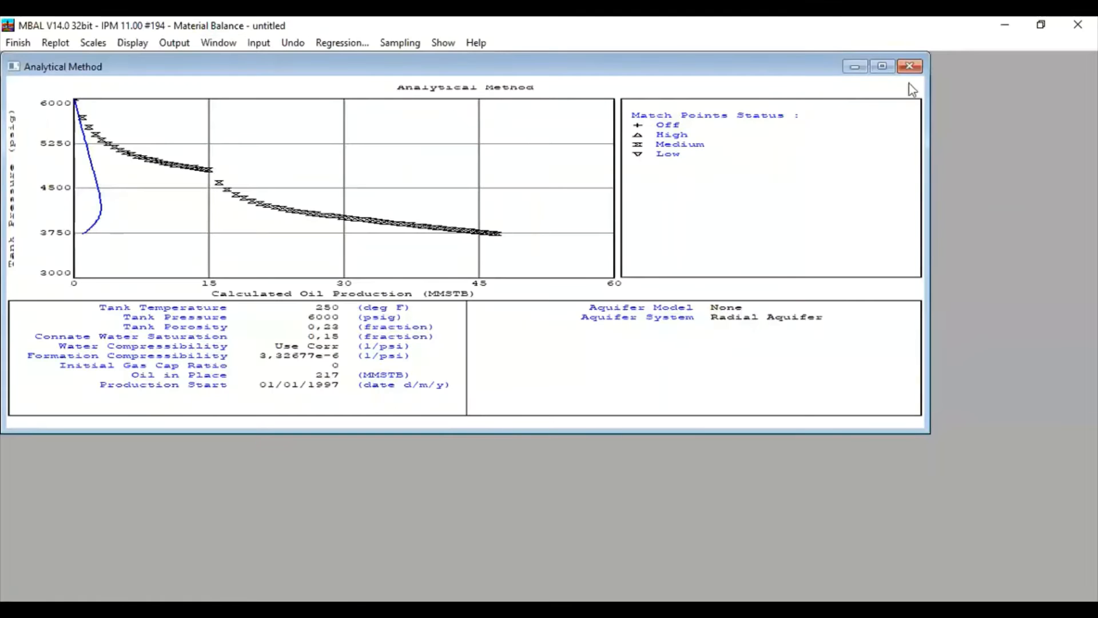
click(889, 67)
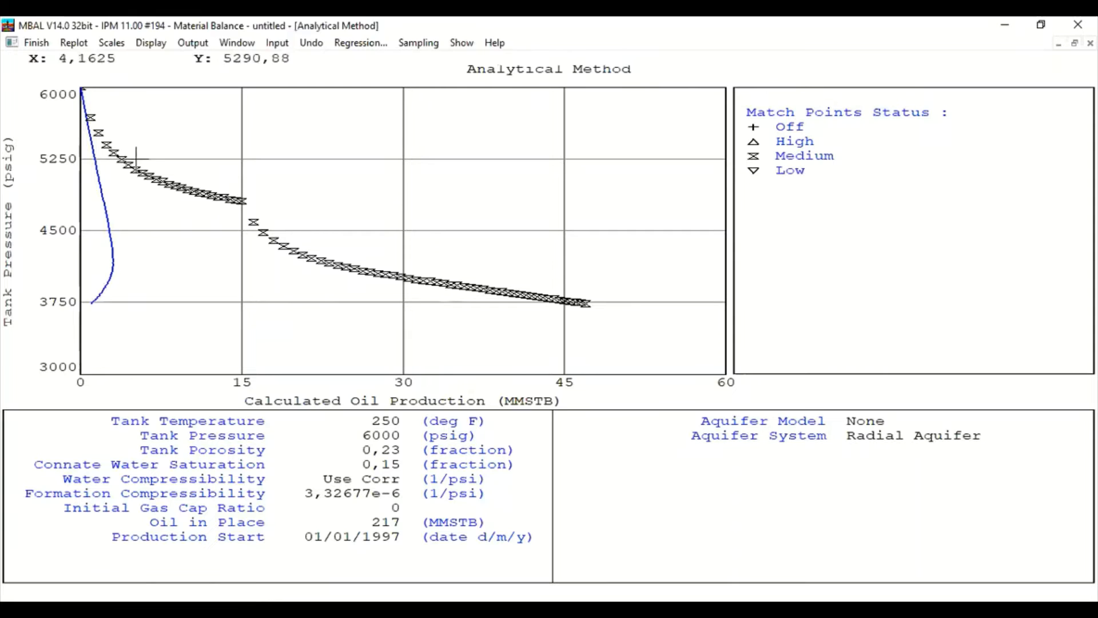
mouse_move(186, 188)
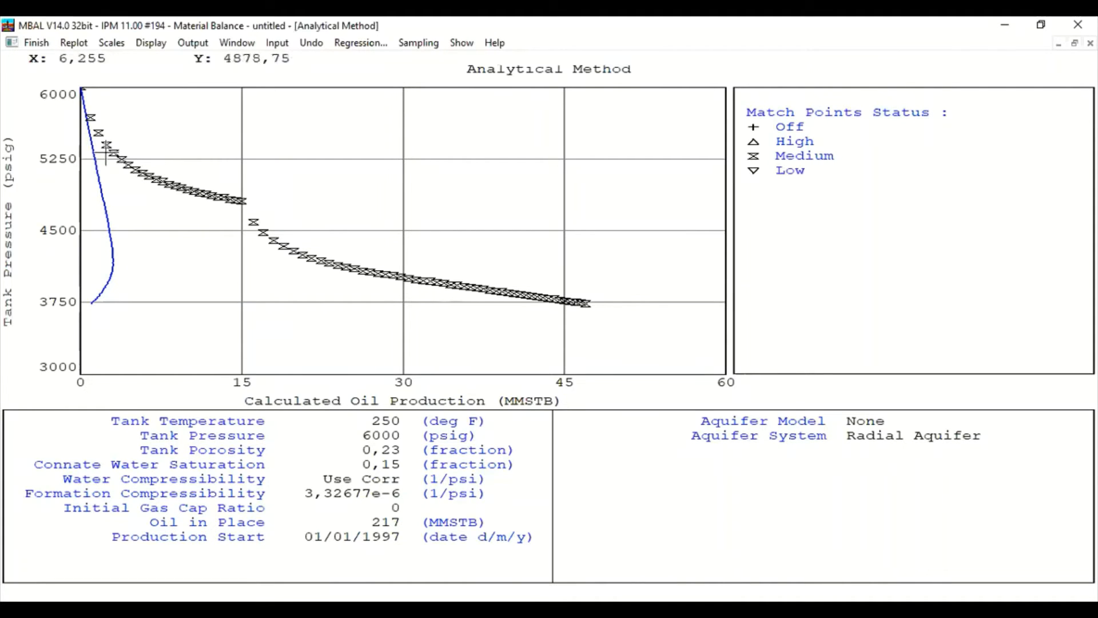
click(36, 42)
Reopen Tank01's input data and set its water influx model to Hurst-van Everdingen-Modified.
double_click(572, 325)
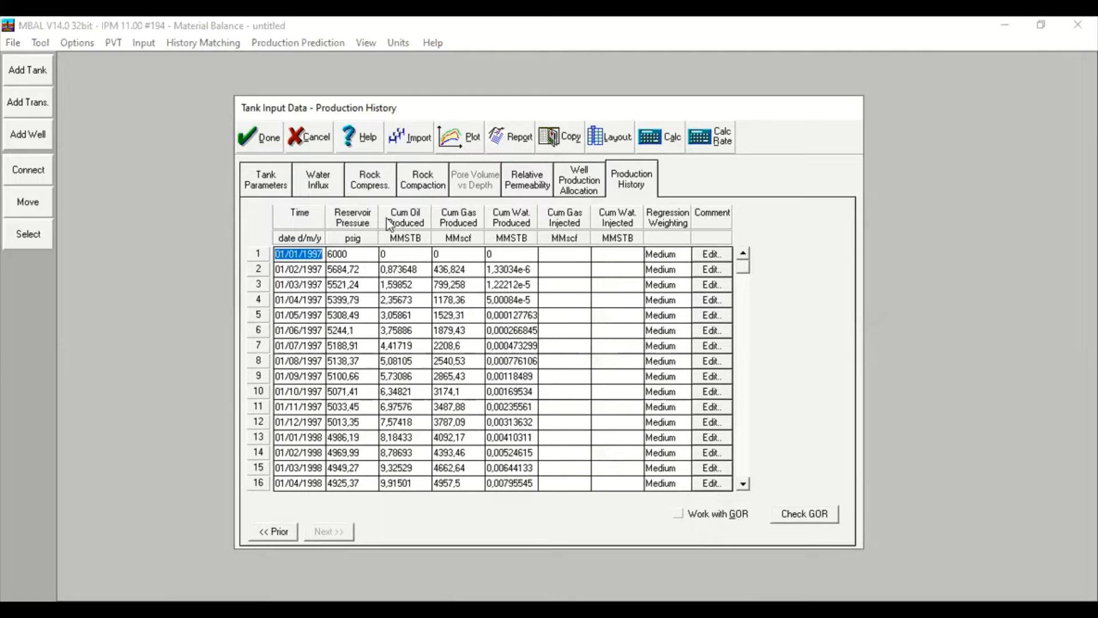
click(329, 180)
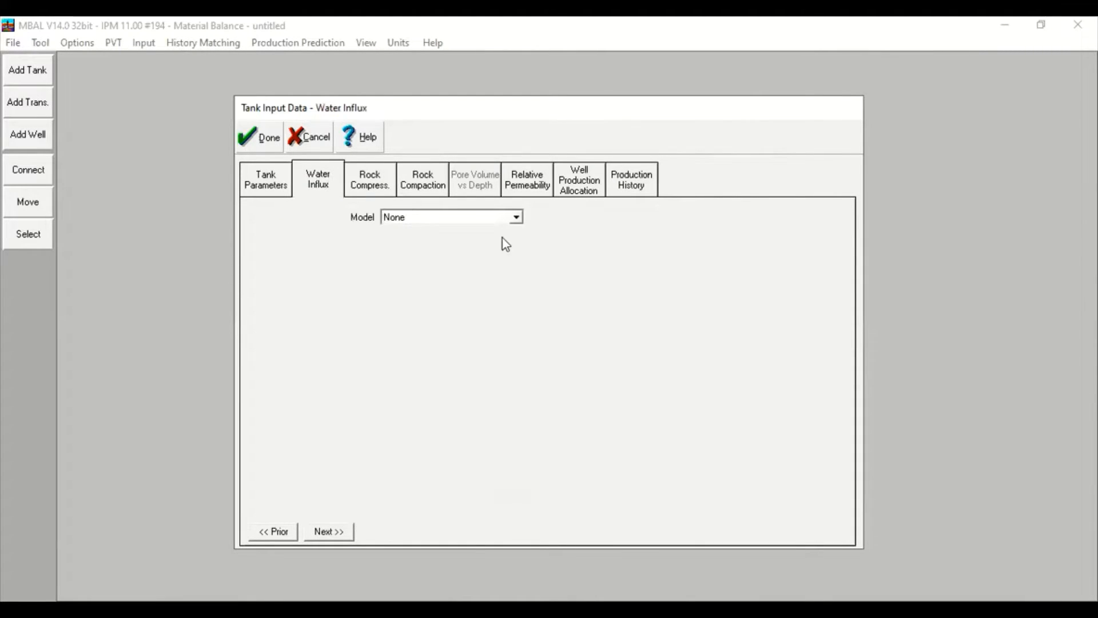
click(496, 218)
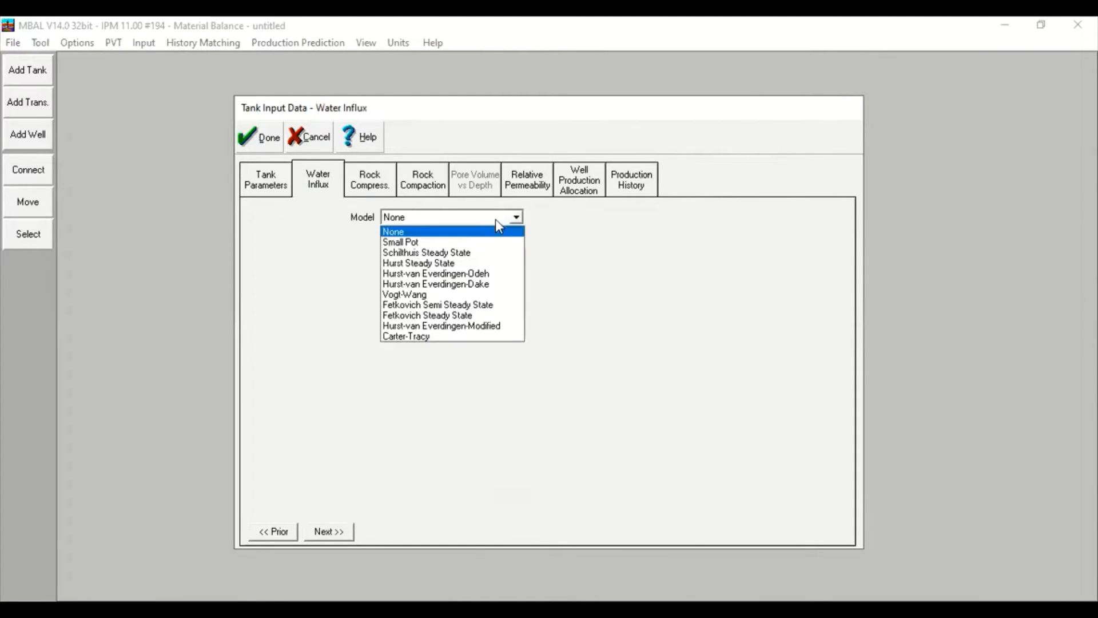
click(473, 326)
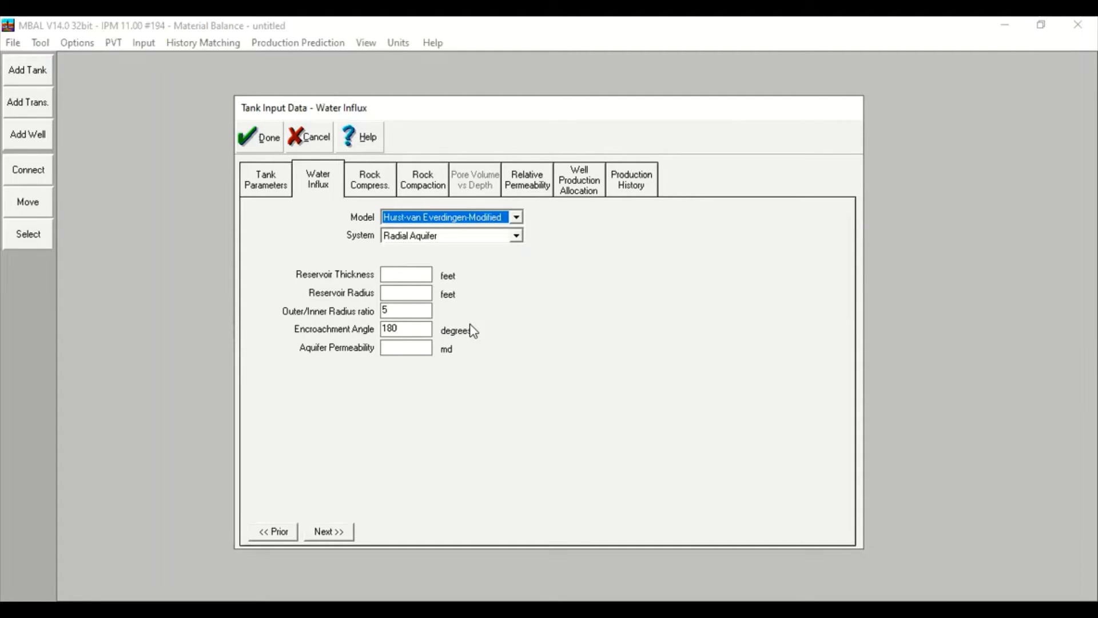
Enter aquifer data: reservoir thickness 250 feet, radius 2500 feet, outer/inner radius ratio 6, encroachment angle 250 degrees, permeability 7 md, and accept it.
click(403, 280)
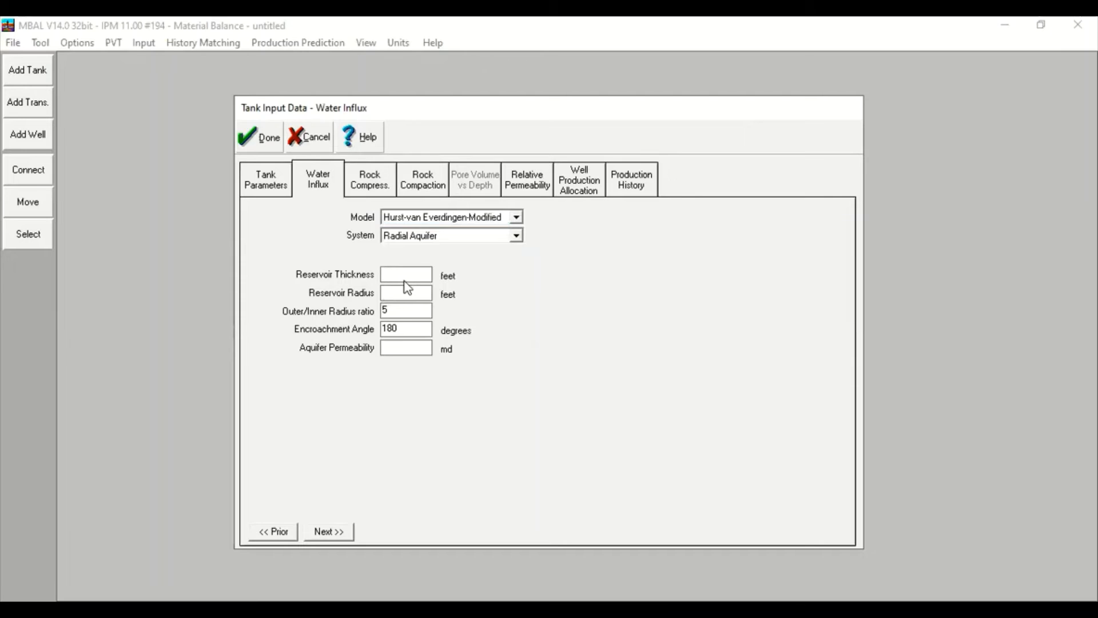
text(250)
click(411, 295)
text(2500)
double_click(408, 311)
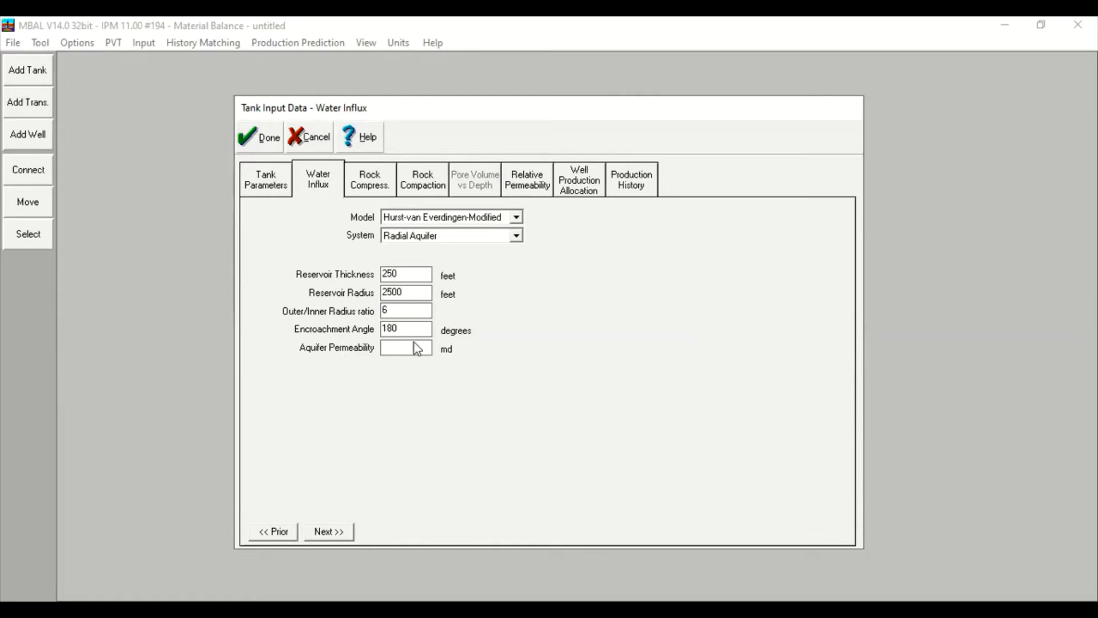
double_click(422, 330)
text(250)
text(7)
click(239, 144)
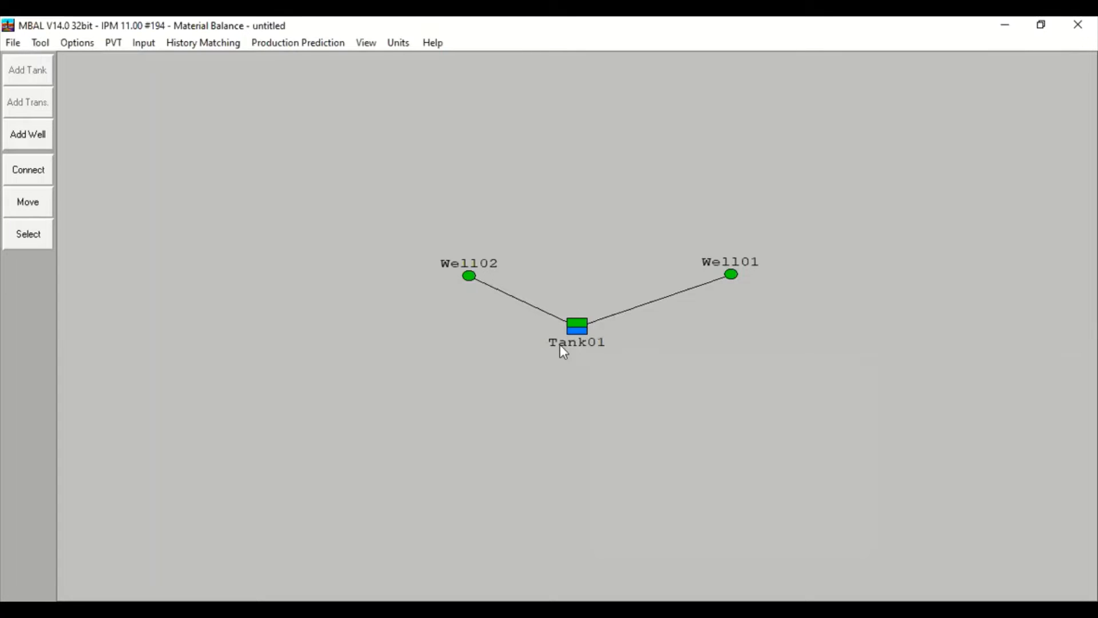
From the full-window Analytical Method plot, set up a regression on oil in place, outer/inner radius, encroachment angle and aquifer permeability.
click(218, 44)
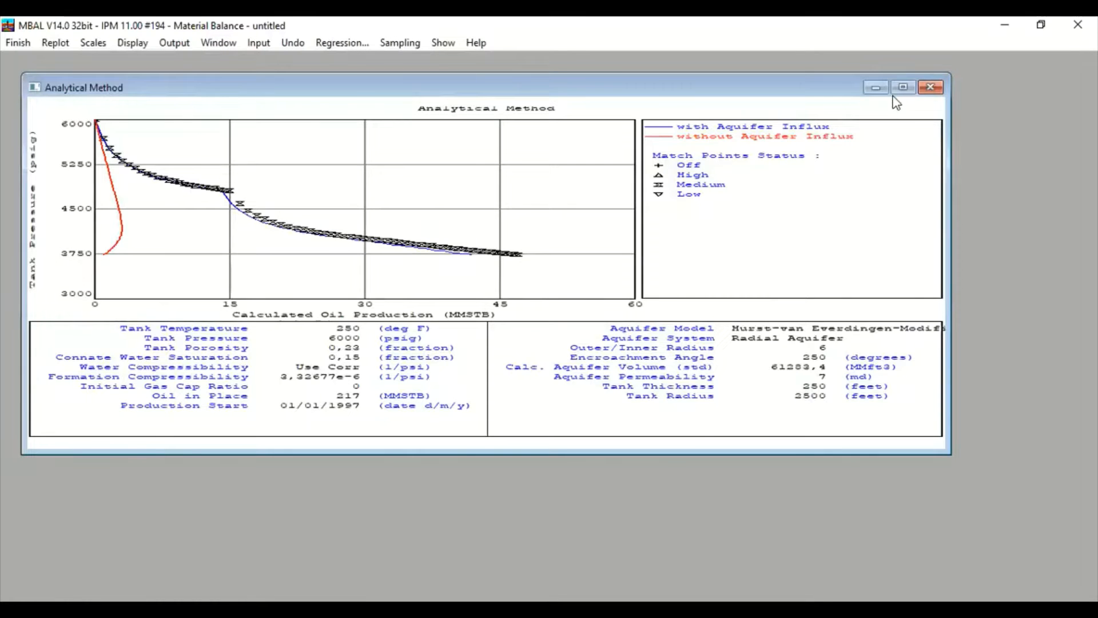
click(897, 92)
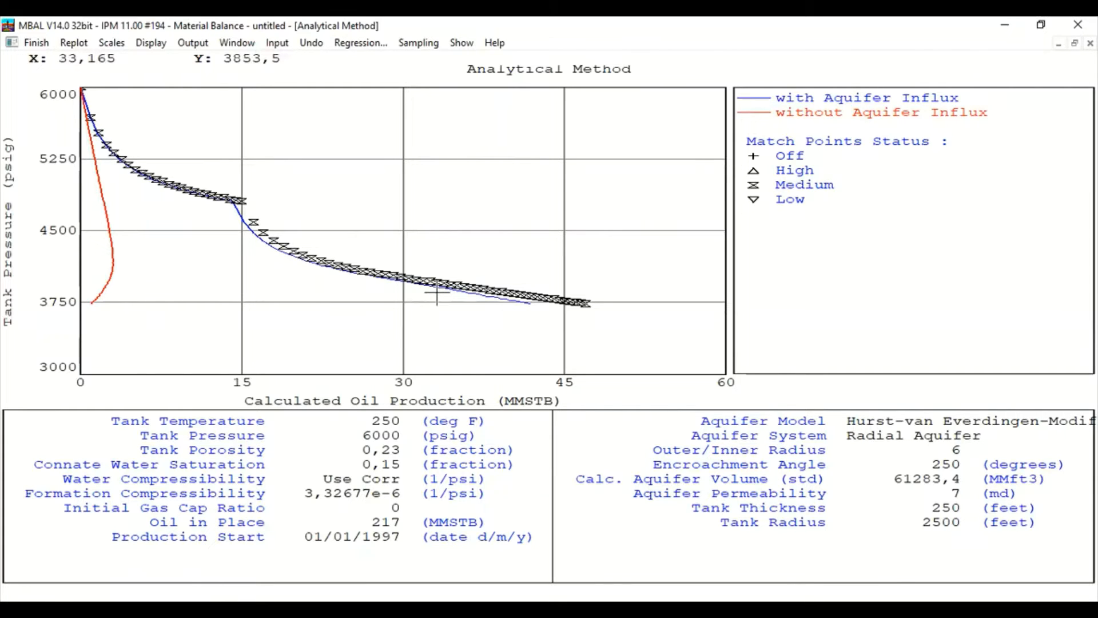
click(373, 47)
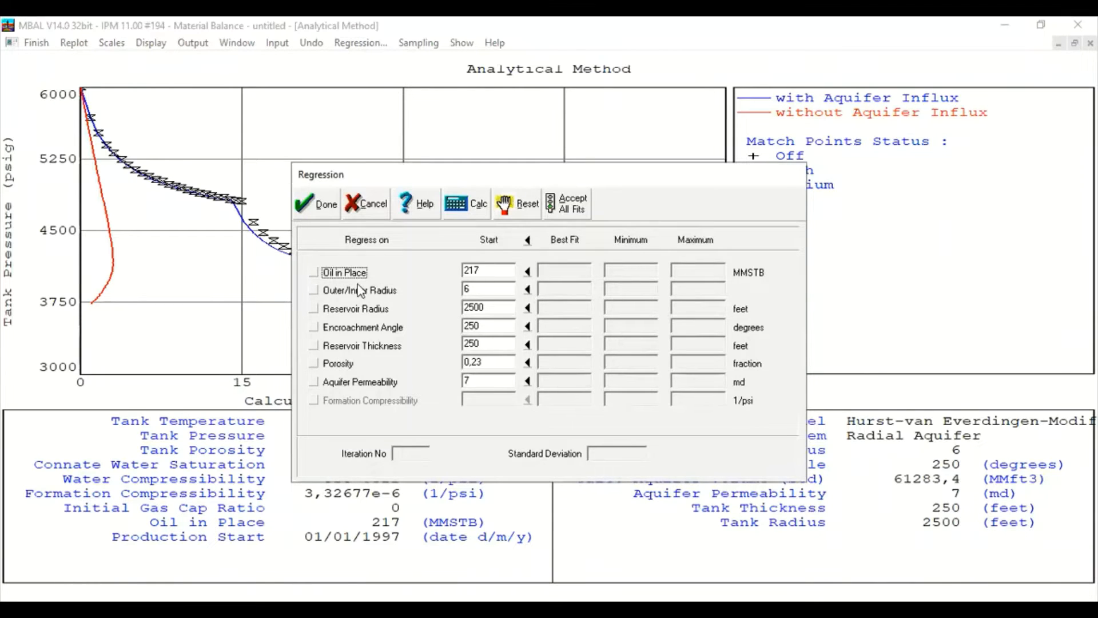
click(313, 273)
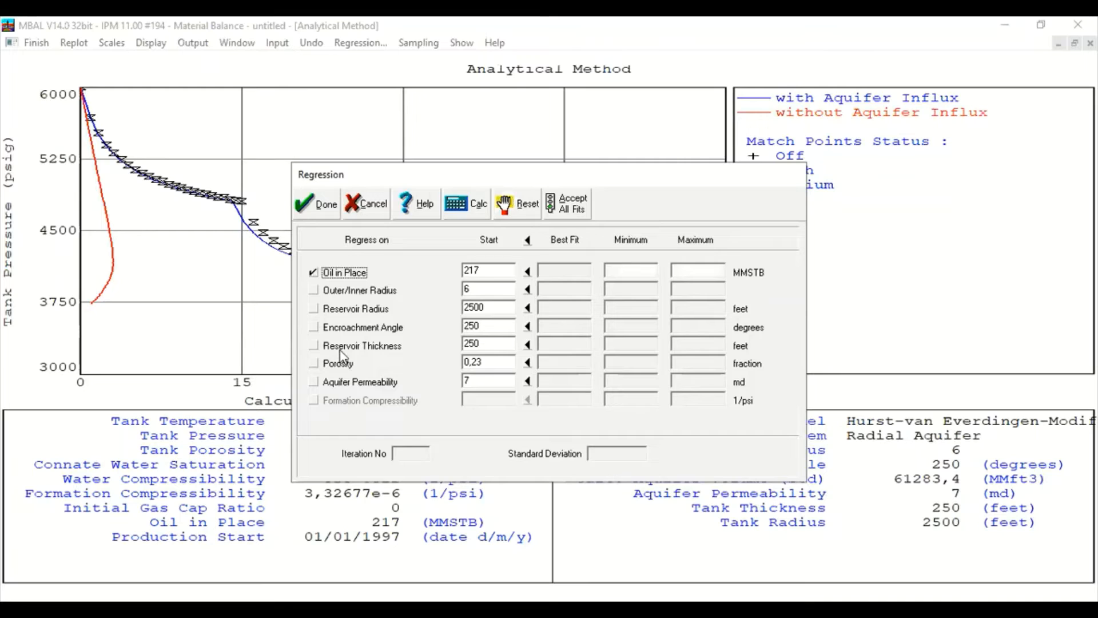
click(313, 291)
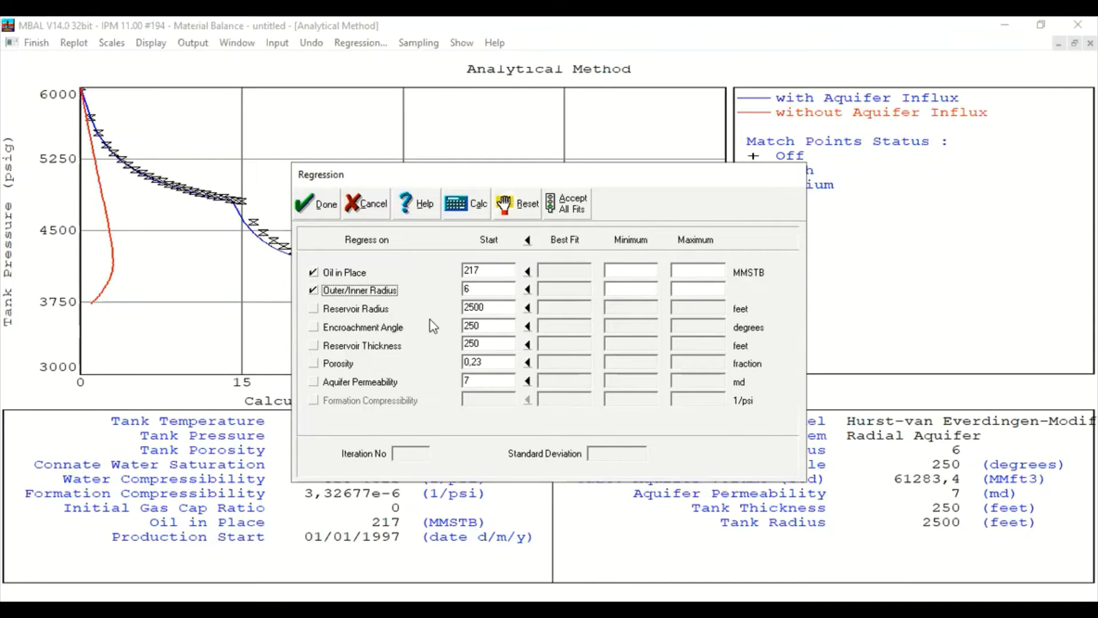
click(314, 328)
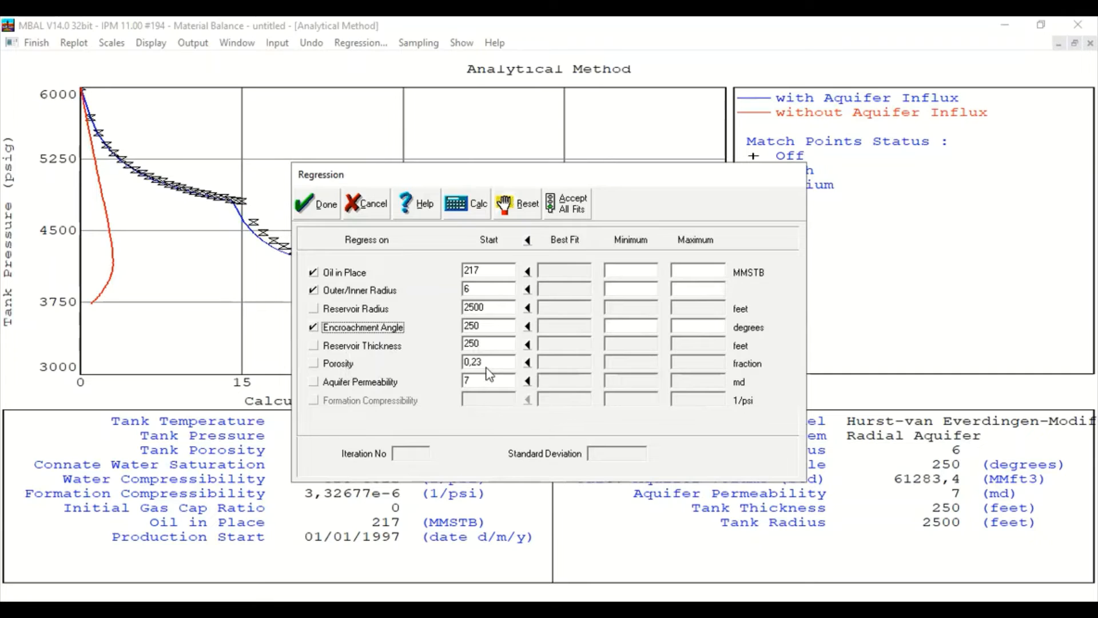
click(316, 383)
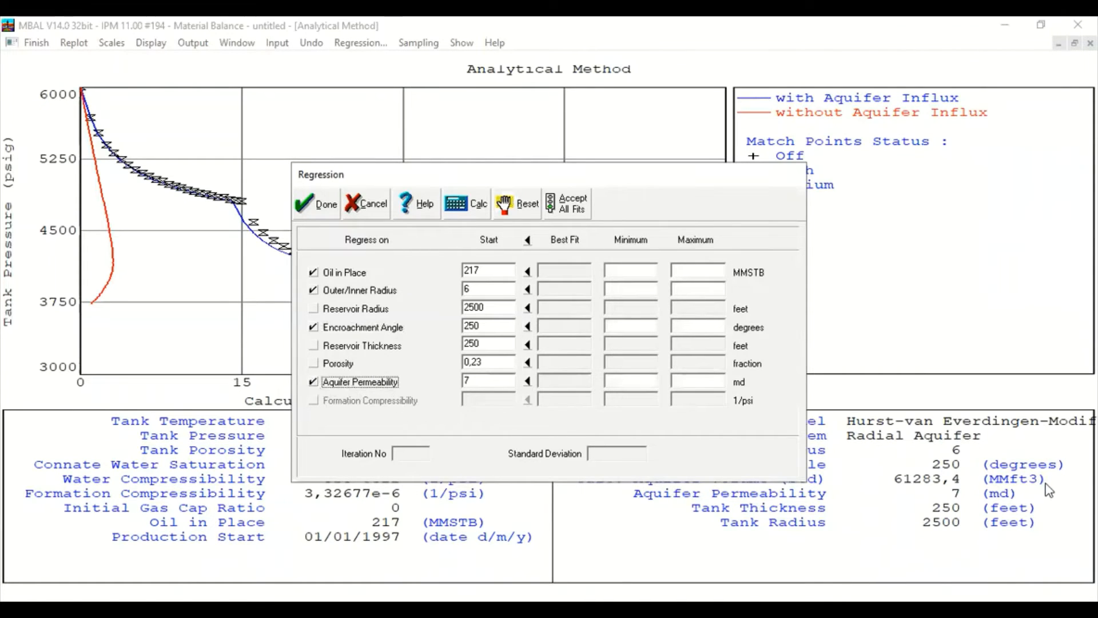
Limit the regression to 215–220 MMSTB for oil in place and 5–7 for the outer/inner radius.
click(630, 269)
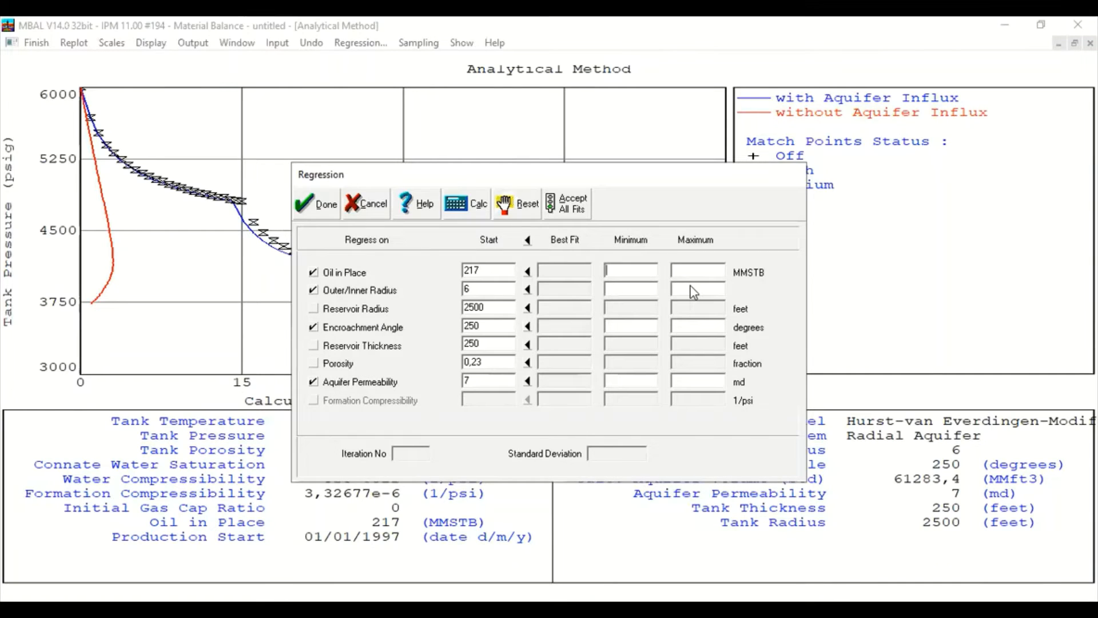
text(215)
click(693, 273)
text(220)
click(633, 294)
text(5)
click(704, 291)
text(7)
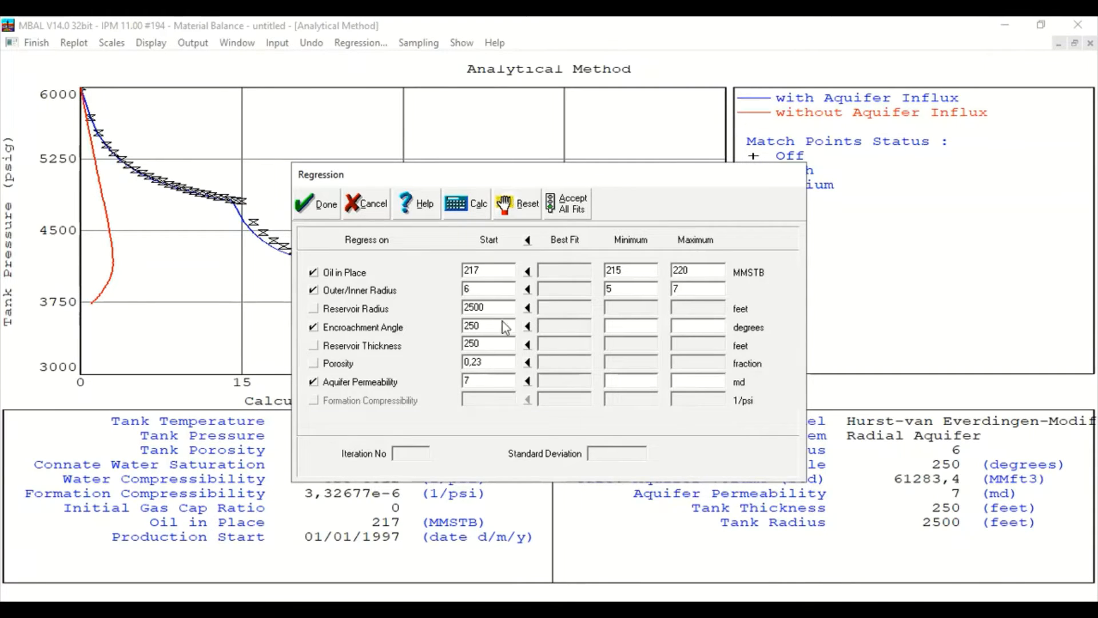
Limit the regression to 250–300 degrees for the encroachment angle and 5–7 md for the aquifer permeability.
click(608, 330)
text(250)
text(300)
click(646, 383)
text(5)
click(714, 382)
text(7)
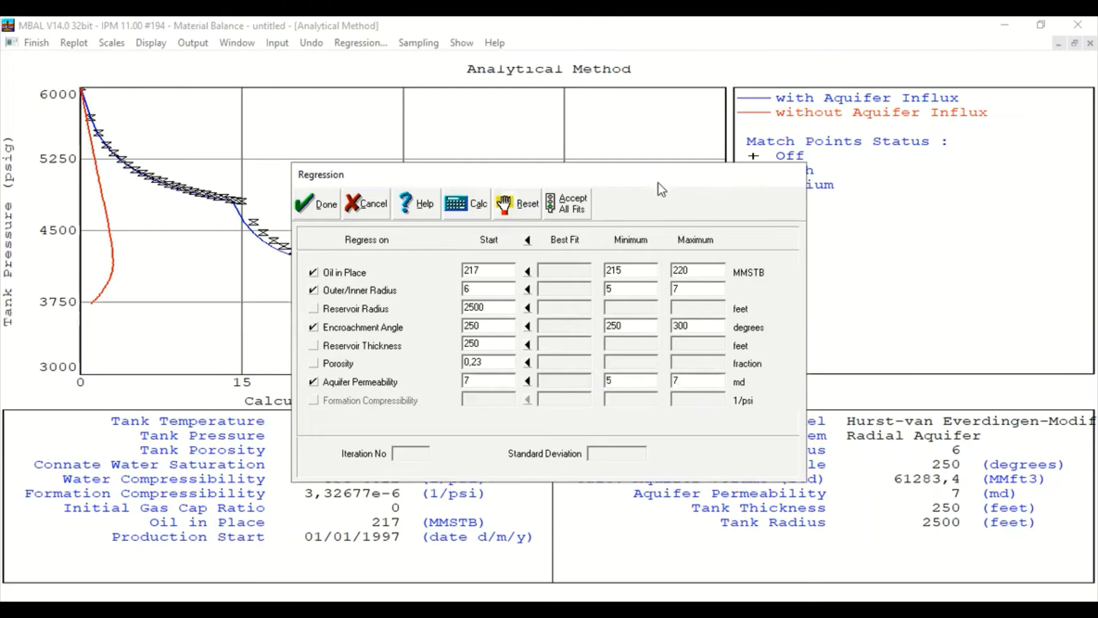
Run the regression and review the best-fit oil in place and outer/inner radius.
drag(658, 183, 863, 130)
click(672, 150)
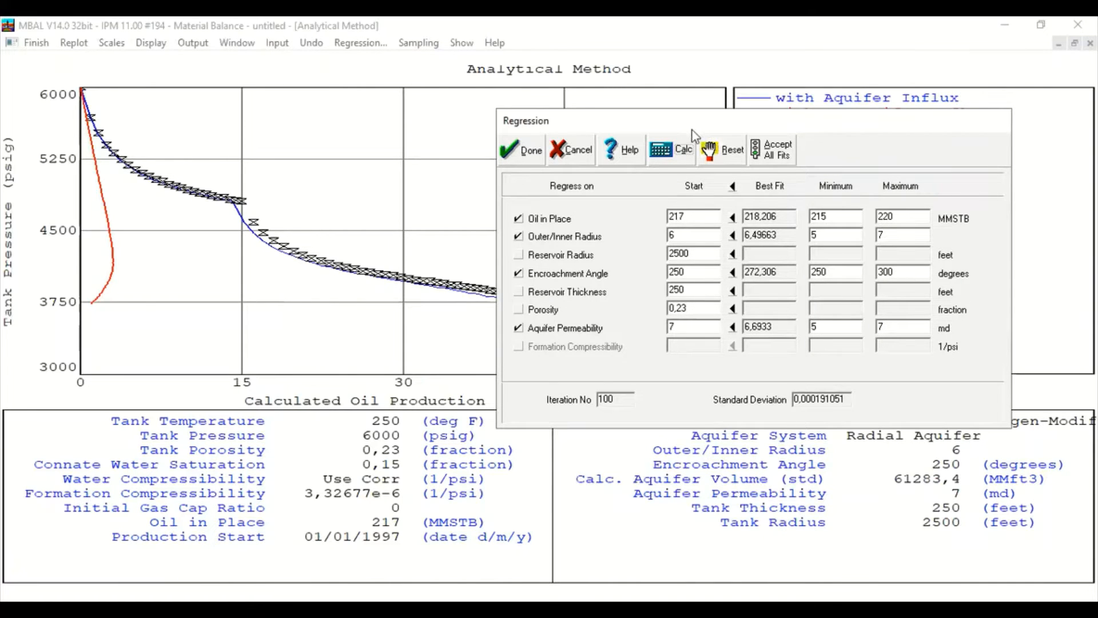
drag(692, 130, 528, 137)
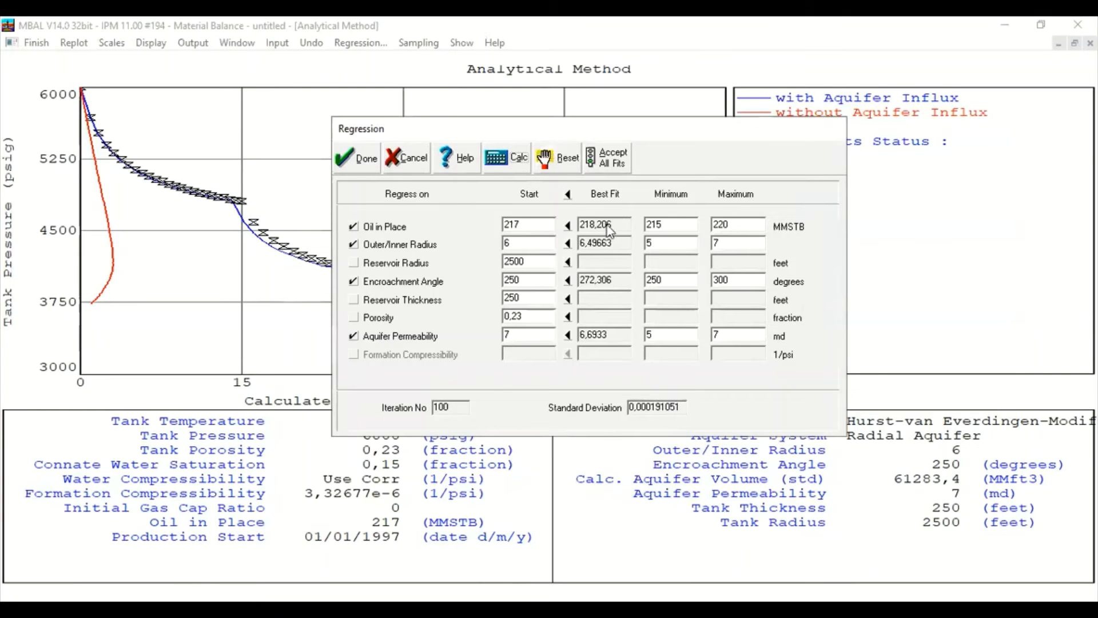
drag(615, 226, 541, 228)
drag(608, 243, 391, 256)
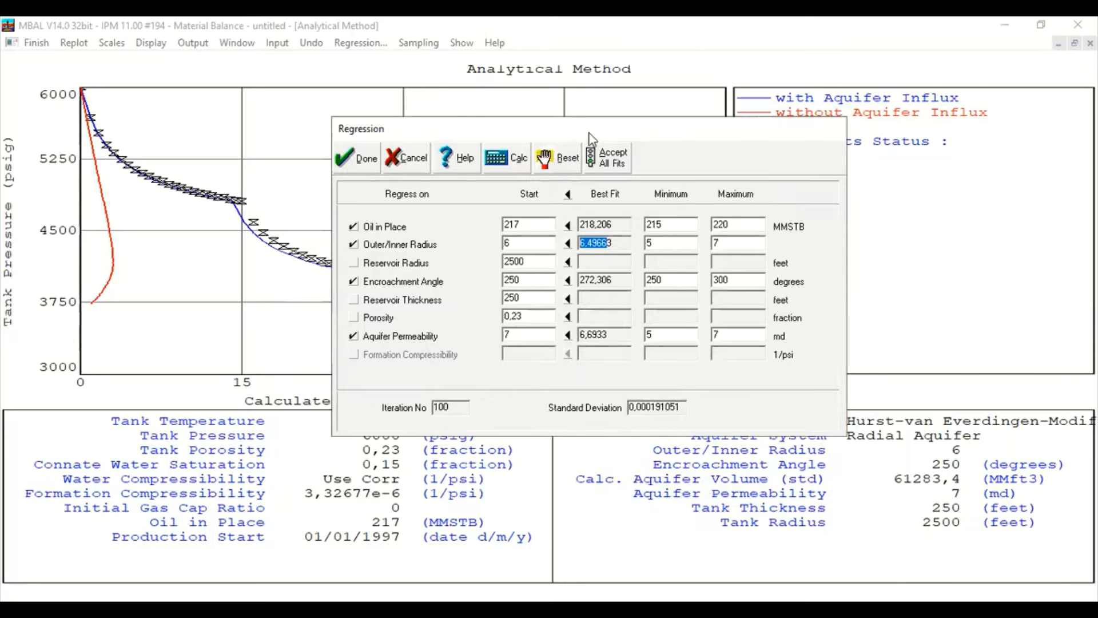
Compare the start values with the plot, copy all best-fit values into the start values and accept the regression.
drag(590, 134, 869, 134)
click(809, 262)
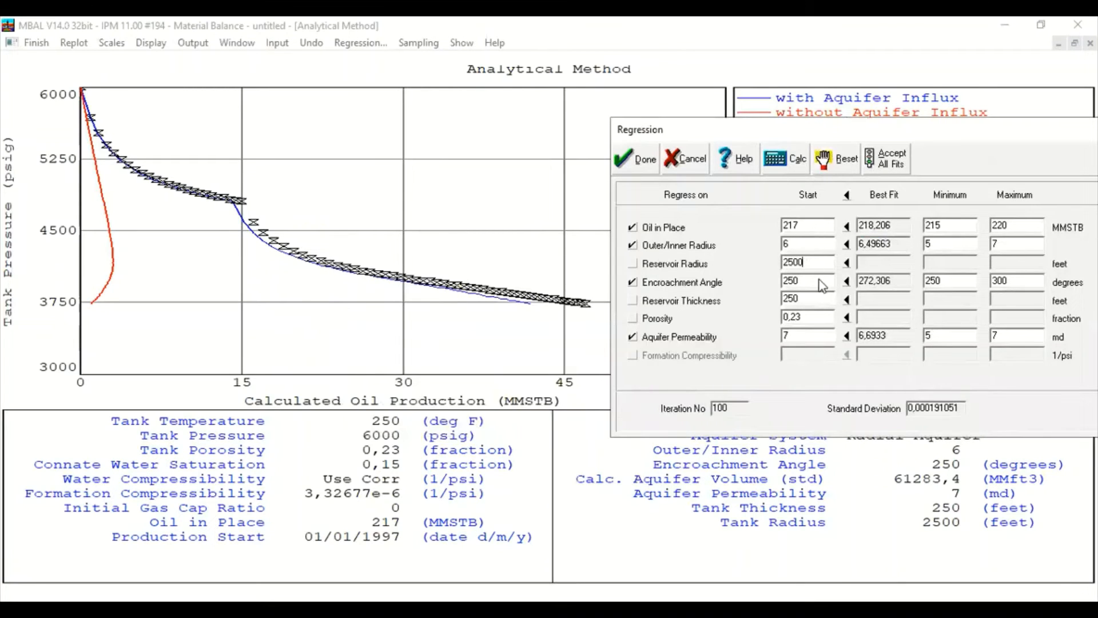
click(819, 280)
click(814, 297)
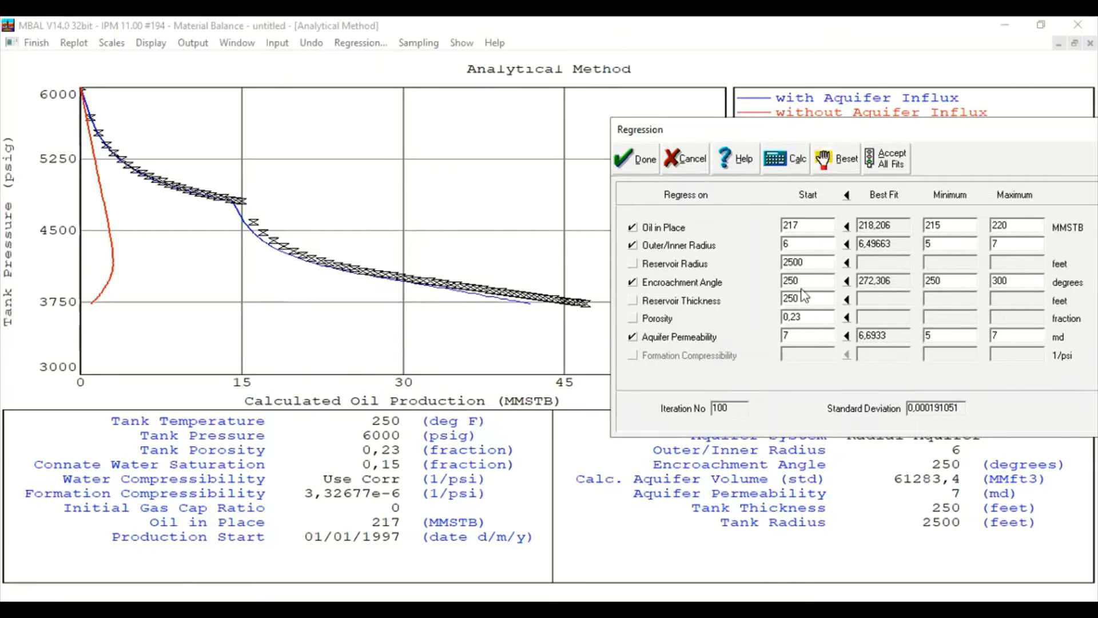
click(799, 226)
click(848, 196)
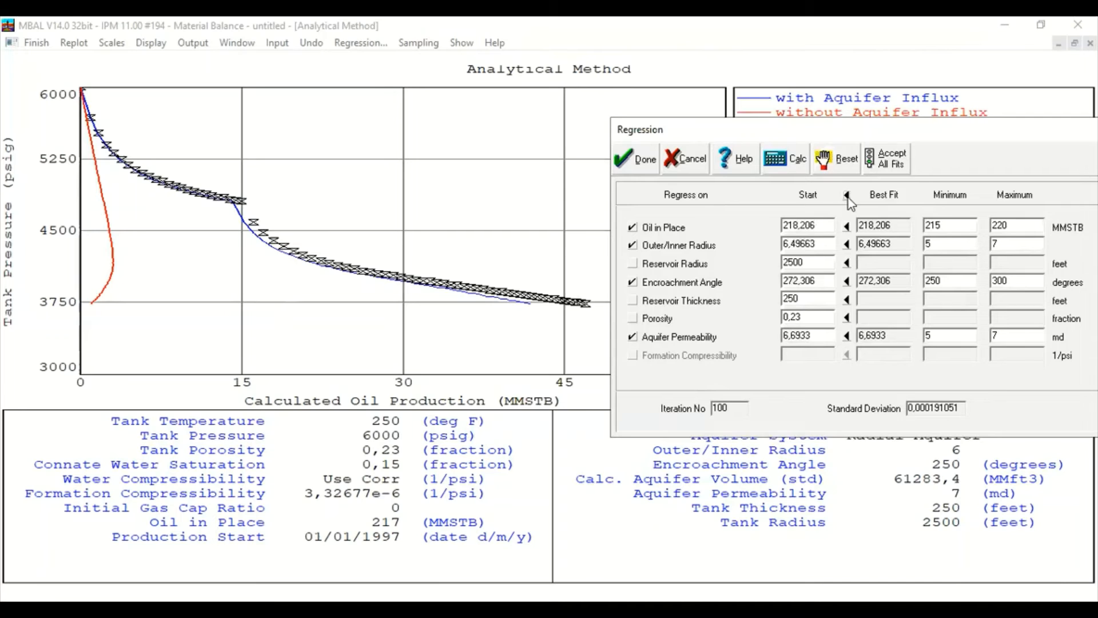
click(639, 162)
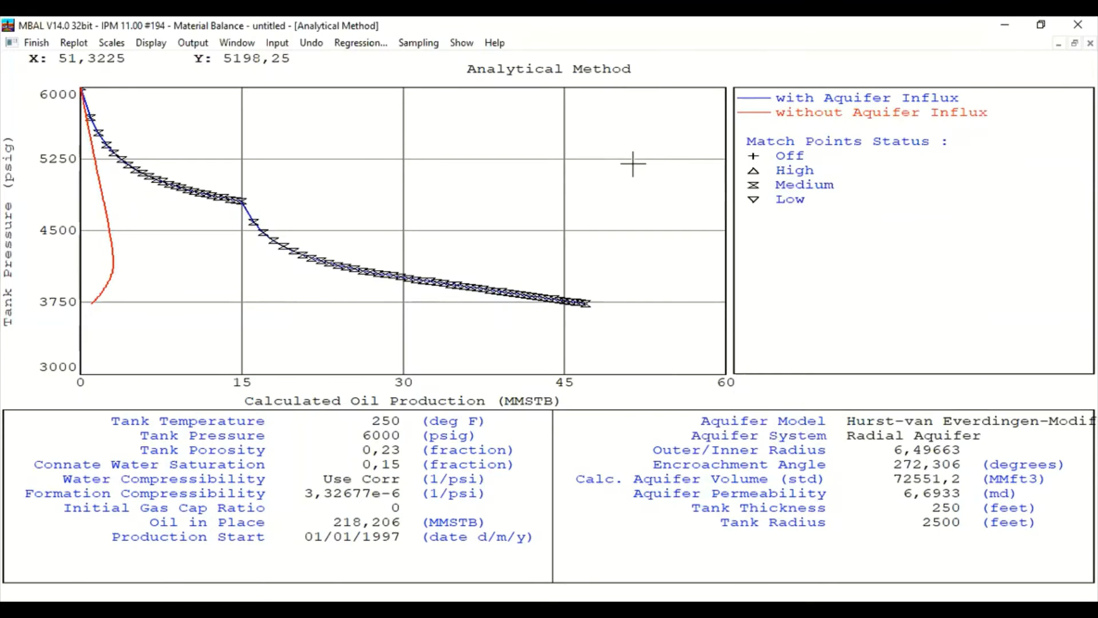
Reopen the regression settings to check the fitted start values, accept them and leave the Analytical Method plot.
click(360, 43)
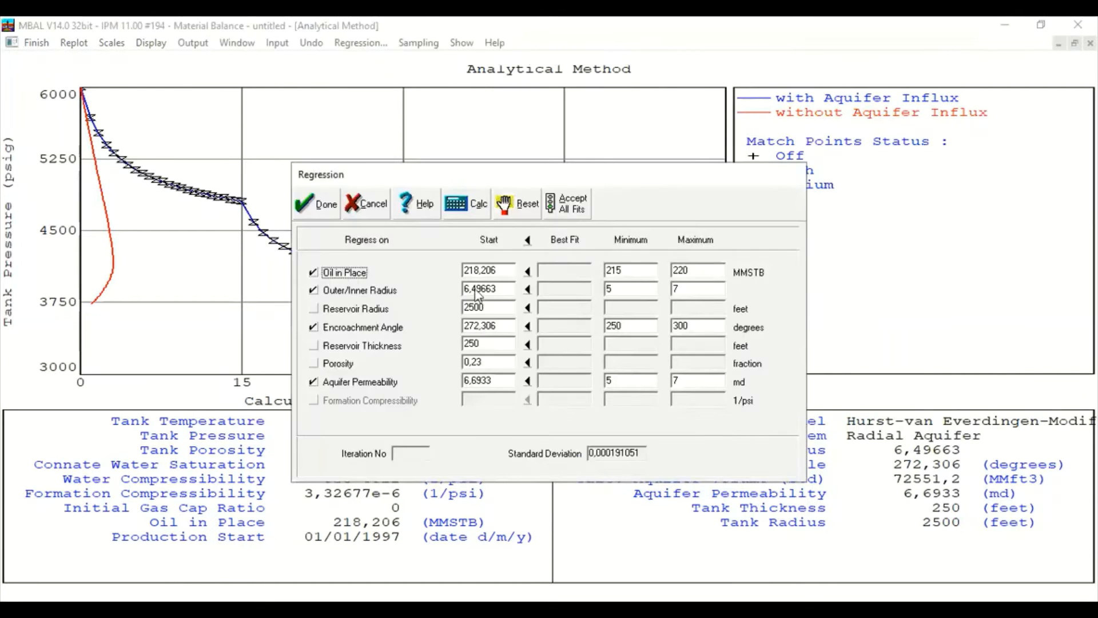
click(503, 274)
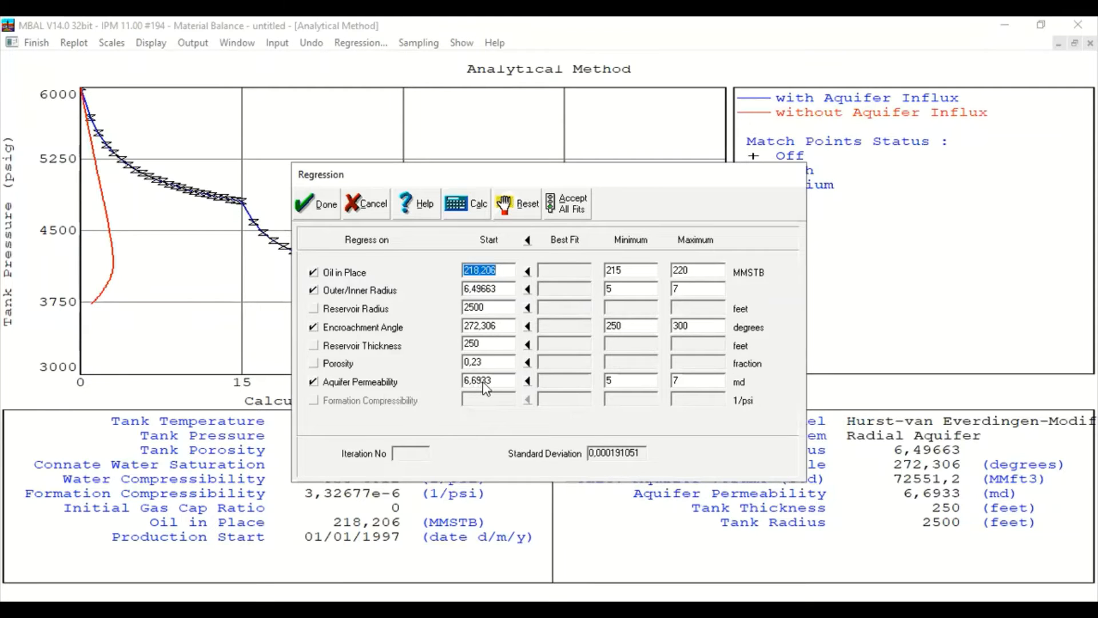
click(497, 308)
click(497, 320)
click(493, 342)
click(492, 361)
click(311, 203)
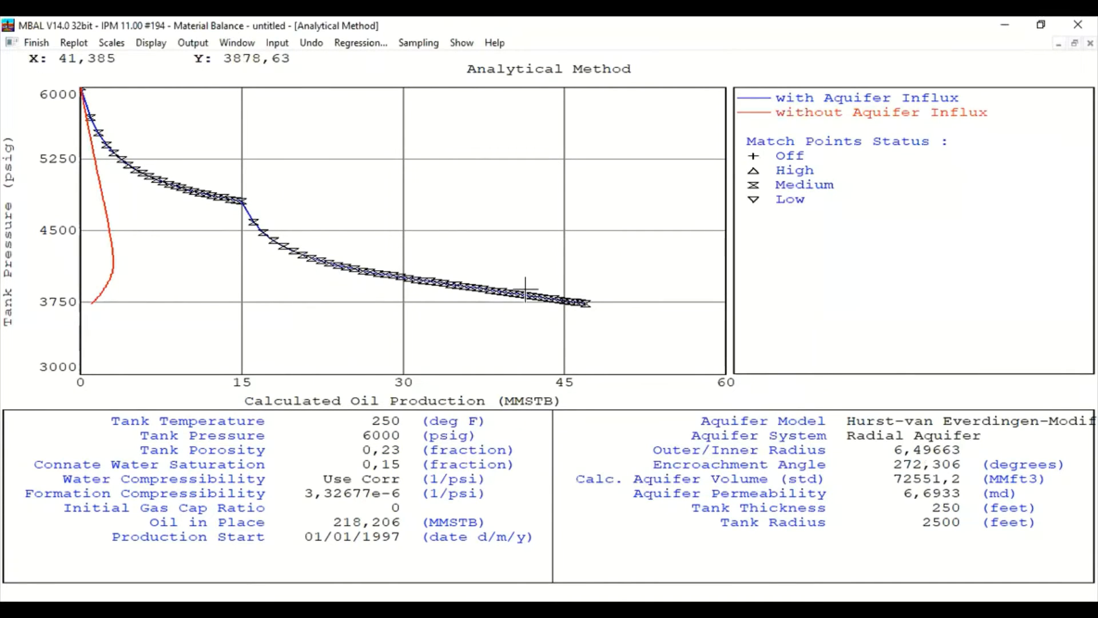
click(36, 43)
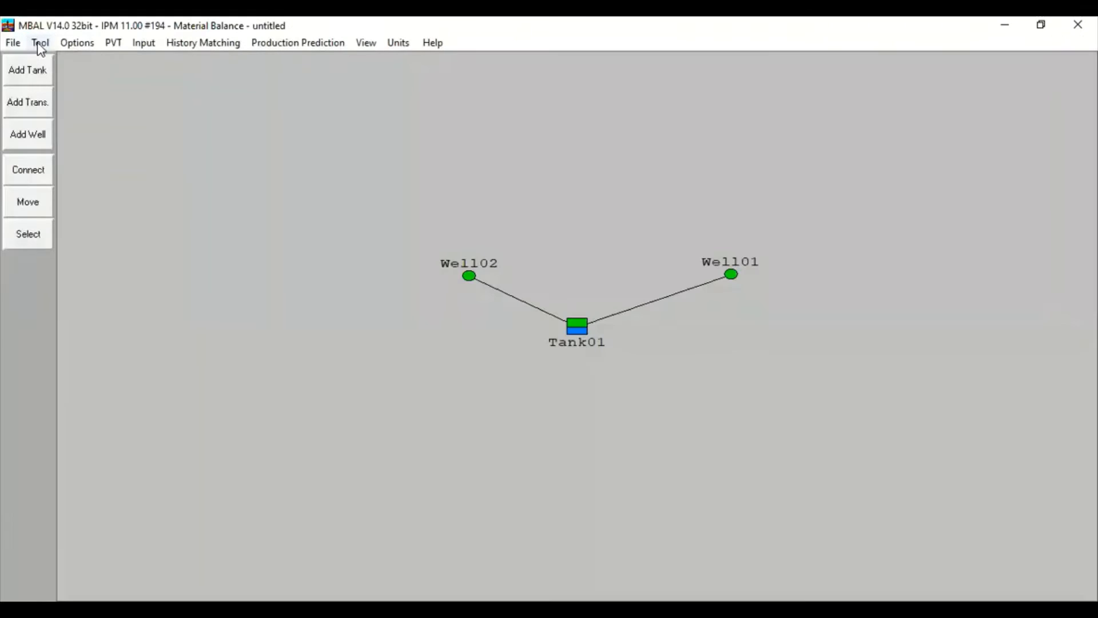
View the history-matching Graphical Method plot at full window size using the Havlena - Odeh method.
click(212, 48)
click(229, 96)
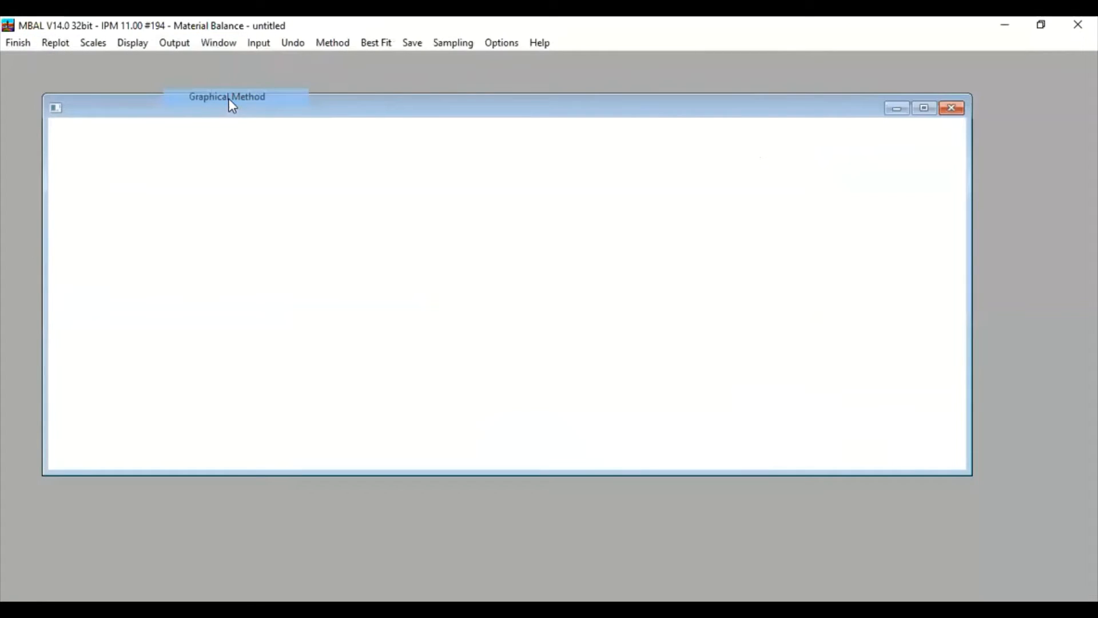
click(924, 110)
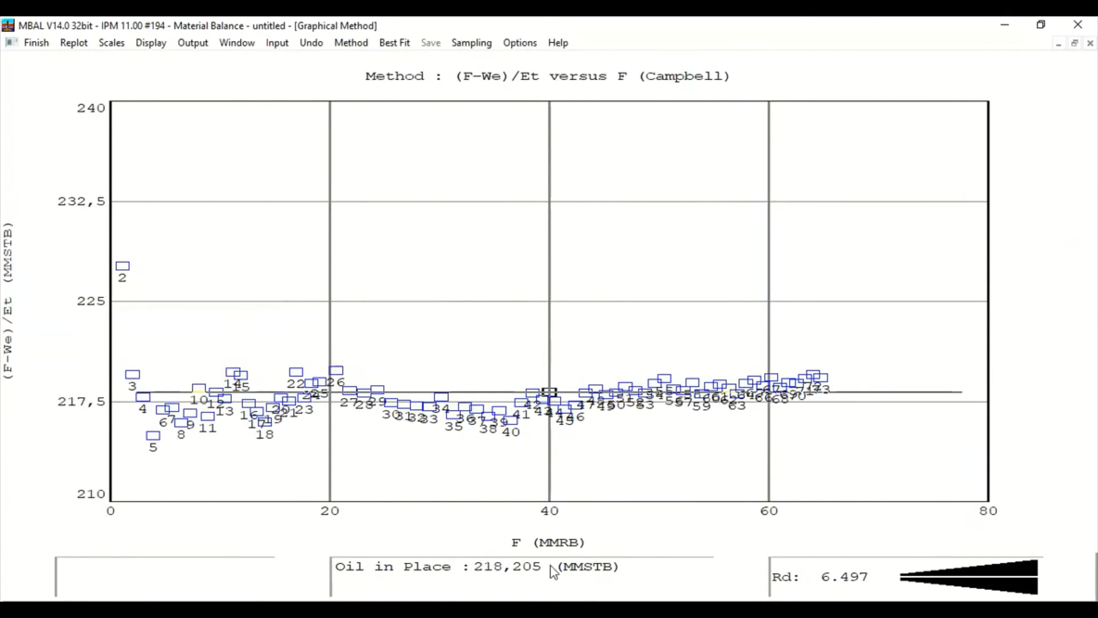
click(351, 43)
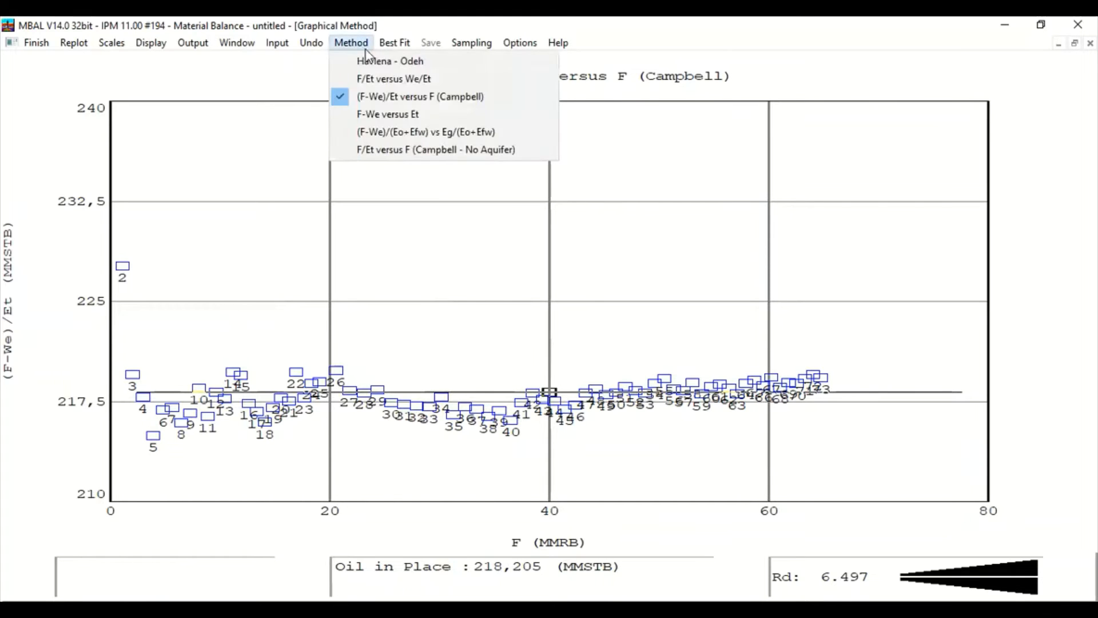
click(425, 63)
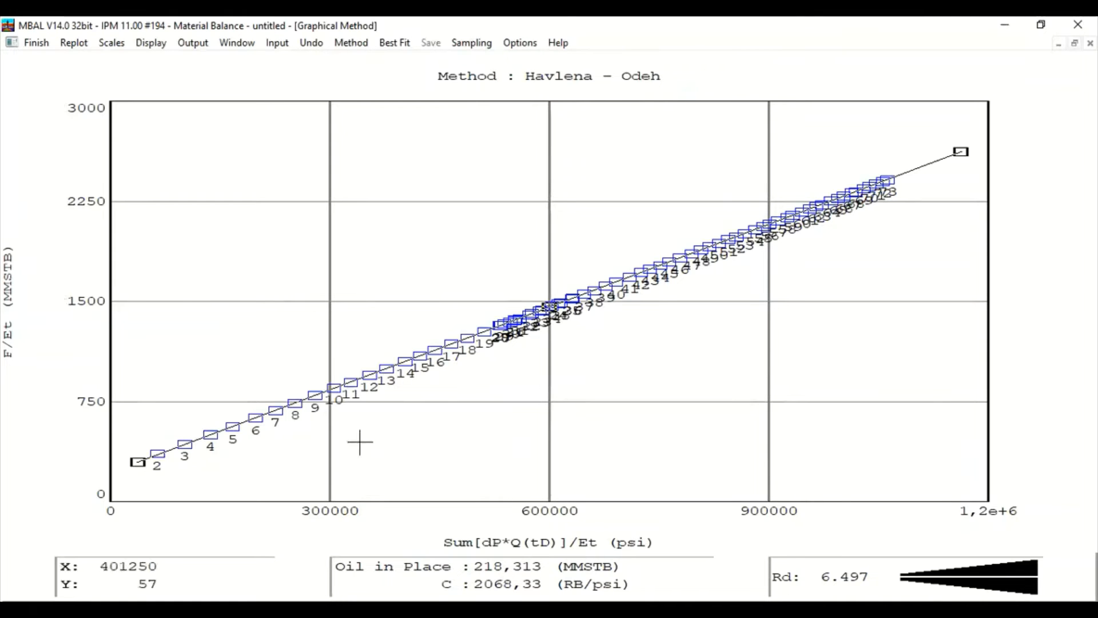
View the graphical plot with the F/Et versus We/Et method and with the (F-We)/Et versus F (Campbell) method.
click(352, 44)
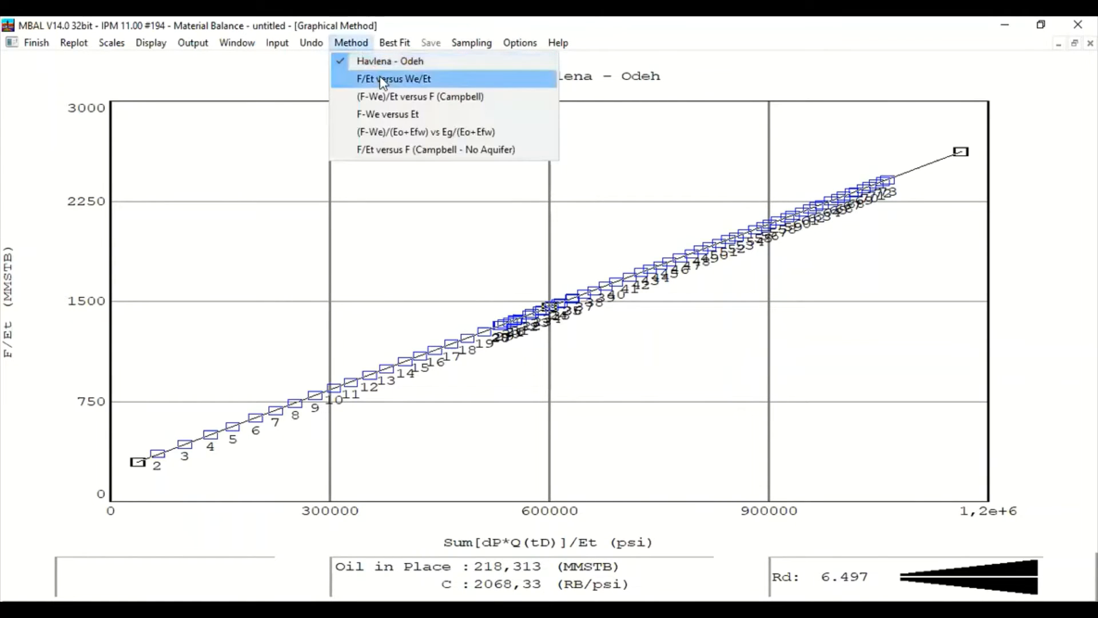
click(379, 79)
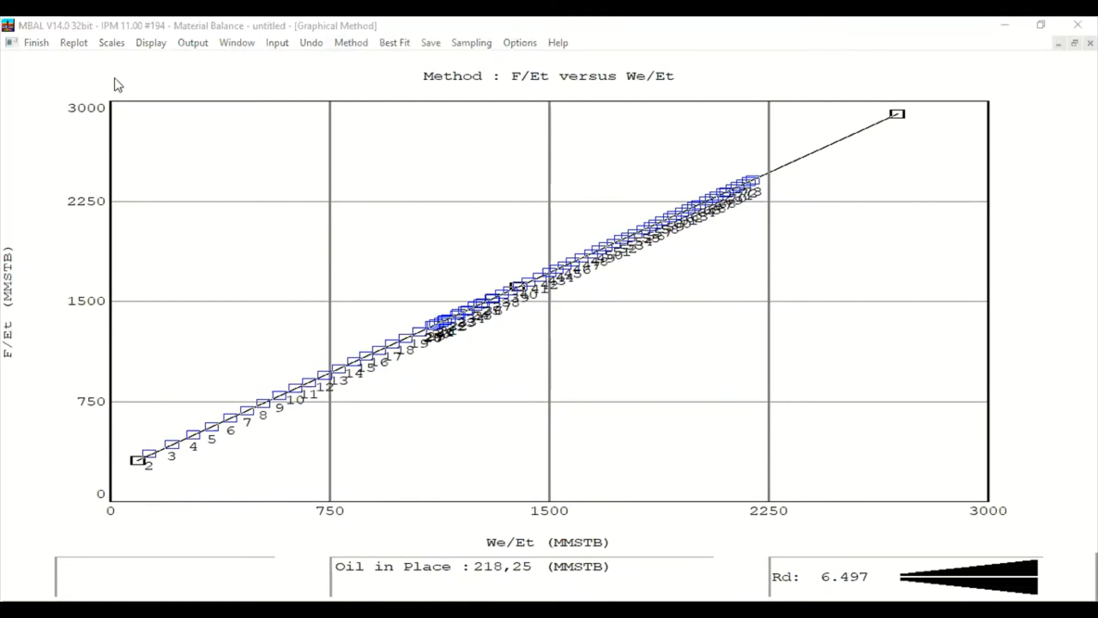
click(352, 43)
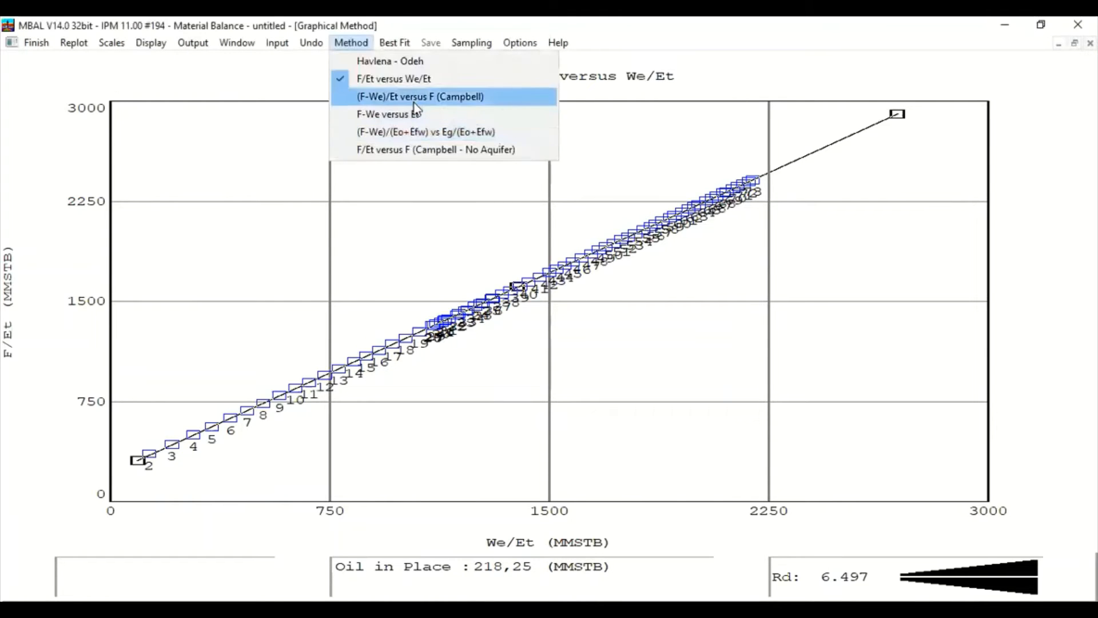
click(414, 97)
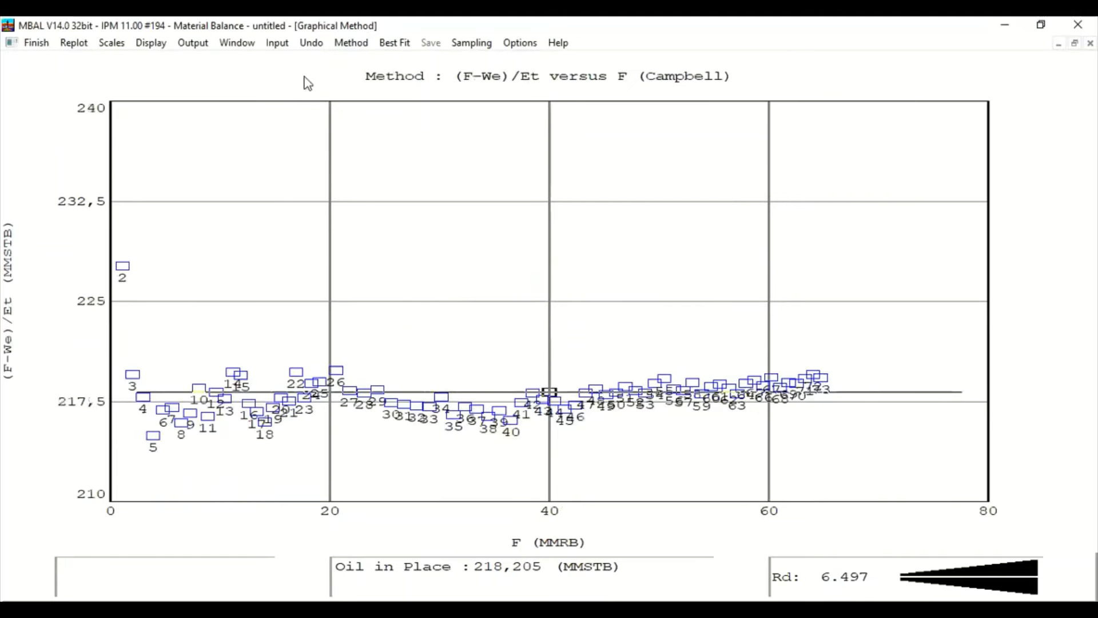
View the graphical plot with the F-We versus Et method and with the (F-We)/(Eo+Efw) vs Eg/(Eo+Efw) method.
click(345, 44)
click(376, 113)
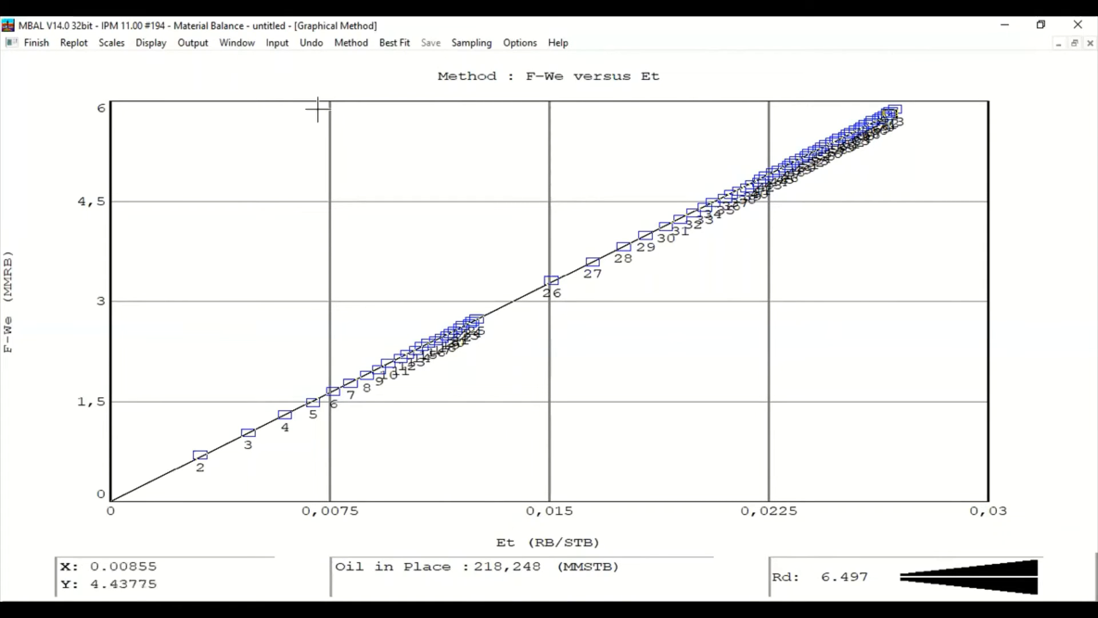
click(353, 46)
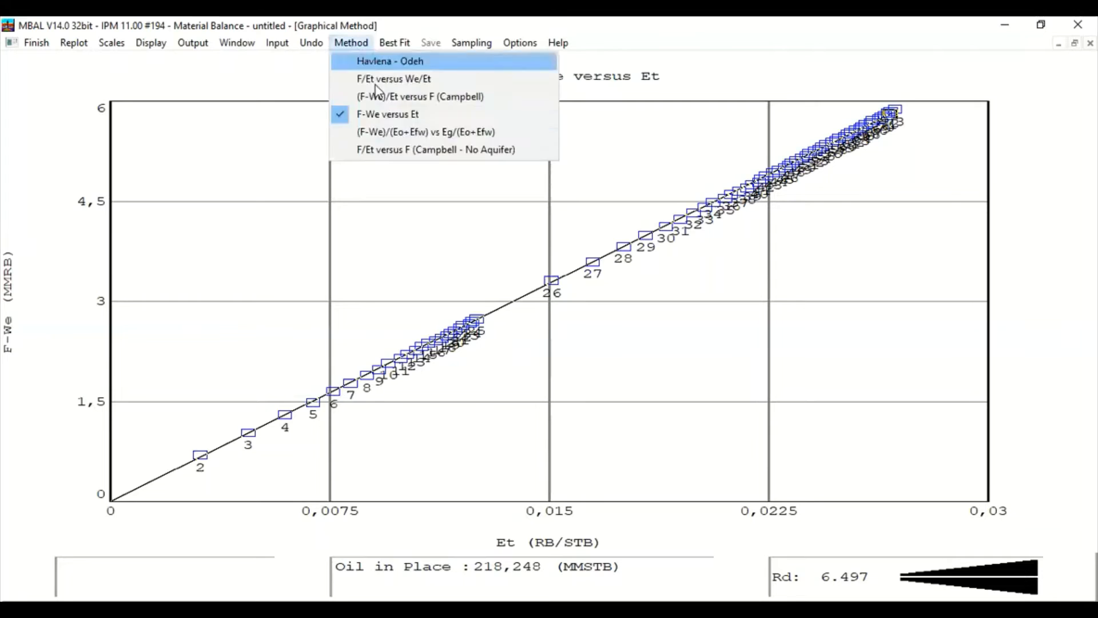
click(399, 133)
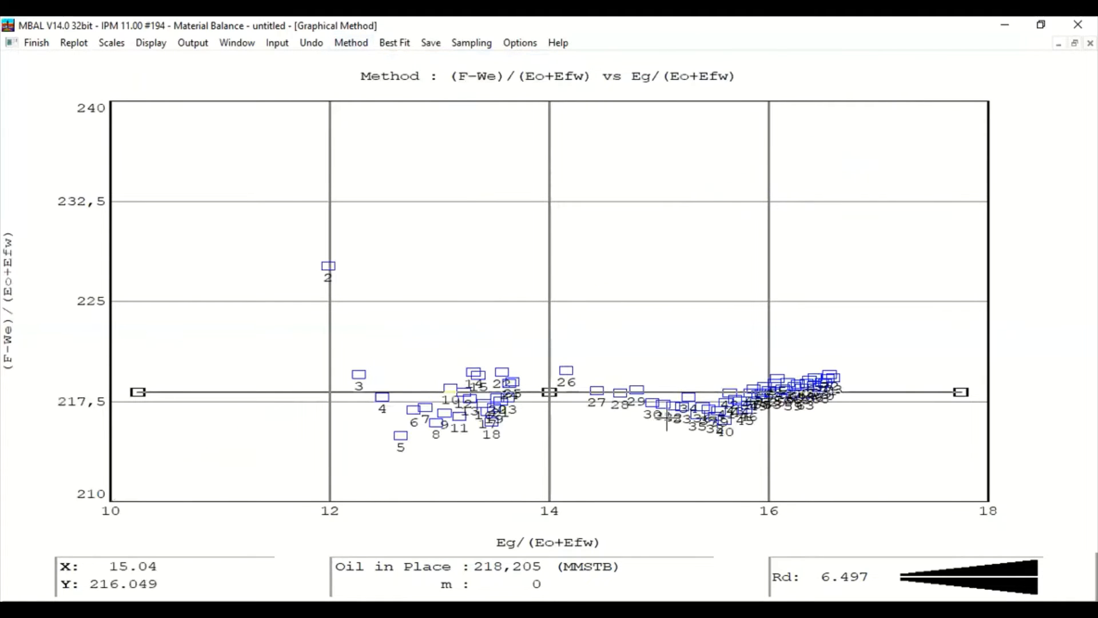
View the graphical plot with the F/Et versus F (Campbell - No Aquifer) method without saving OOIP and m, restore Havlena - Odeh and leave the plot.
click(353, 46)
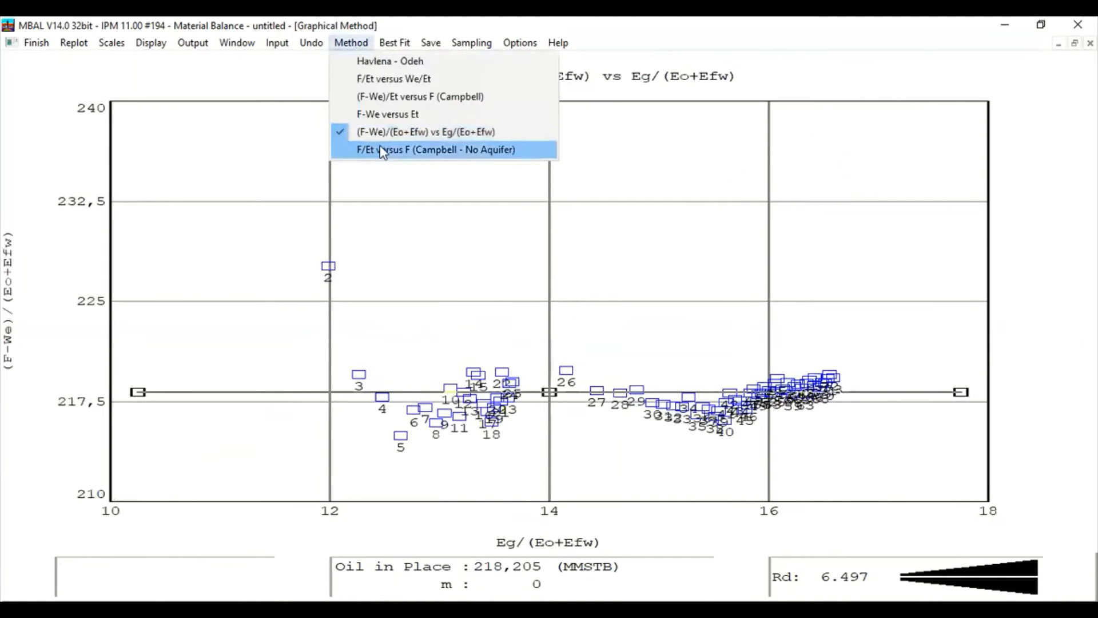
click(383, 149)
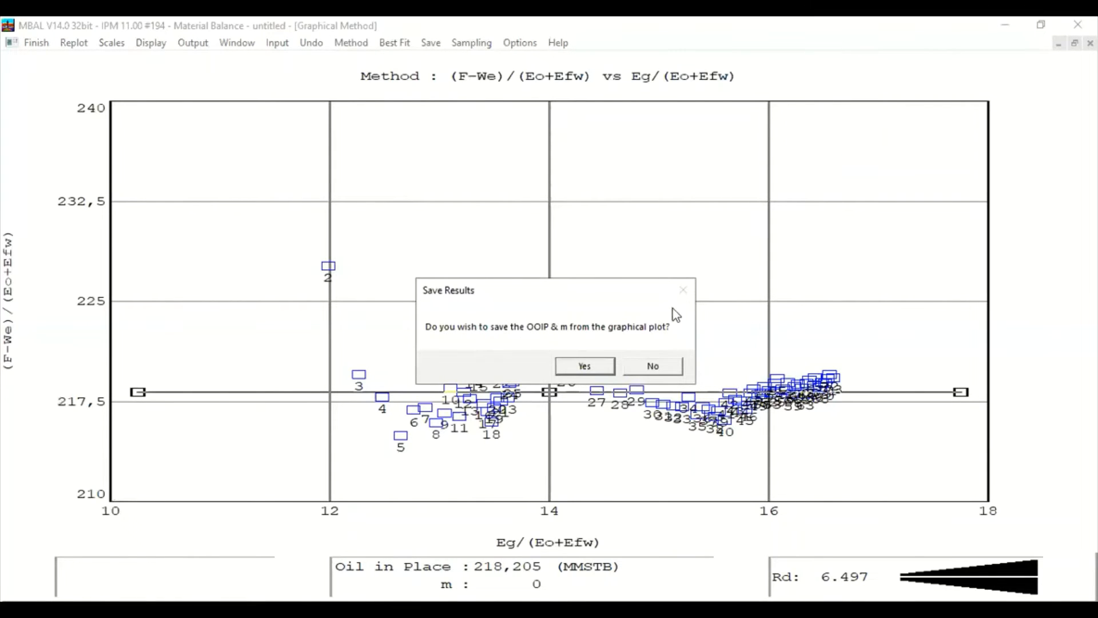
click(663, 367)
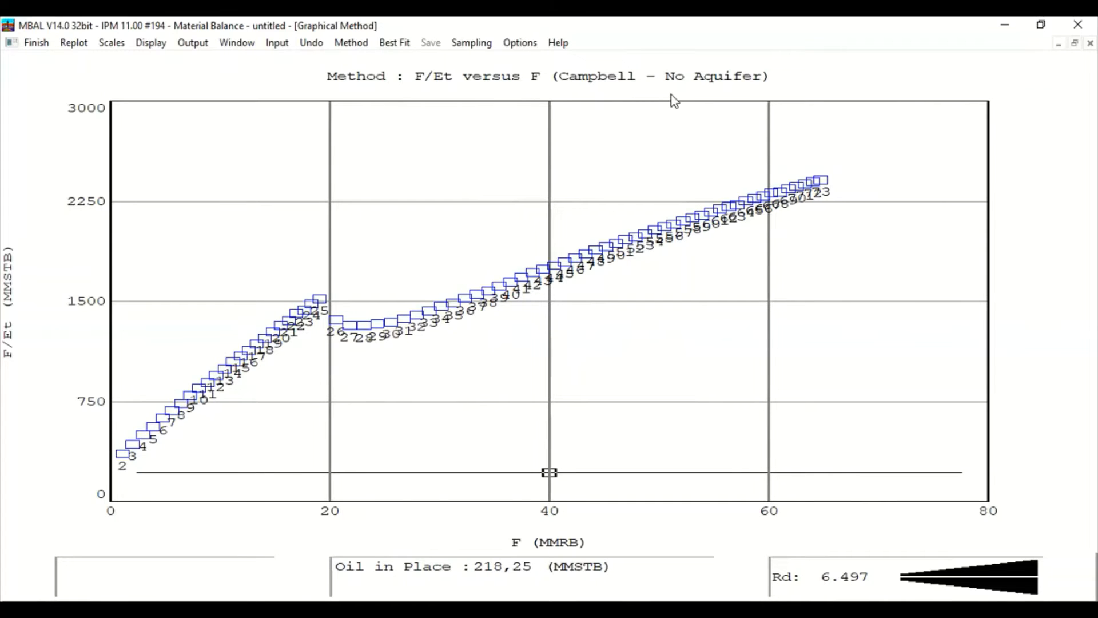
click(349, 43)
click(361, 60)
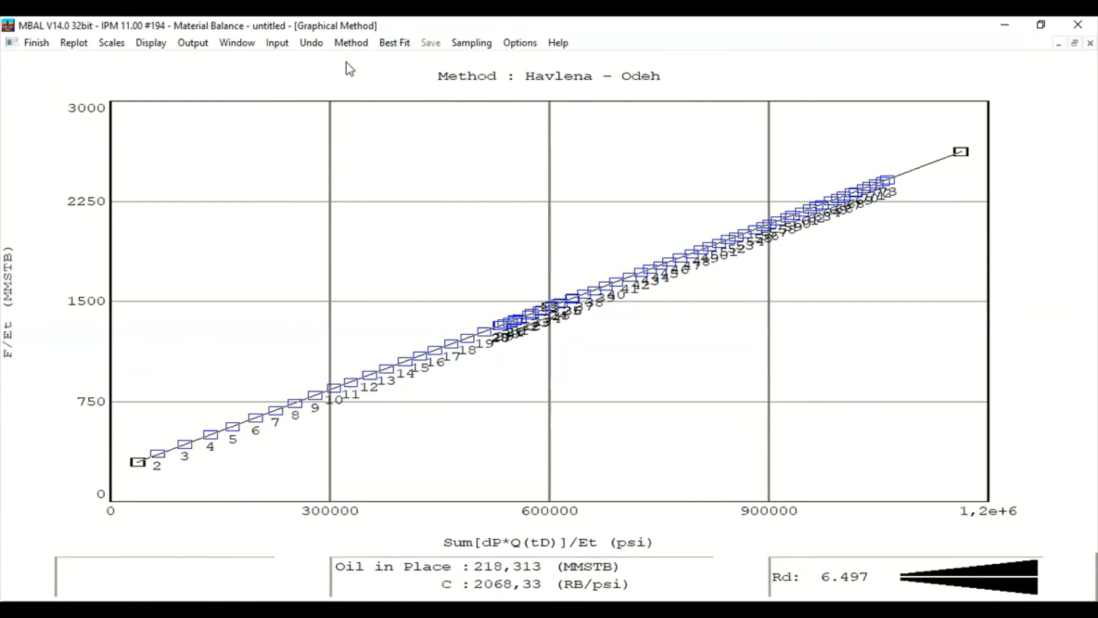
click(35, 45)
View the Energy Plot of the drive mechanisms over time at full window size, and leave it.
click(207, 43)
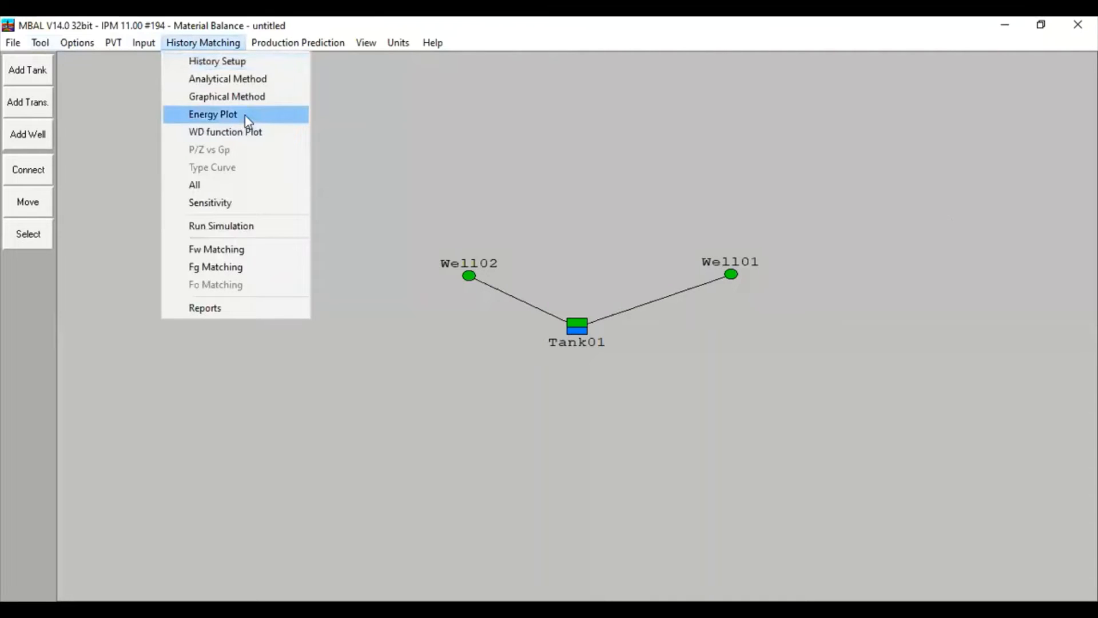
click(245, 115)
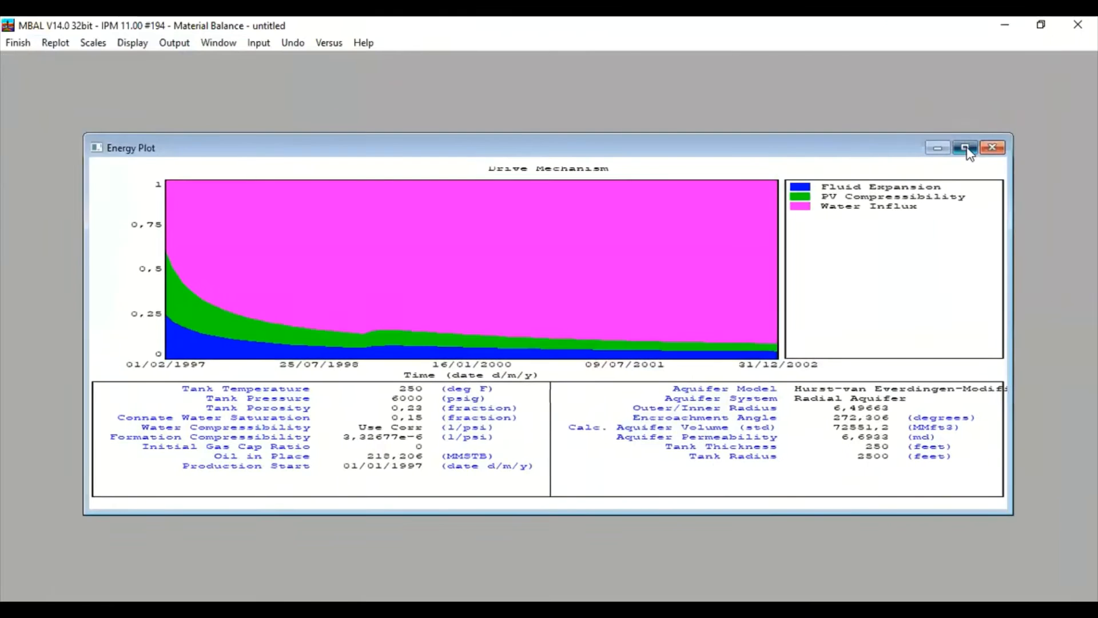
click(967, 149)
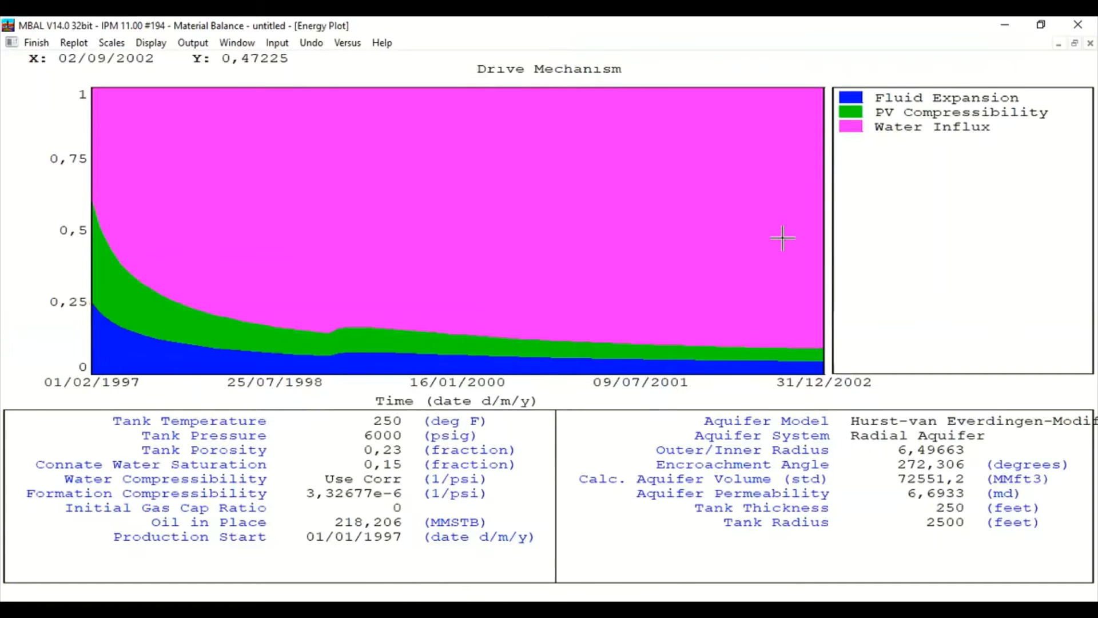
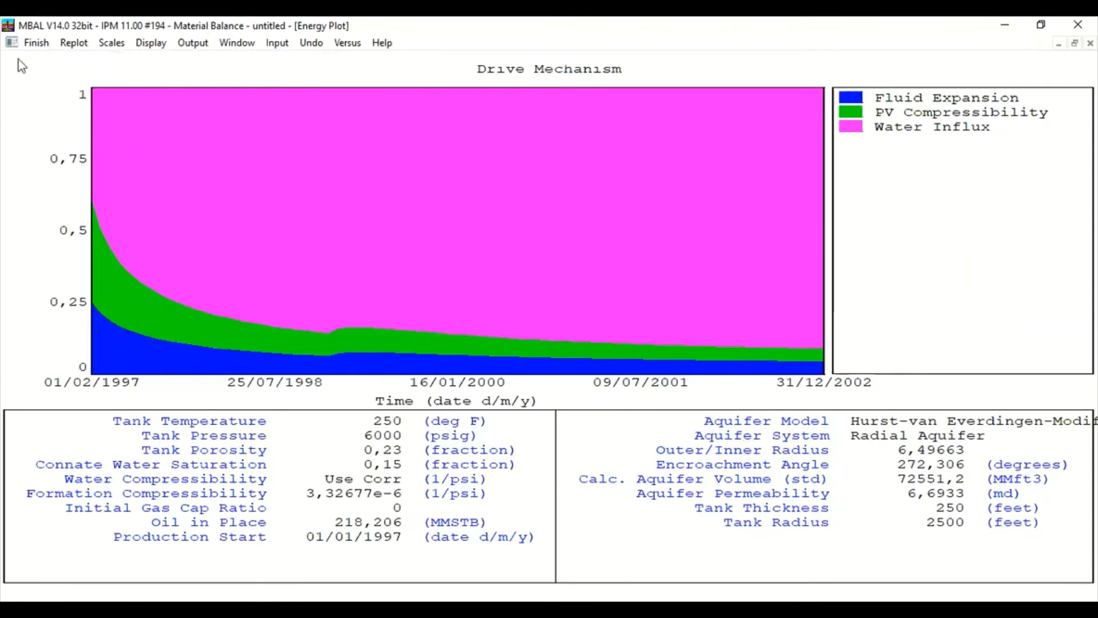
click(34, 42)
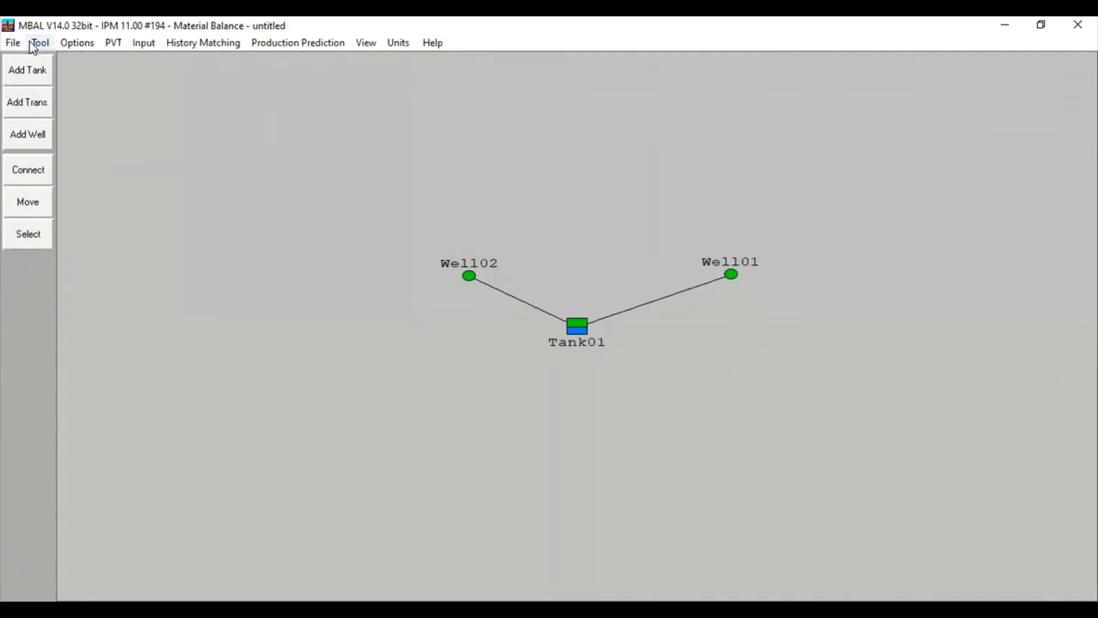
Show all history matching plots together, examine the WD function plot at full window size, and leave the plots.
click(199, 42)
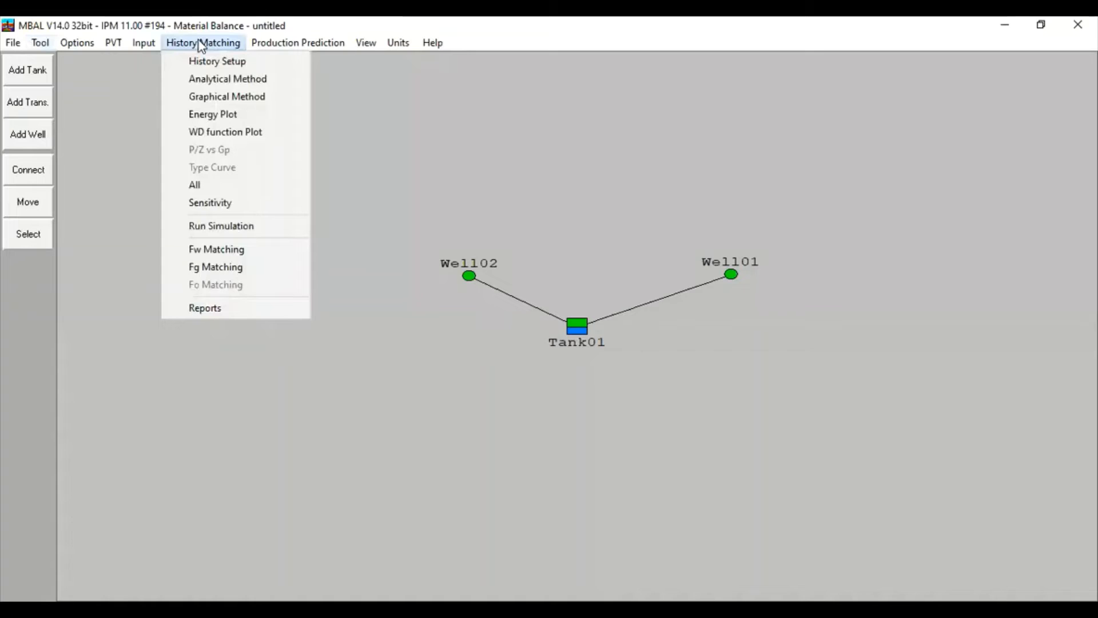
click(222, 189)
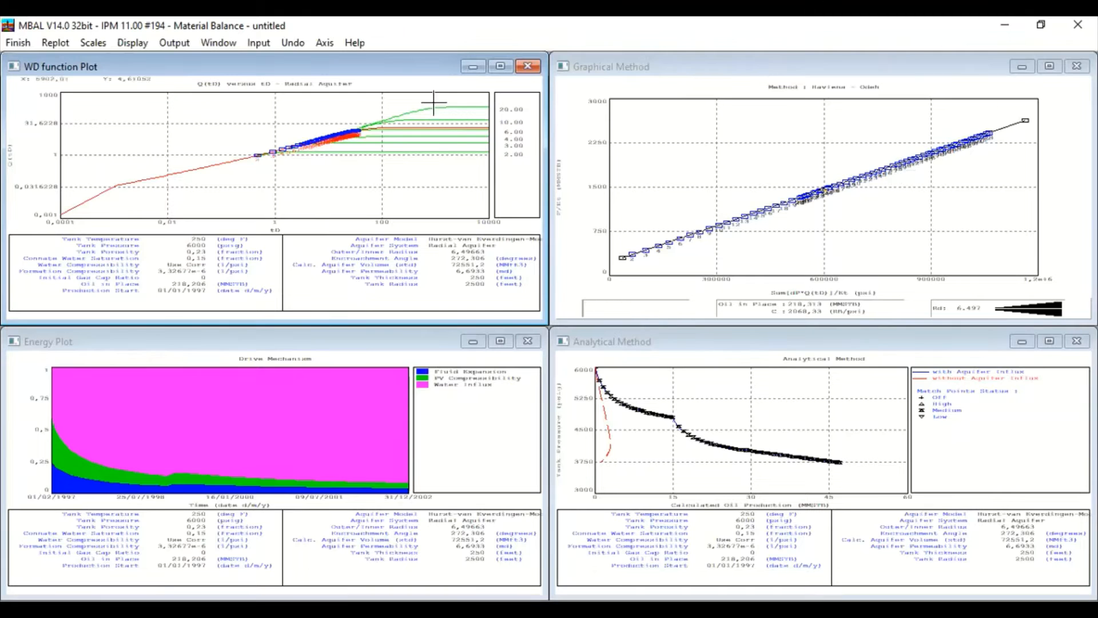
click(500, 67)
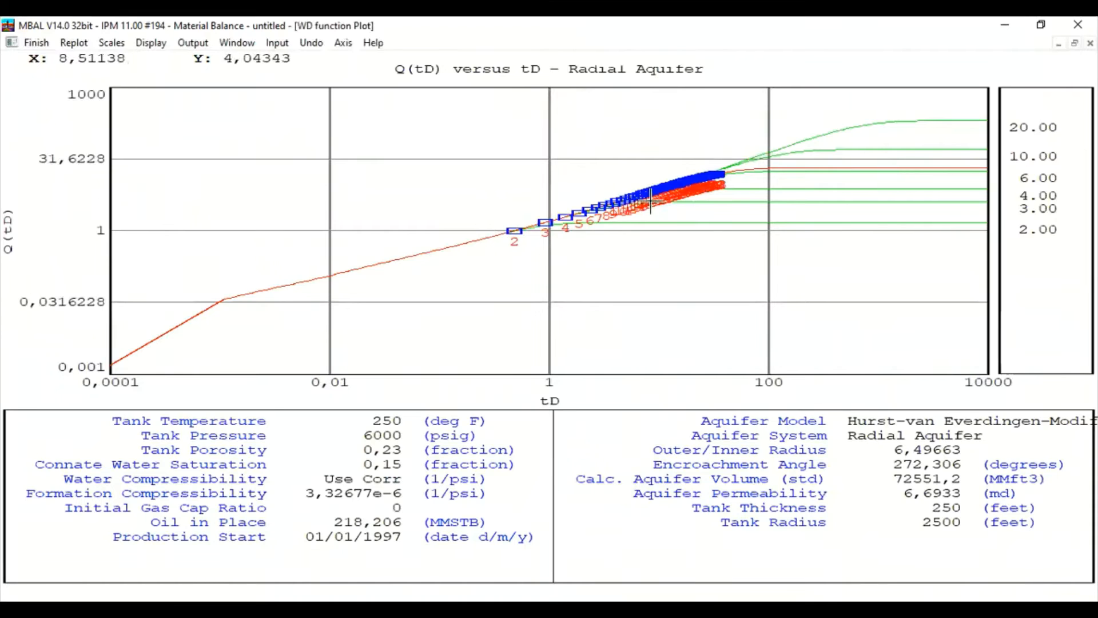
click(36, 42)
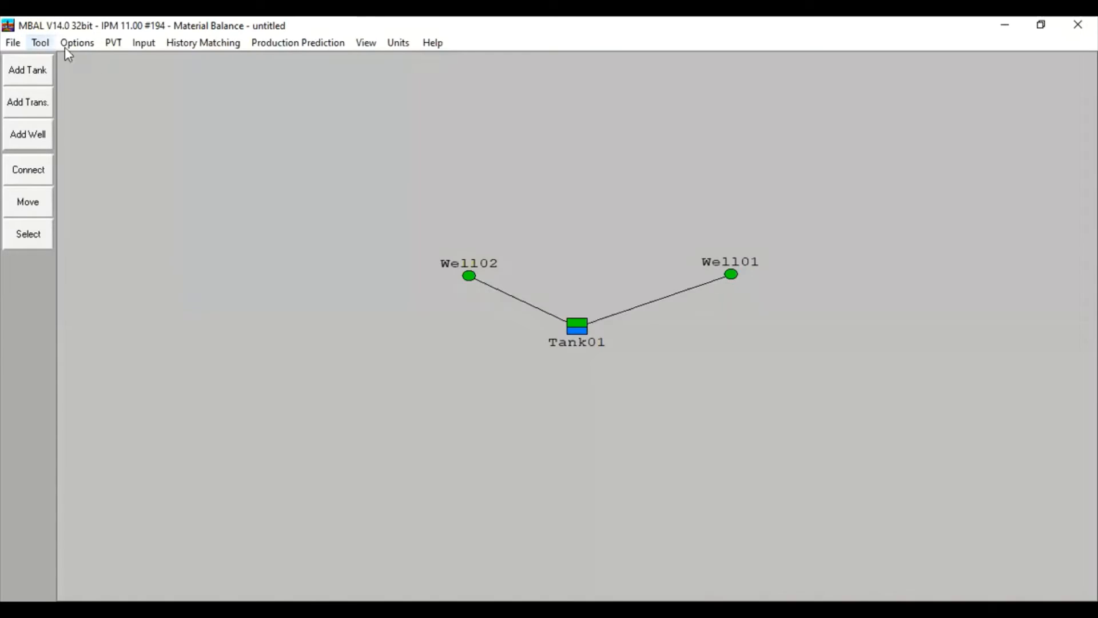
View the WD function plot on its own to examine Q(tD) versus tD for the radial aquifer, and leave it.
click(212, 43)
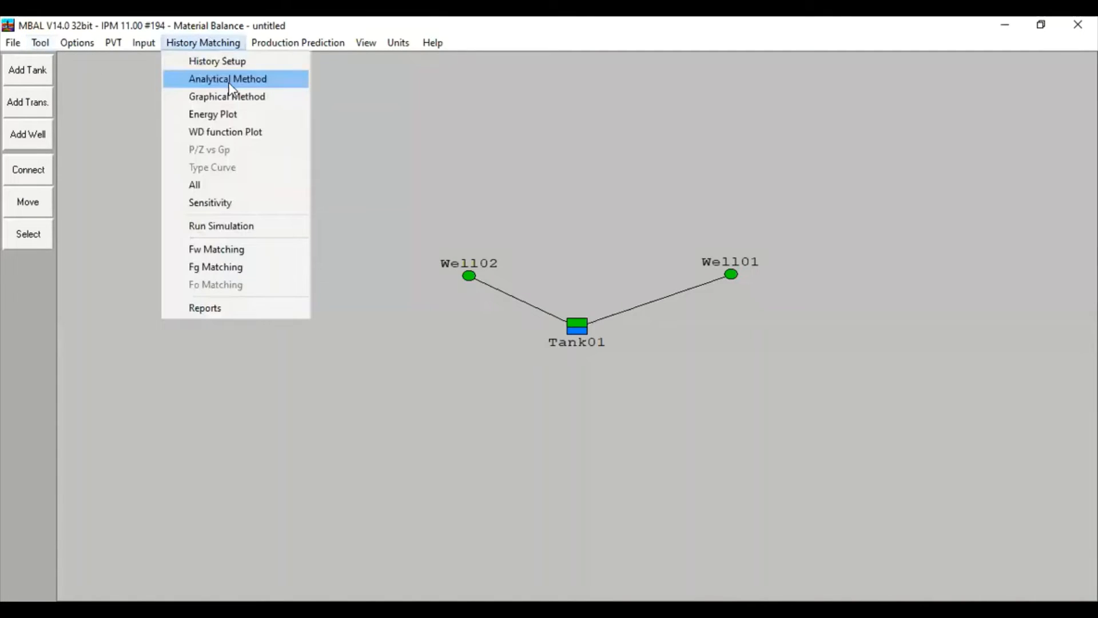
click(232, 133)
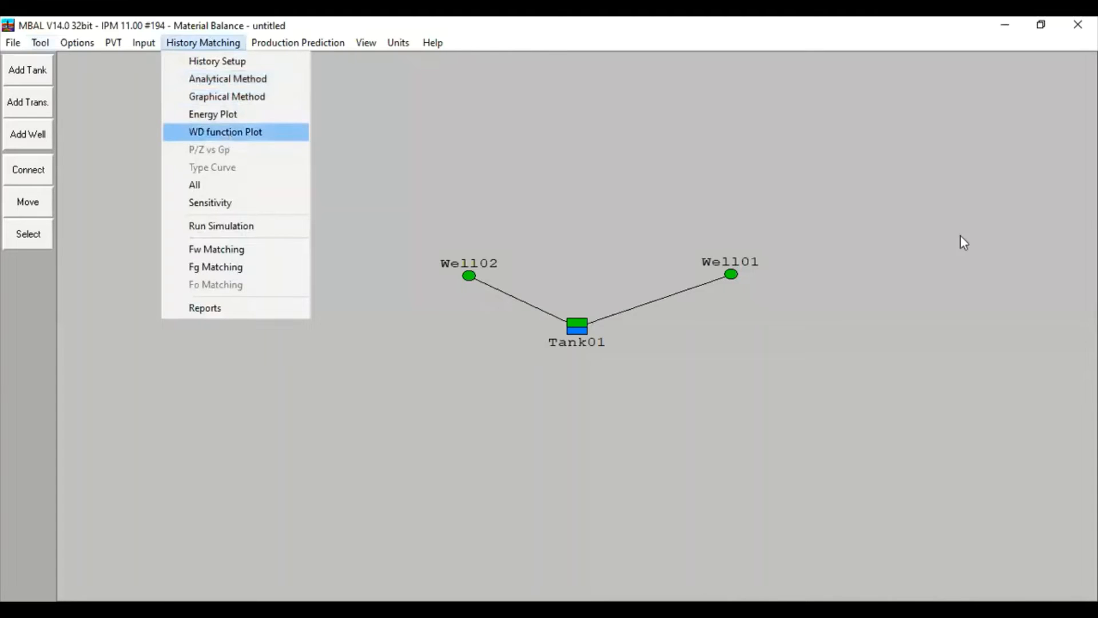
click(1051, 235)
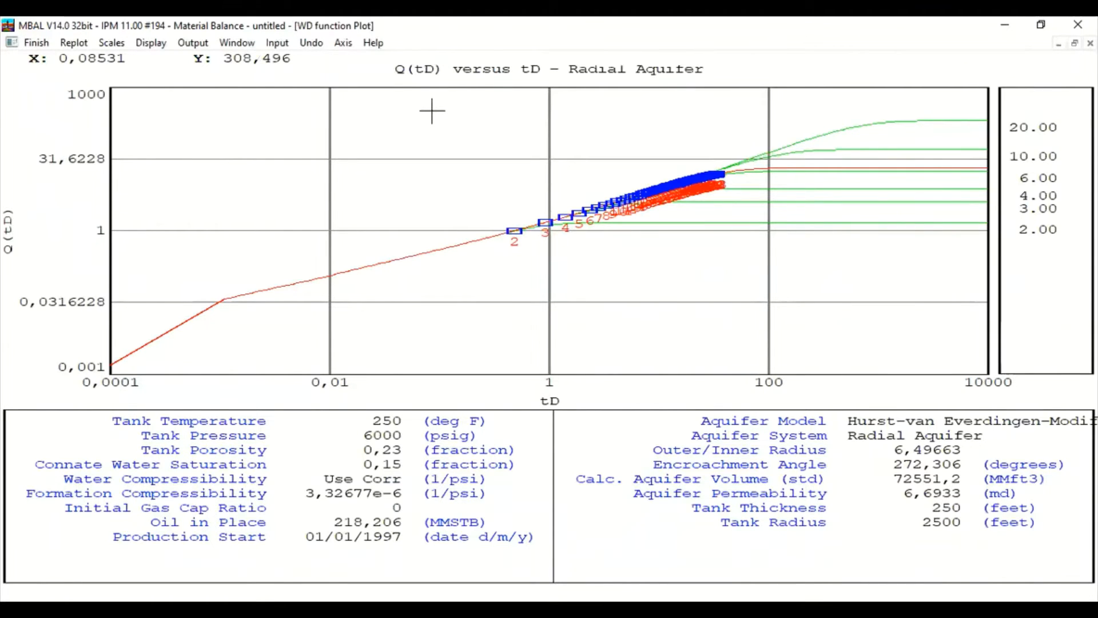
click(37, 42)
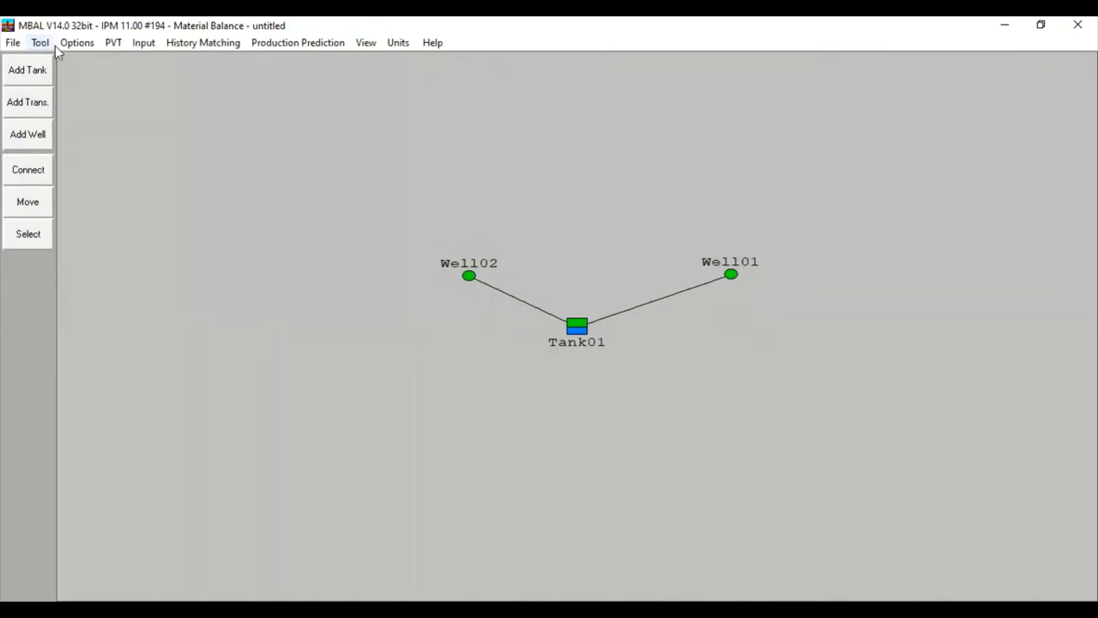
Run the history simulation calculation for the tank and accept its completion.
click(212, 43)
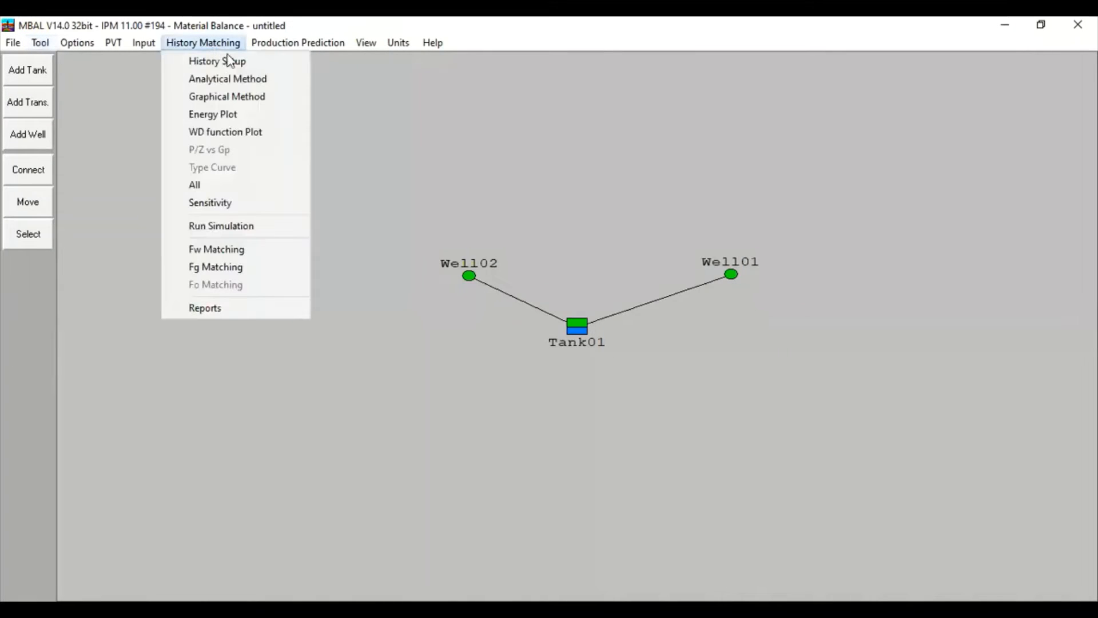
click(241, 226)
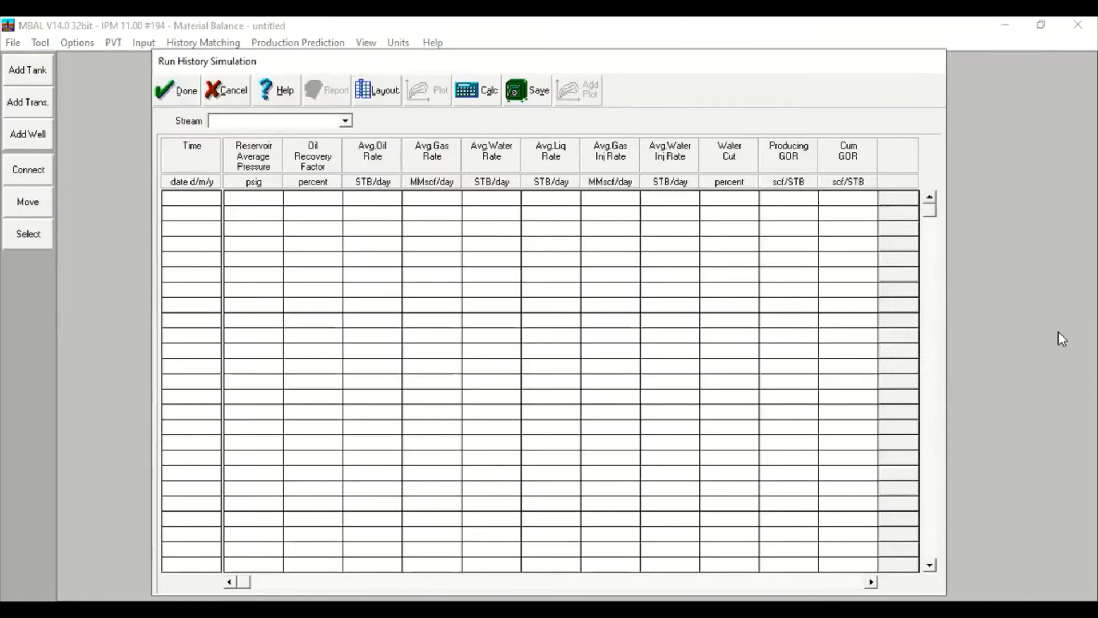
click(491, 96)
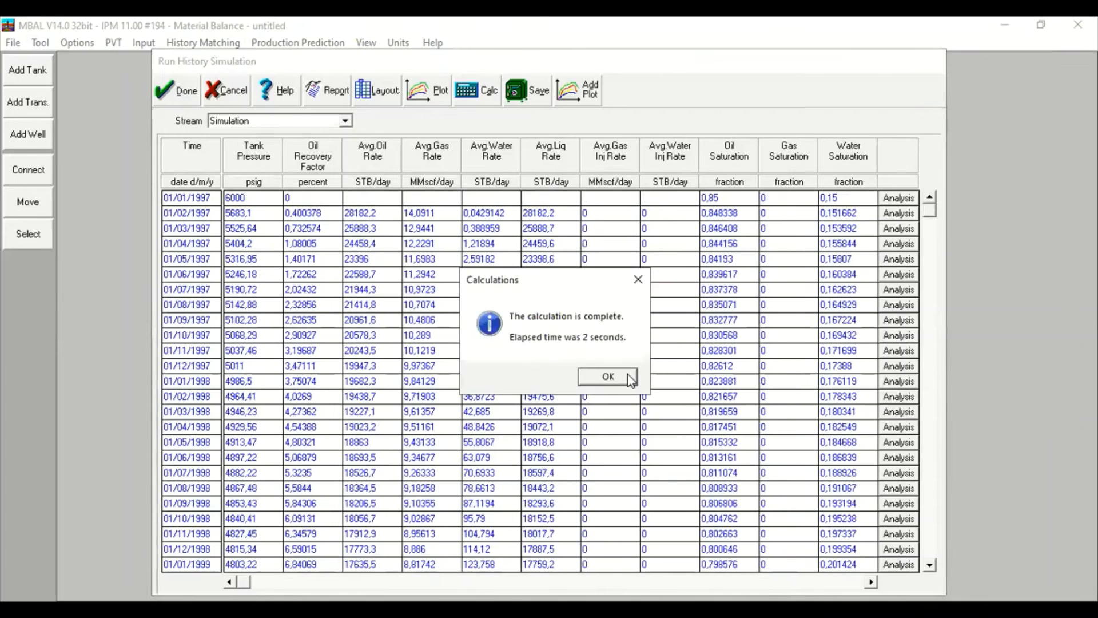
click(611, 378)
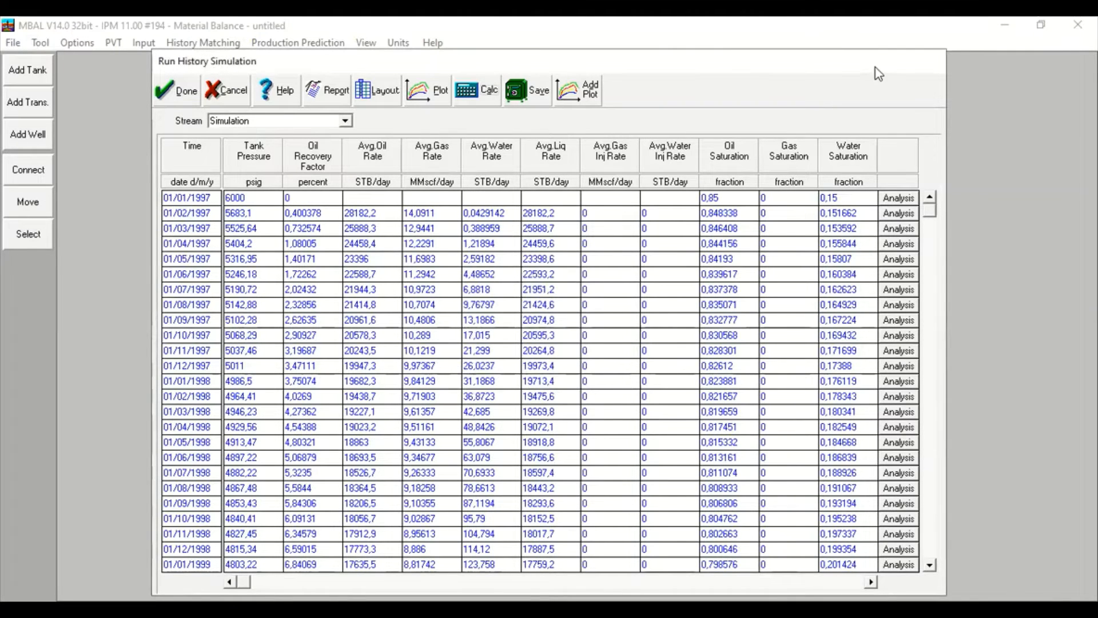
drag(884, 60, 901, 55)
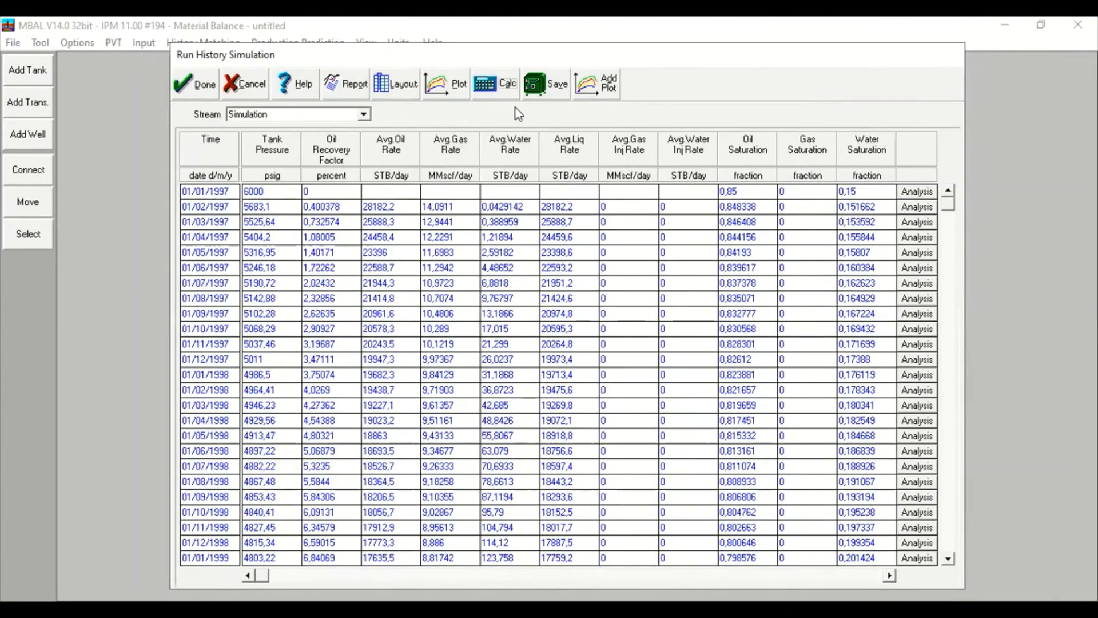
Plot the History and Simulation tank pressure against time on one graph and compare the curves at full window size.
click(448, 90)
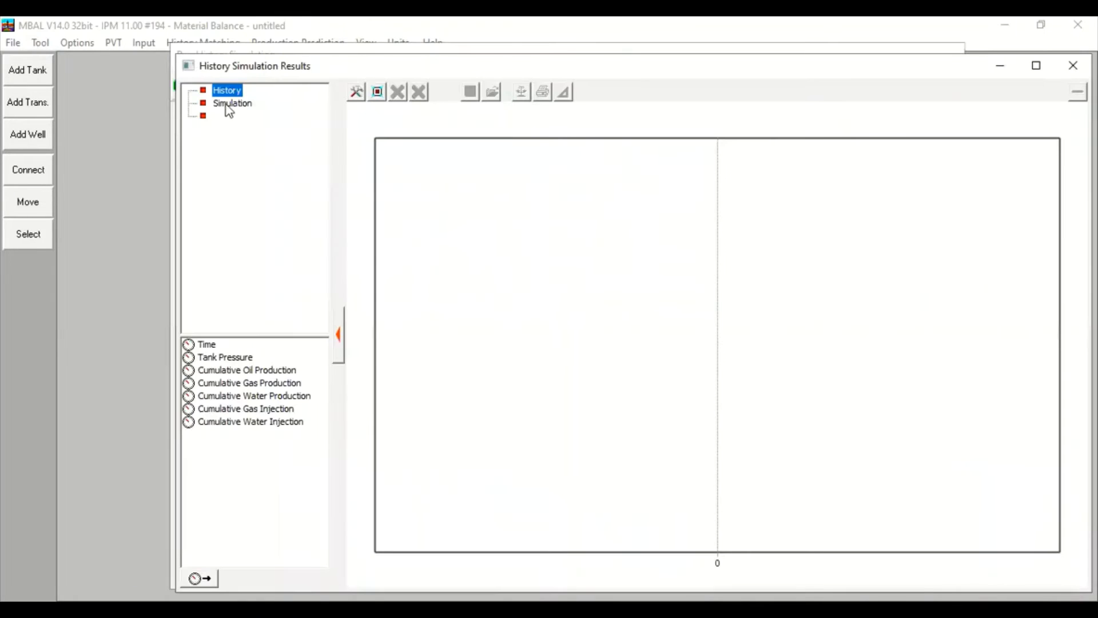
double_click(240, 358)
mouse_move(431, 213)
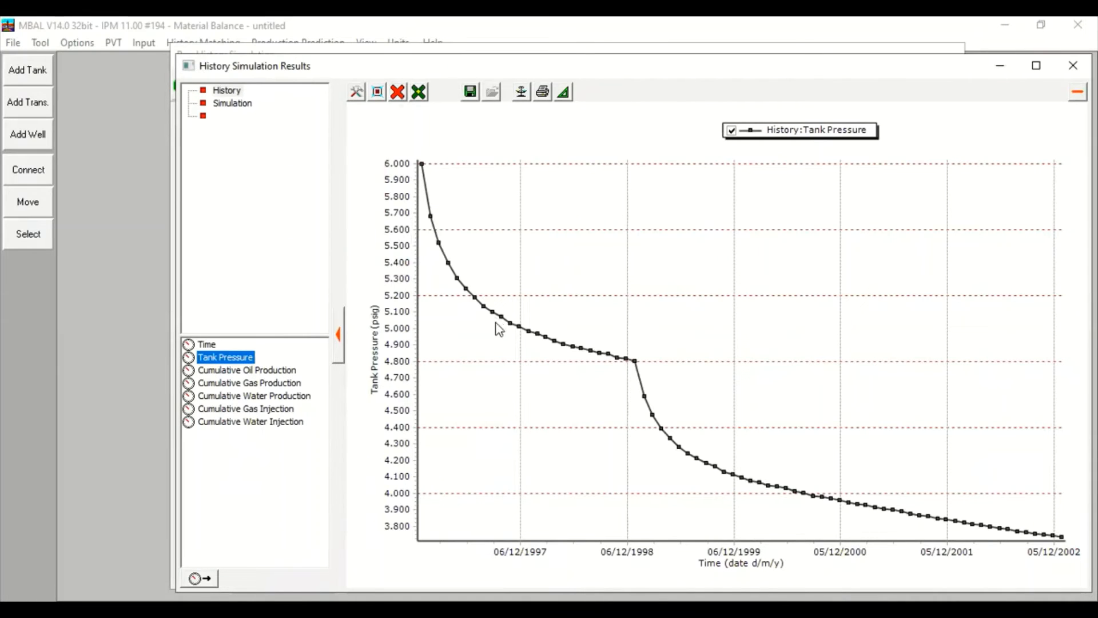
click(239, 106)
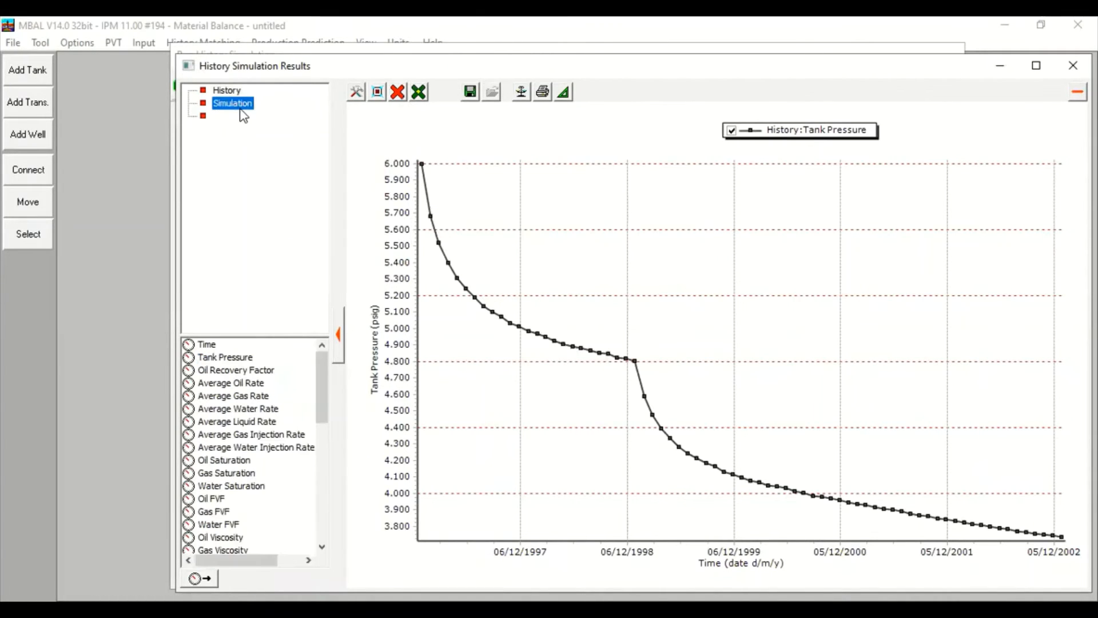
double_click(240, 358)
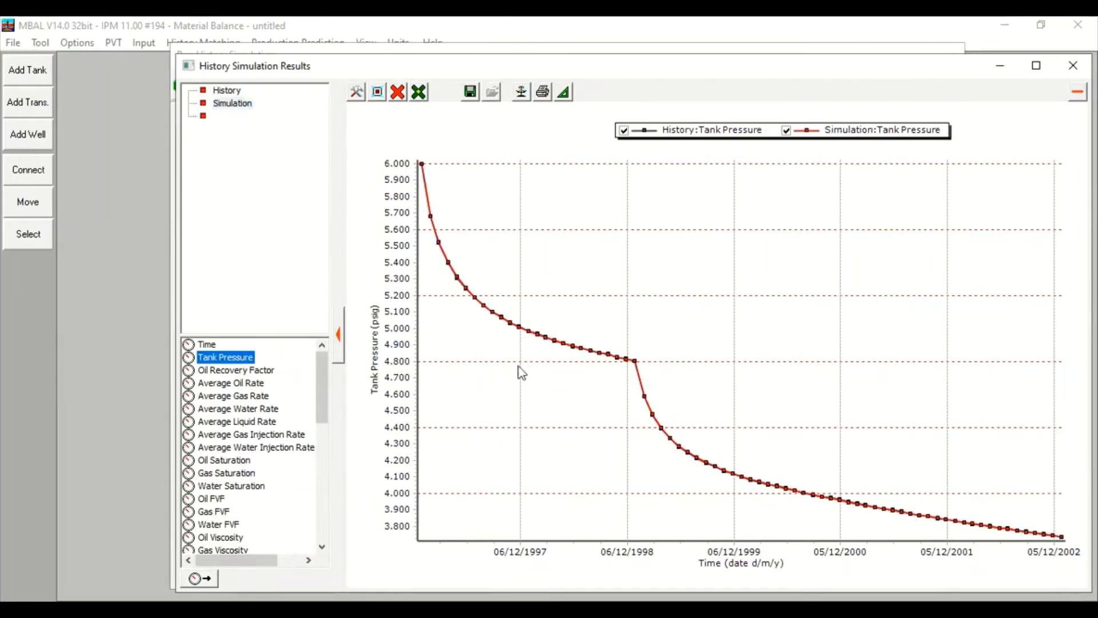
mouse_move(642, 380)
mouse_move(478, 302)
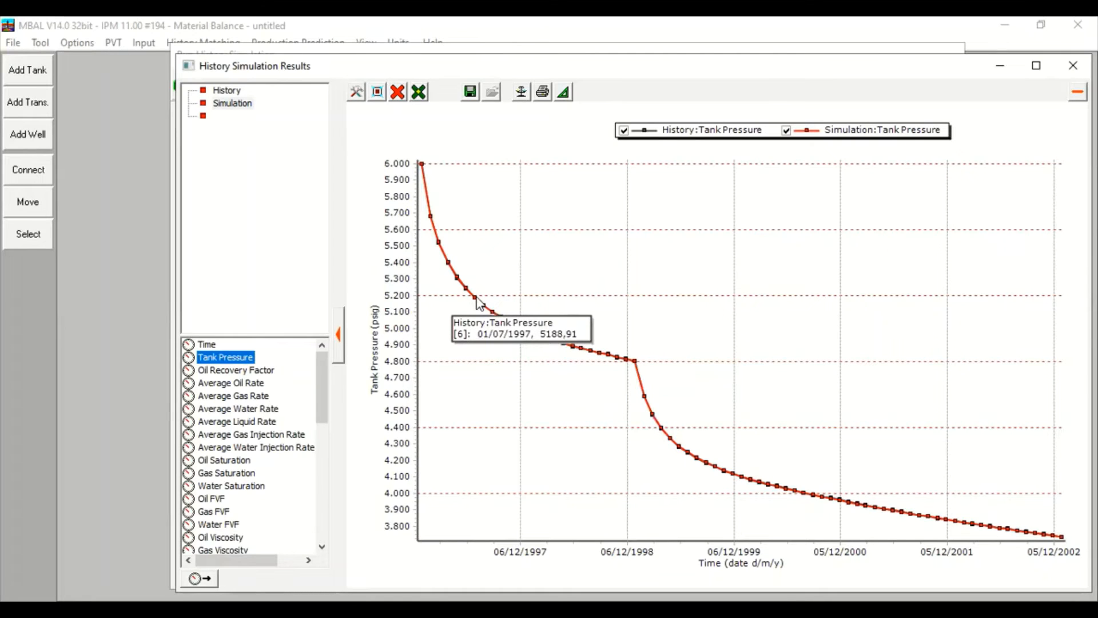
click(1042, 70)
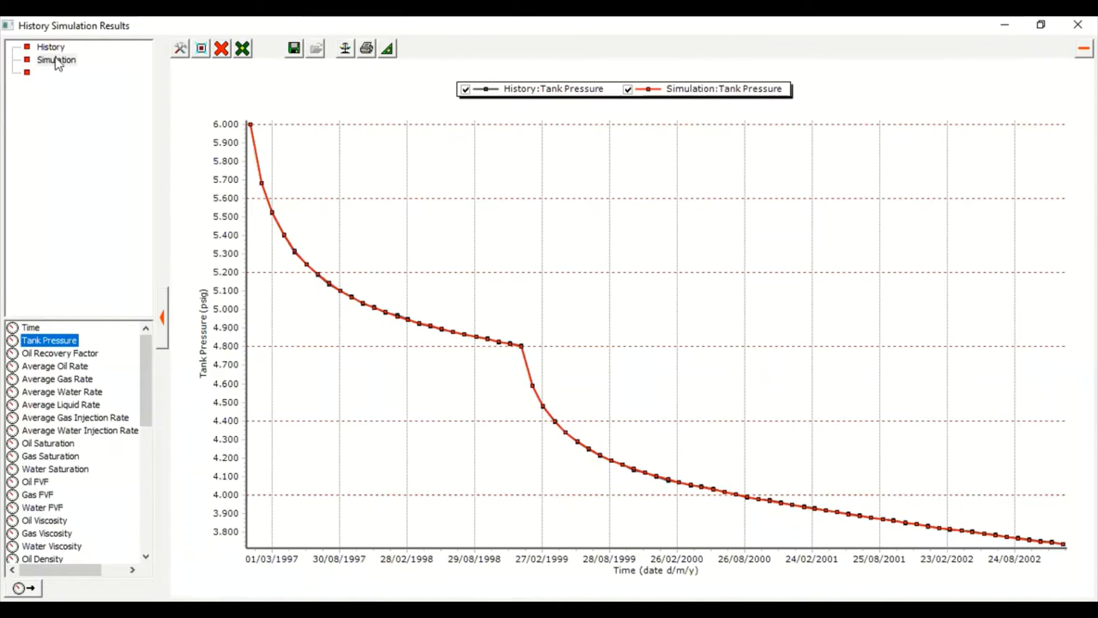
Replace all tank pressure curves with the History and Simulation cumulative oil production curves to compare them.
click(221, 49)
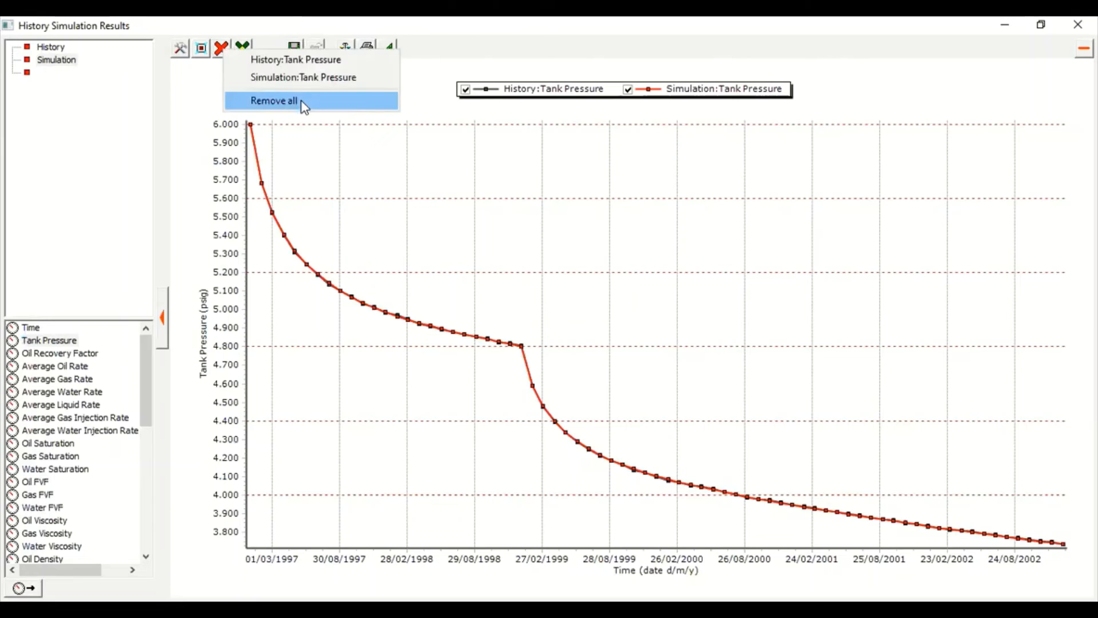
click(275, 101)
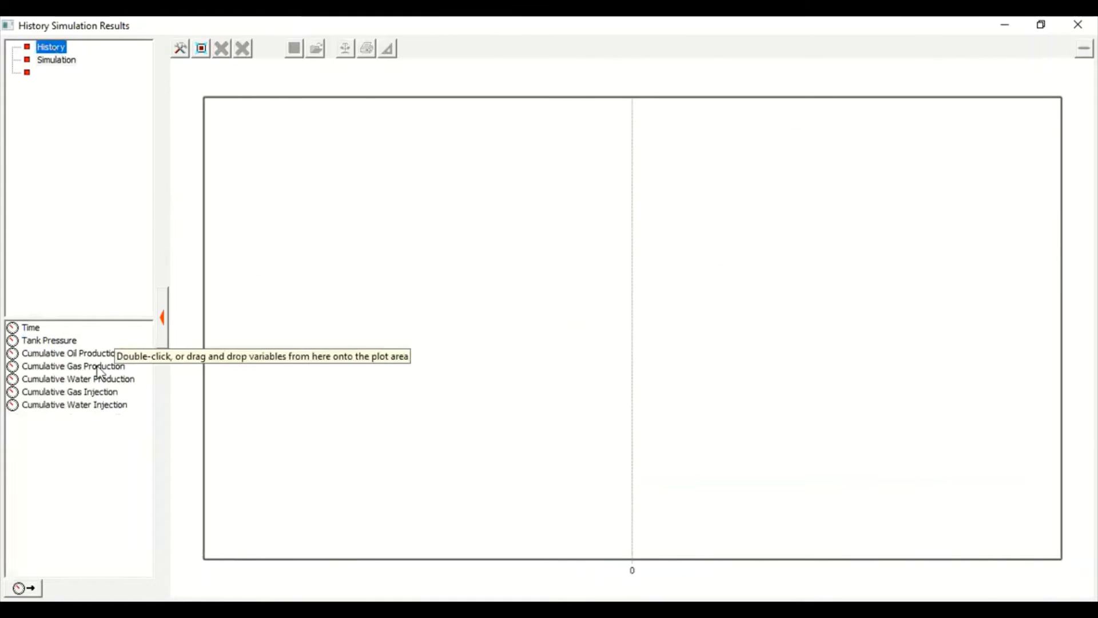
double_click(103, 355)
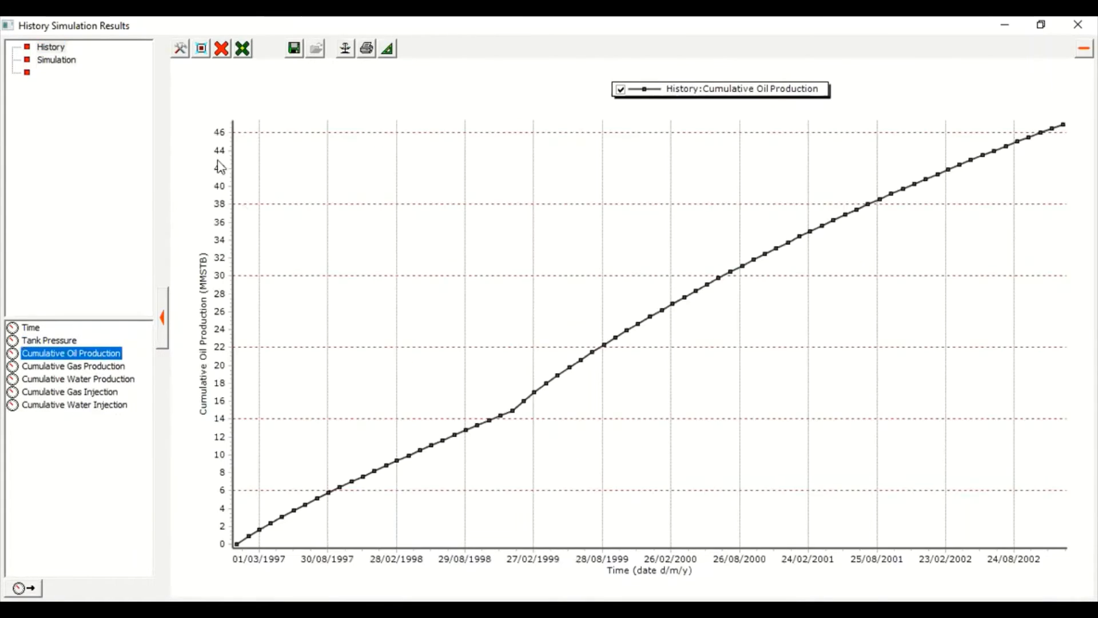
click(64, 62)
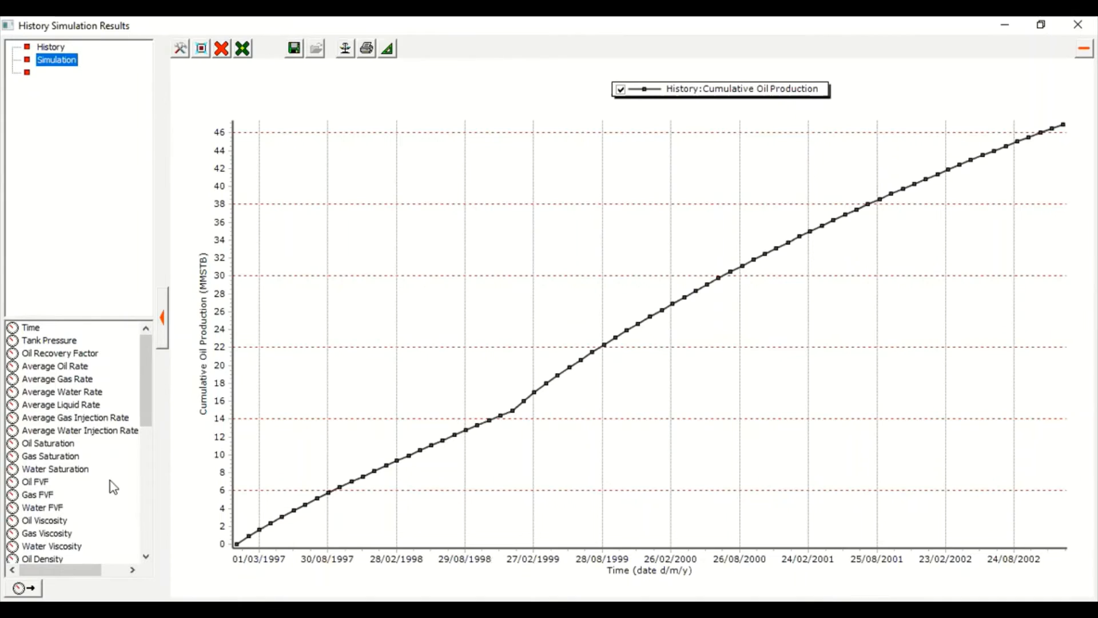
drag(147, 378, 105, 452)
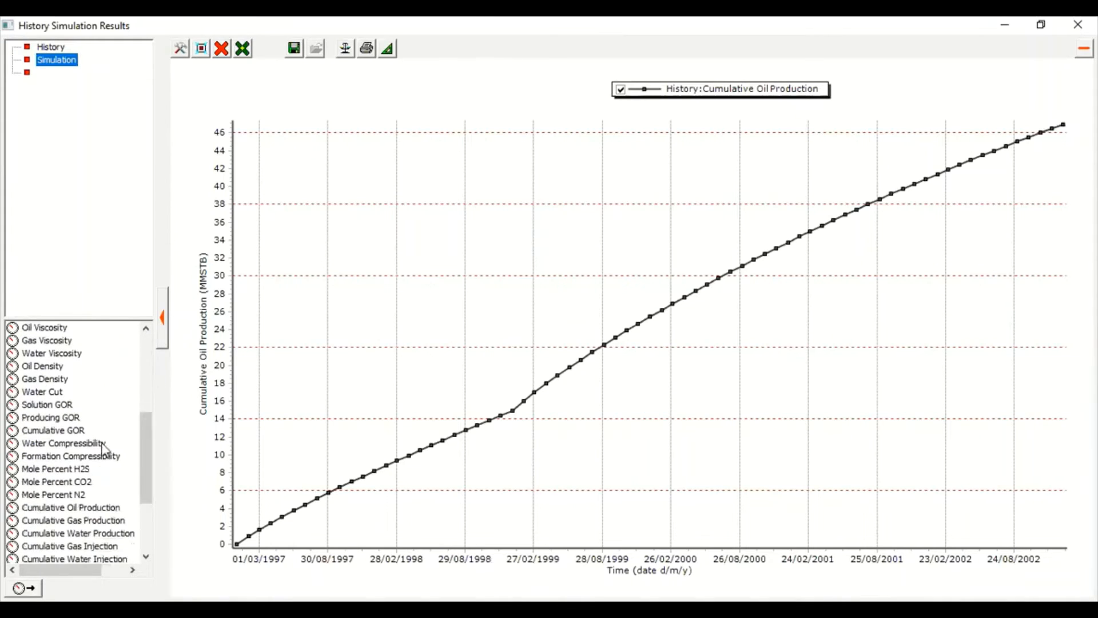
click(106, 509)
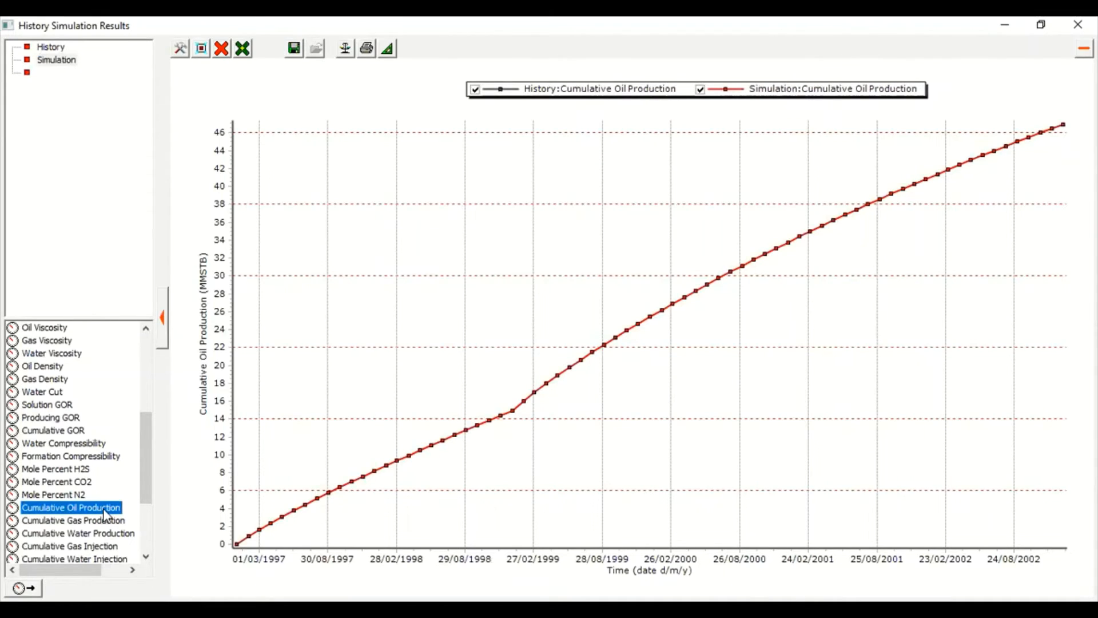
Replace the cumulative oil production curves with the Simulation average oil, gas and water rate curves and examine them over time.
click(221, 48)
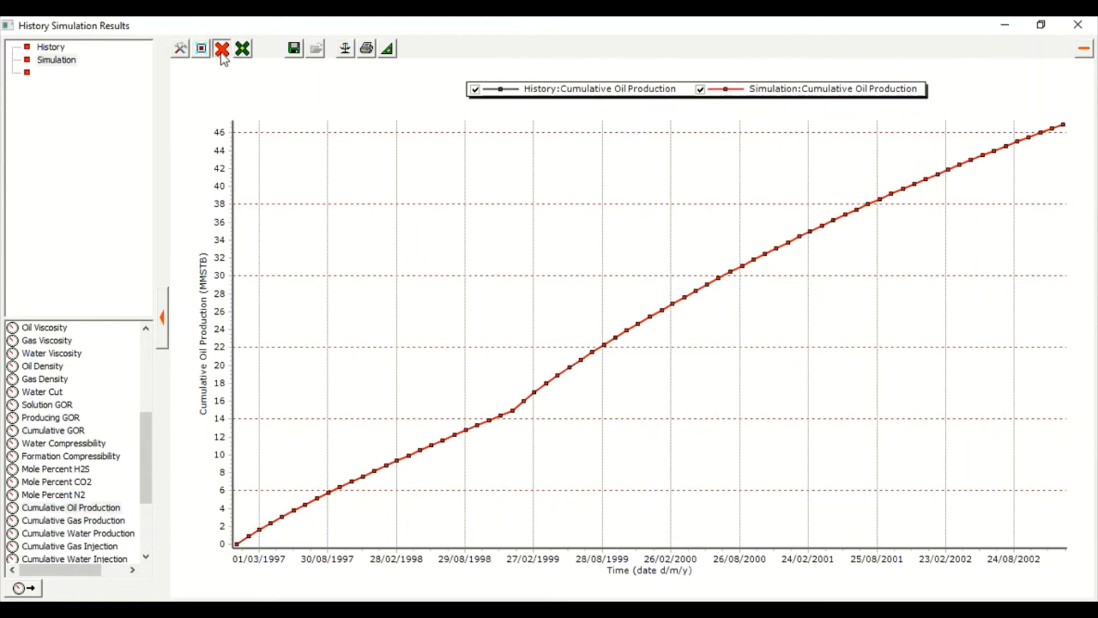
click(259, 106)
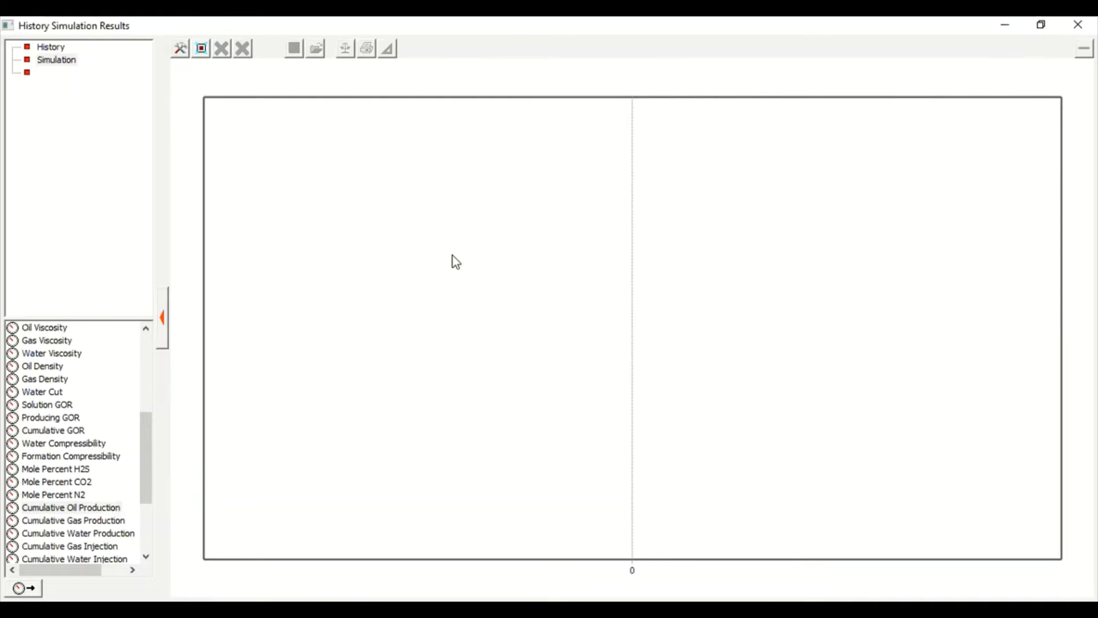
scroll(130, 358, up, 6)
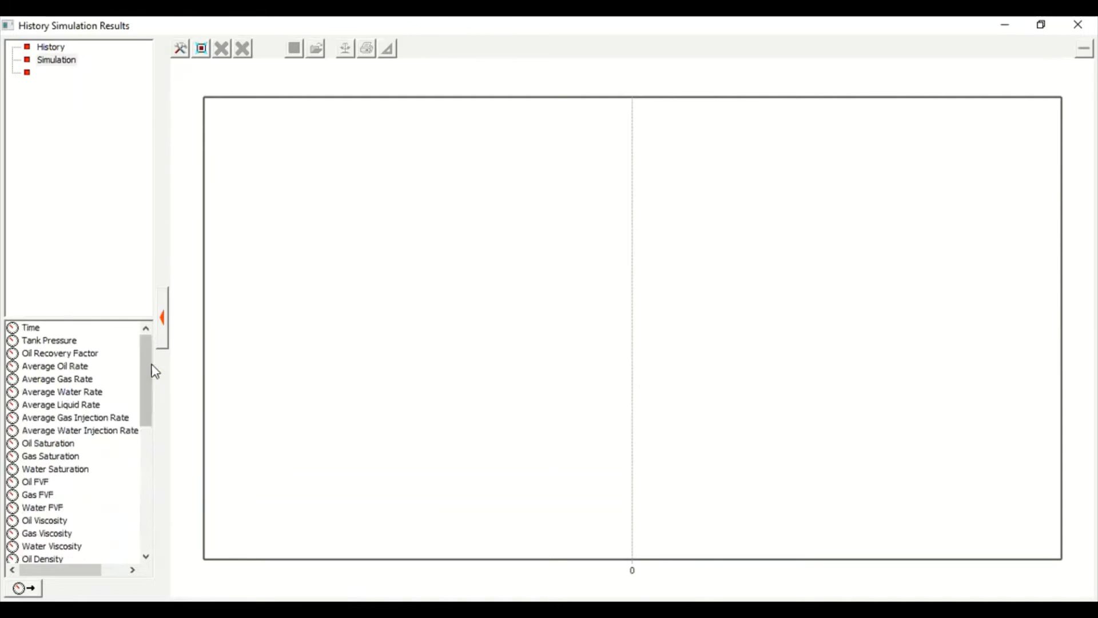
click(68, 369)
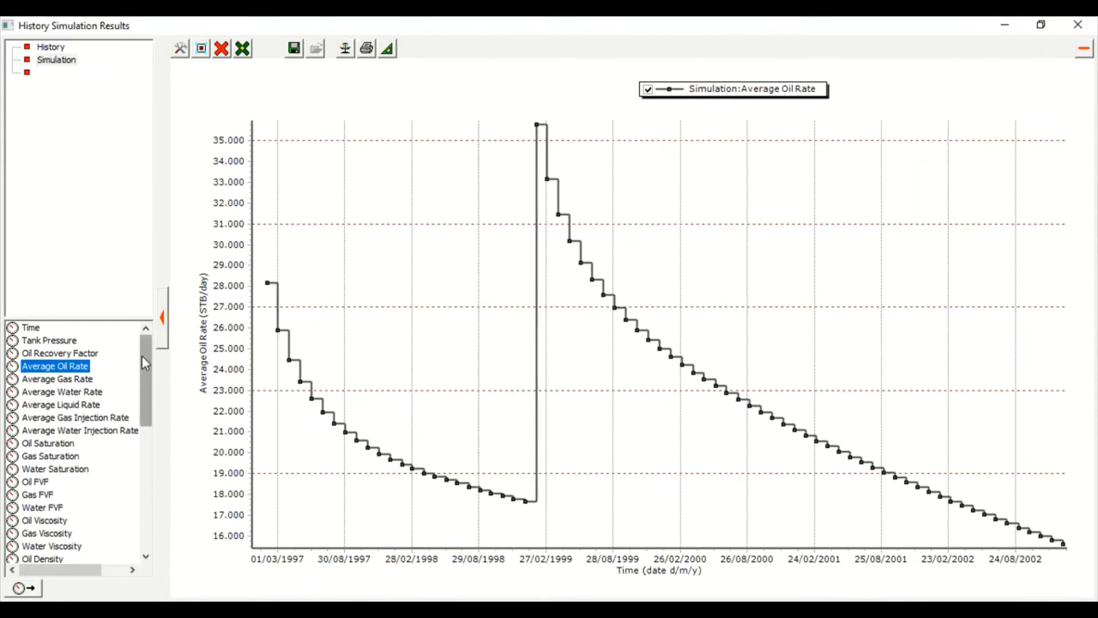
drag(142, 356, 142, 366)
scroll(86, 483, down, 2)
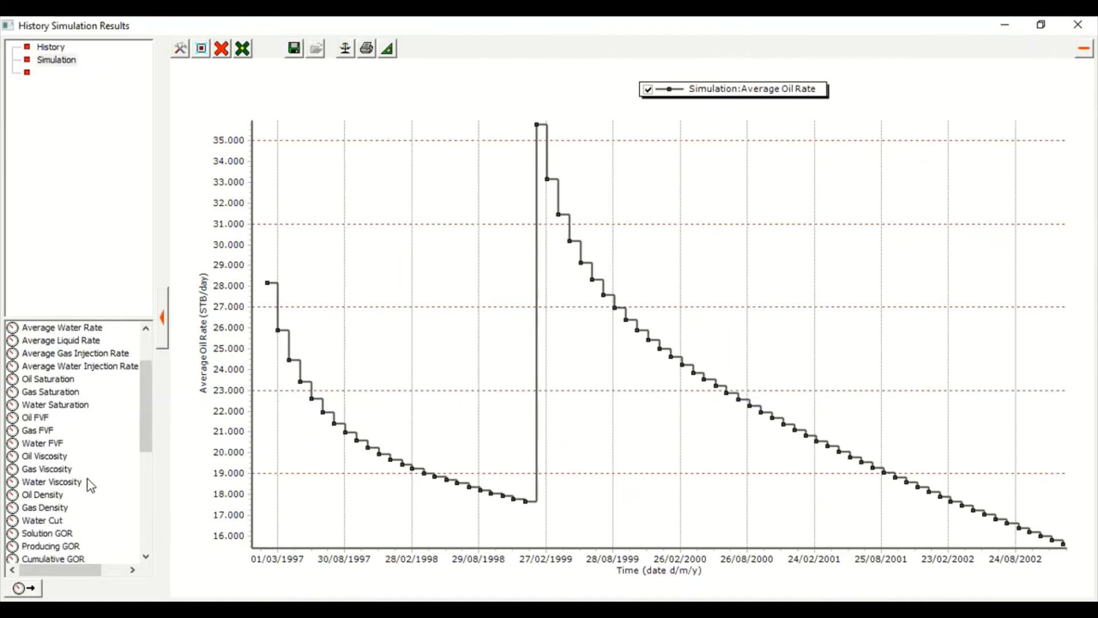
scroll(86, 484, up, 3)
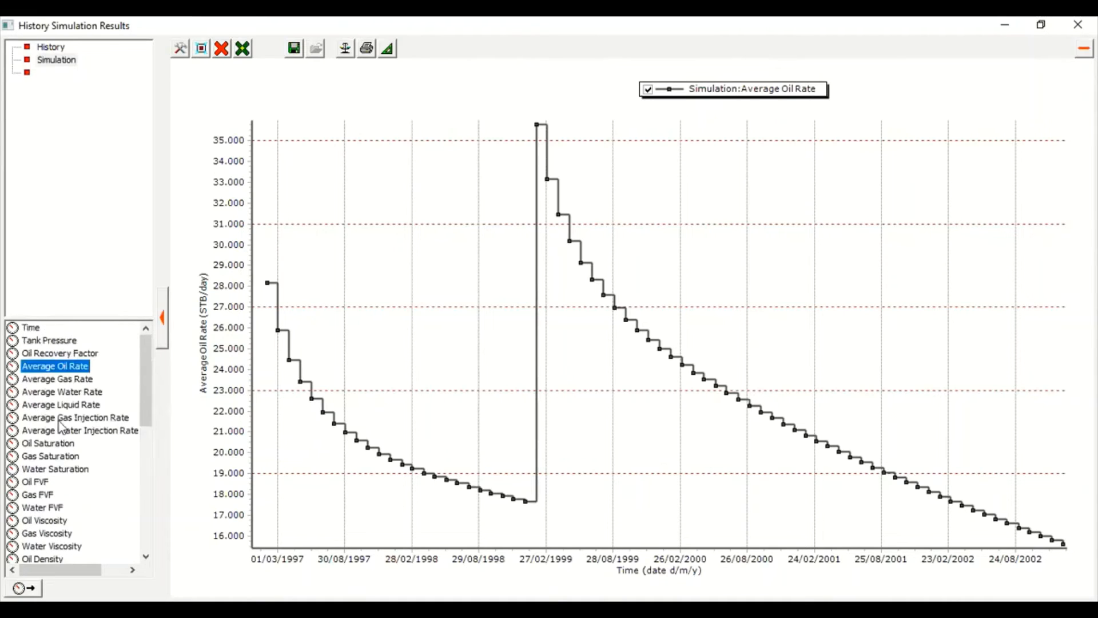
click(72, 379)
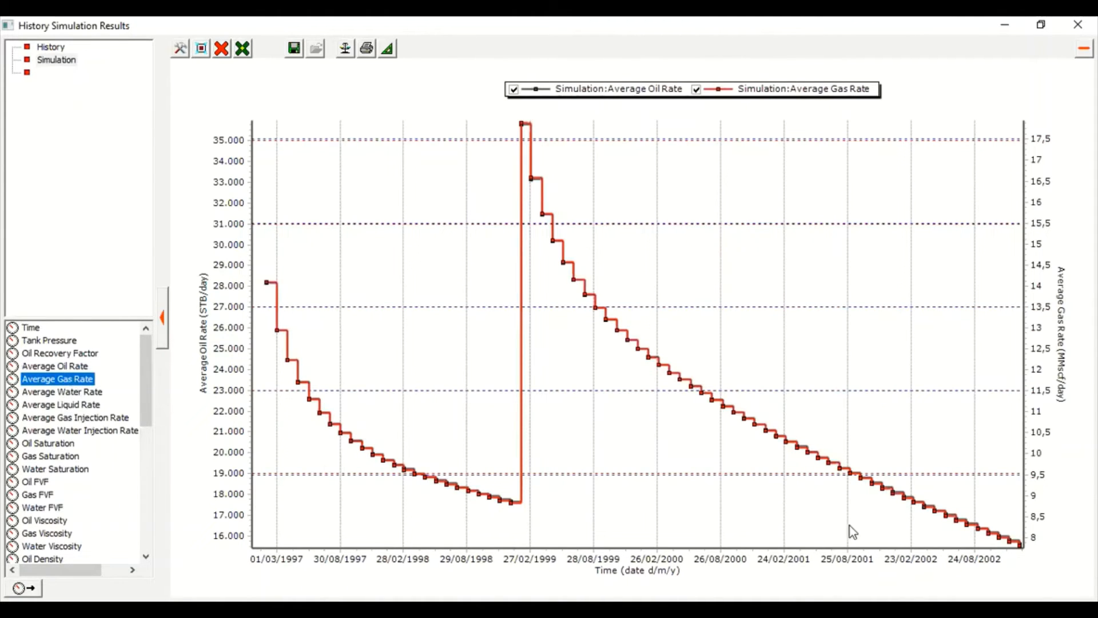
click(48, 394)
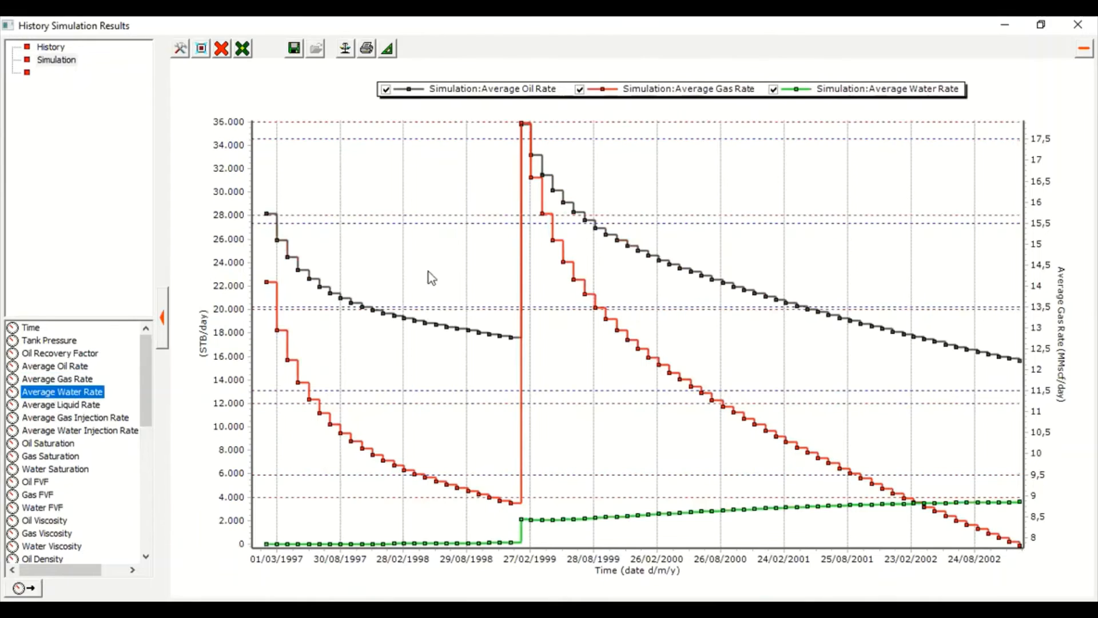
mouse_move(621, 231)
mouse_move(522, 337)
Replace all rate curves with the Simulation oil recovery factor and oil saturation curves and examine both against time.
click(226, 51)
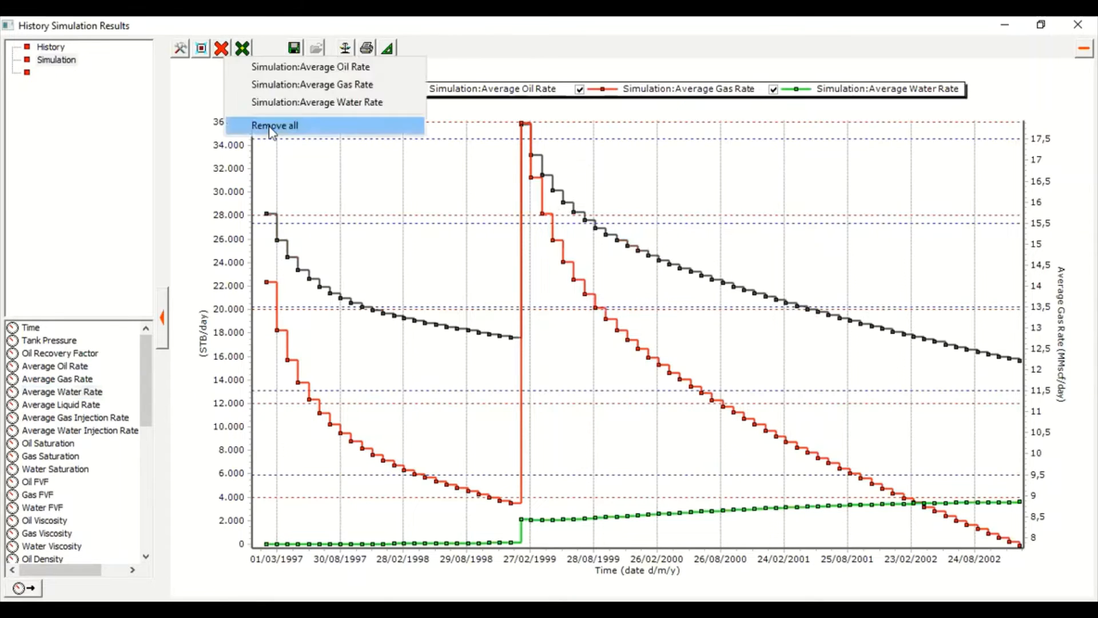
click(263, 122)
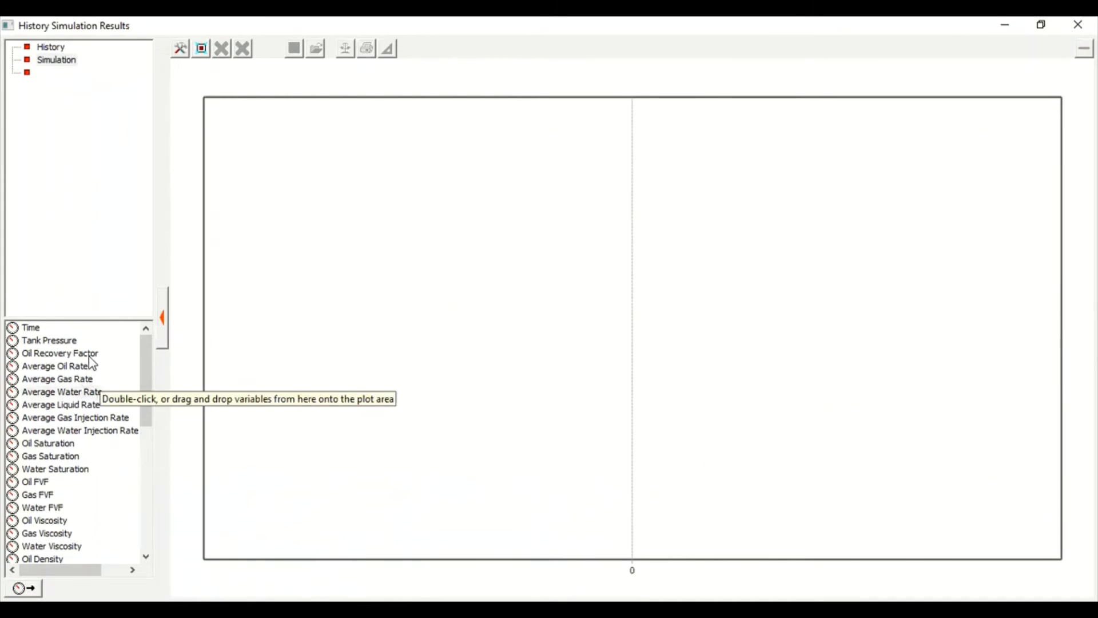
double_click(90, 358)
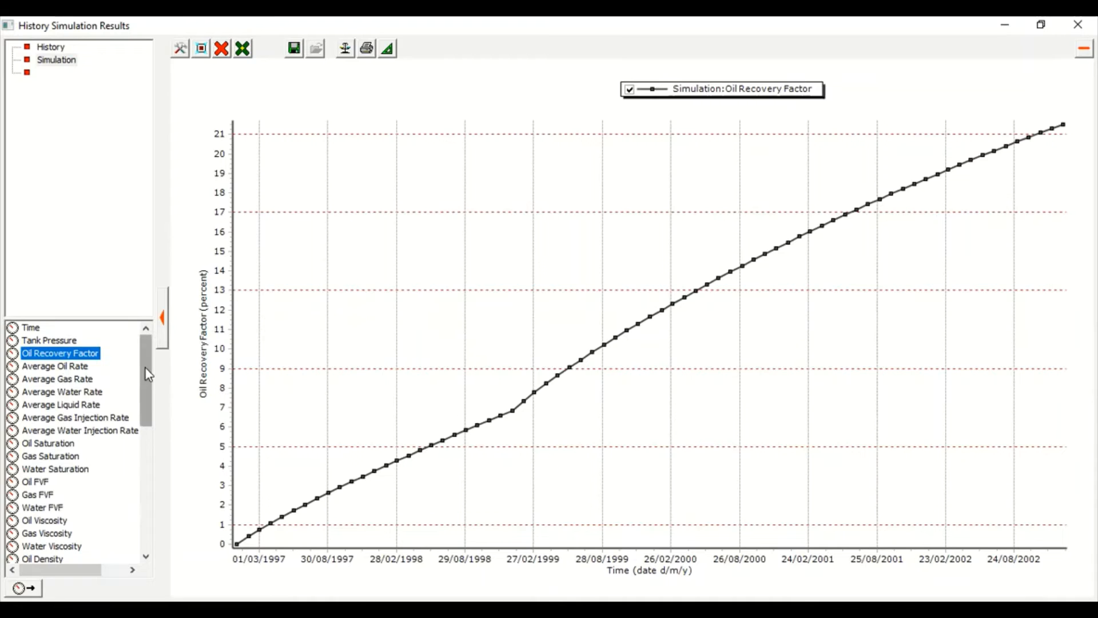
double_click(65, 445)
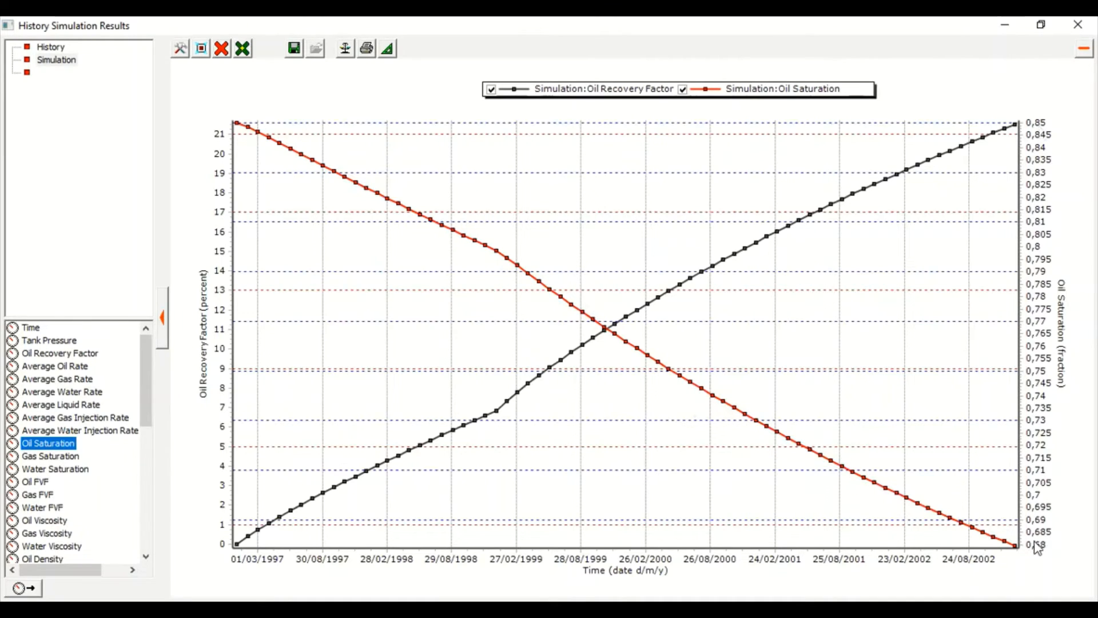
mouse_move(988, 538)
Clear the plot and display the Simulation aquifer influx, reservoir voidage, reservoir injection and reservoir voidage balance curves together.
scroll(72, 541, down, 6)
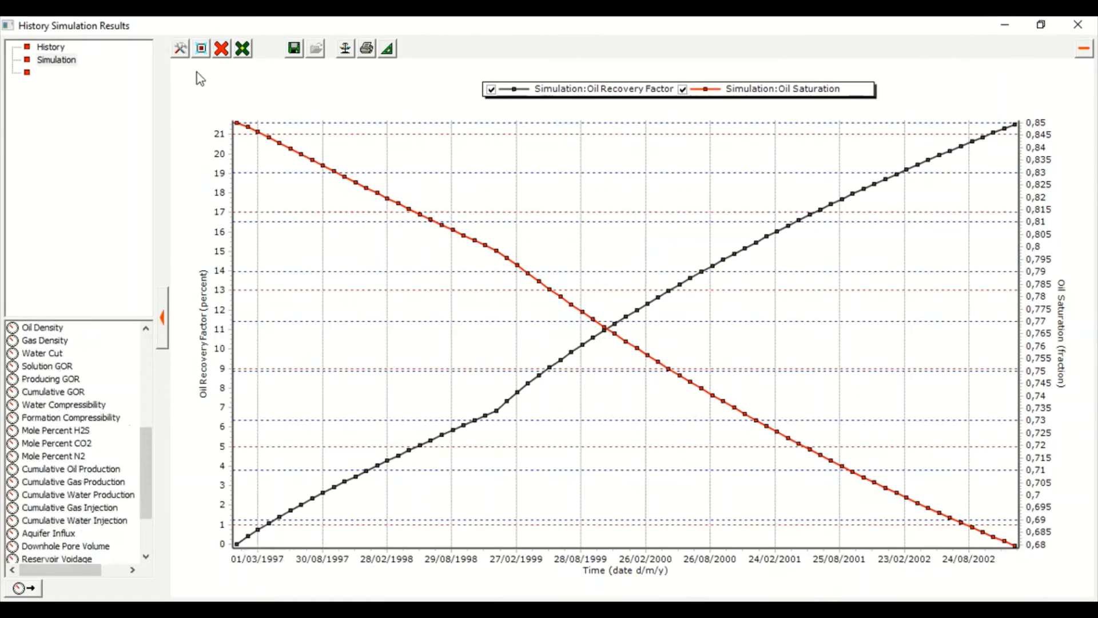
click(222, 50)
click(241, 97)
double_click(57, 532)
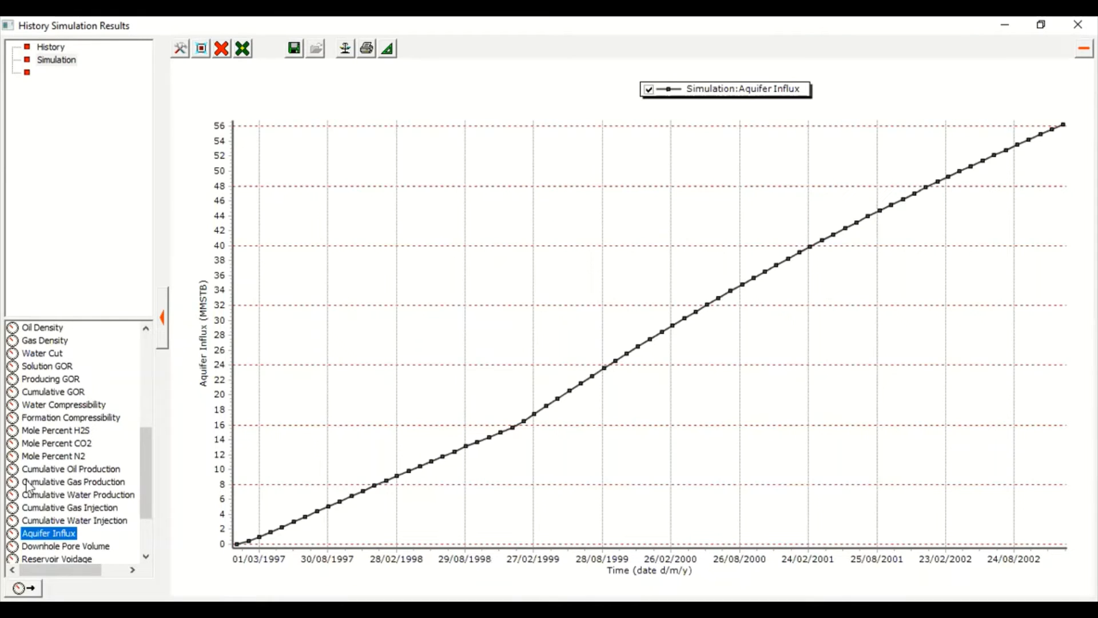
scroll(143, 534, down, 2)
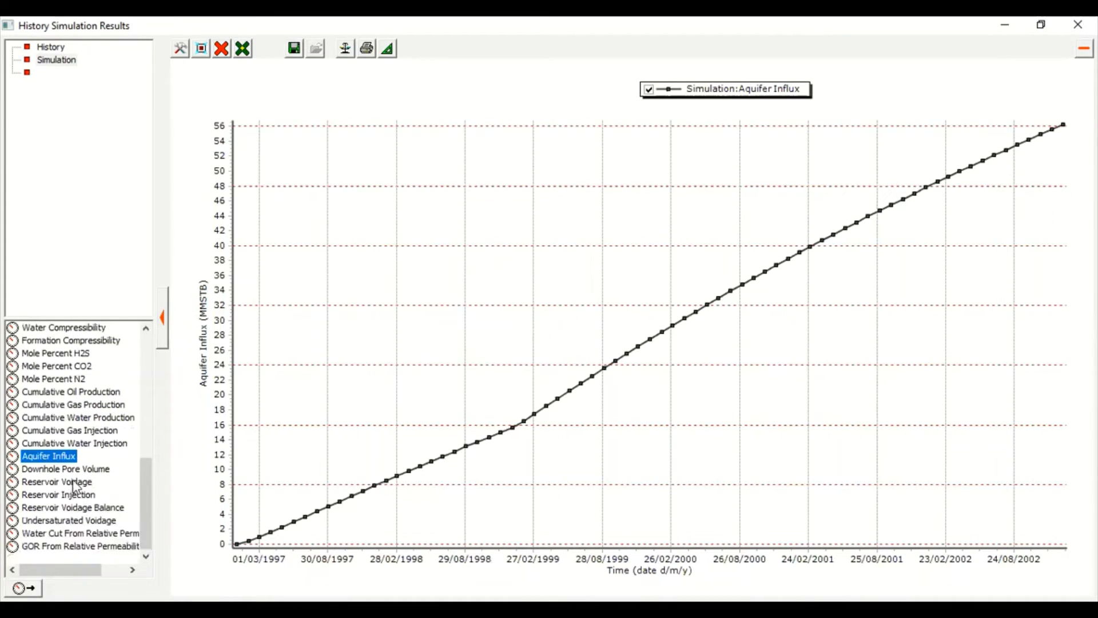
click(75, 482)
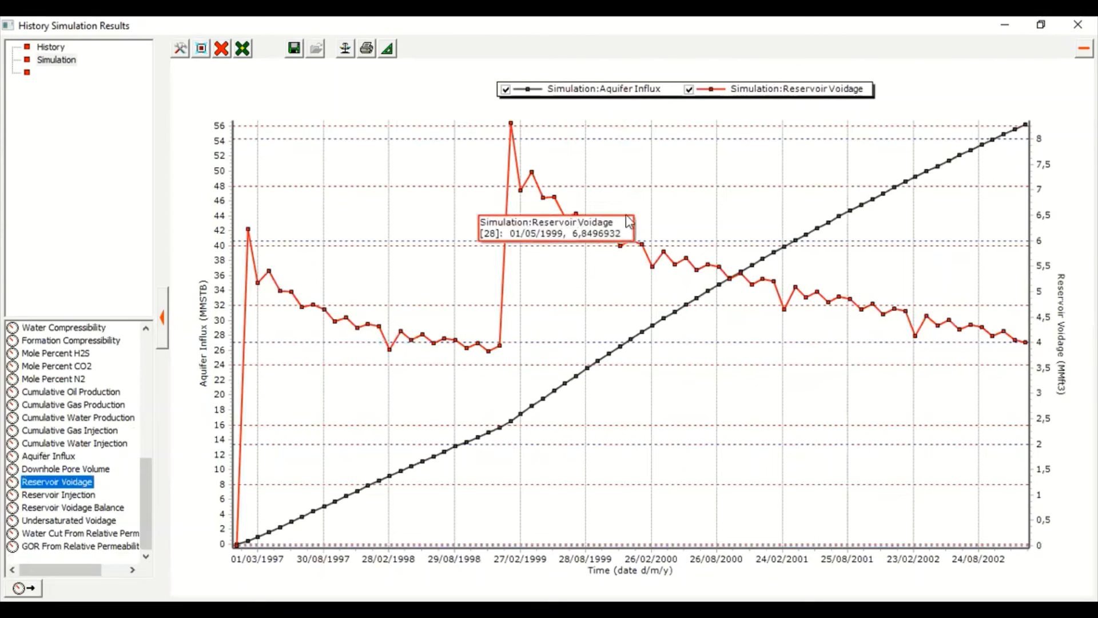
click(59, 495)
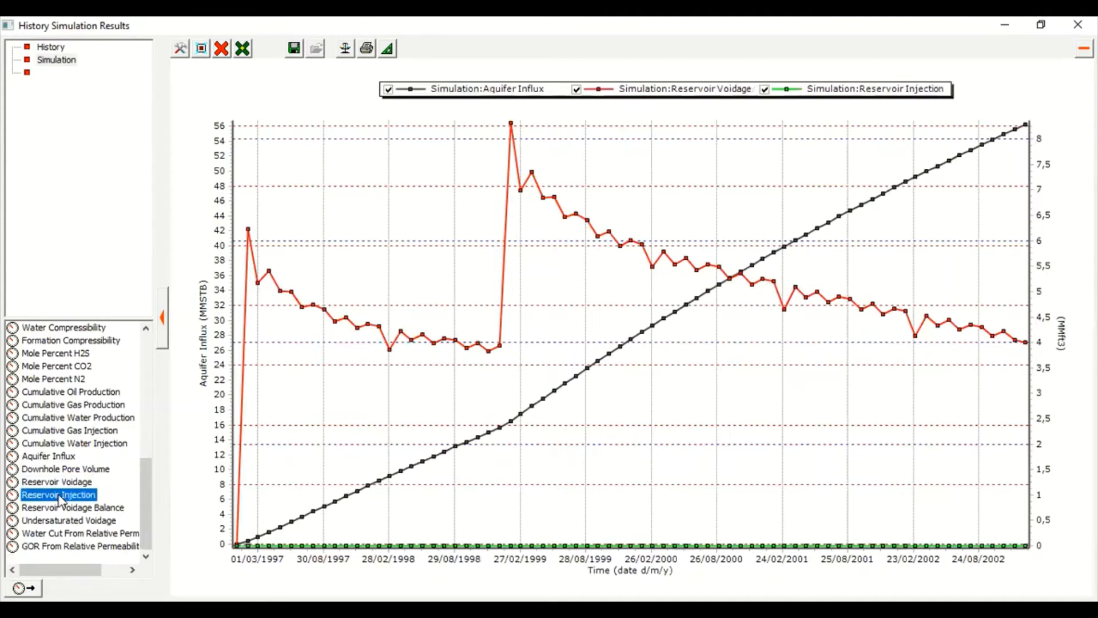
click(92, 507)
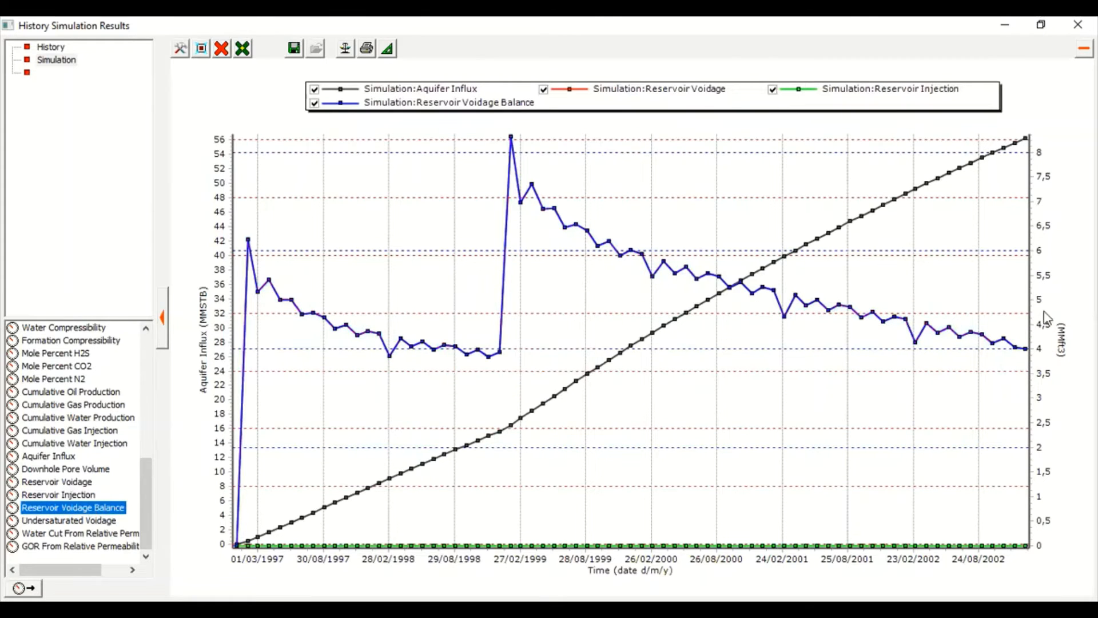
Close the history simulation plot and finish the Run History Simulation dialog to return to the tank model.
click(150, 347)
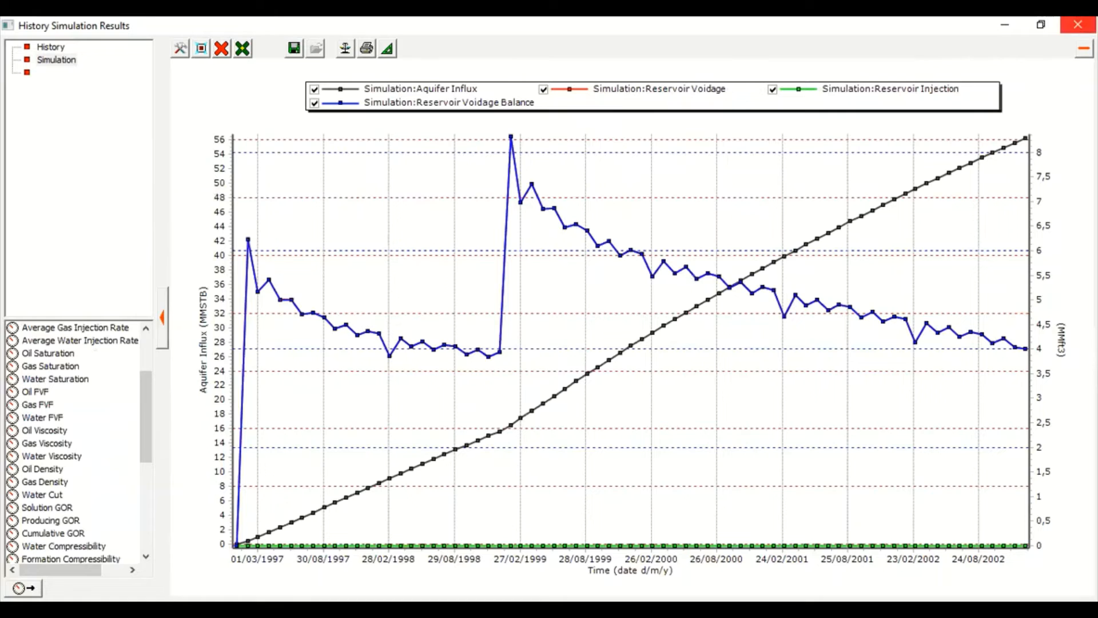
click(1078, 24)
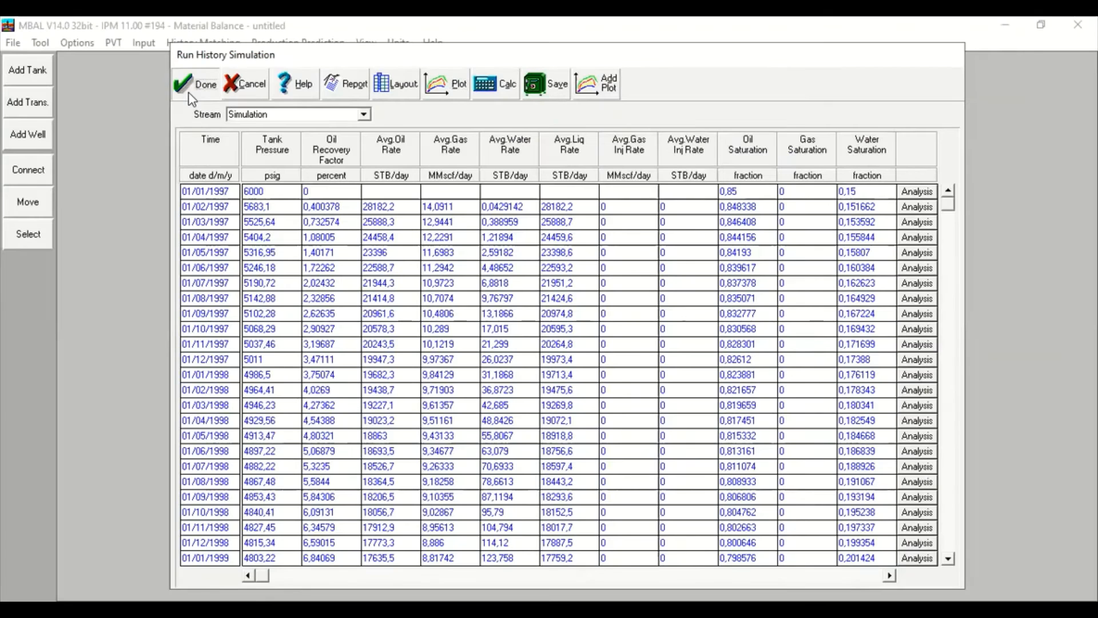
click(204, 93)
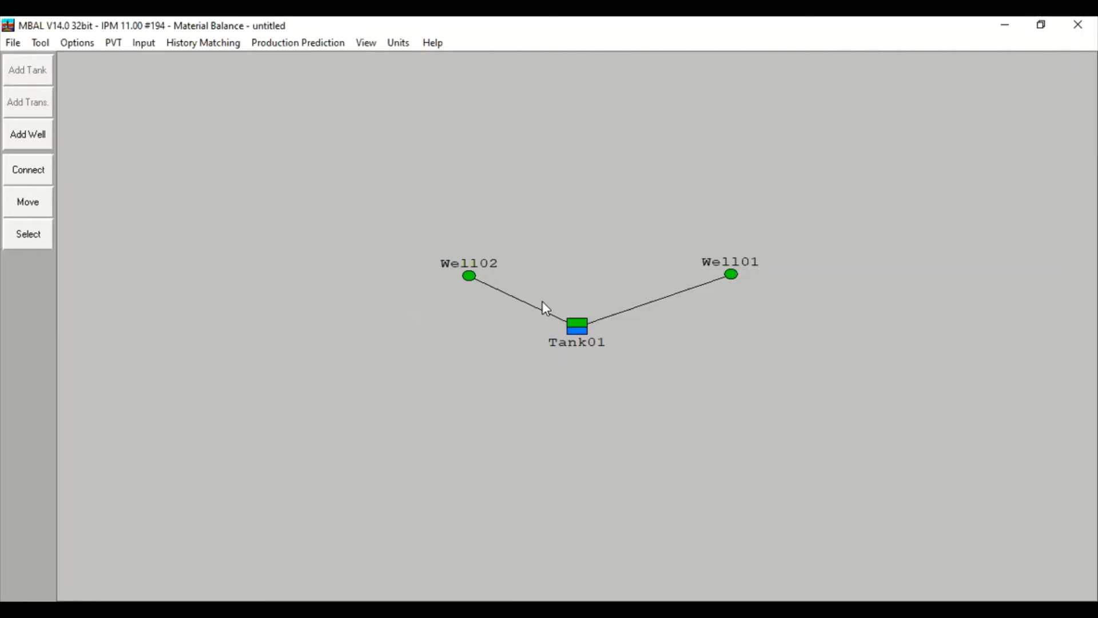
Open Fw Matching from the history matching tools to show the tank's fractional flow against water saturation.
click(211, 46)
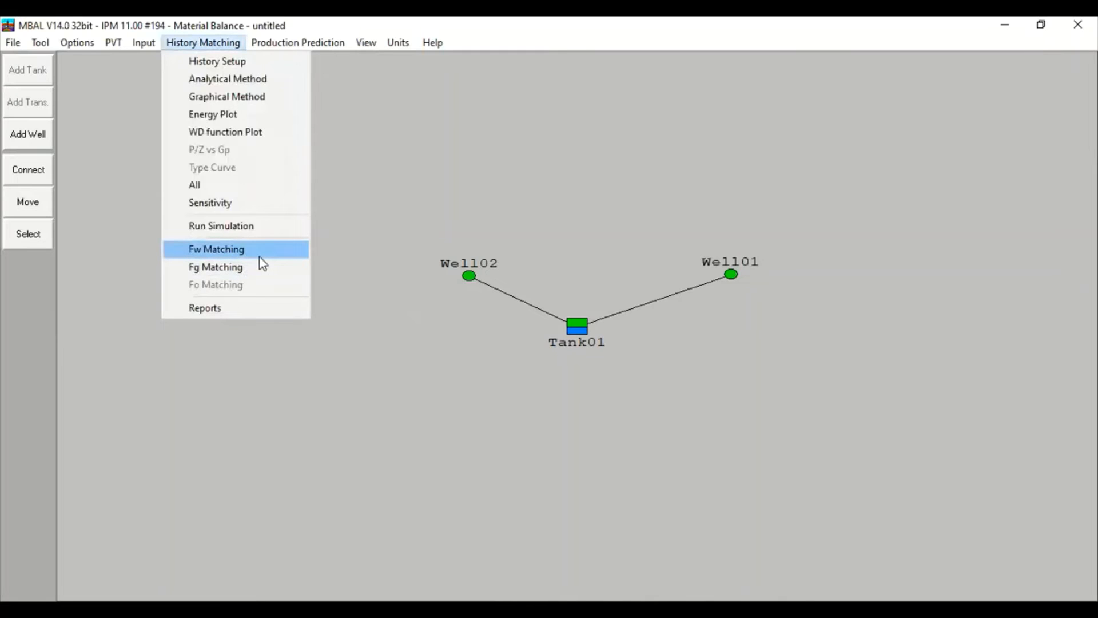
click(303, 52)
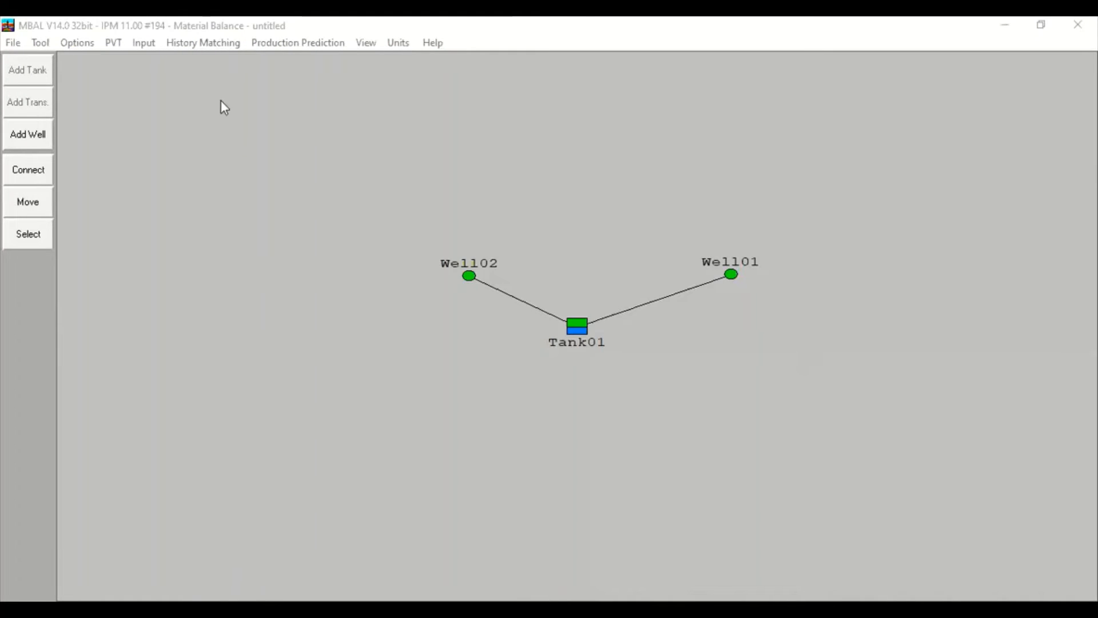
click(228, 46)
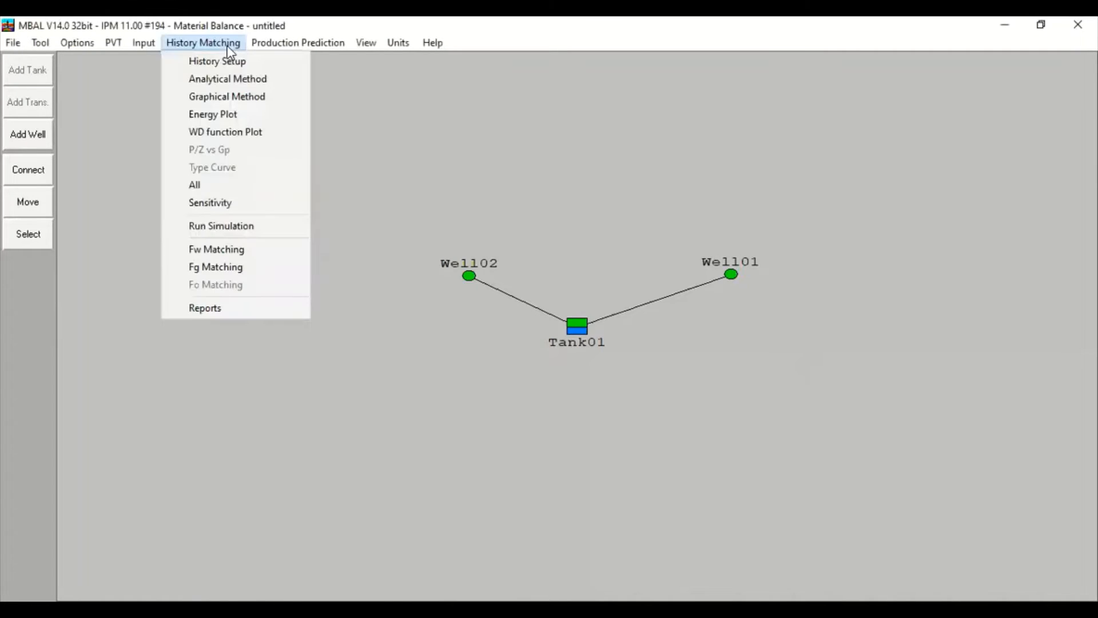
click(218, 250)
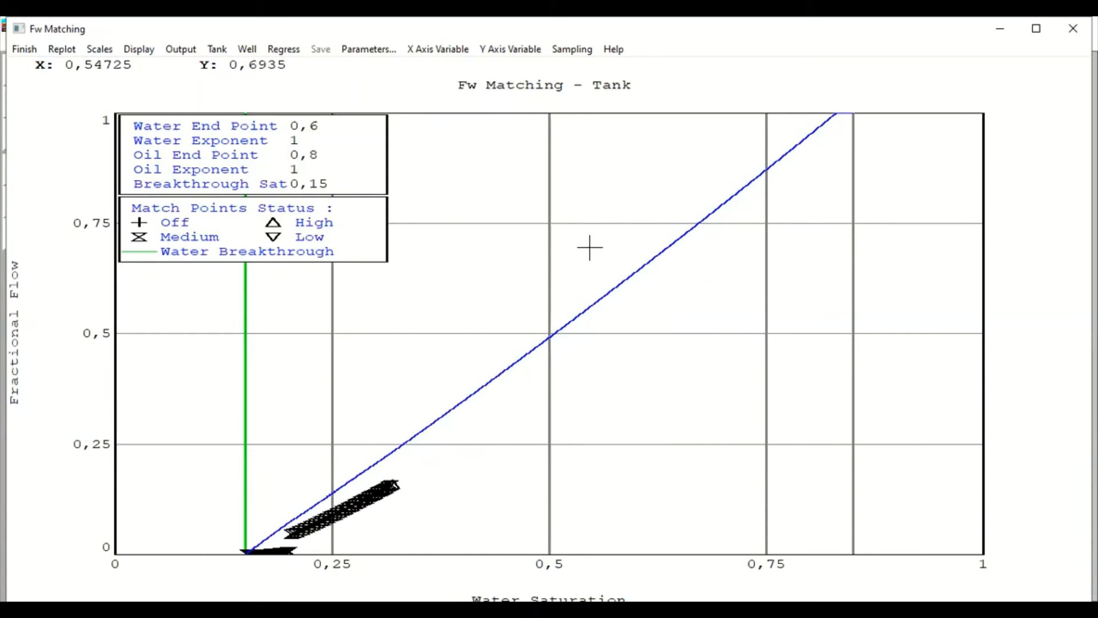
Regress Well01's Fw curve on the default variables and save the results in its relative permeability parameters while switching to Well02.
click(246, 50)
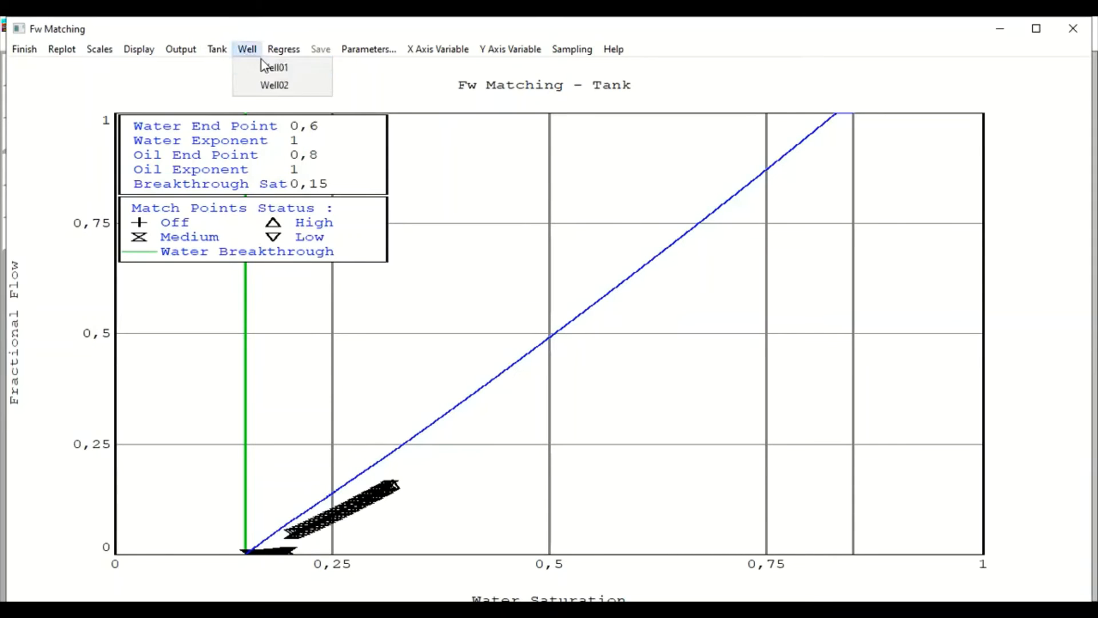
click(294, 71)
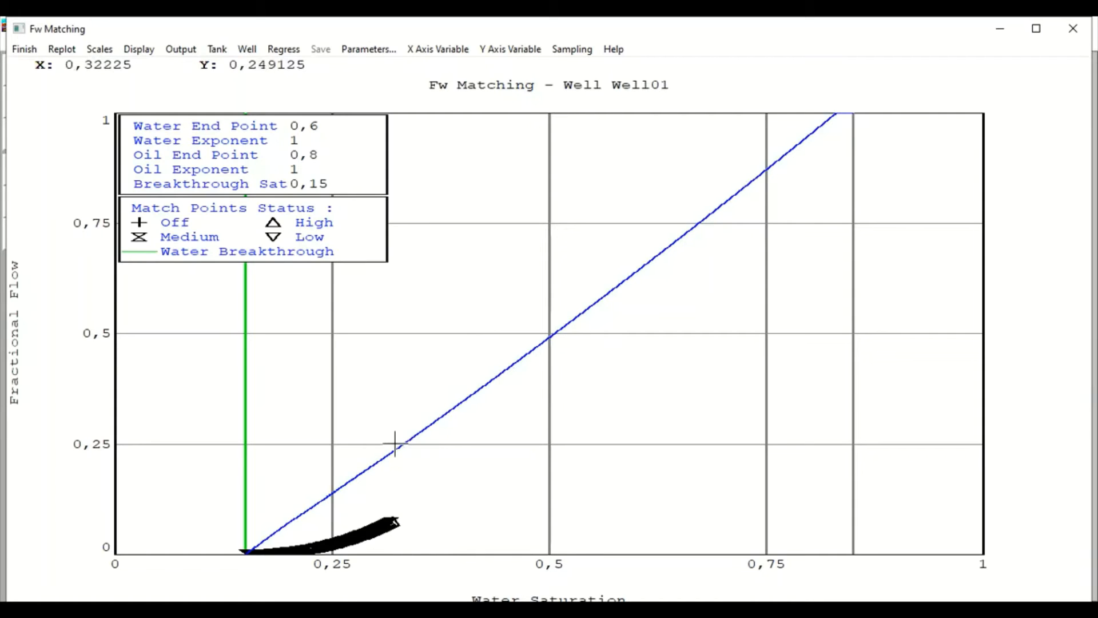
click(291, 50)
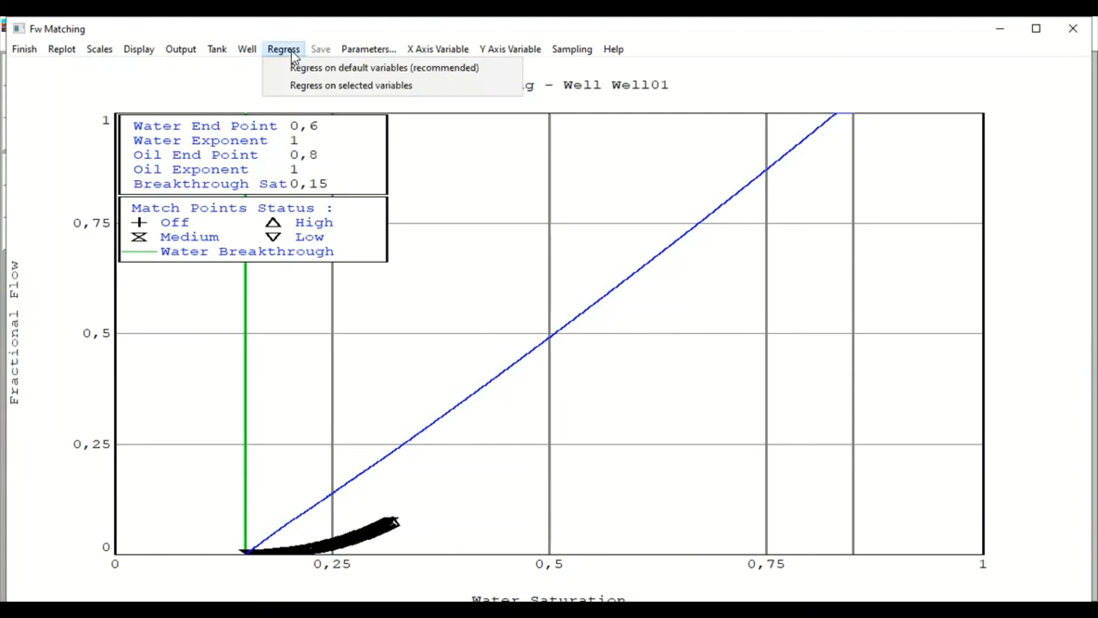
click(438, 68)
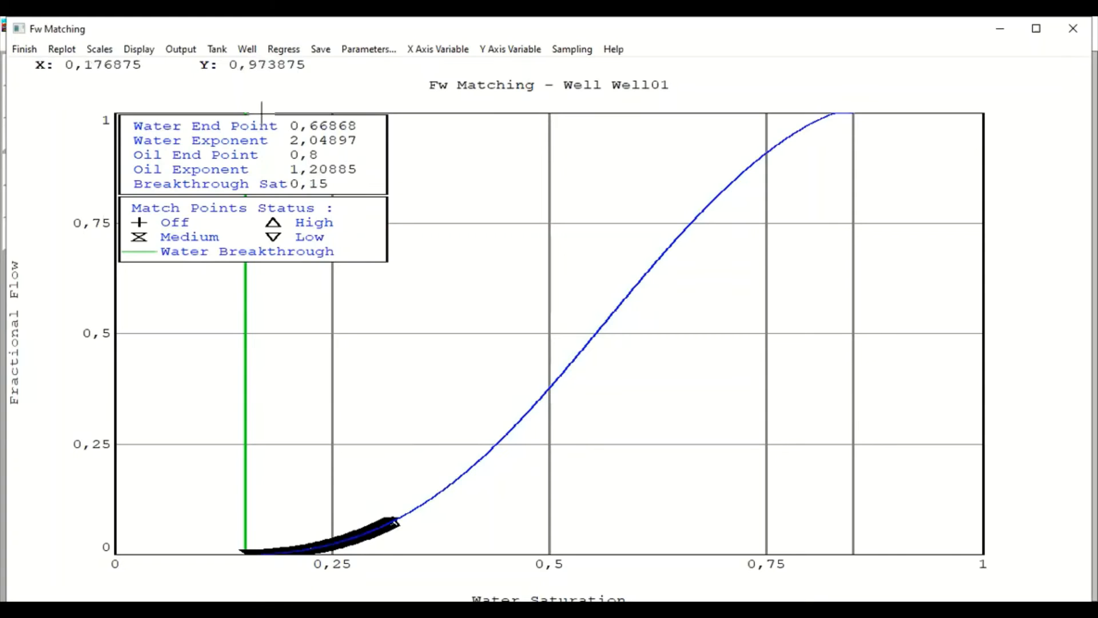
click(248, 50)
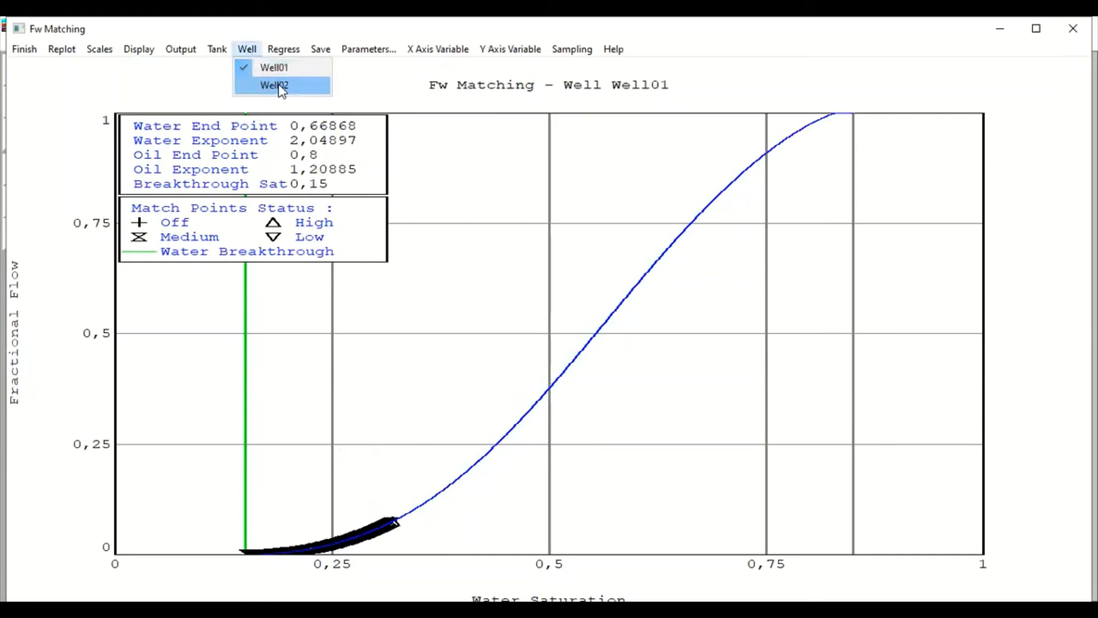
click(275, 85)
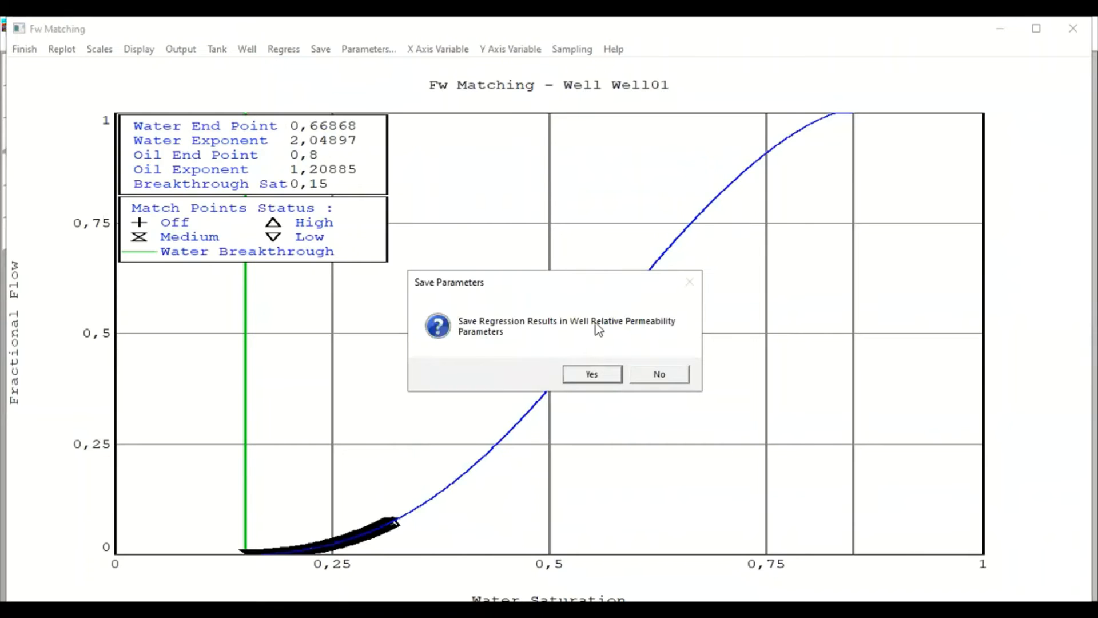
click(593, 374)
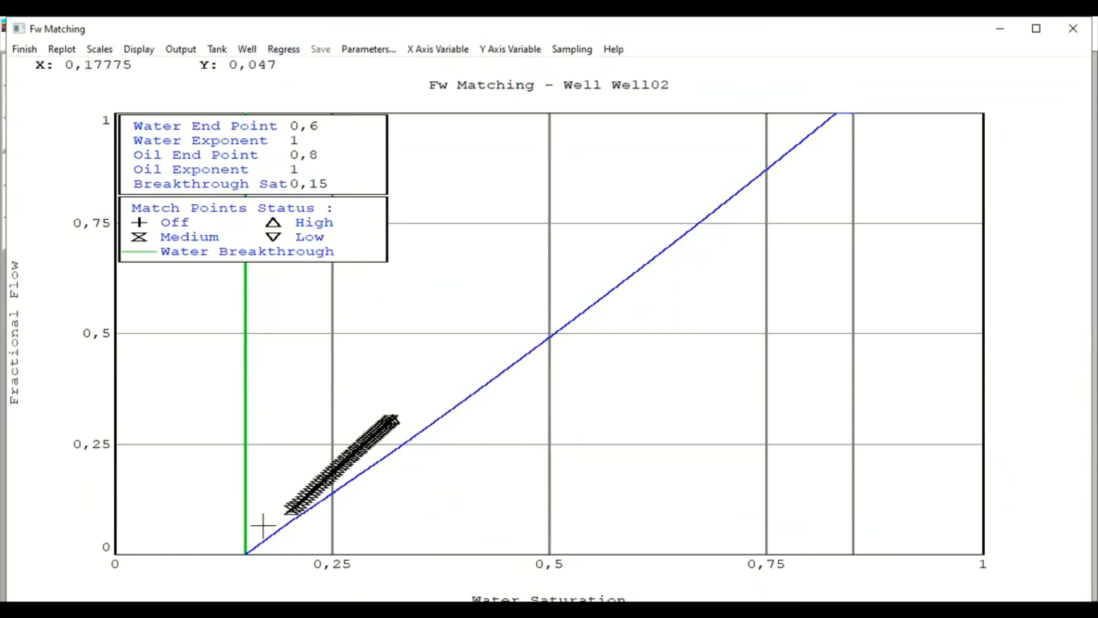
Regress Well02's Fw curve on the default variables and save the results in its relative permeability parameters while switching to the tank.
click(296, 50)
click(308, 68)
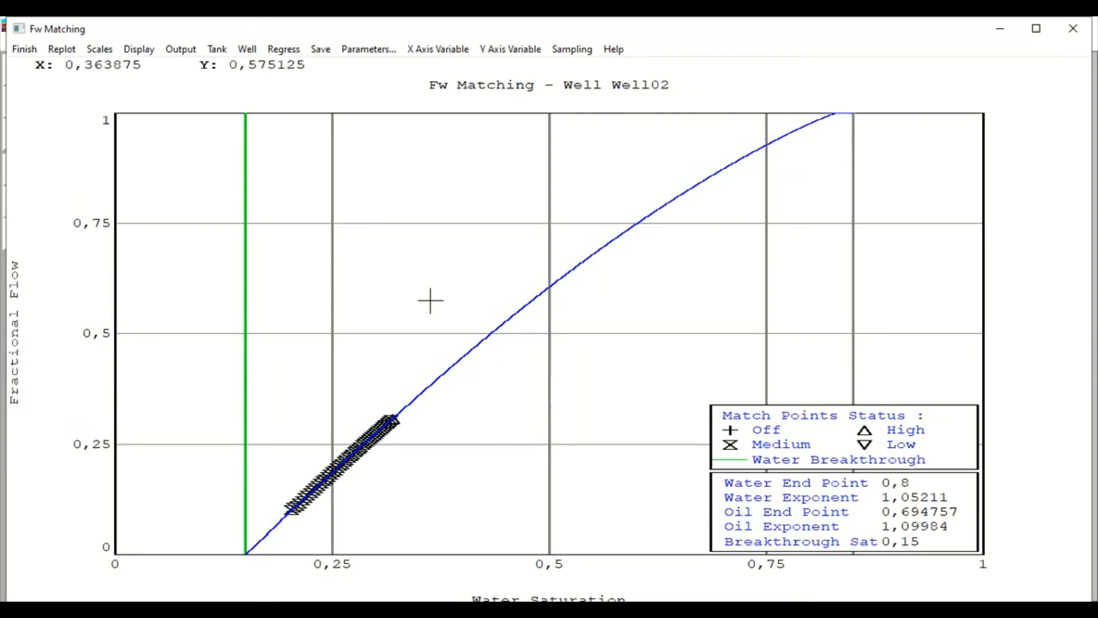
click(225, 54)
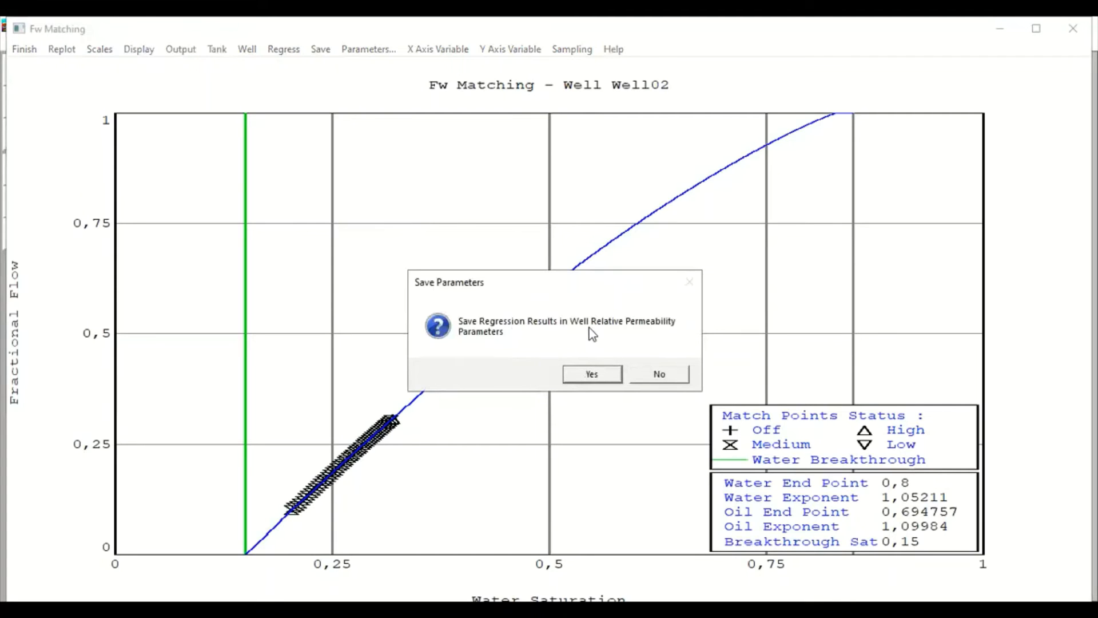
click(592, 375)
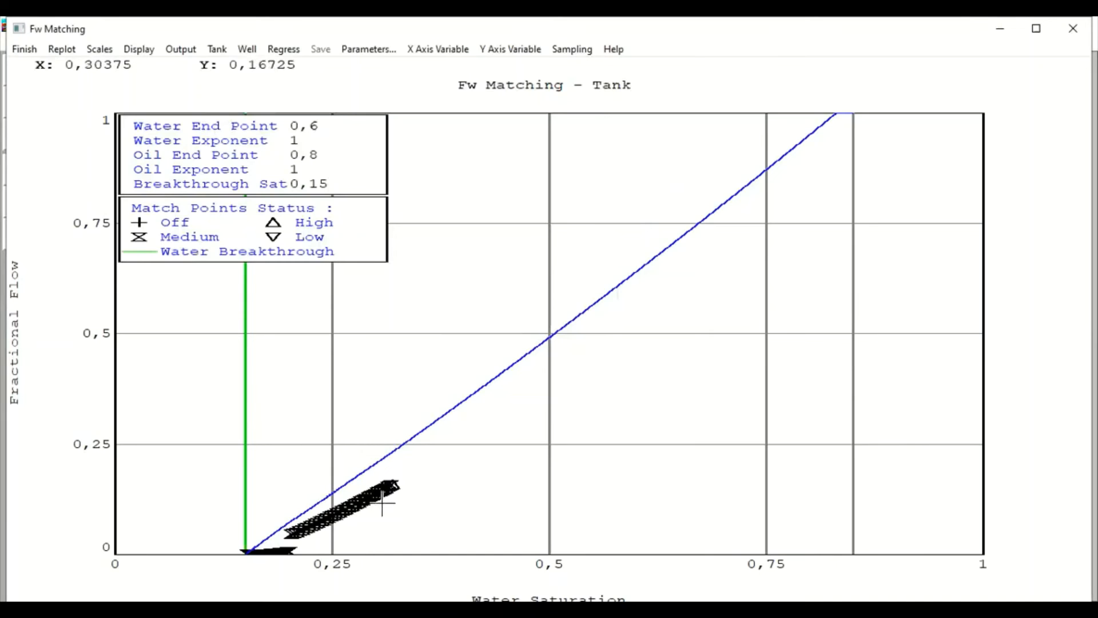
Review the matched Fw curves of Well01 and Well02 and finish Fw Matching.
click(253, 50)
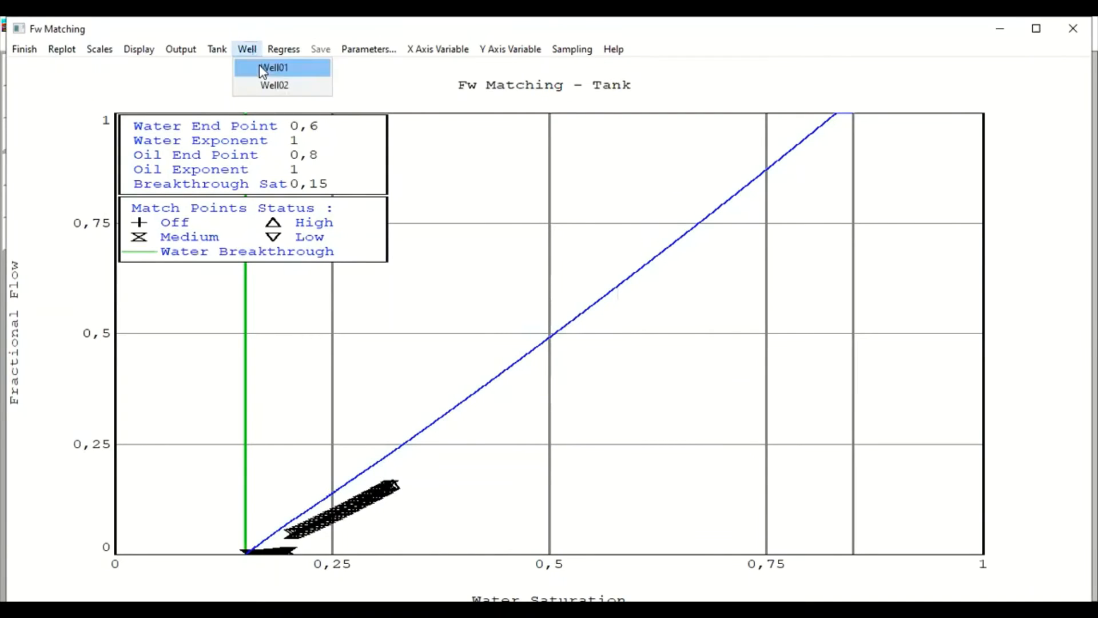
click(260, 67)
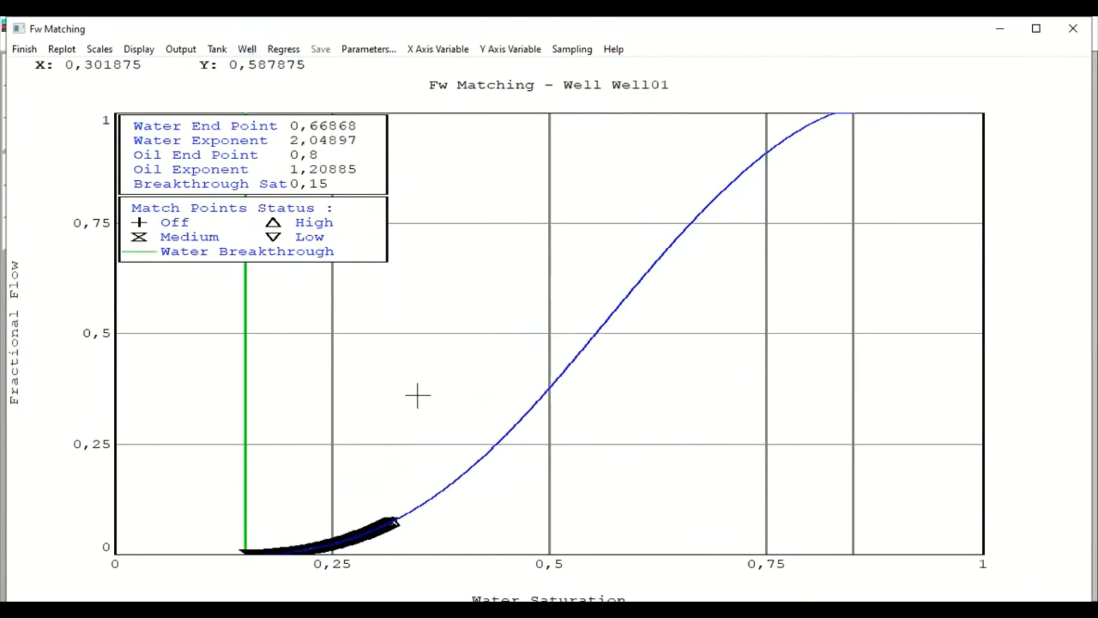
click(254, 51)
click(273, 88)
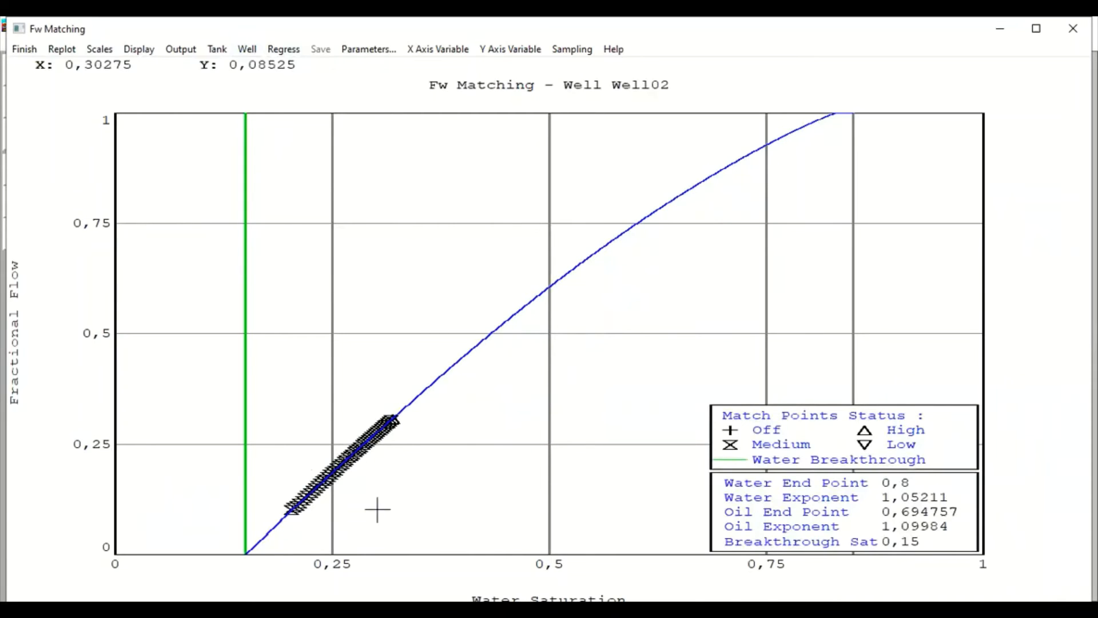
click(34, 50)
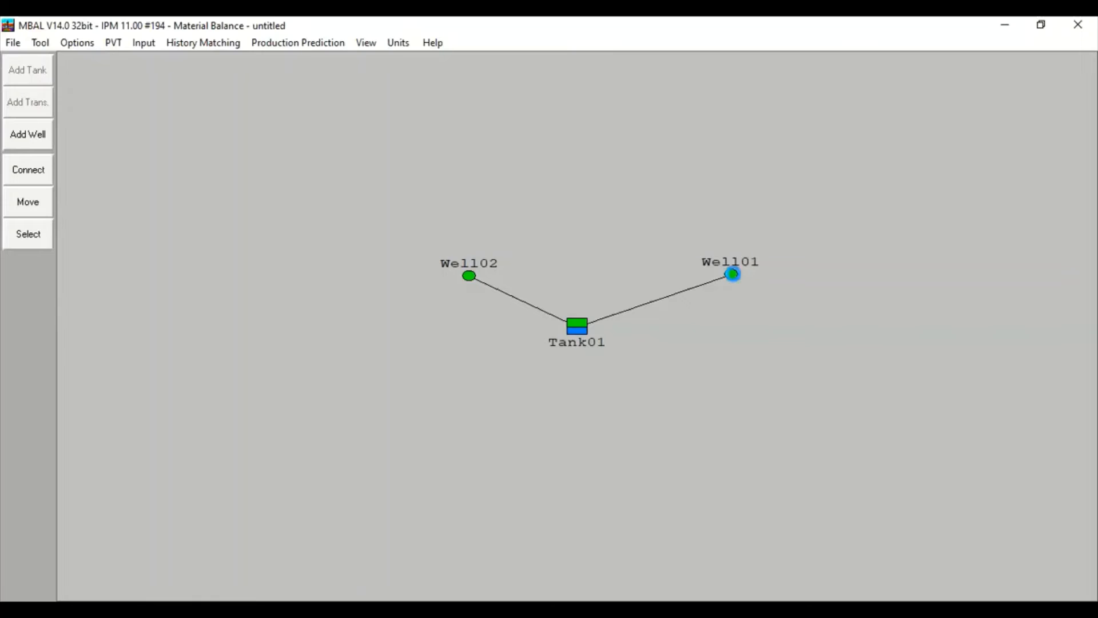
Inspect Well01's relative permeability data, try to plot its curves, and close the well input data.
double_click(733, 274)
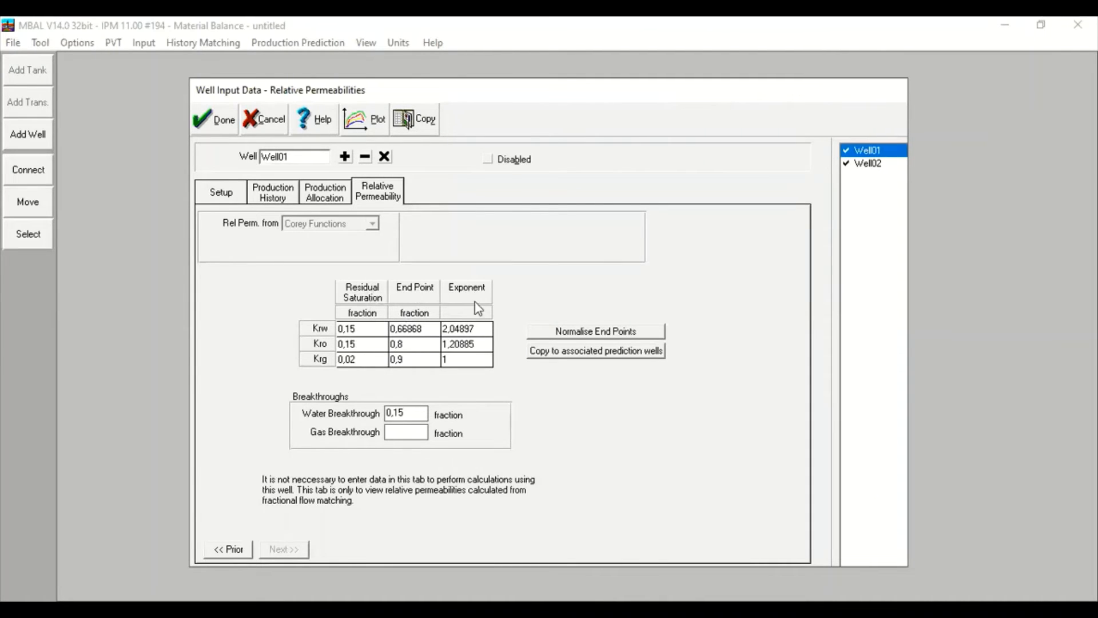
click(372, 125)
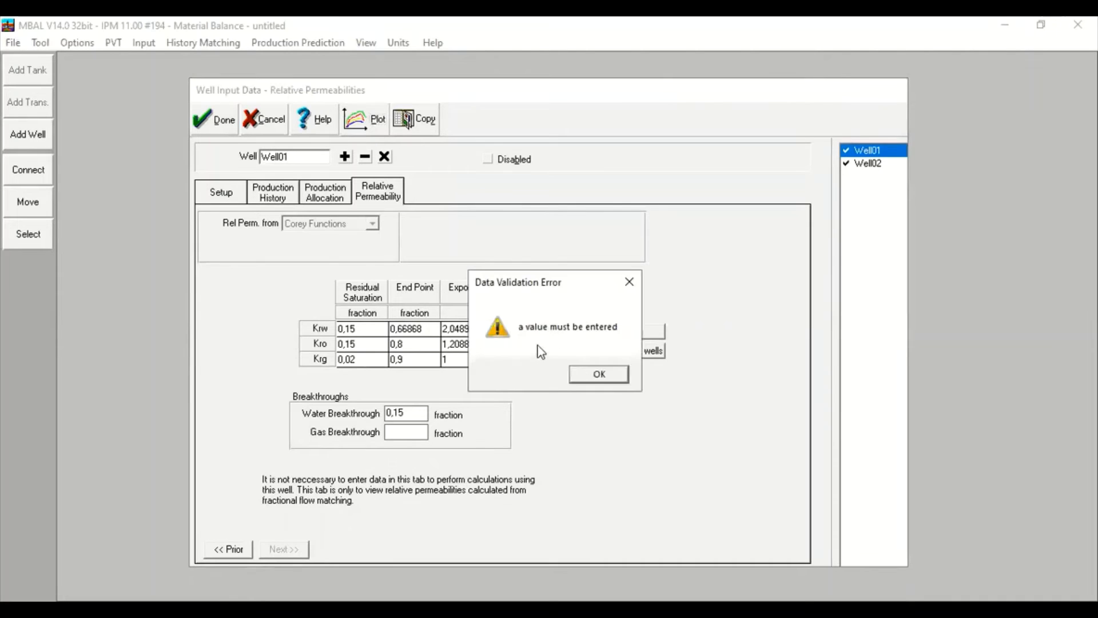
click(601, 376)
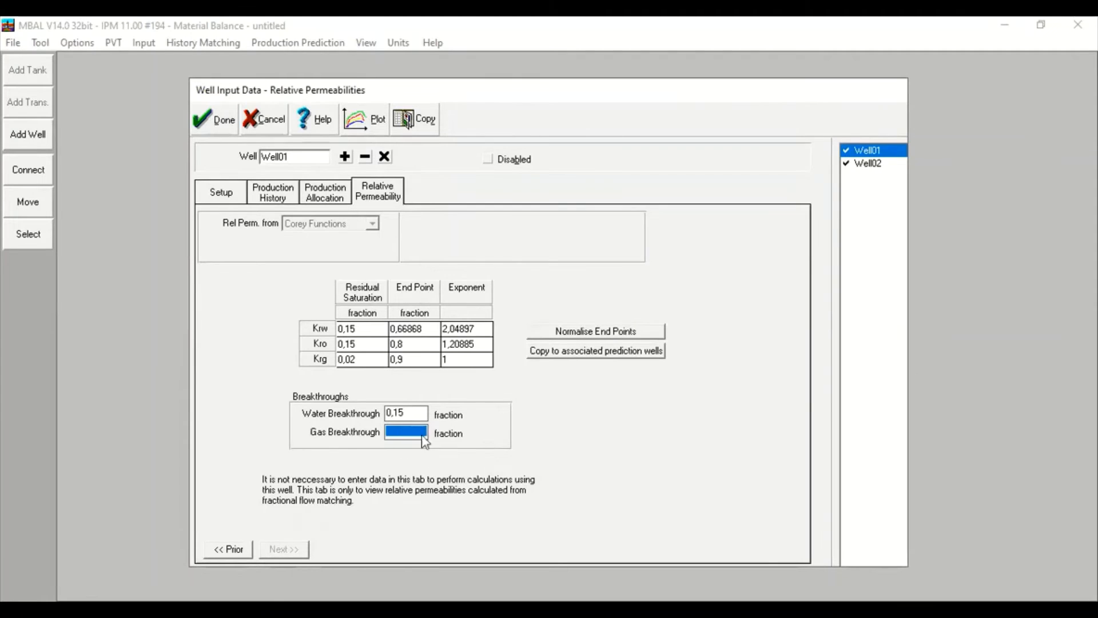
click(404, 433)
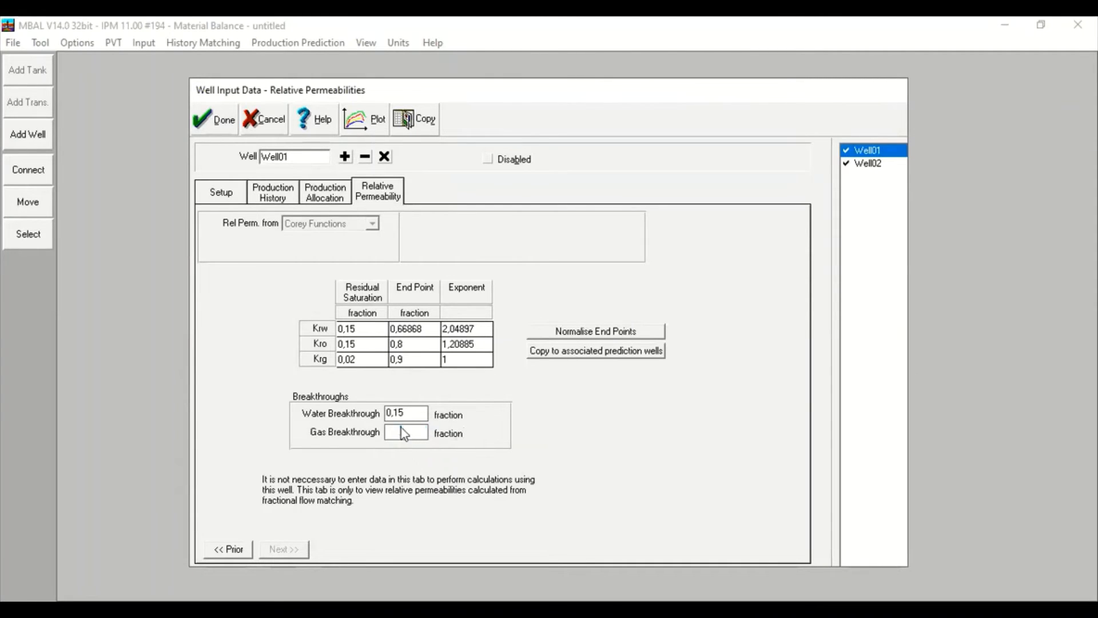
click(220, 126)
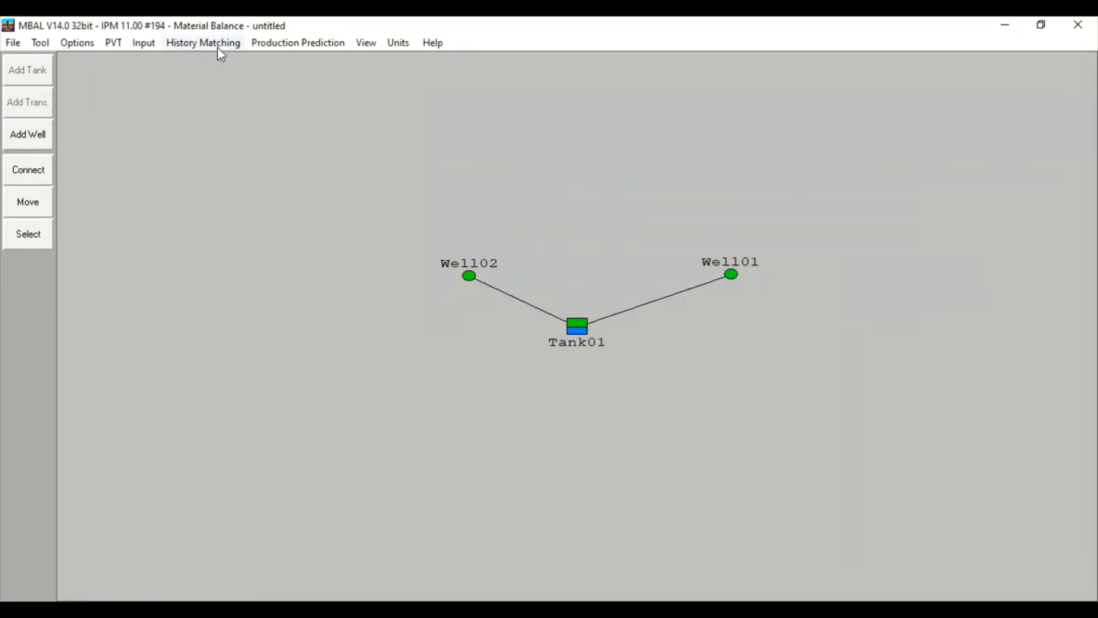
Reopen Fw Matching to check both wells' curves, and inspect Well02's relative permeability data.
click(217, 46)
click(241, 248)
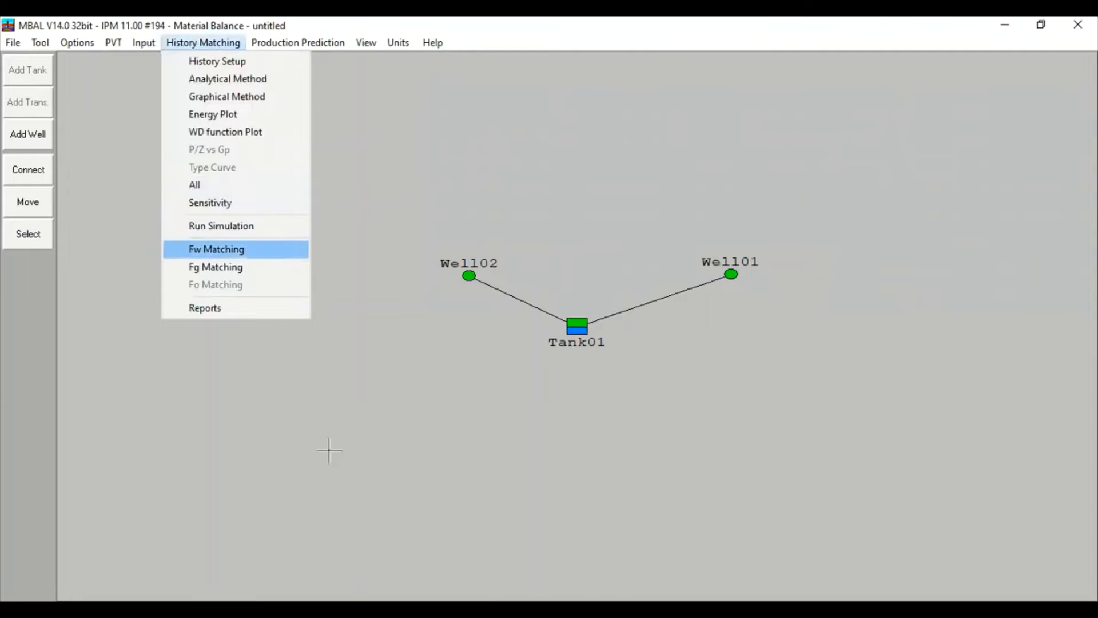
click(245, 50)
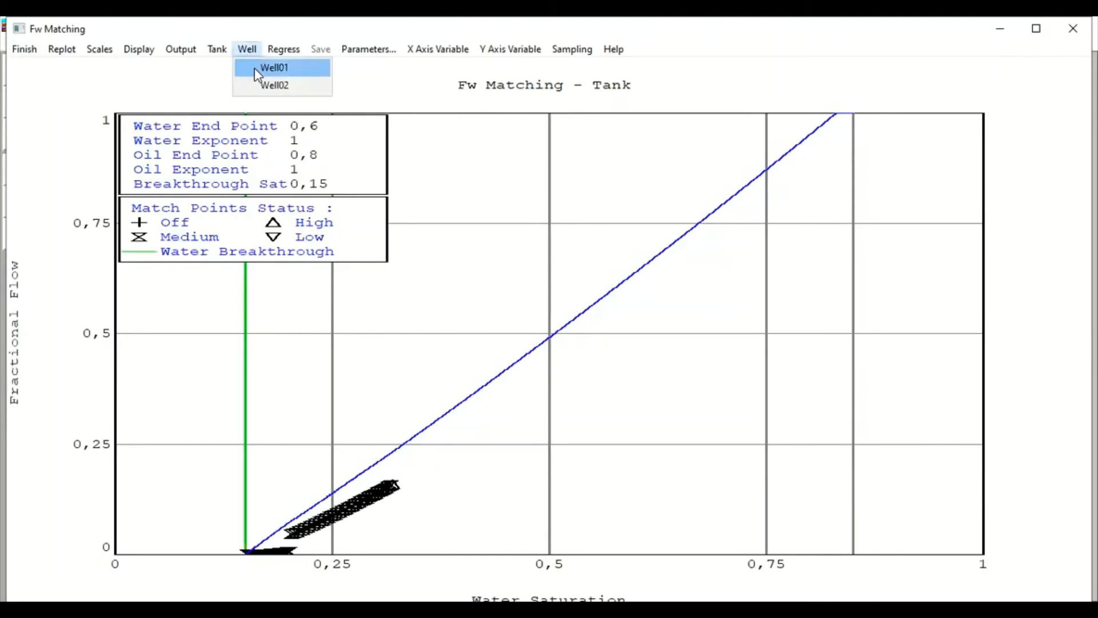
click(268, 68)
click(247, 49)
click(274, 85)
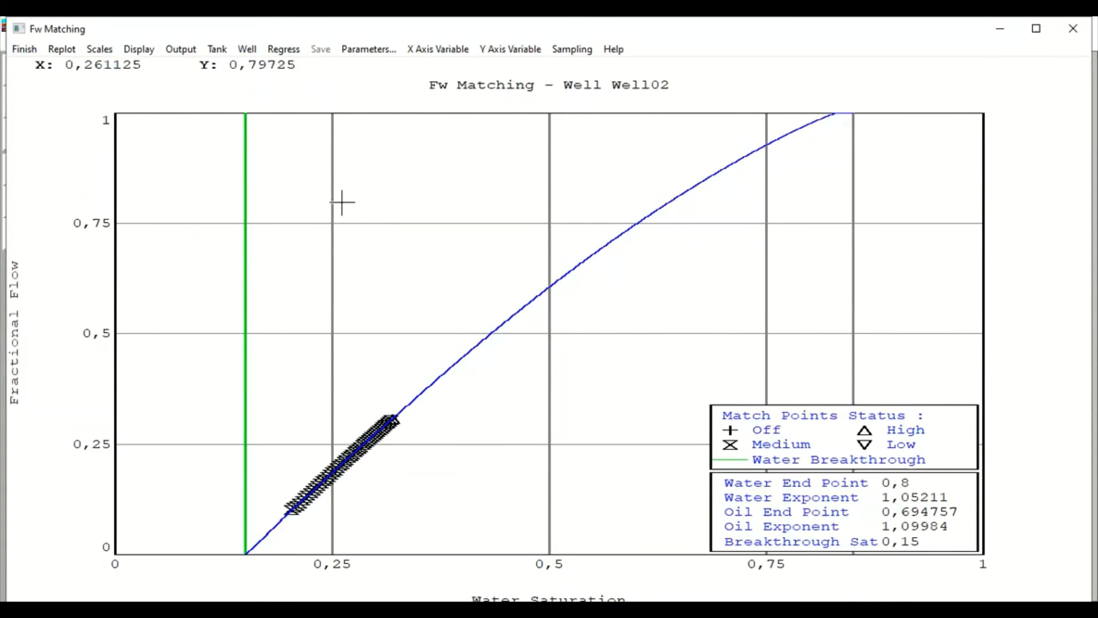
click(28, 50)
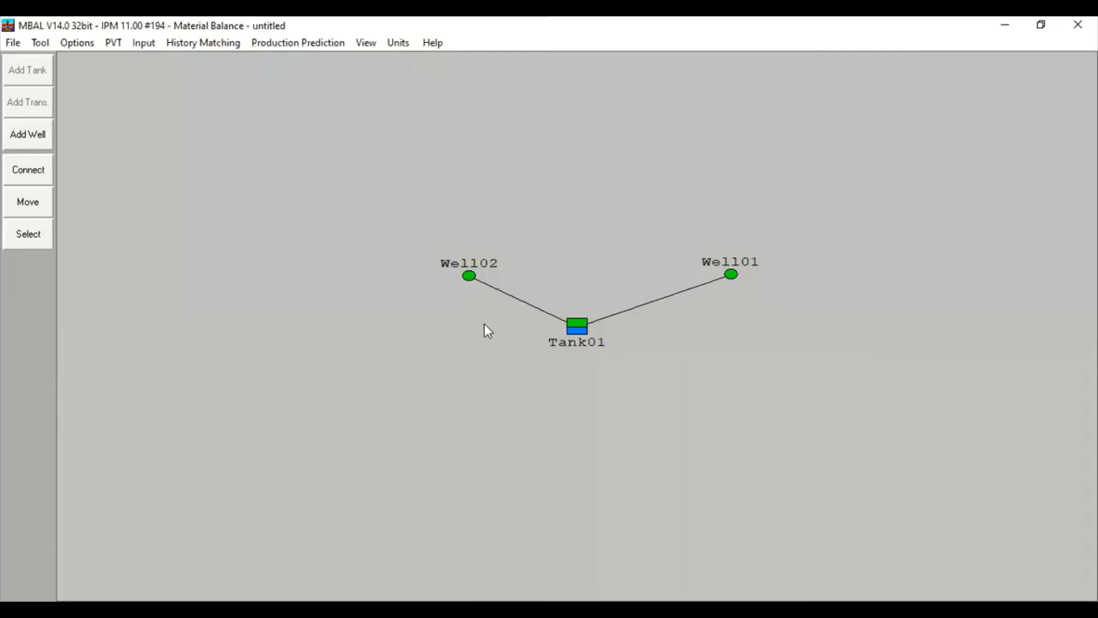
double_click(469, 276)
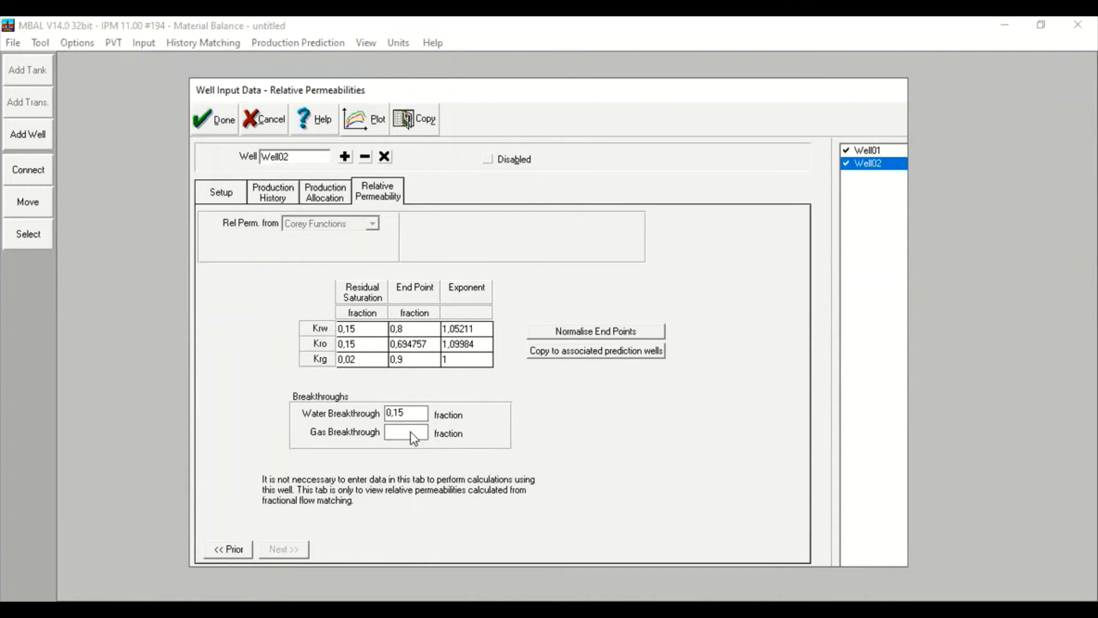
click(220, 122)
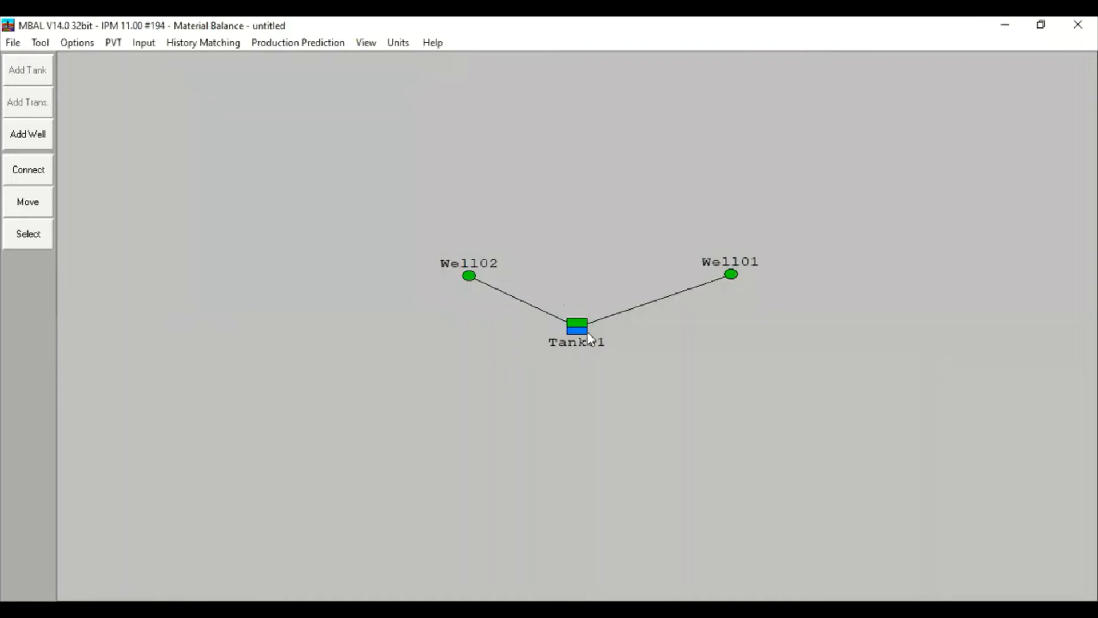
Review the Analytical Method plot and the Havlena-Odeh Graphical Method plot at full size, closing each one.
double_click(575, 325)
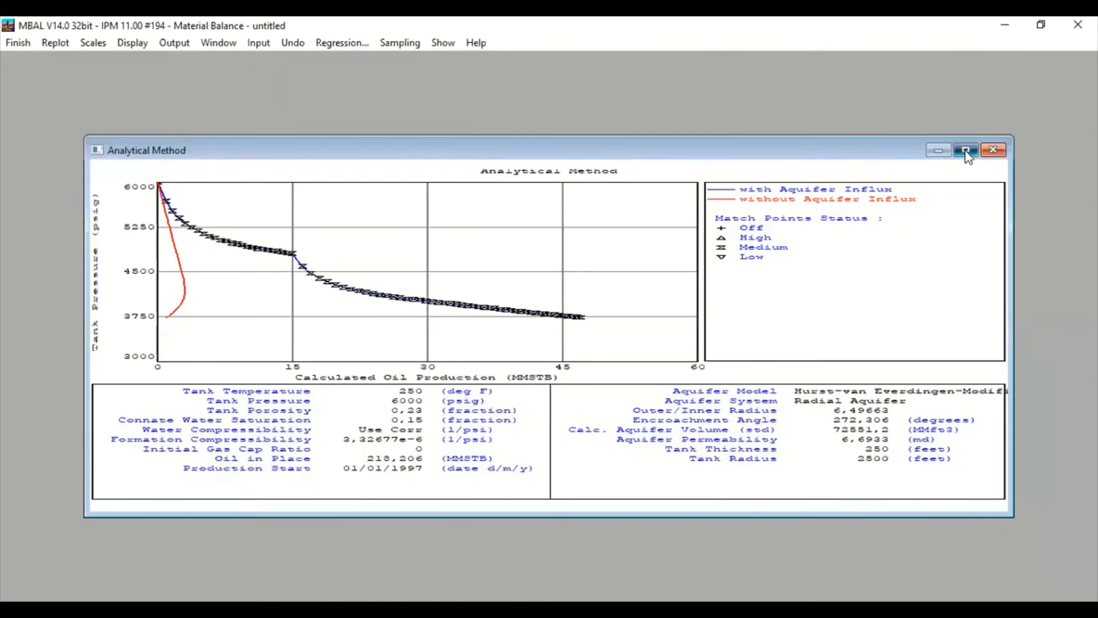
click(976, 148)
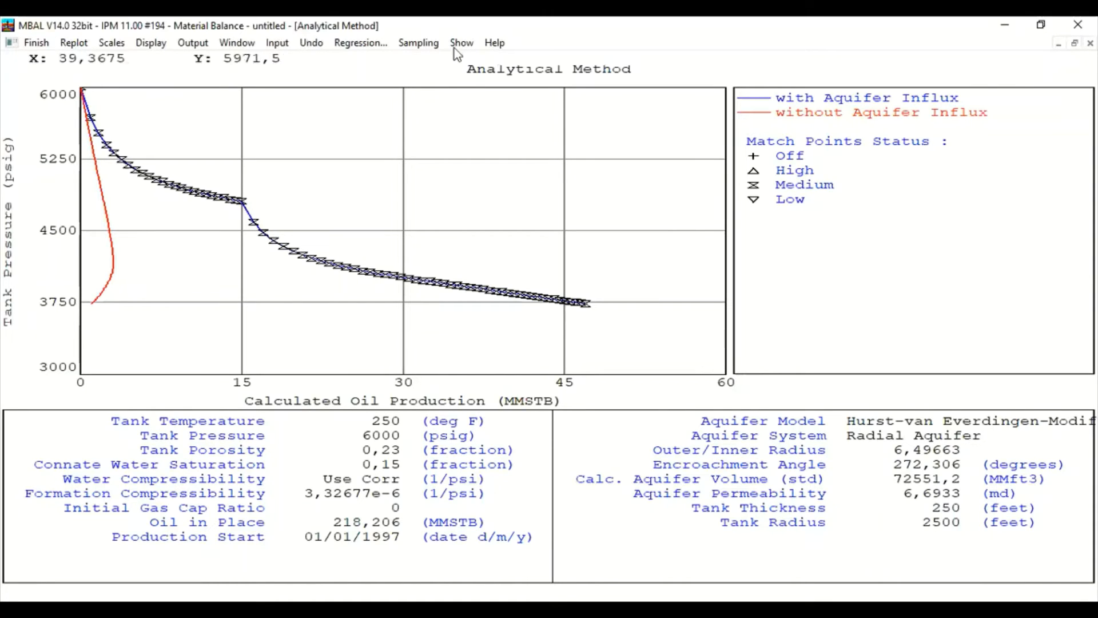
click(35, 43)
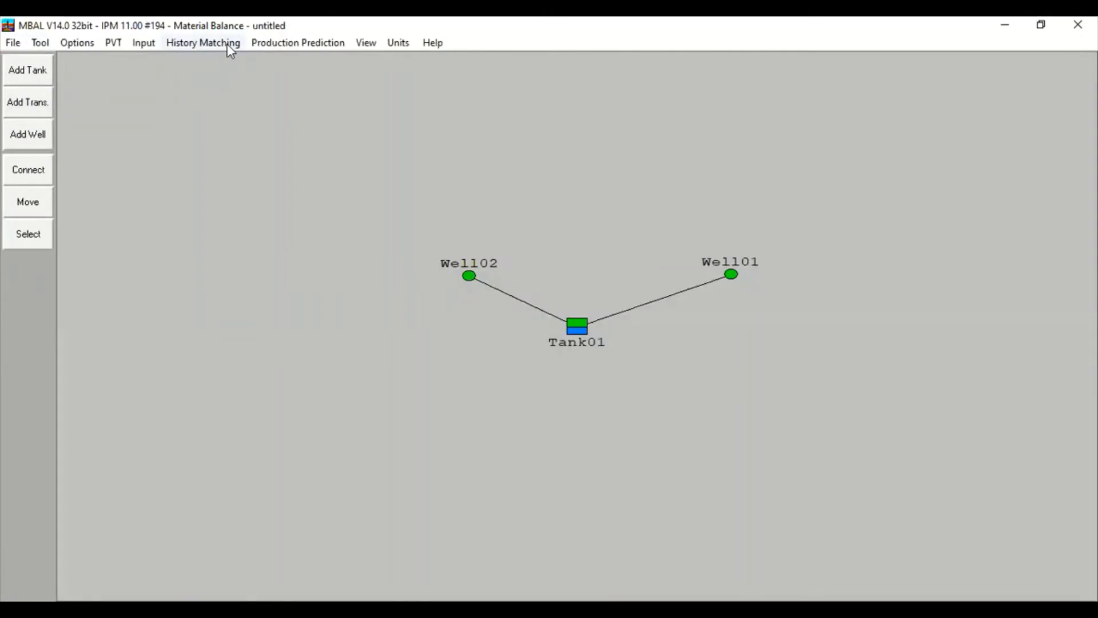
click(229, 43)
click(232, 95)
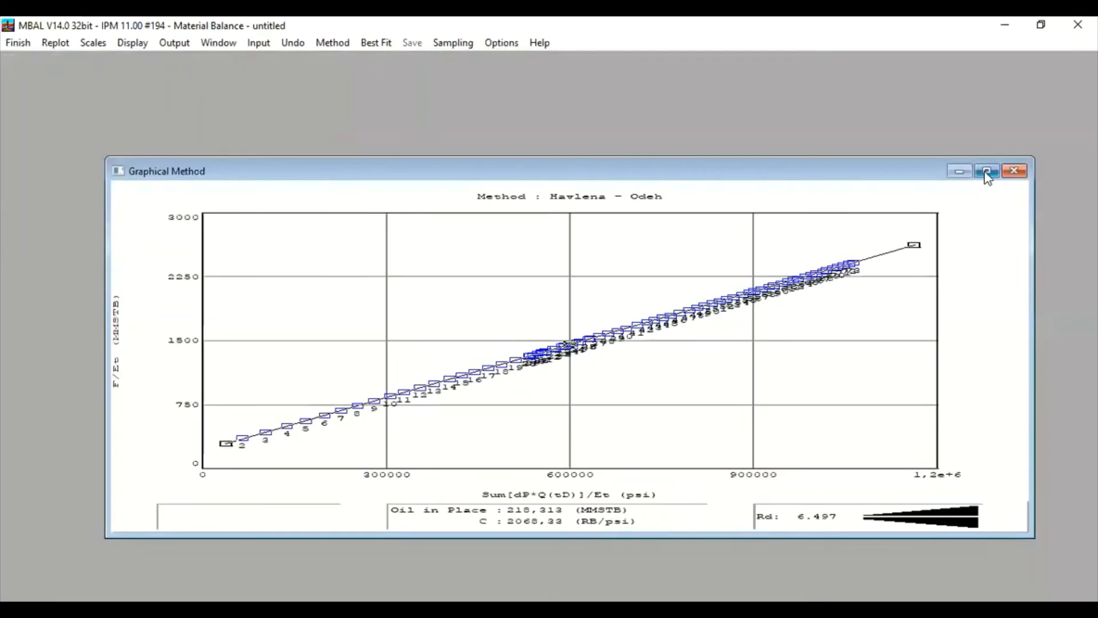
click(985, 172)
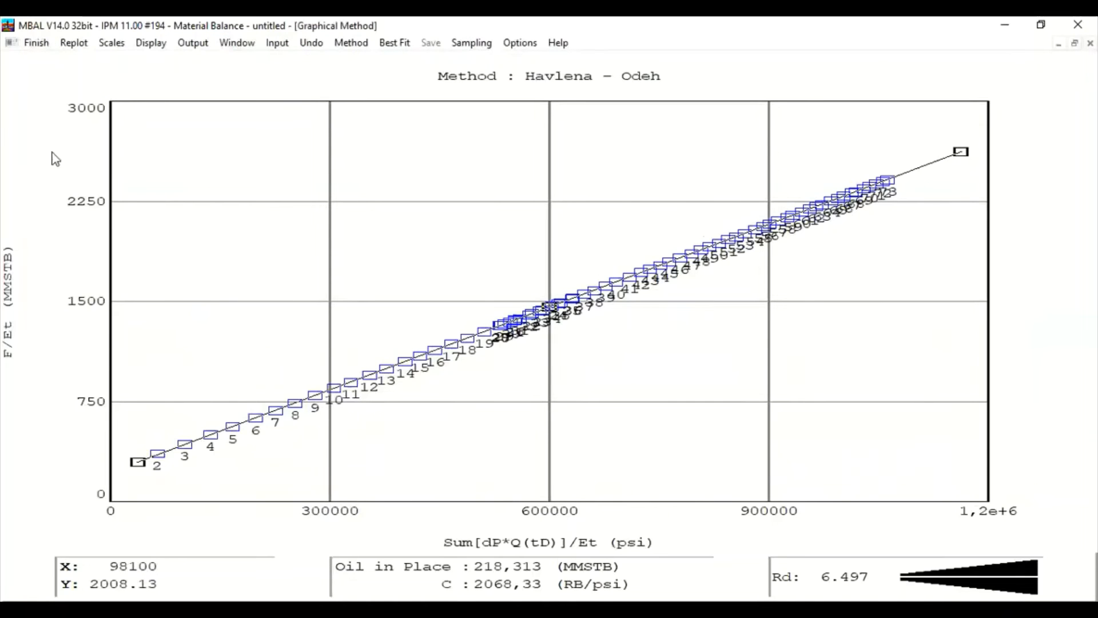
click(31, 42)
Examine the tank's drive mechanisms over time in a maximized Energy Plot and close it.
click(211, 42)
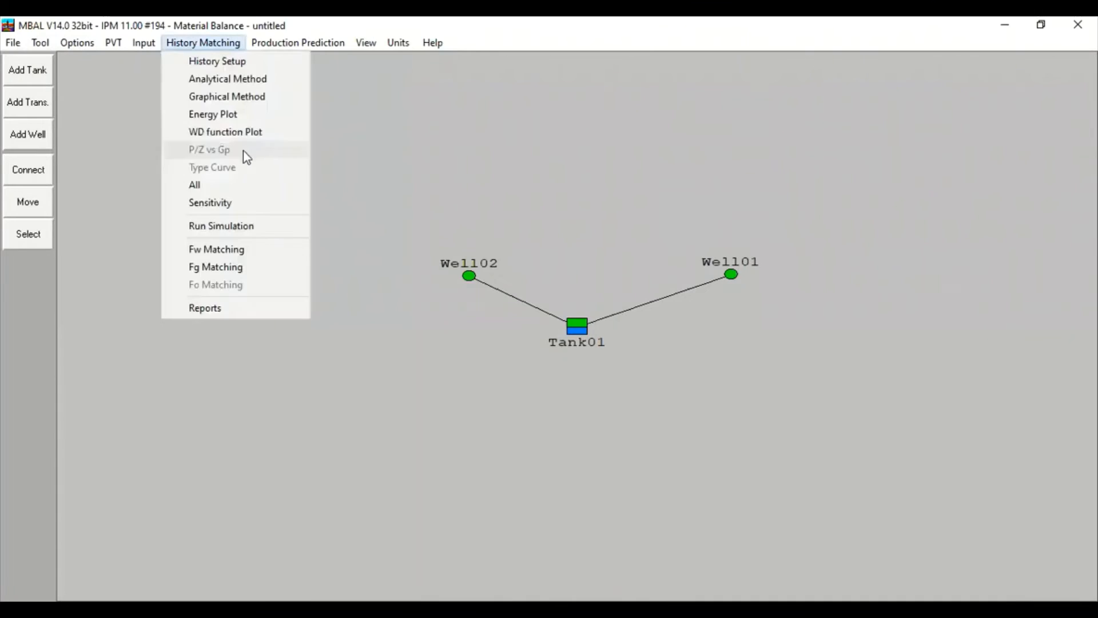
click(228, 115)
click(1005, 186)
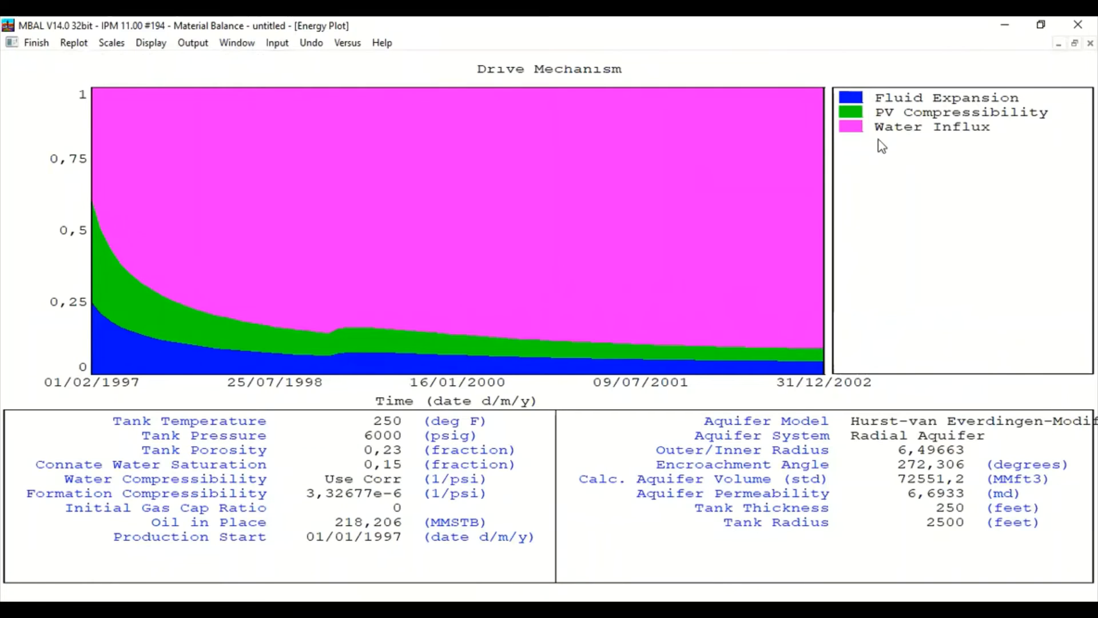
click(36, 43)
Recheck Well01's fractional flow match in Fw Matching and return to the tank model.
click(199, 45)
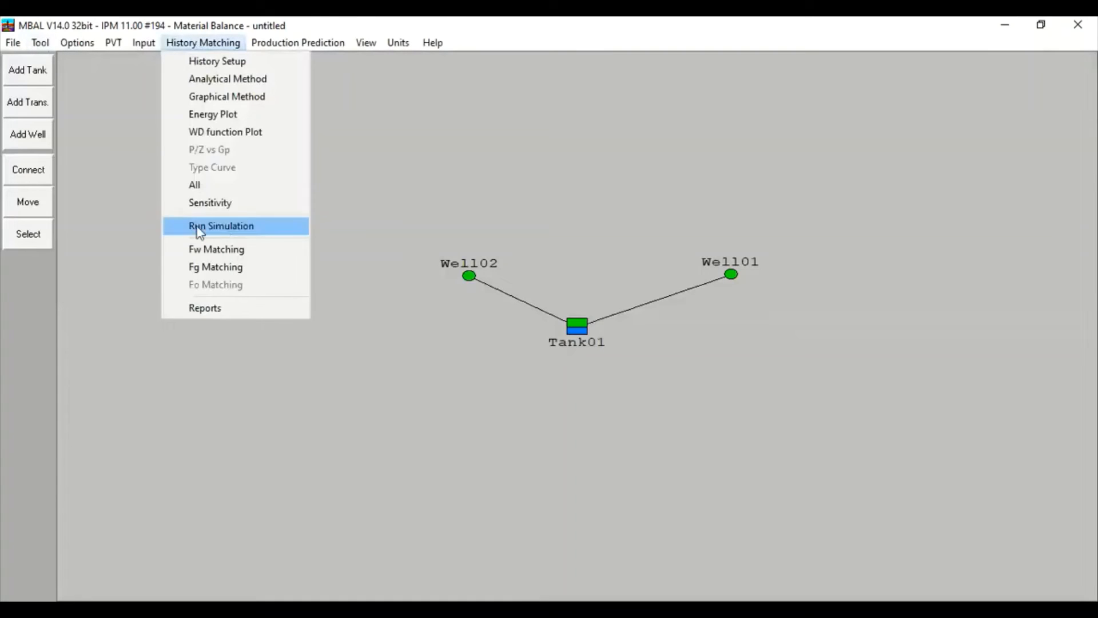
click(230, 252)
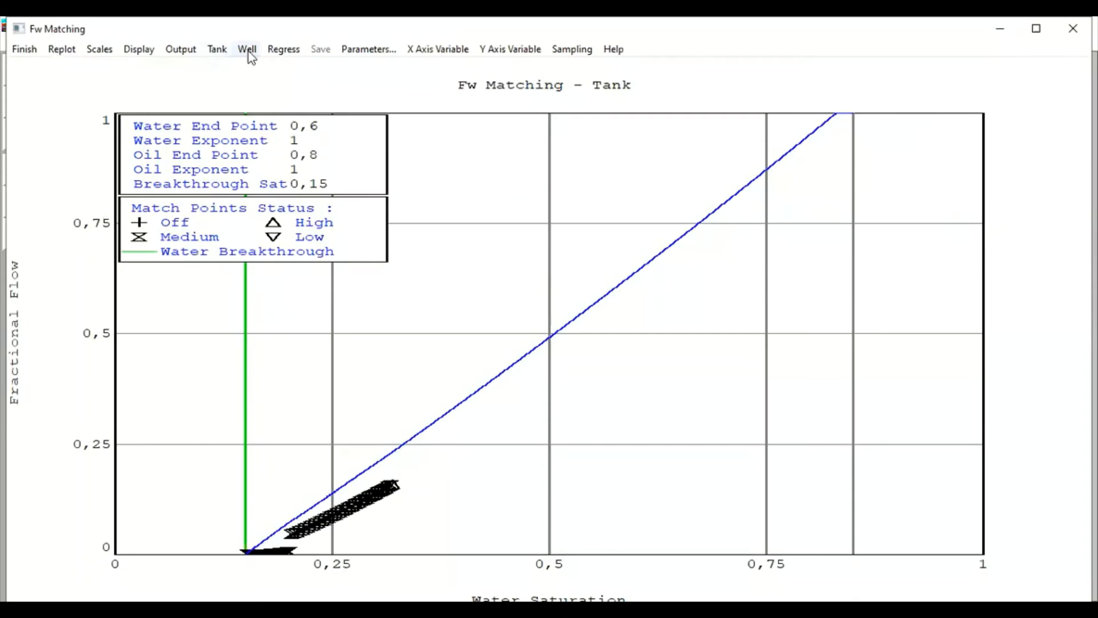
click(248, 50)
click(260, 67)
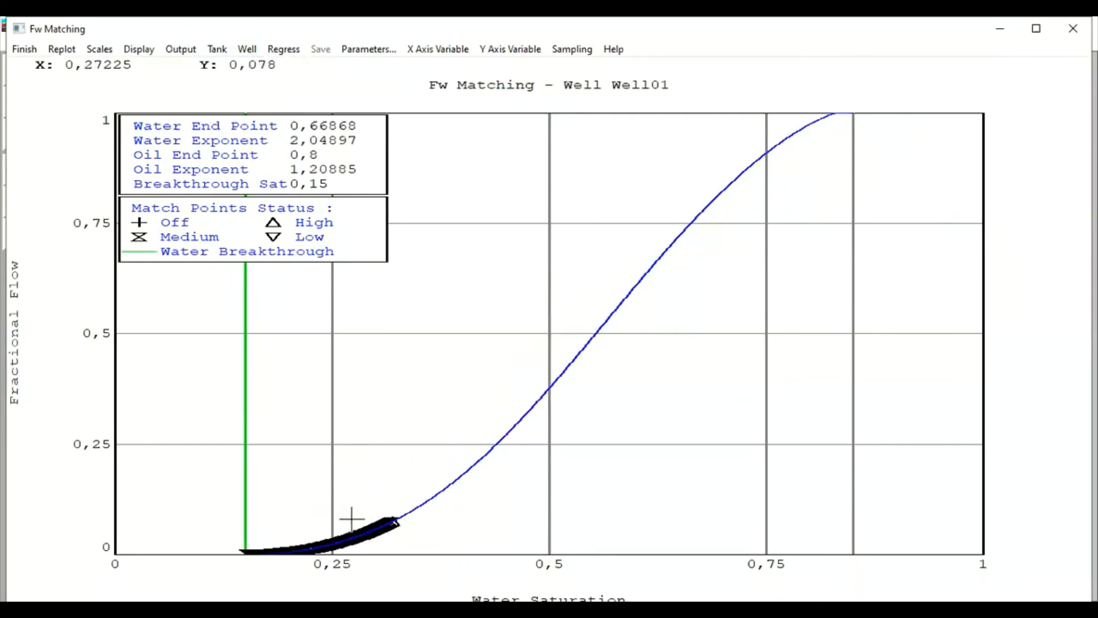
click(19, 50)
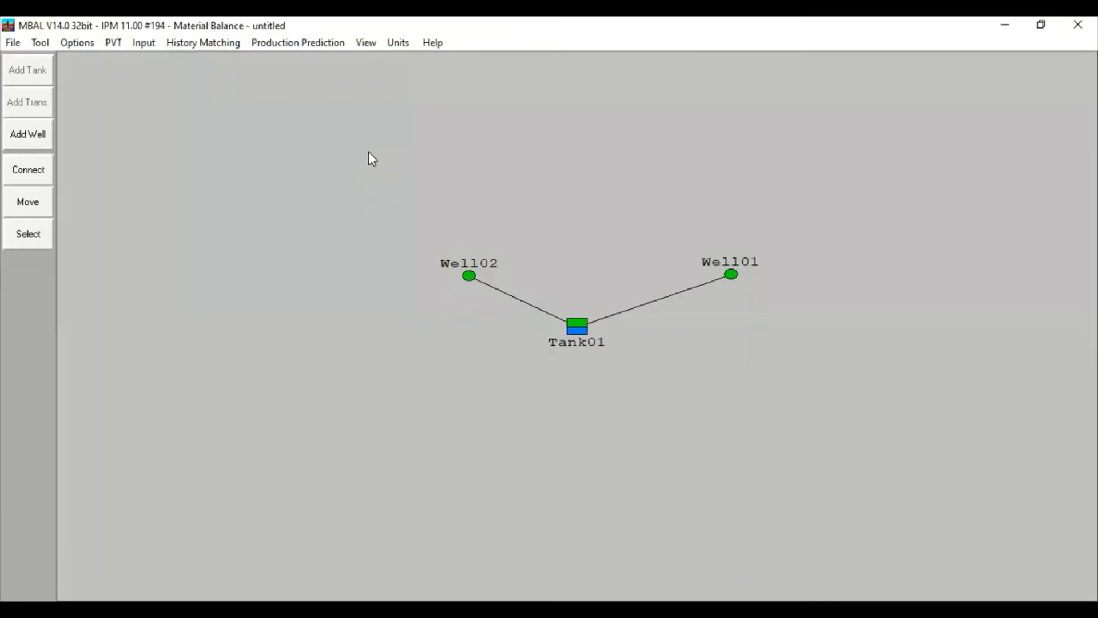
Open Prediction Setup and set the prediction type to Production Profile Using Well Models.
click(311, 50)
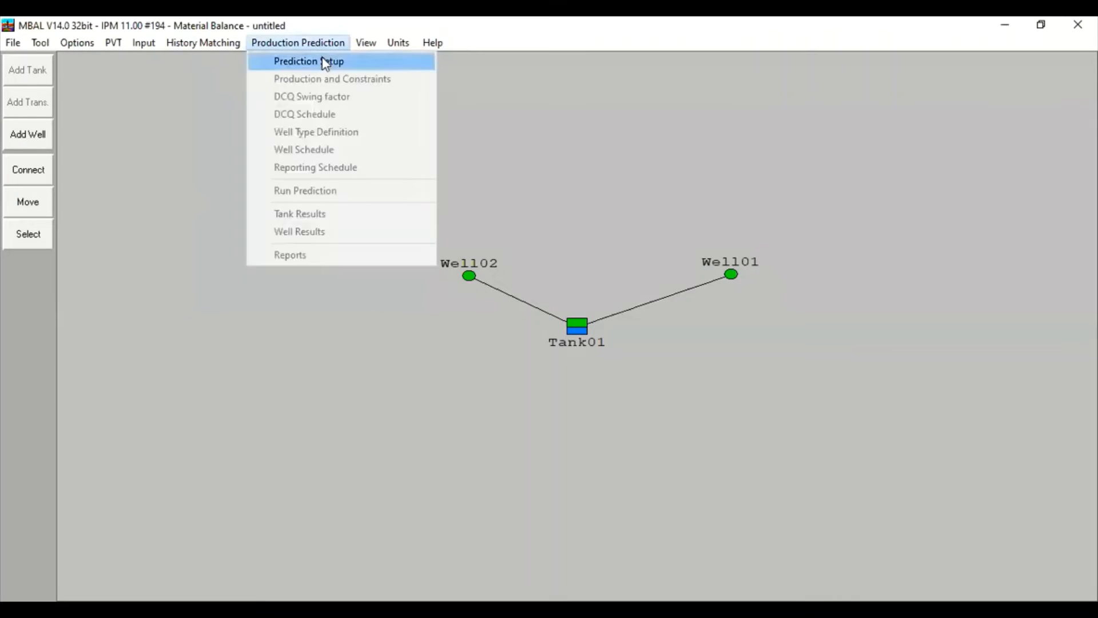
click(335, 67)
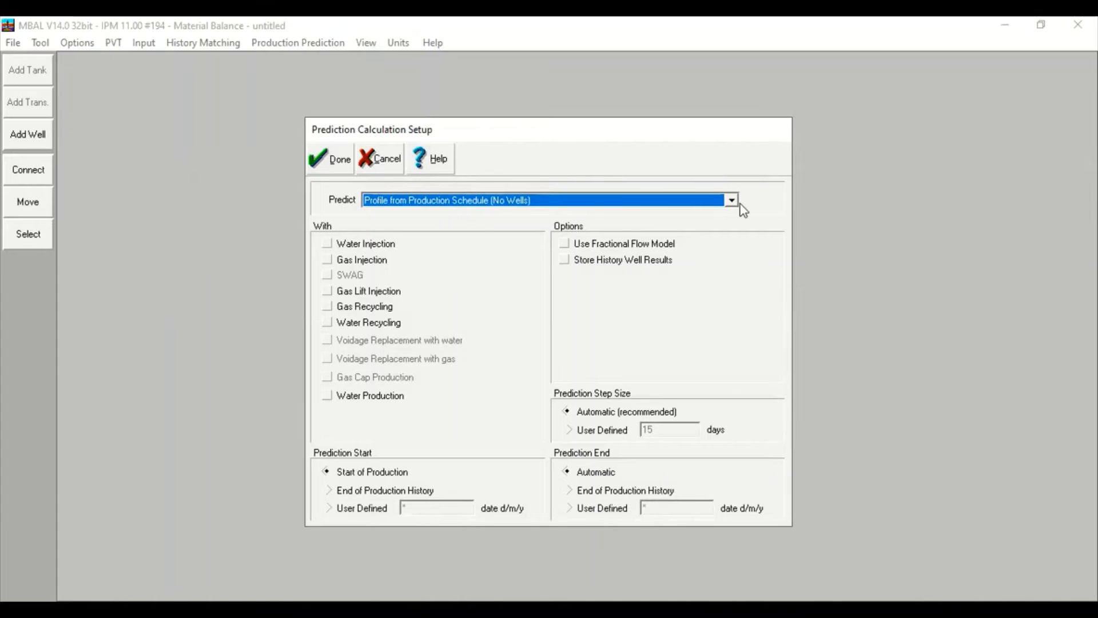
click(544, 203)
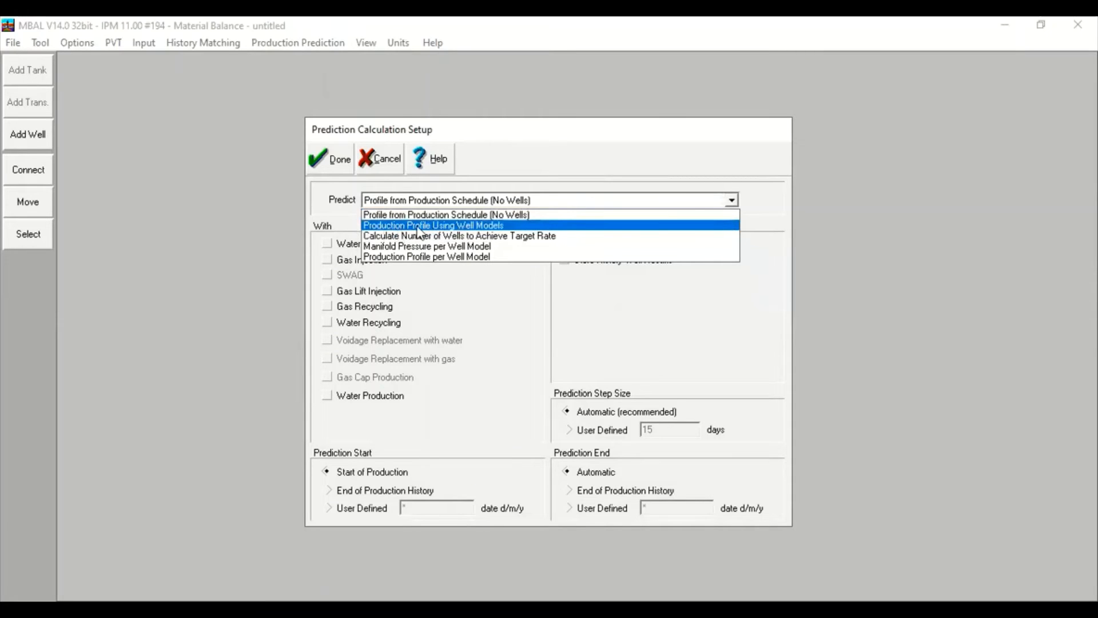
click(478, 226)
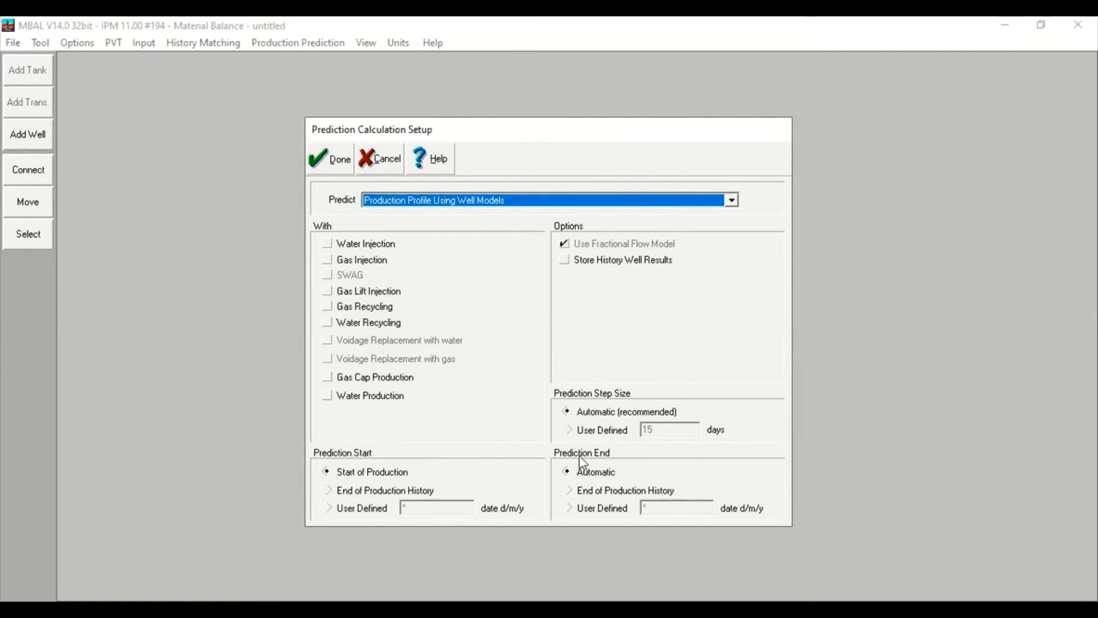
Set the prediction to start at End of Production History and end on the user-defined date 01/01/2015, and accept the setup.
click(593, 513)
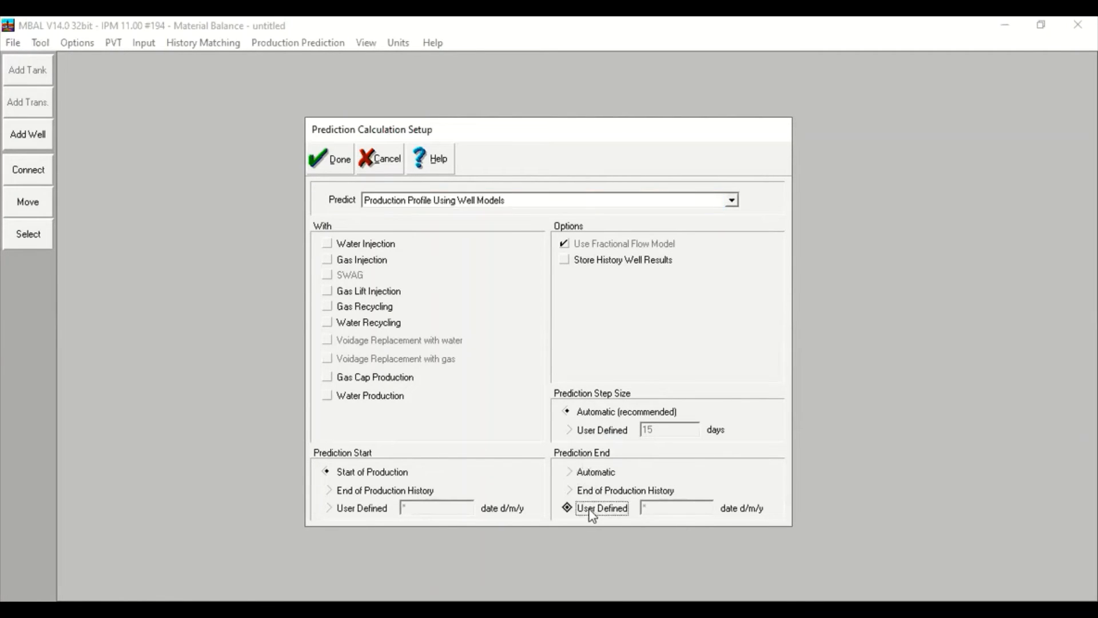
click(659, 509)
text(01/0)
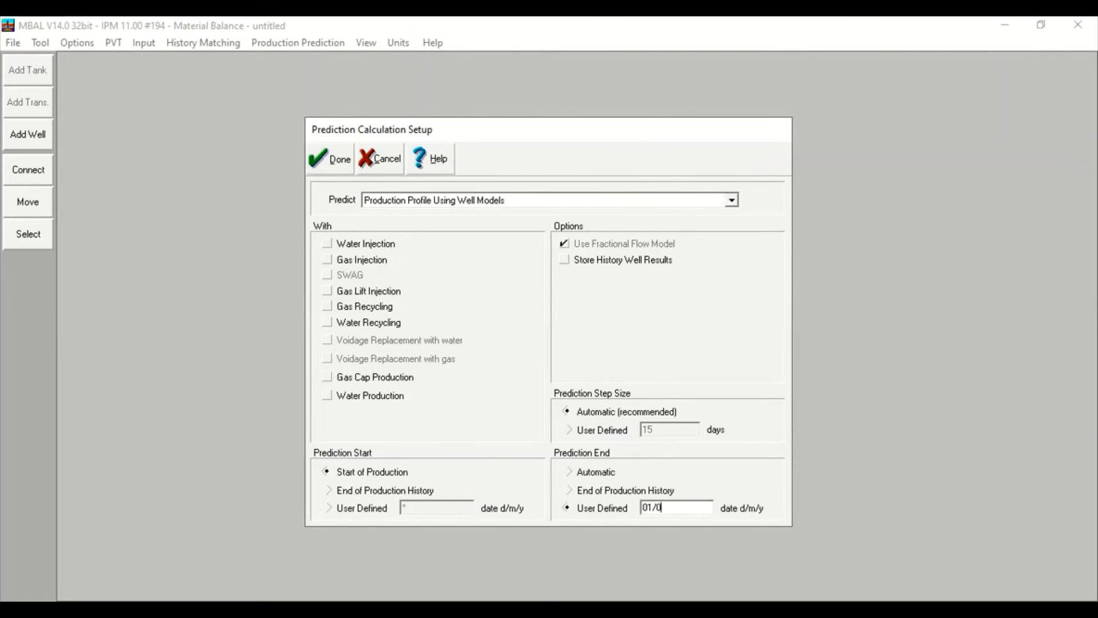
text(1/2014)
key(BackSpace)
text(5)
click(332, 492)
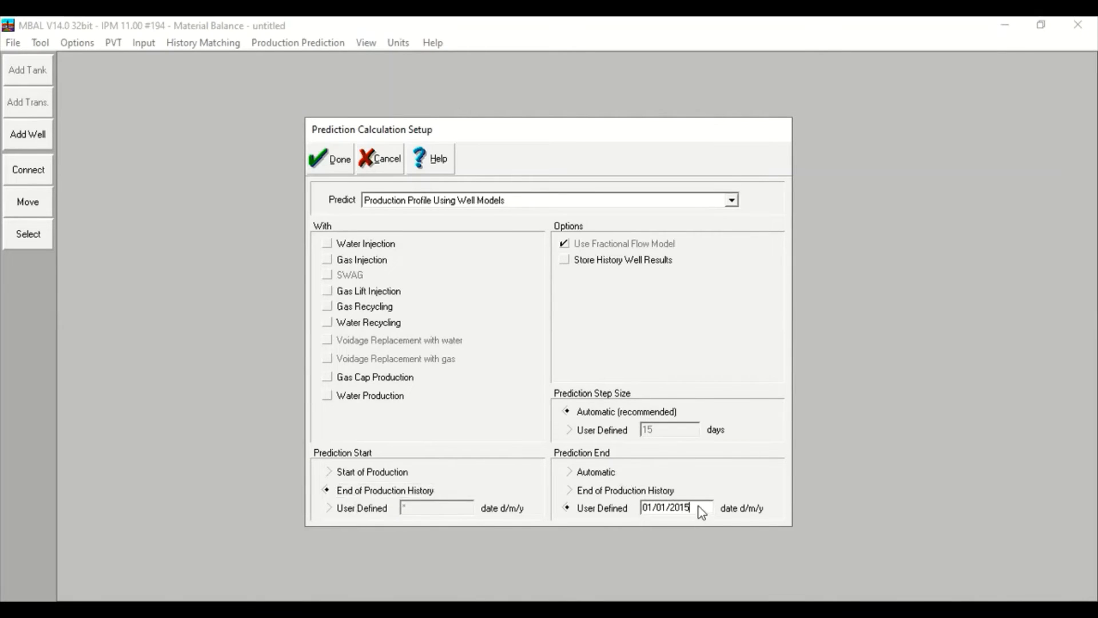
drag(701, 511, 658, 506)
click(335, 160)
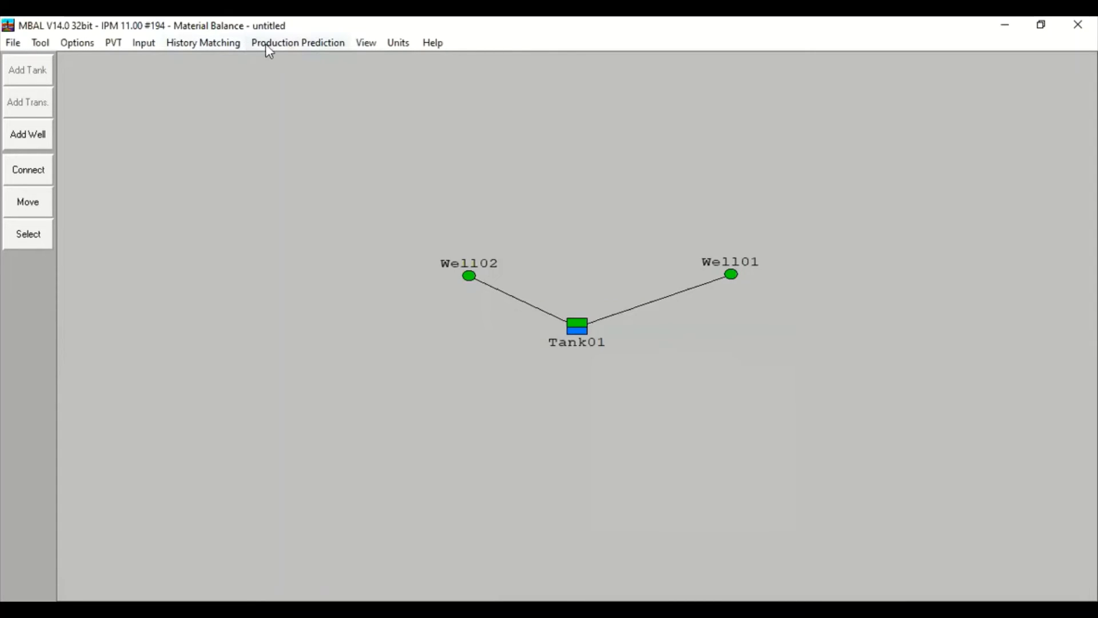
Add an oil producer named Well01 in the prediction's Well Type Definition and accept it.
click(294, 46)
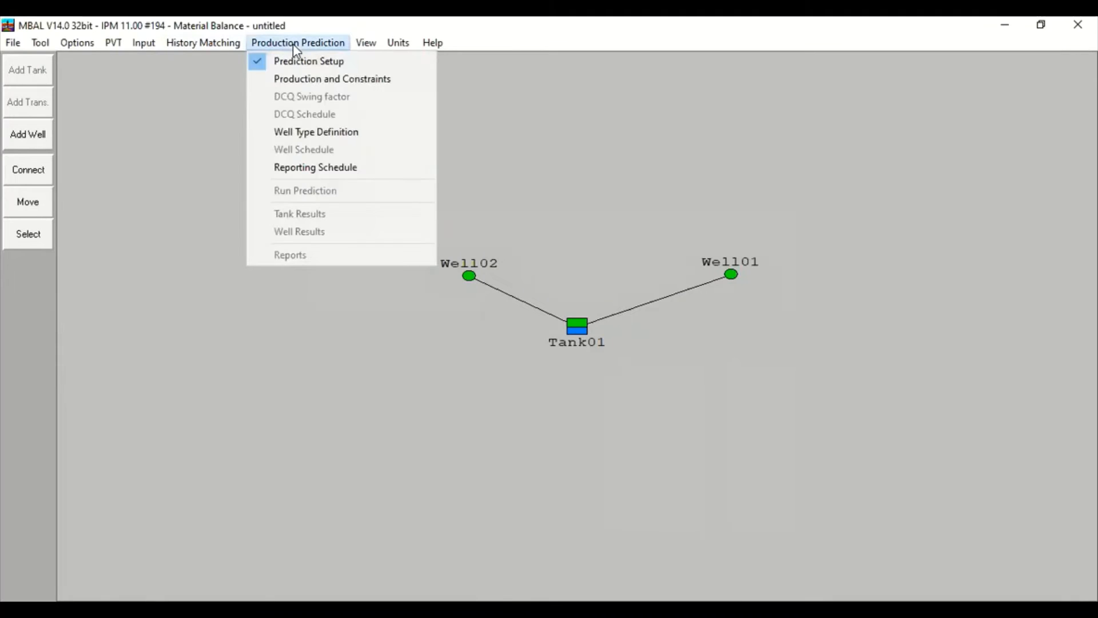
click(338, 132)
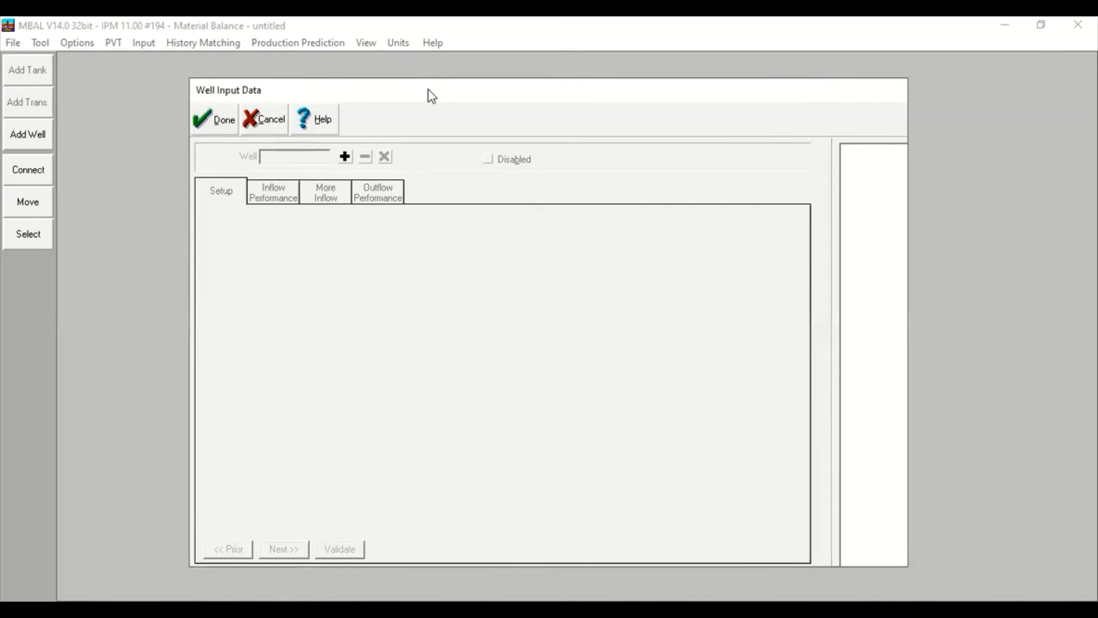
drag(428, 91, 547, 431)
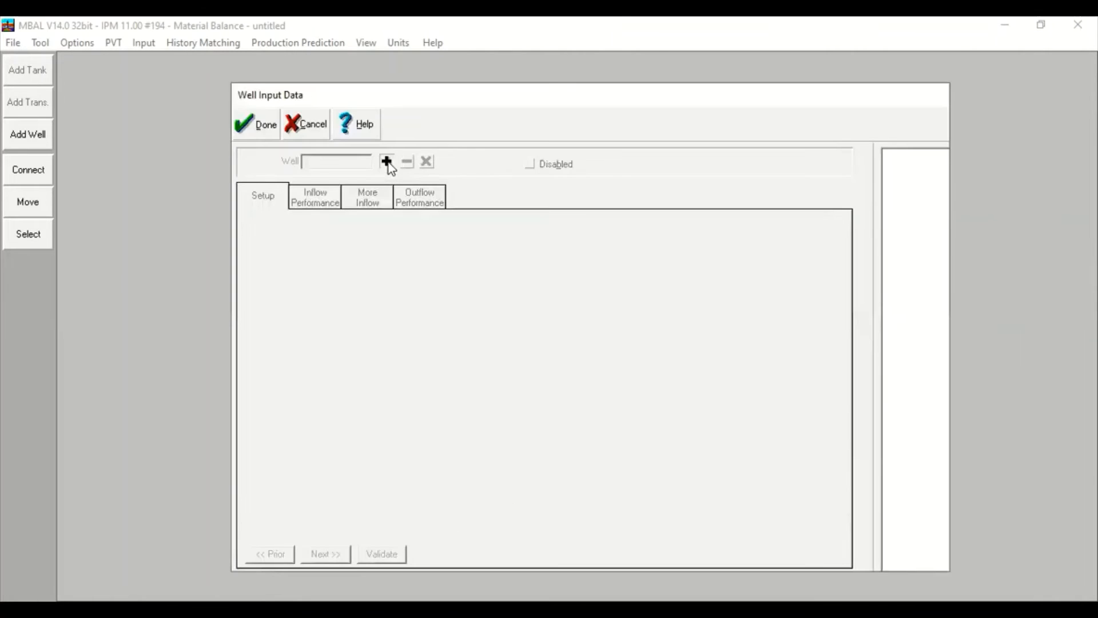
click(386, 160)
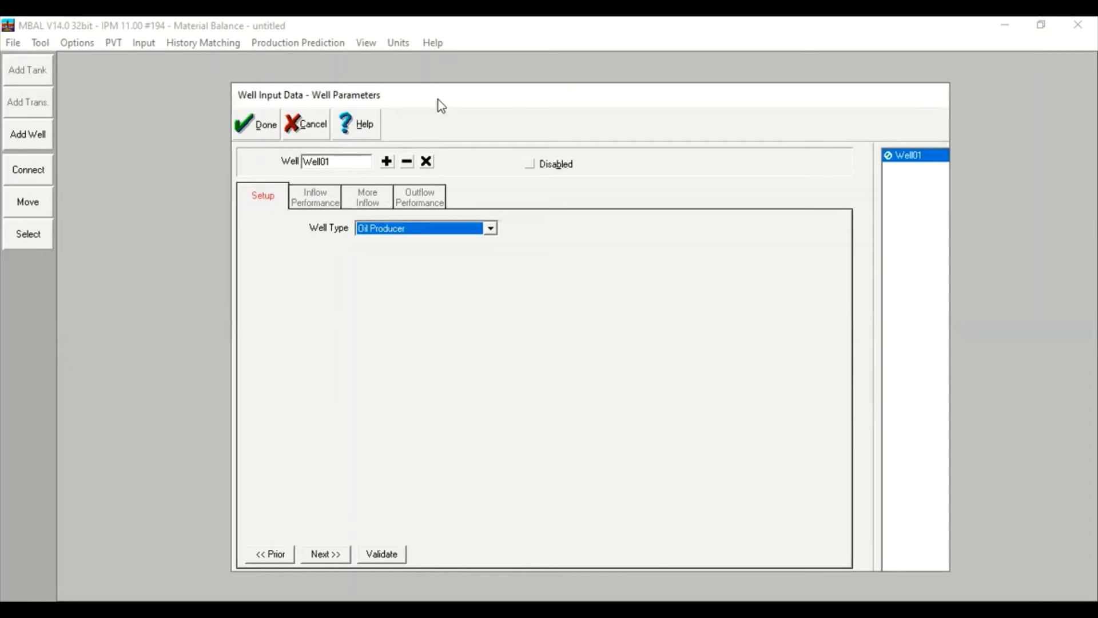
drag(438, 100, 438, 116)
click(249, 145)
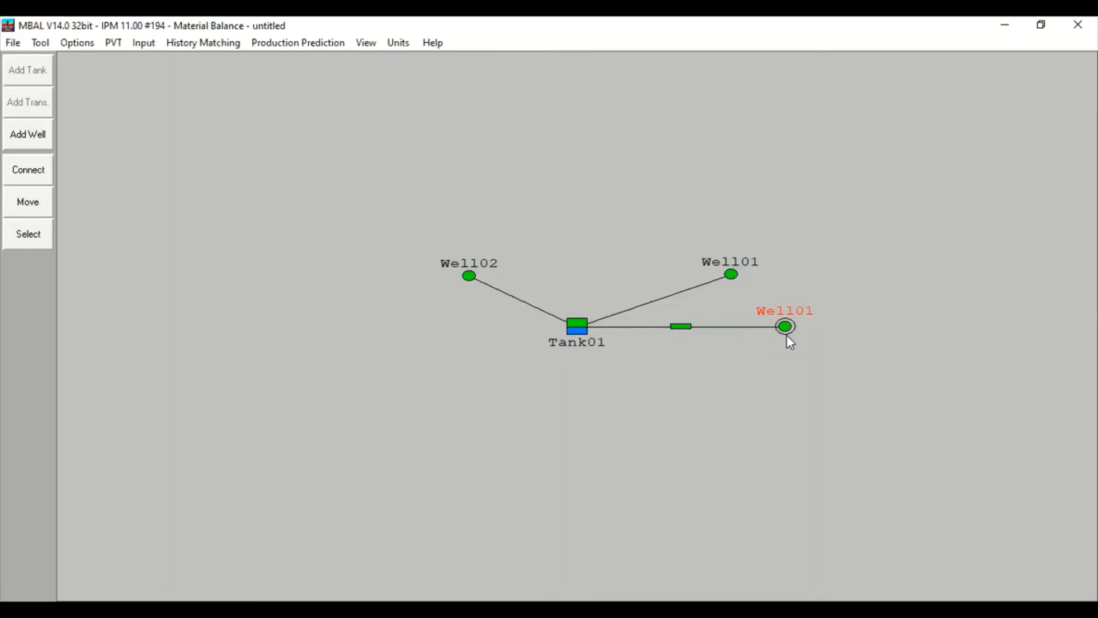
Move the new prediction well Well01 slightly lower in the diagram, away from the history well of the same name.
click(33, 208)
drag(788, 328, 800, 354)
click(40, 207)
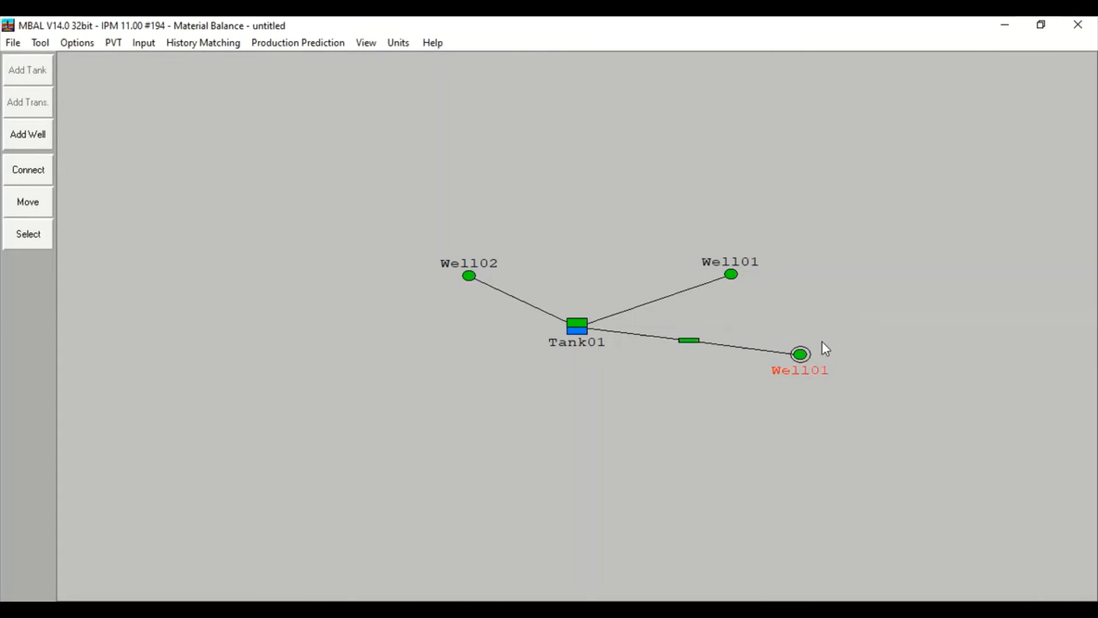
Add a second oil producer, Well02, in Well Type Definition and accept the well data.
click(298, 48)
click(320, 133)
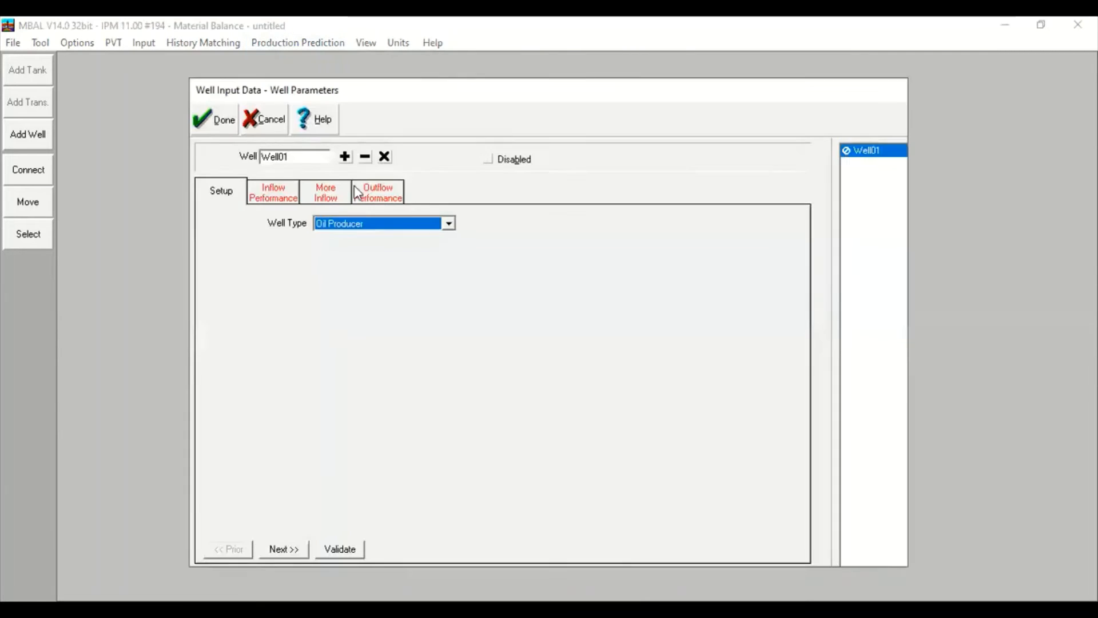
click(344, 156)
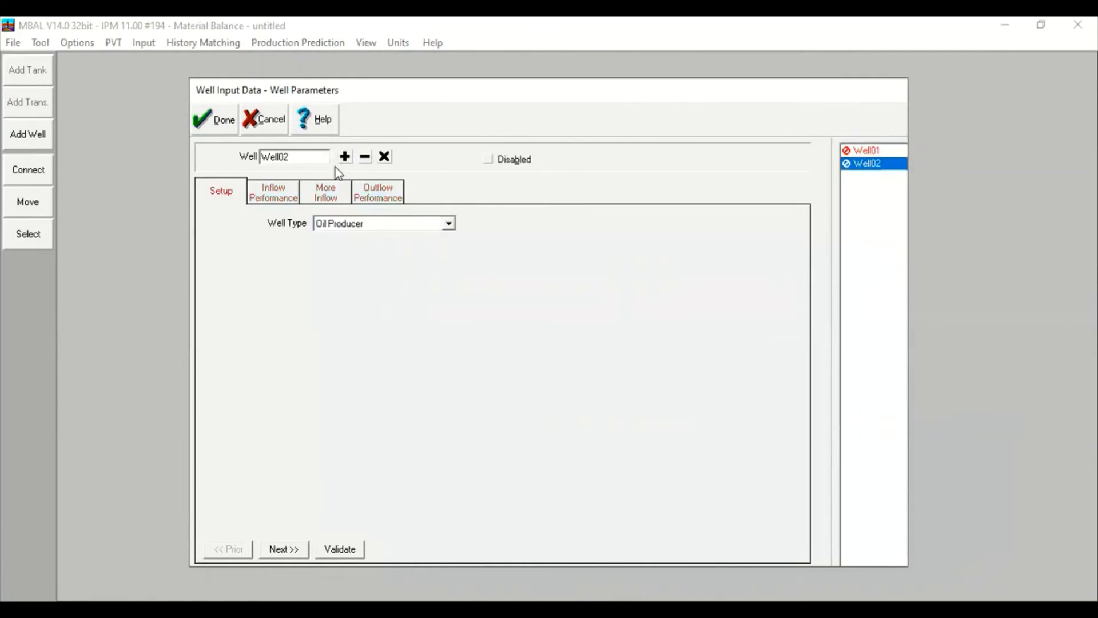
click(226, 125)
Place prediction well Well02 below and left of Tank01, and spread the two history wells farther above the tank.
click(42, 194)
drag(213, 88, 402, 395)
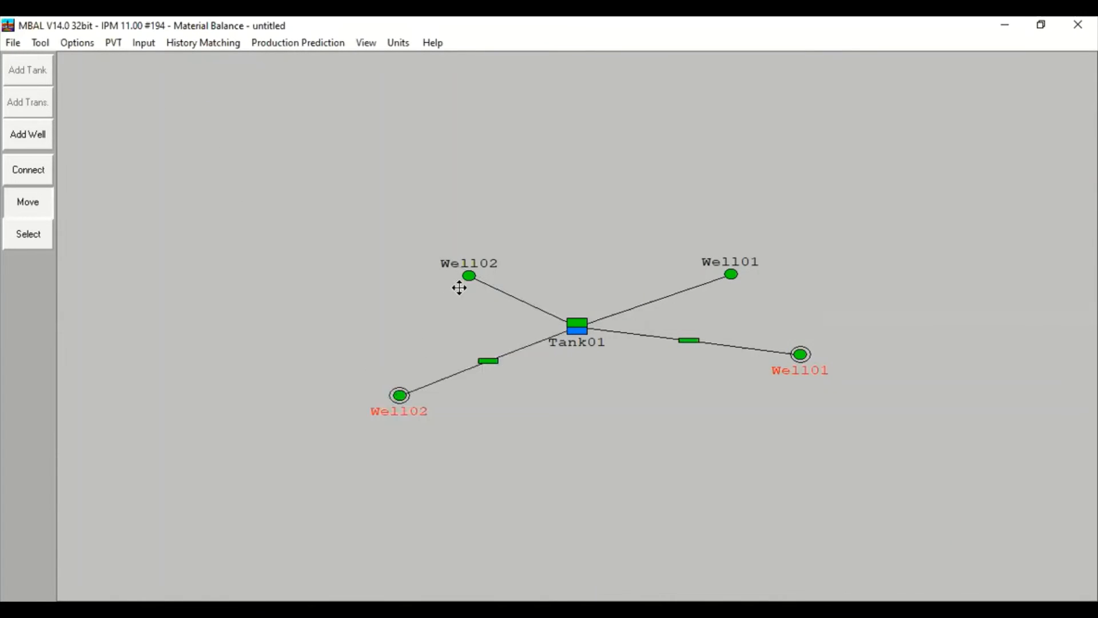
drag(446, 263, 403, 237)
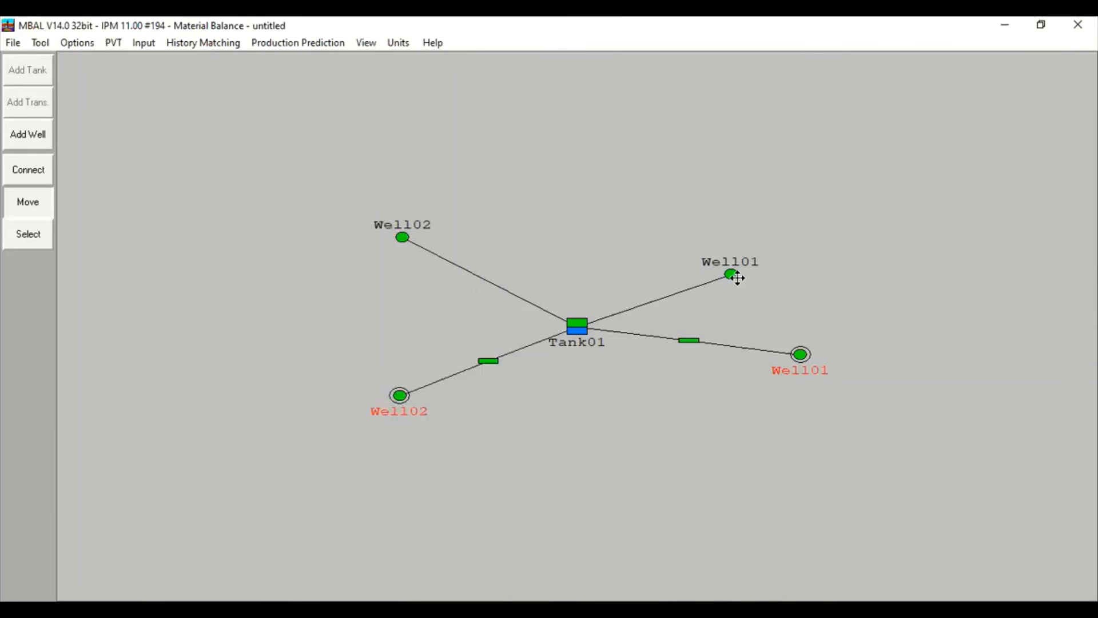
drag(784, 238, 797, 233)
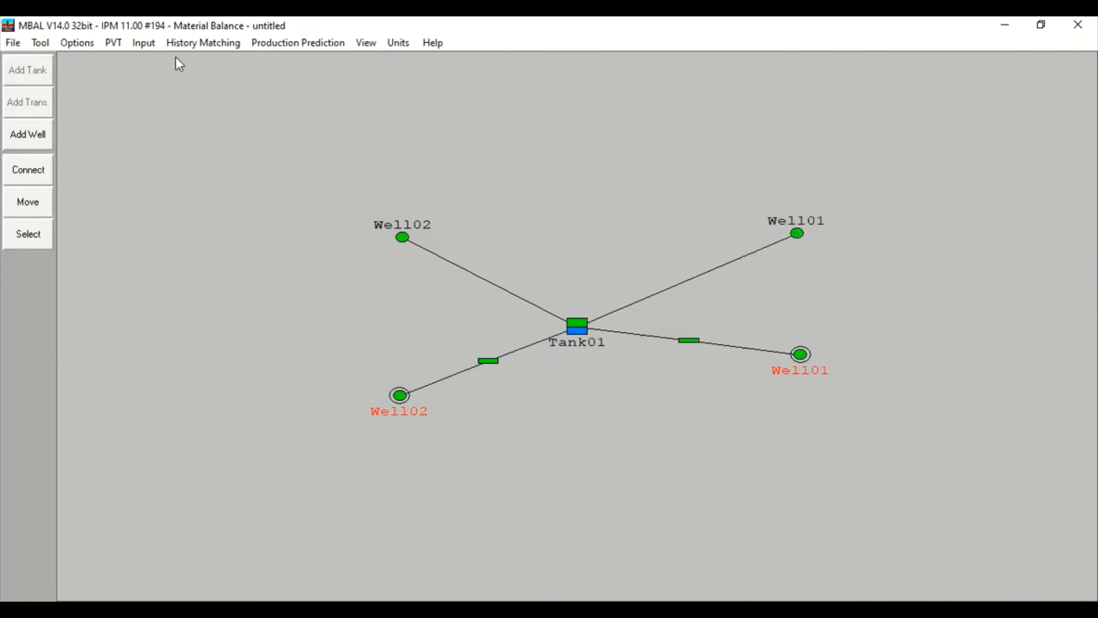
Review prediction Well01's data pages, then set its inflow performance to Straight Line + Vogel and its fractional flow model to Use Rel Perm 1.
double_click(803, 355)
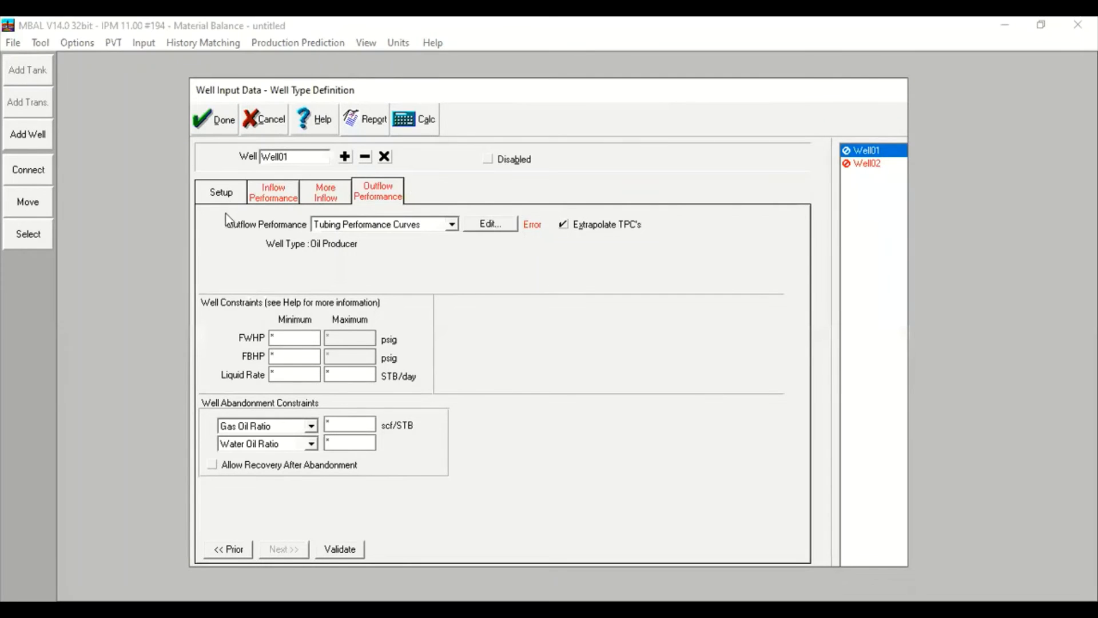
click(223, 198)
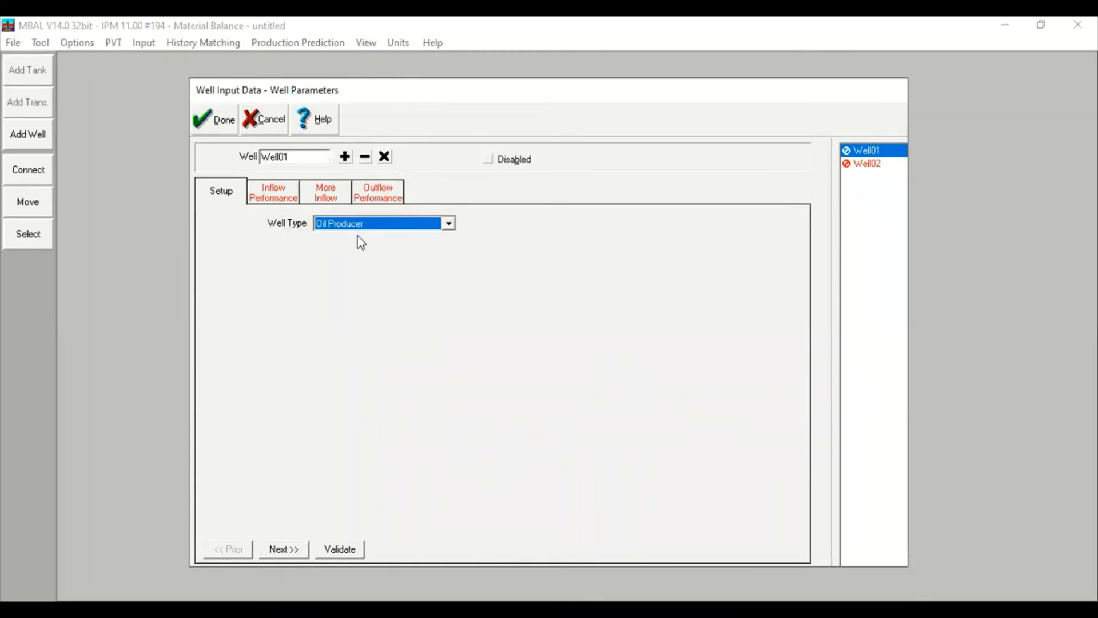
click(272, 199)
click(318, 194)
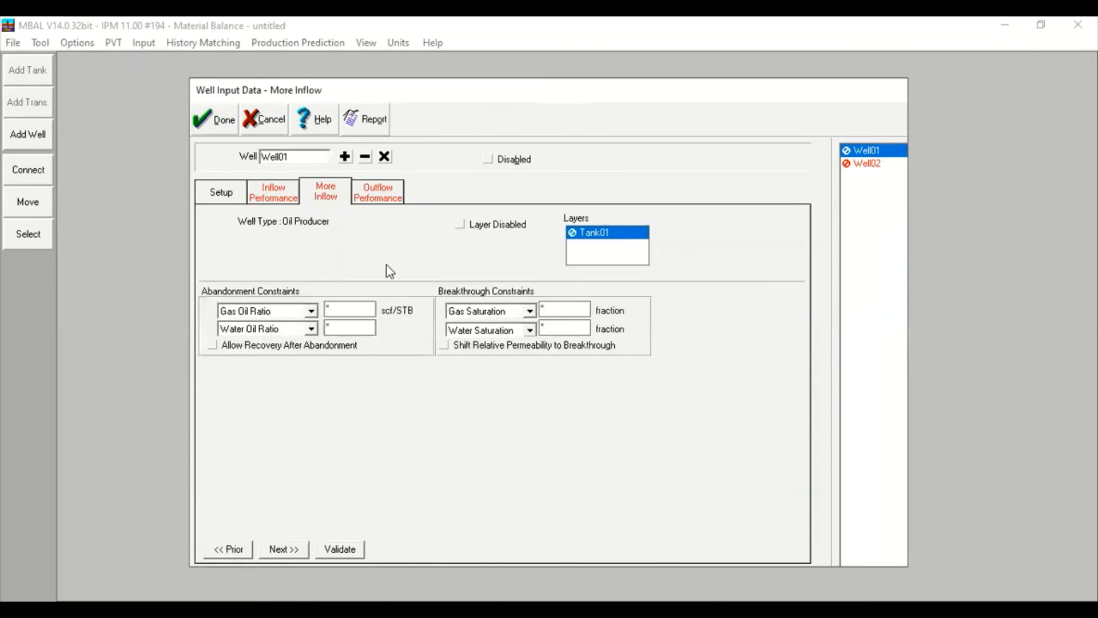
click(377, 193)
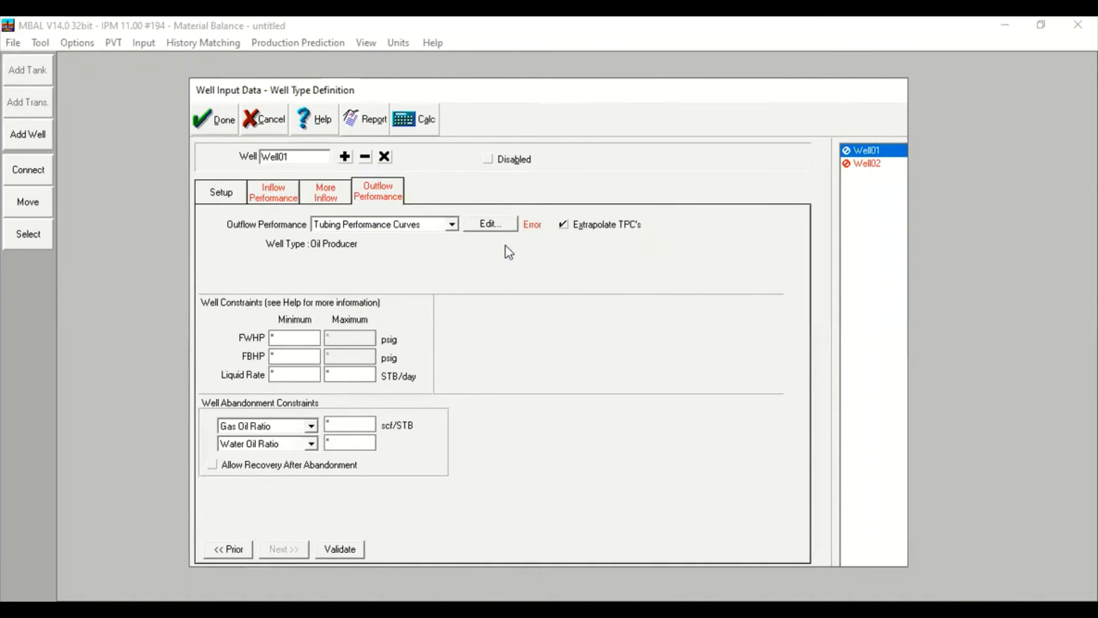
click(278, 199)
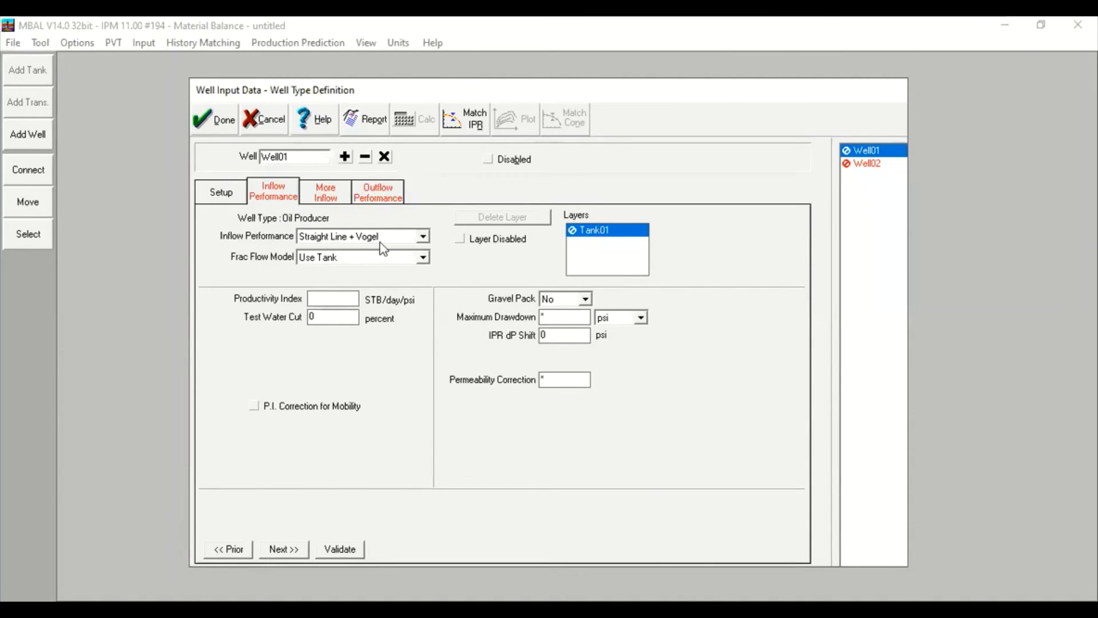
click(421, 236)
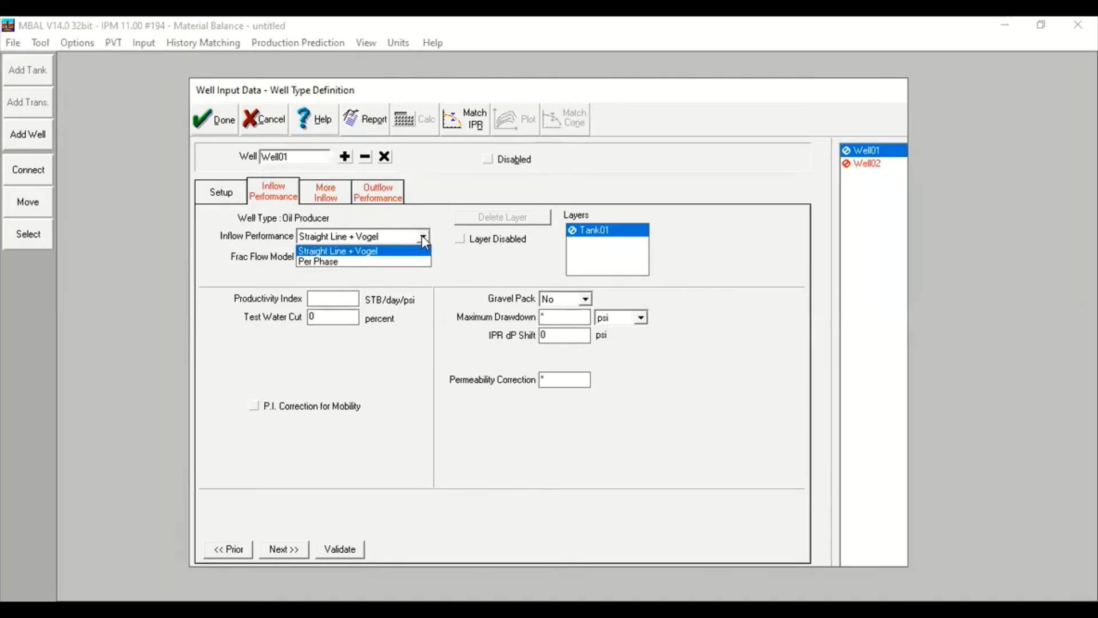
click(396, 252)
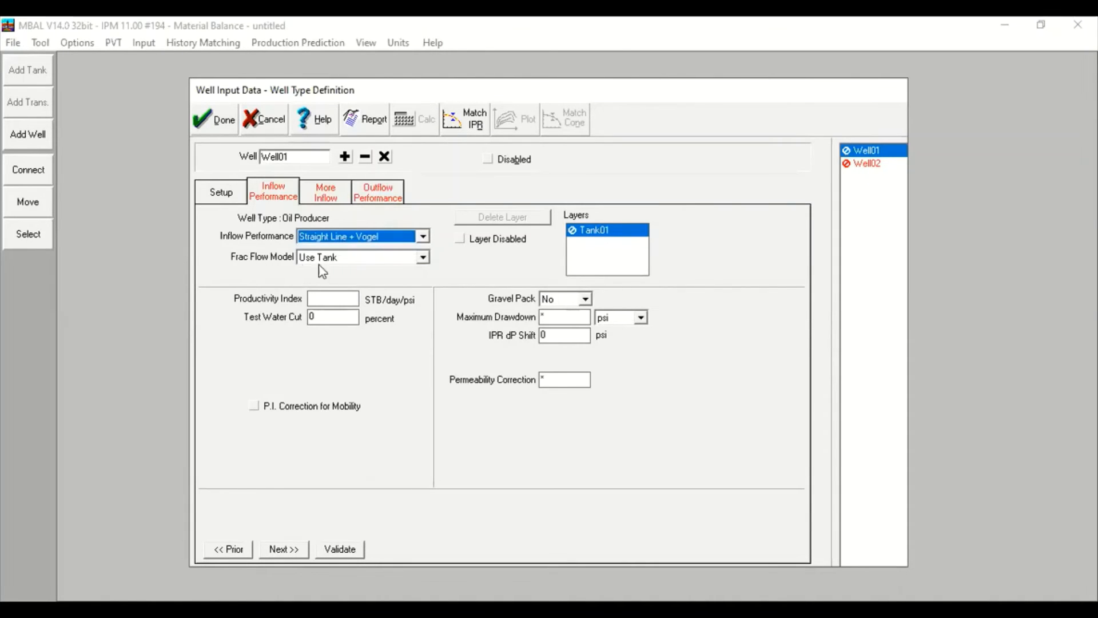
click(383, 257)
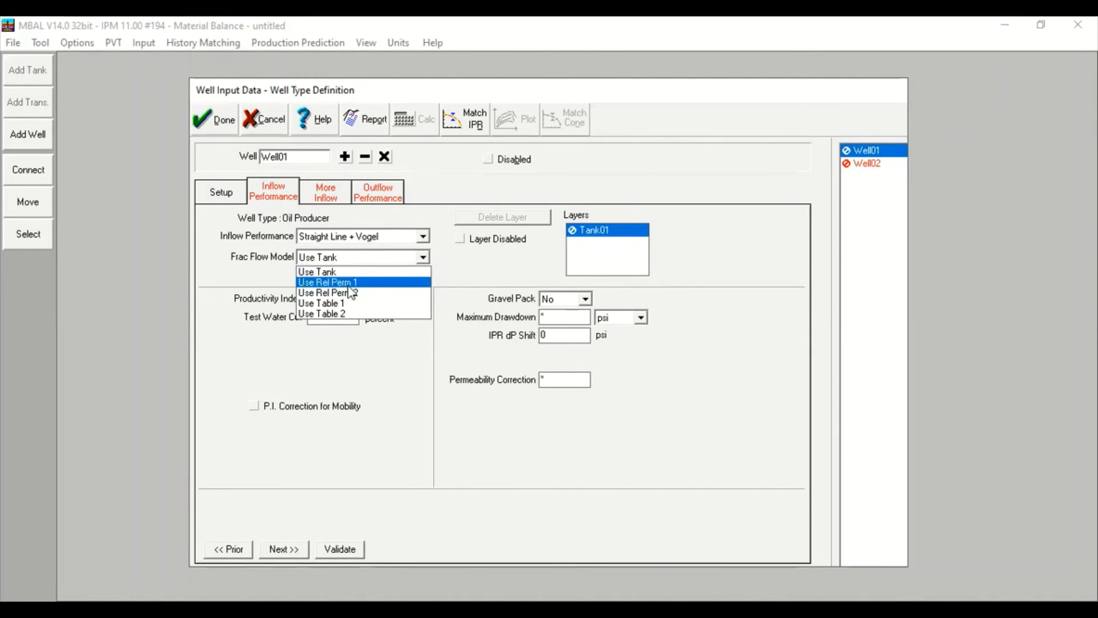
click(350, 283)
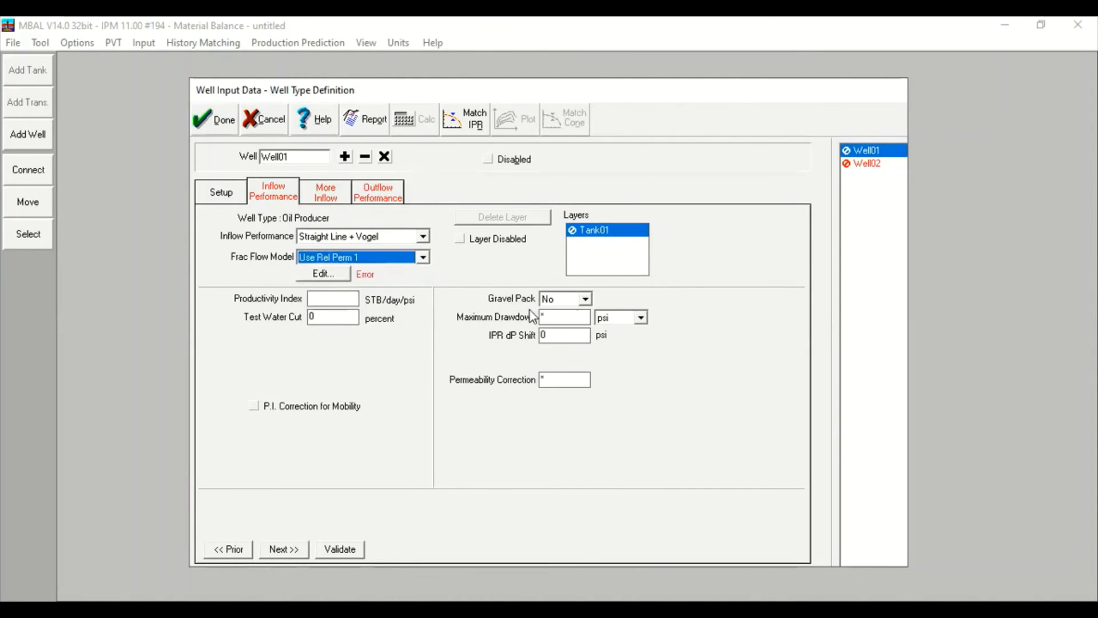
Copy the relative permeabilities from Material Balance - Well Well01 into prediction Well01, including the water breakthrough saturation.
click(337, 275)
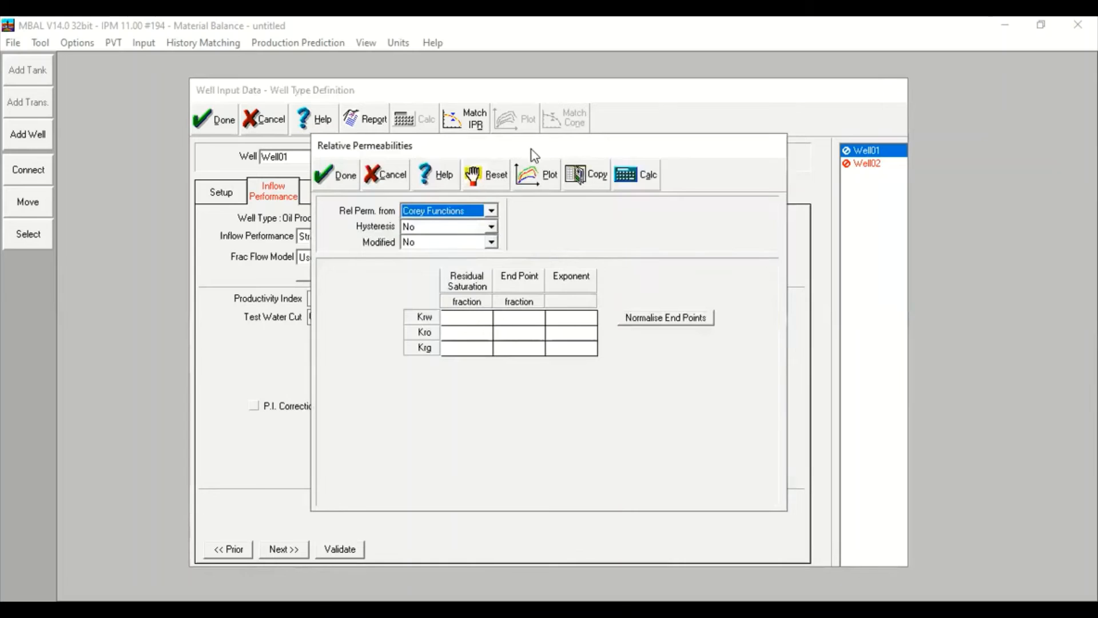
drag(531, 149, 517, 172)
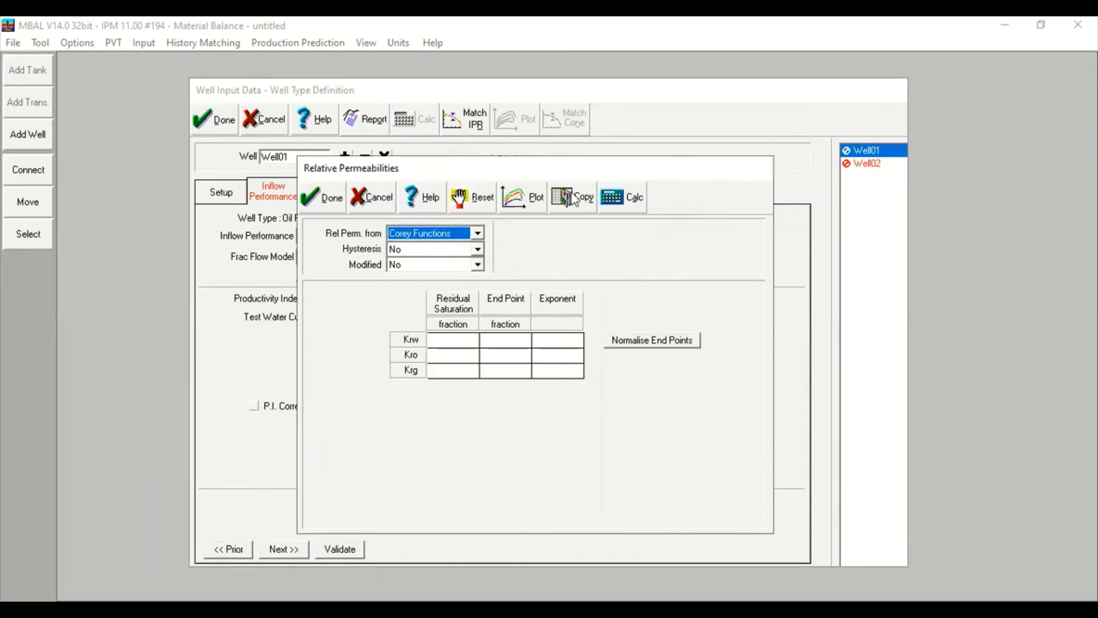
drag(595, 168, 653, 167)
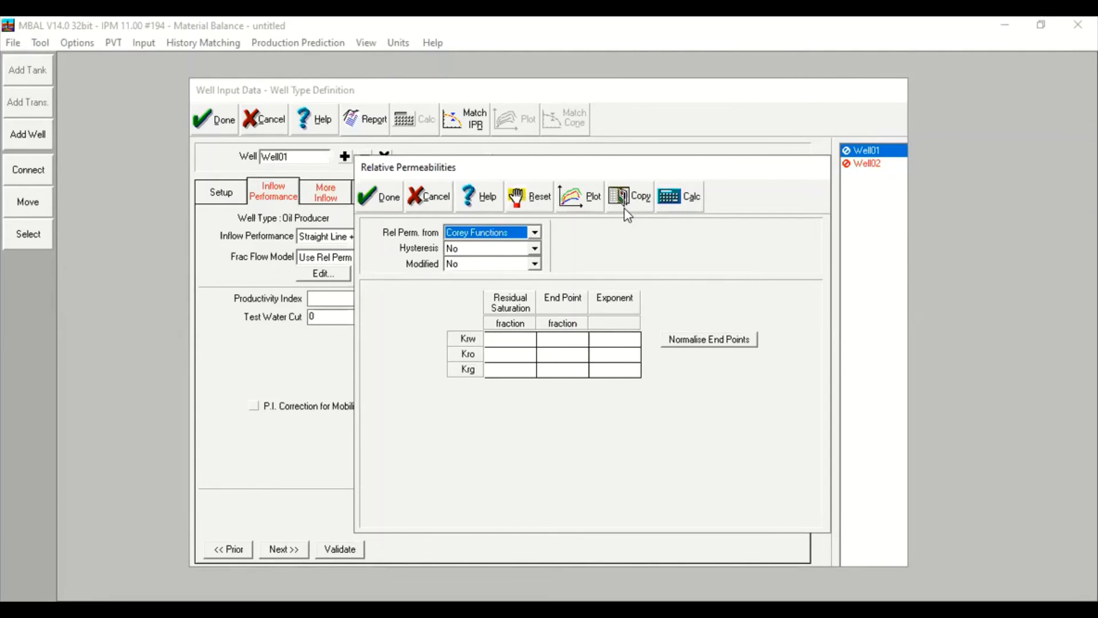
click(624, 198)
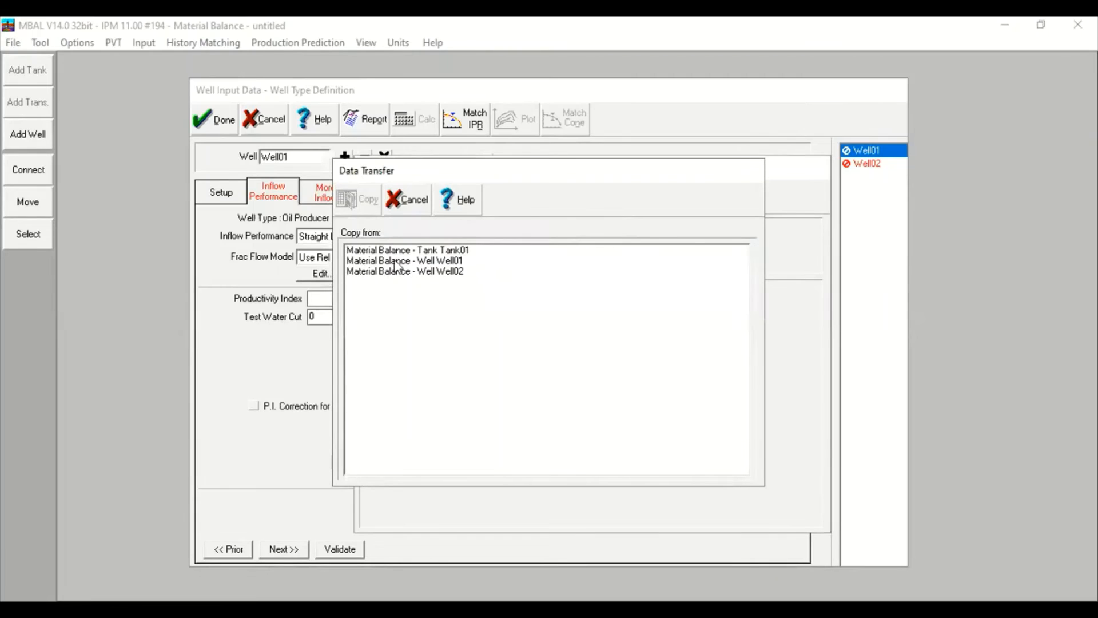
click(393, 262)
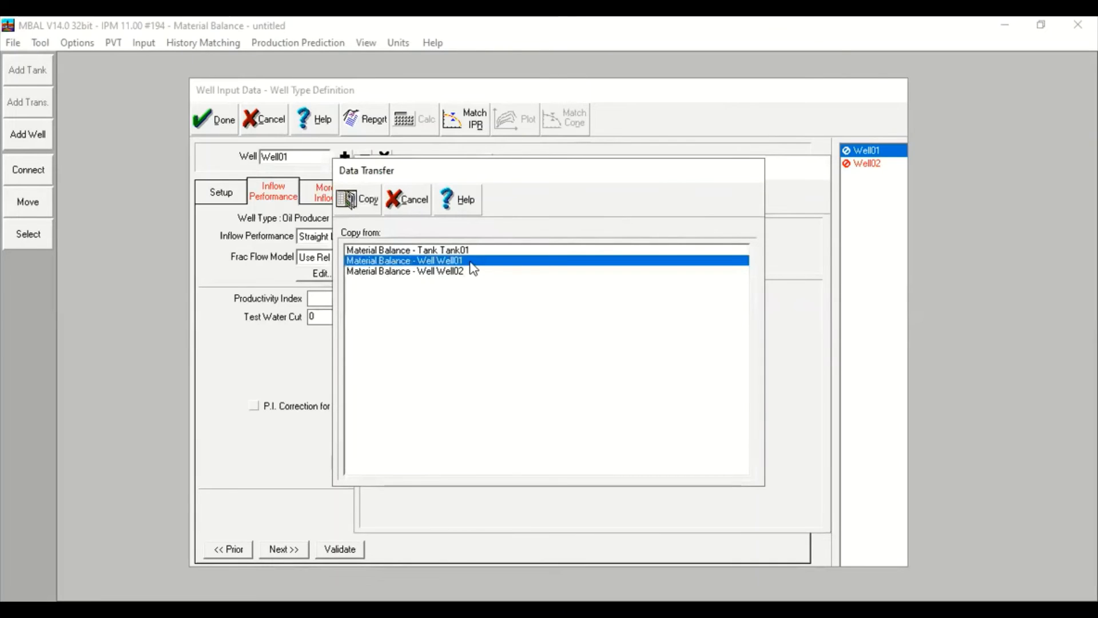
click(360, 211)
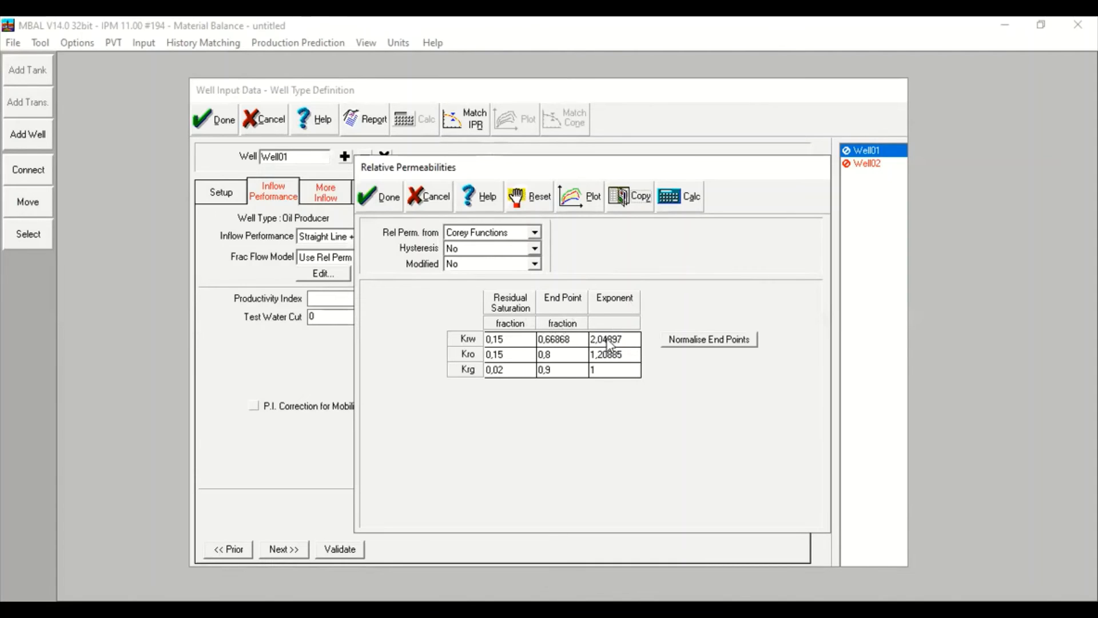
click(390, 198)
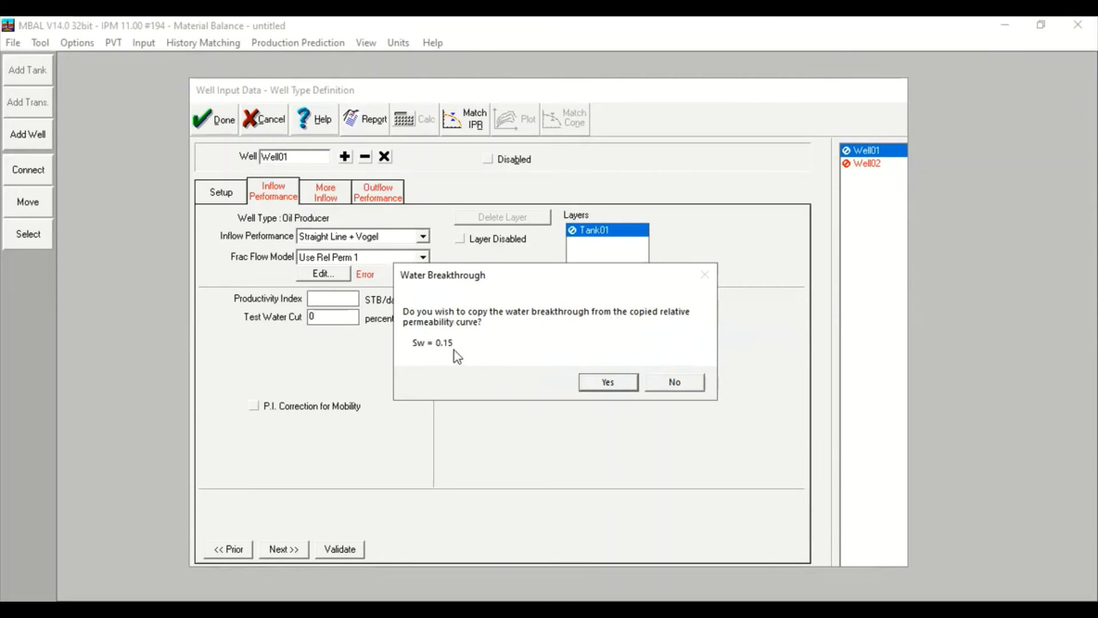
click(617, 383)
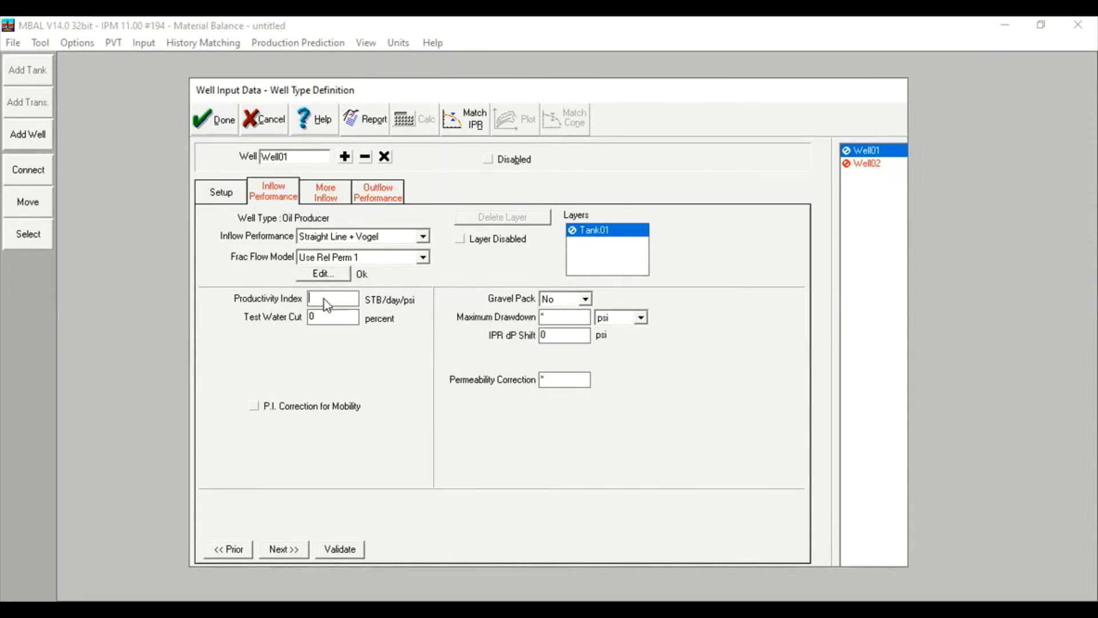
Set prediction Well01's productivity index to 15 STB/day/psi and switch to Well02's inflow data.
click(341, 305)
text(15)
click(335, 315)
click(244, 196)
click(273, 200)
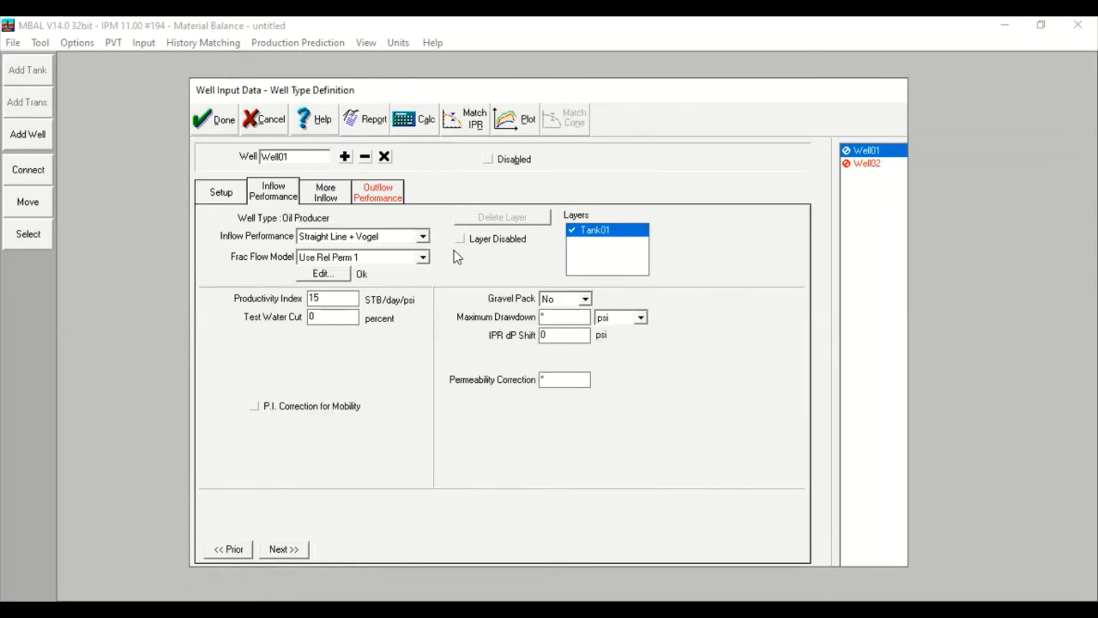
click(865, 166)
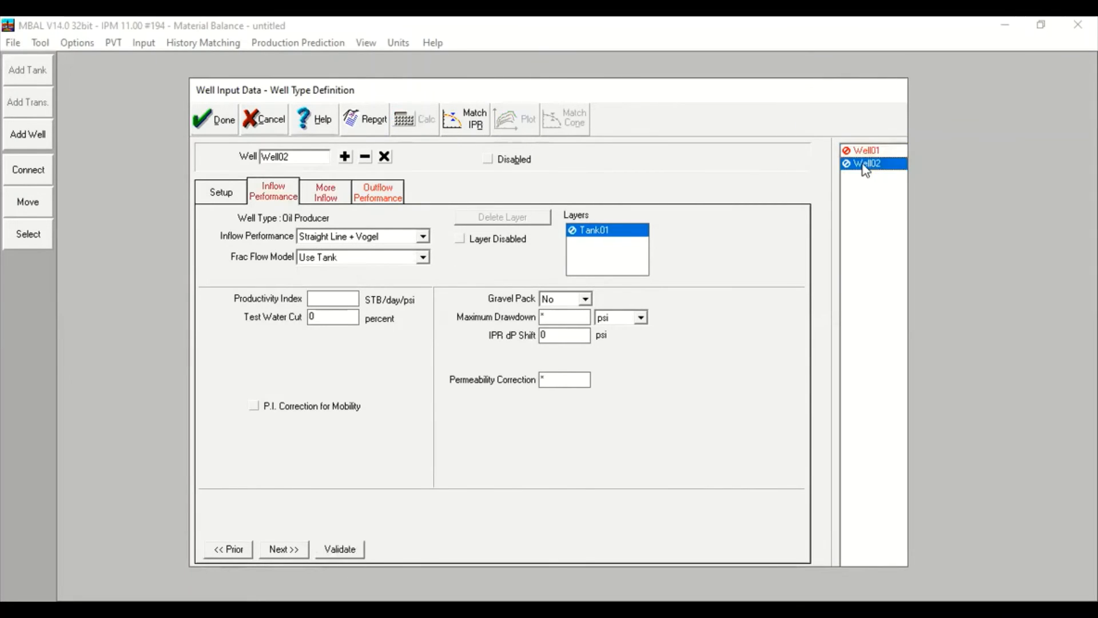
click(363, 259)
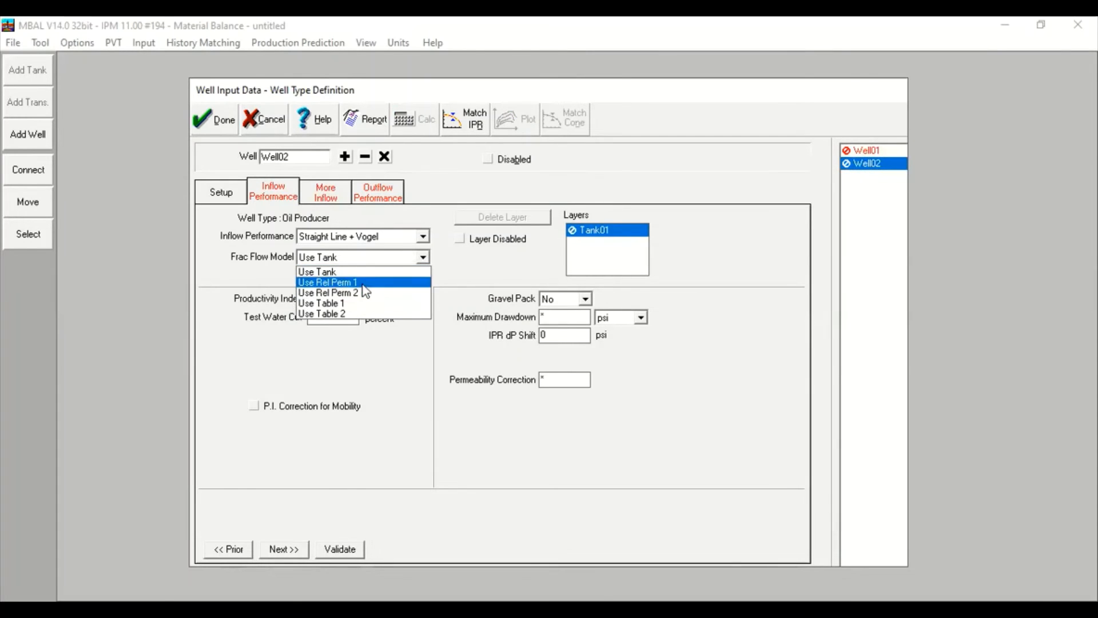
click(369, 281)
click(345, 274)
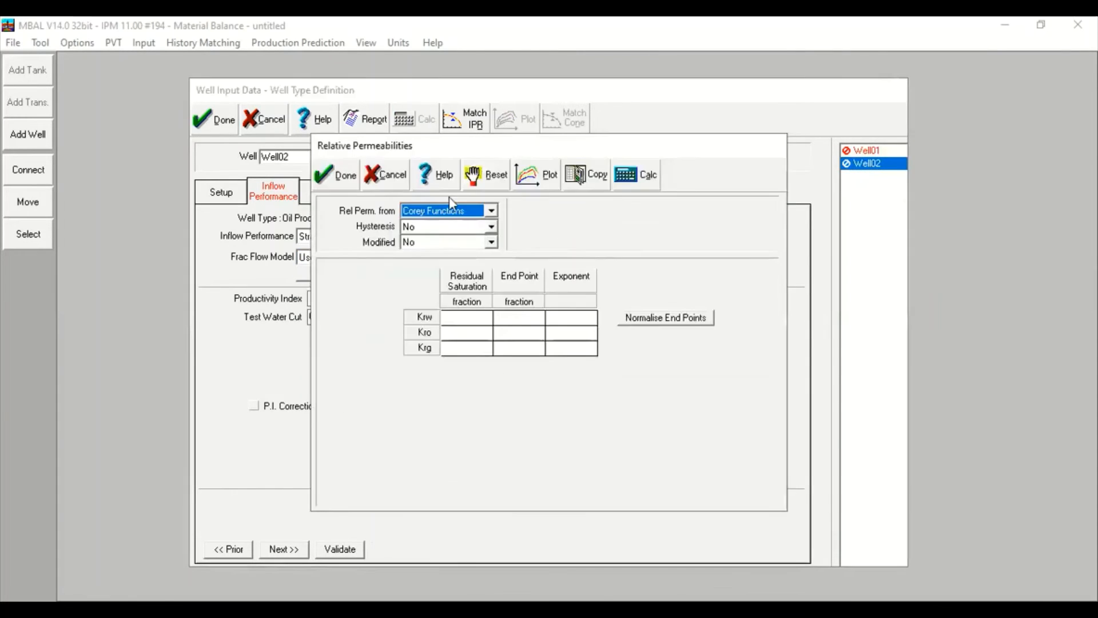
click(384, 183)
Set prediction Well02's fractional flow model to Use Rel Perm 2 and copy the relative permeabilities from Material Balance - Well Well02, including the water breakthrough saturation.
click(340, 258)
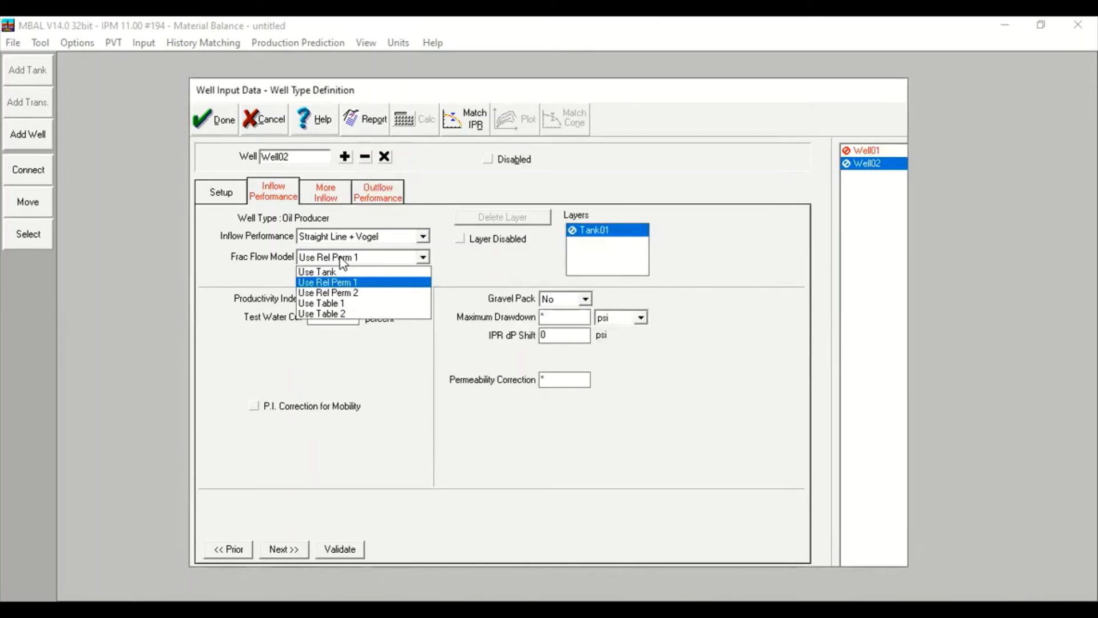
click(360, 293)
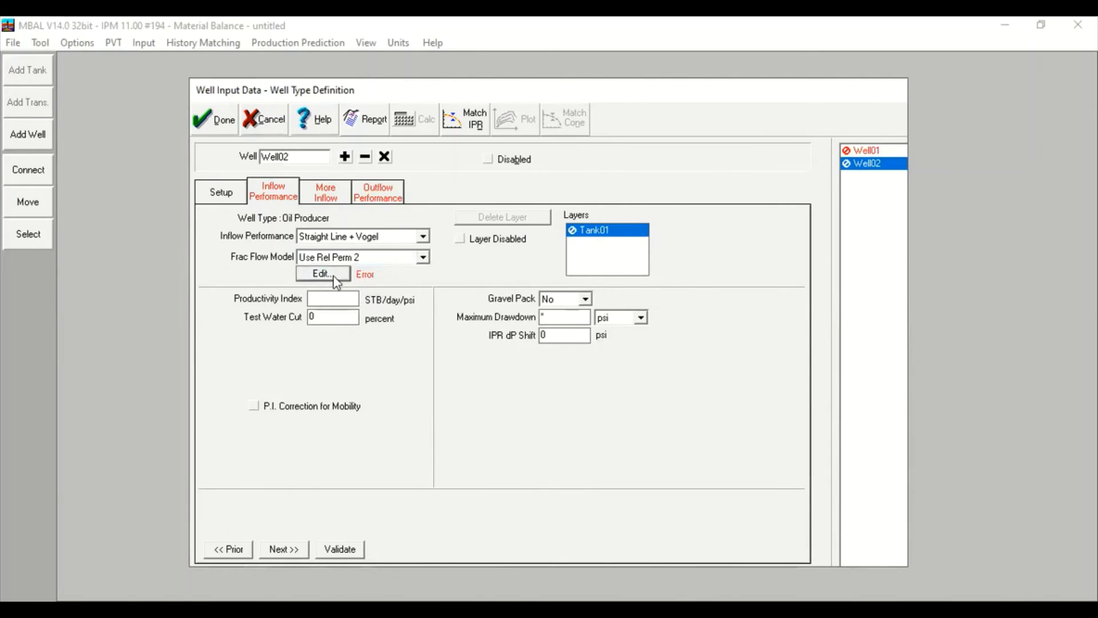
click(334, 274)
click(587, 188)
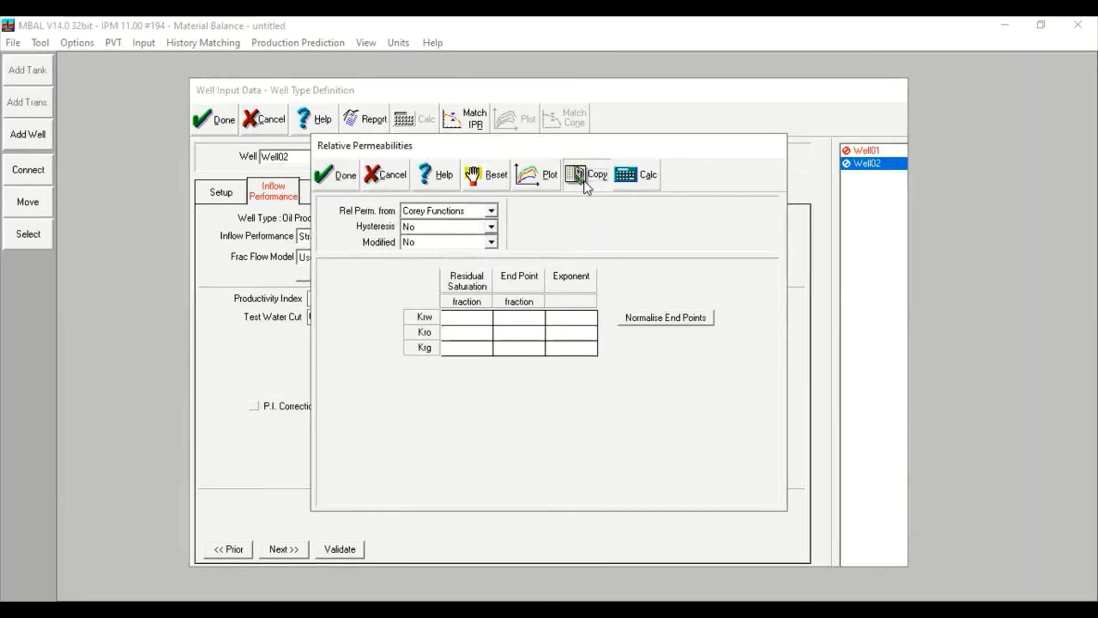
click(440, 272)
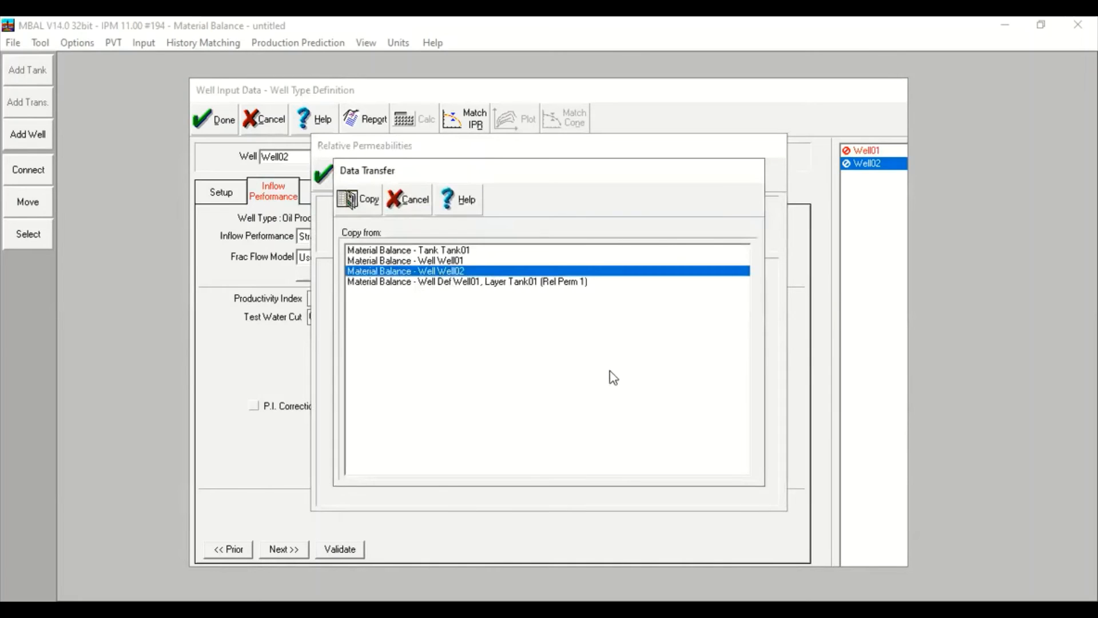
click(358, 199)
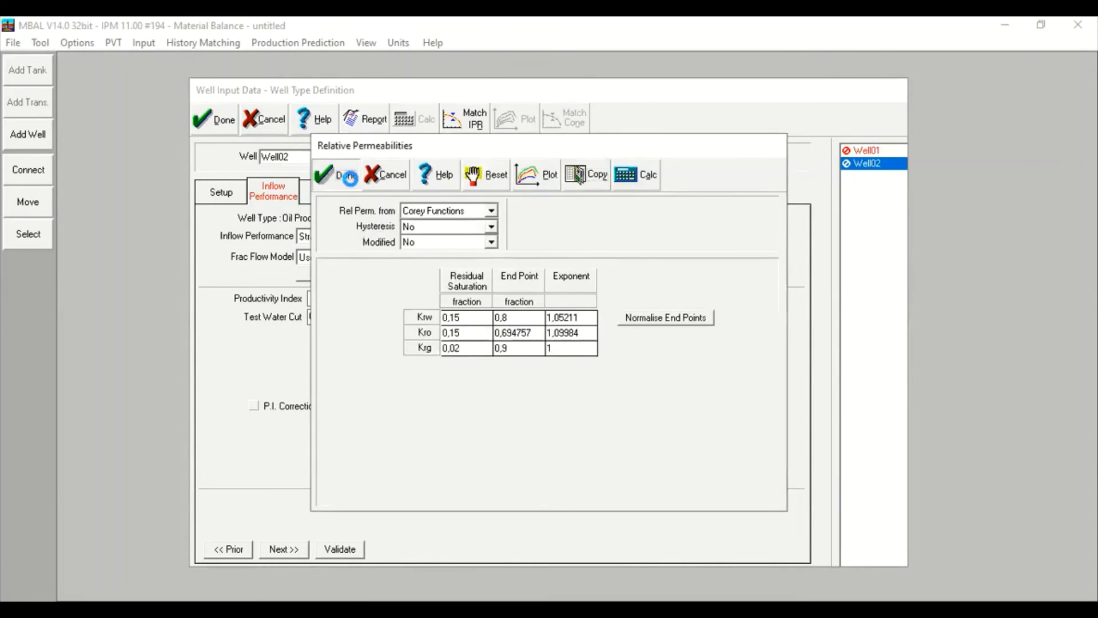
click(324, 174)
click(602, 389)
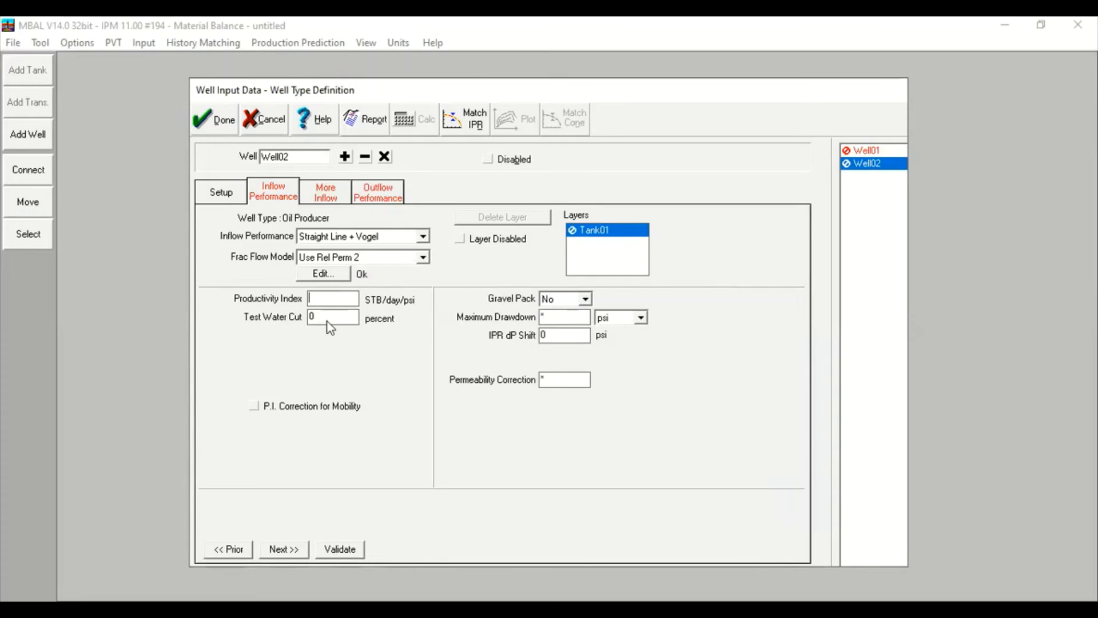
Set Well02's productivity index to 10 STB/day/psi, validate its inflow data and return to Well01.
text(10)
click(340, 549)
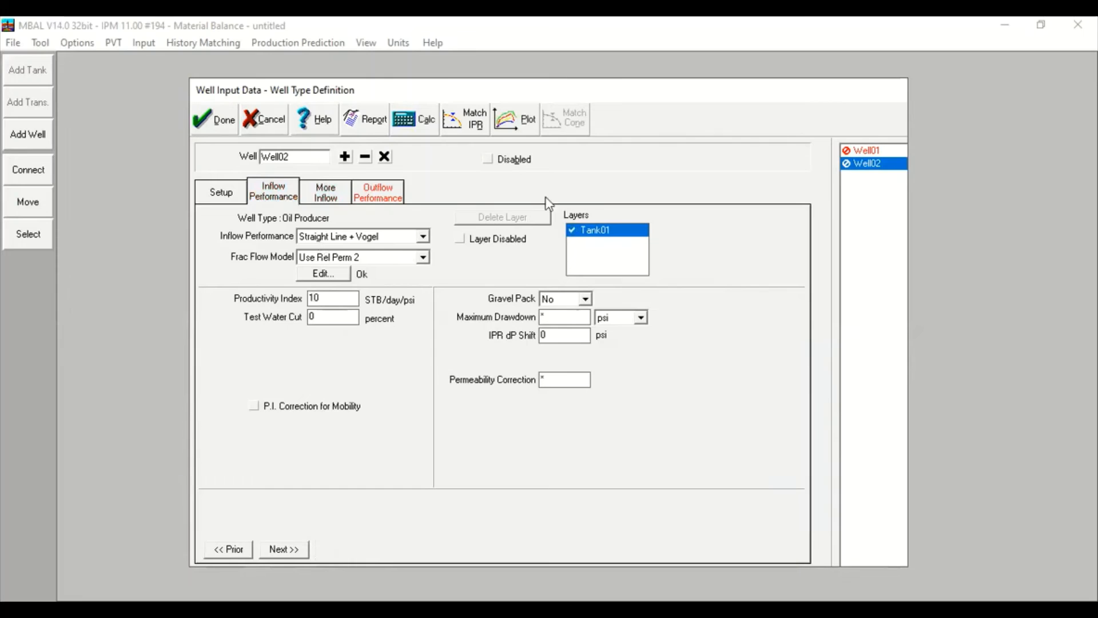
click(875, 150)
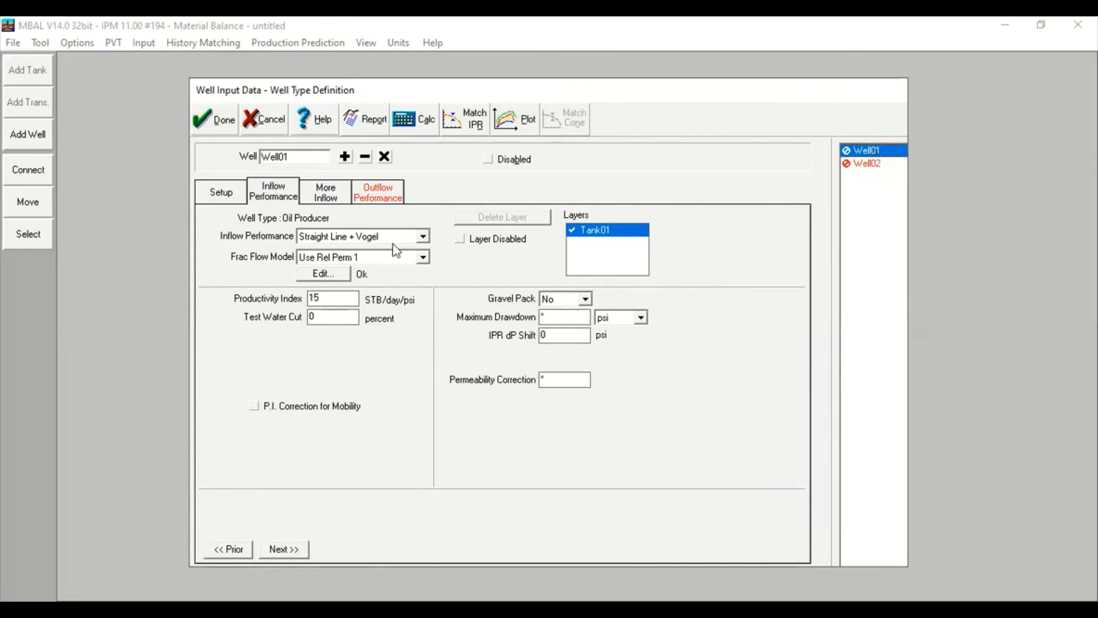
Review prediction Well01's abandonment and breakthrough constraints and its outflow performance options, keeping Tubing Performance Curves.
click(320, 196)
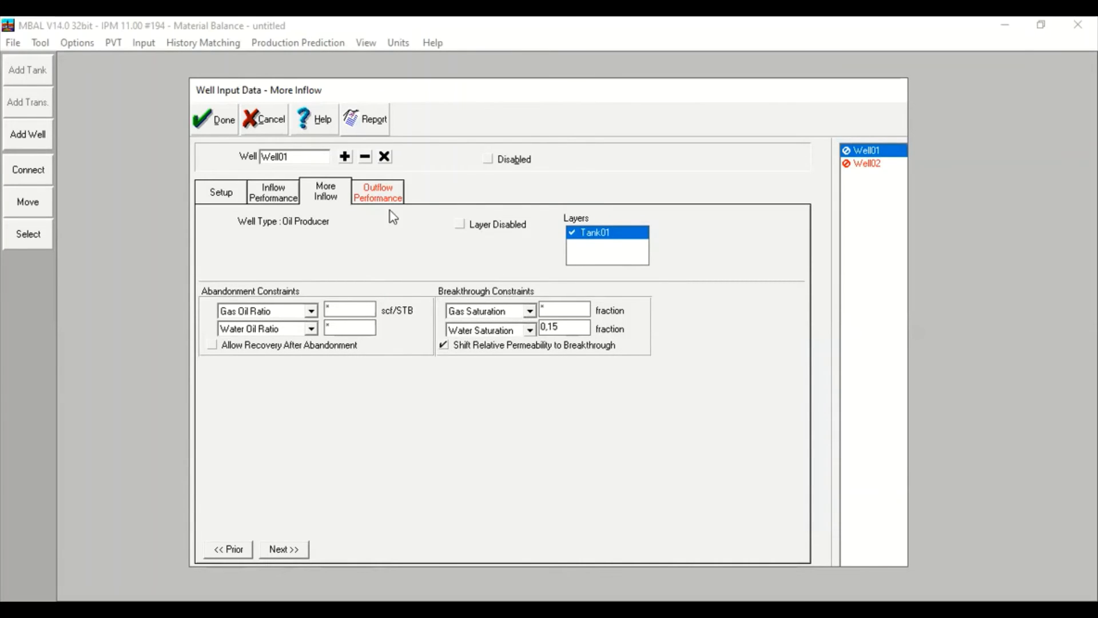
click(392, 194)
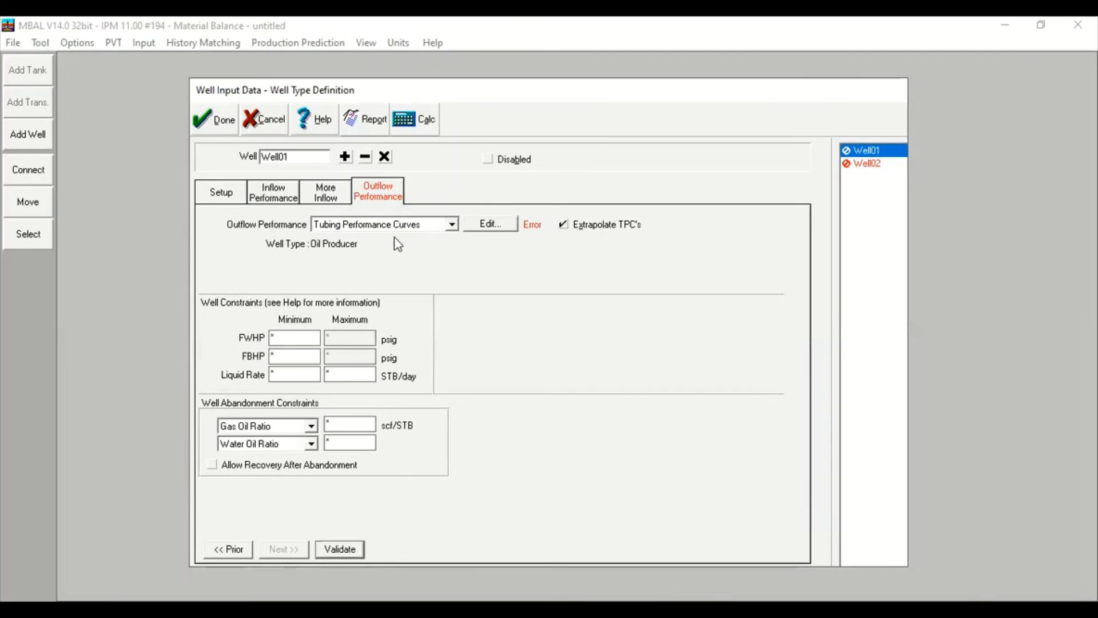
click(451, 224)
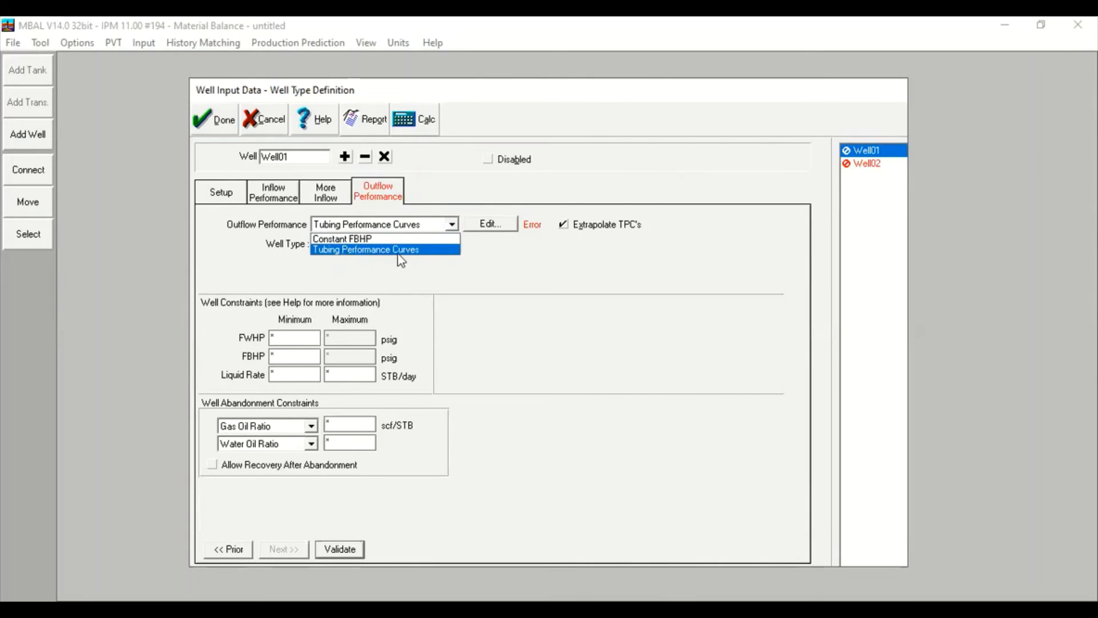
click(575, 269)
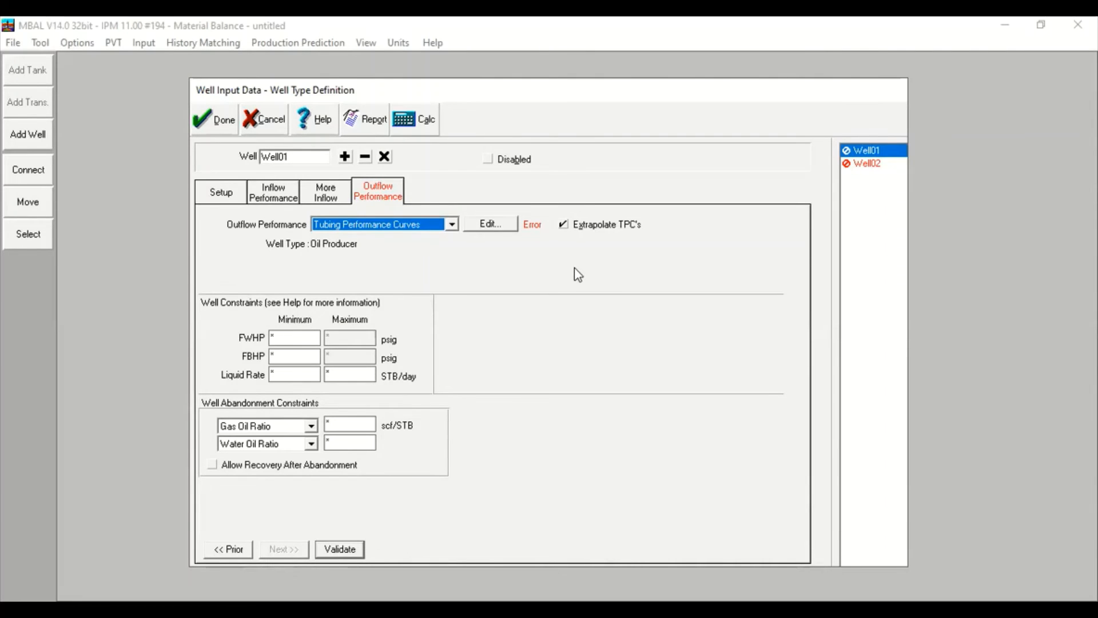
Import the tubing performance curves for prediction Well01 from W1_Pred.tpd.
click(490, 224)
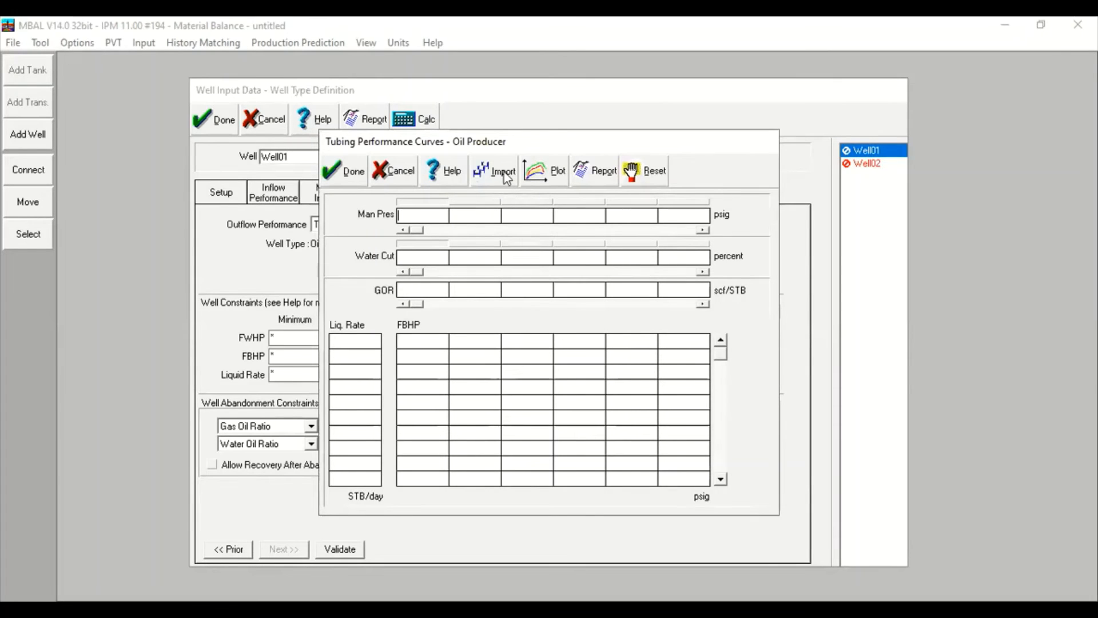
click(503, 173)
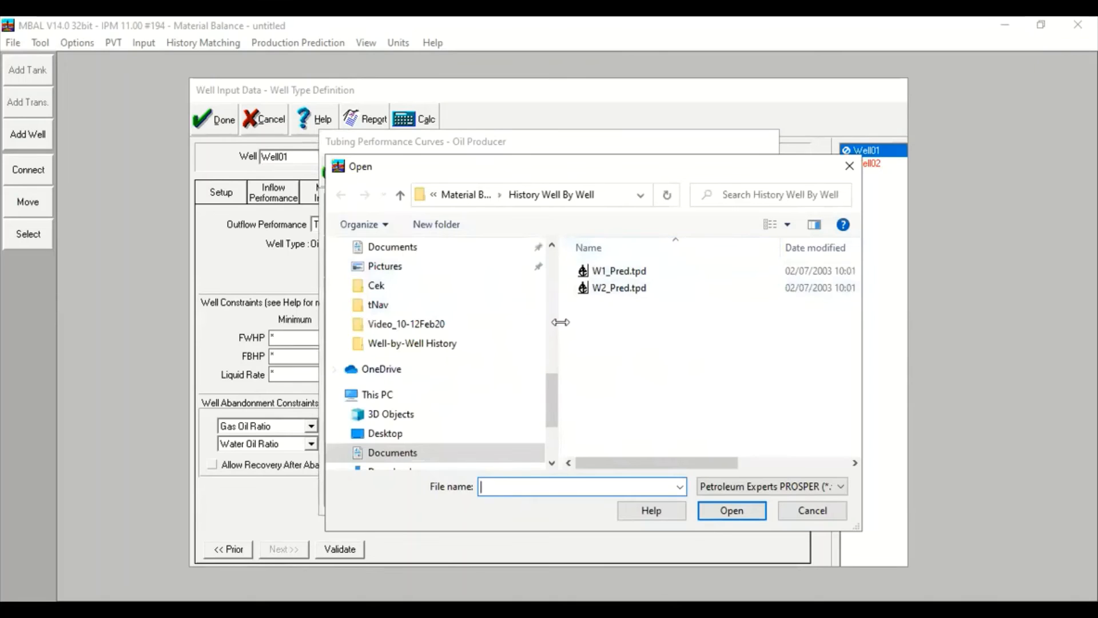
drag(559, 321, 410, 320)
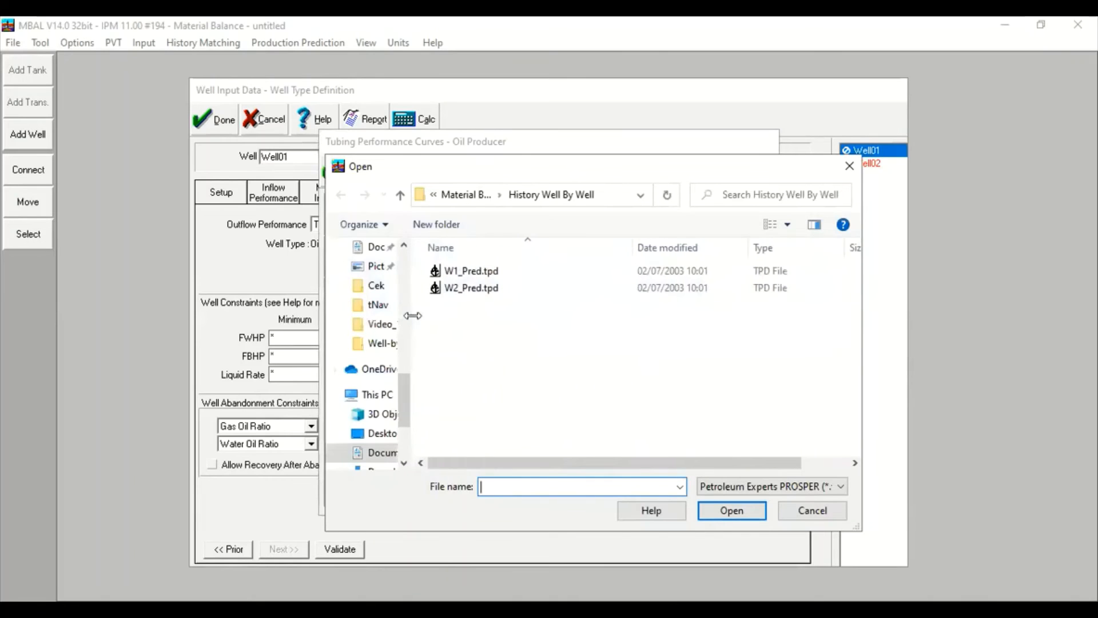
click(469, 273)
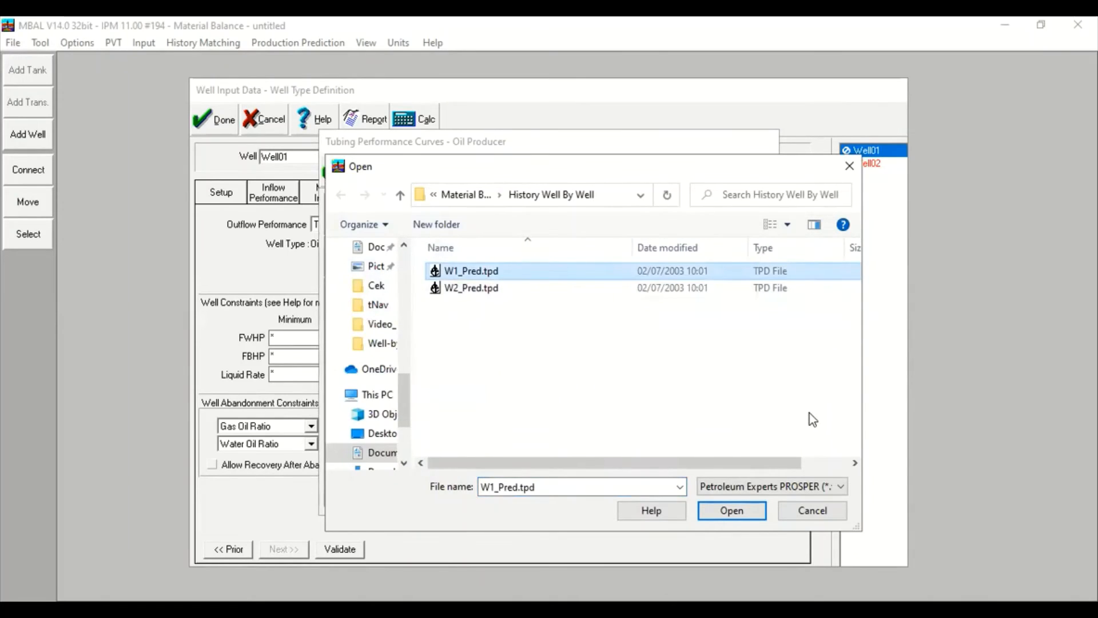
click(753, 511)
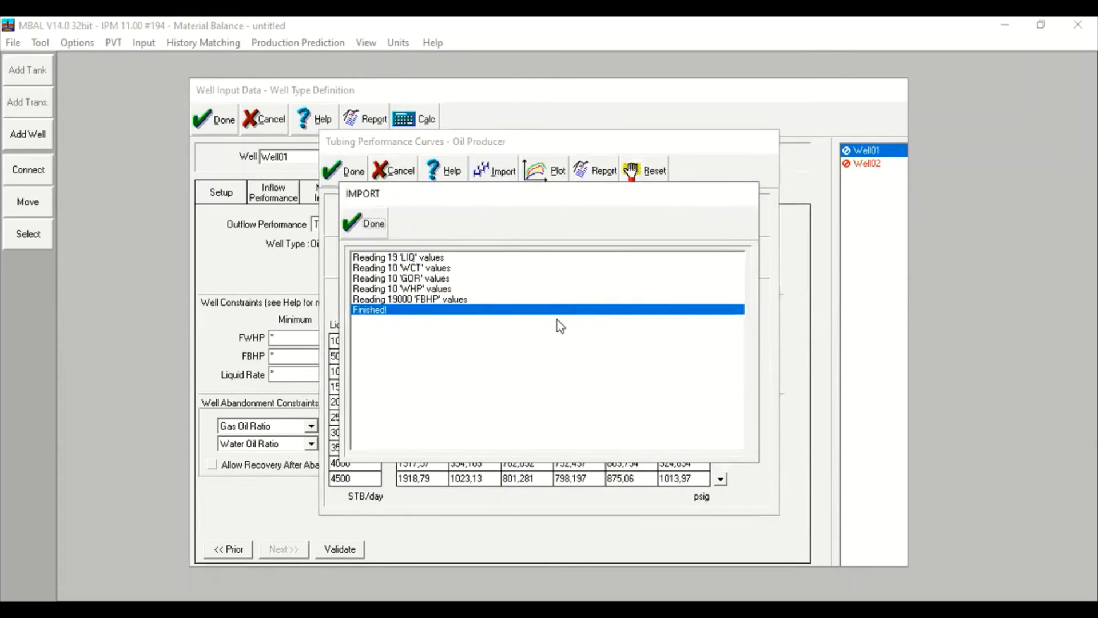
click(366, 228)
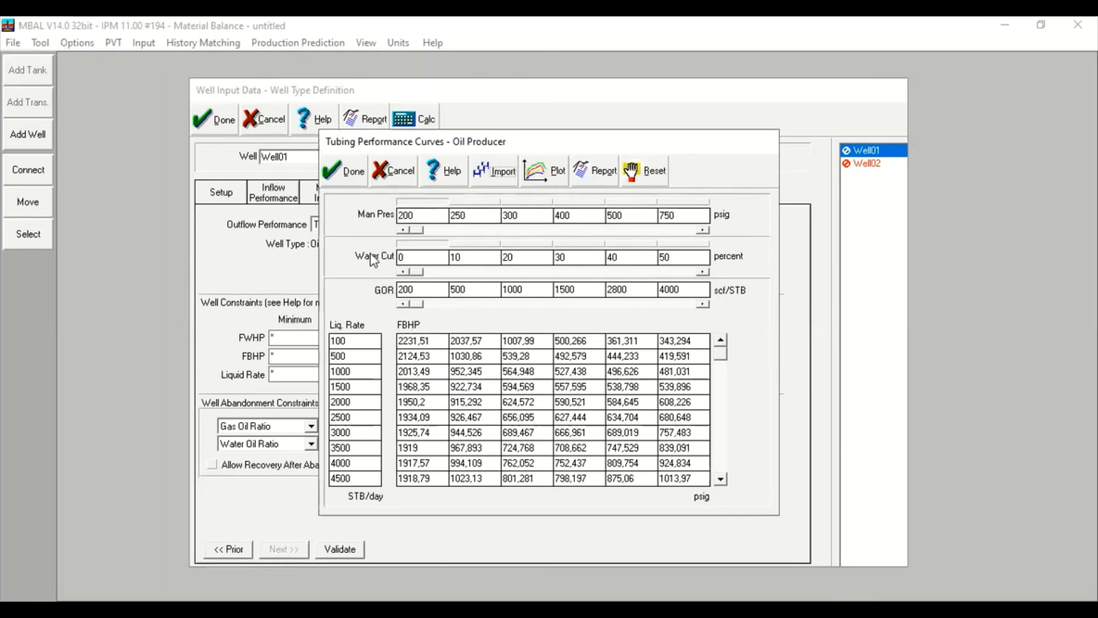
Plot Well01's imported tubing performance curves to inspect them, and accept the curve data.
click(541, 179)
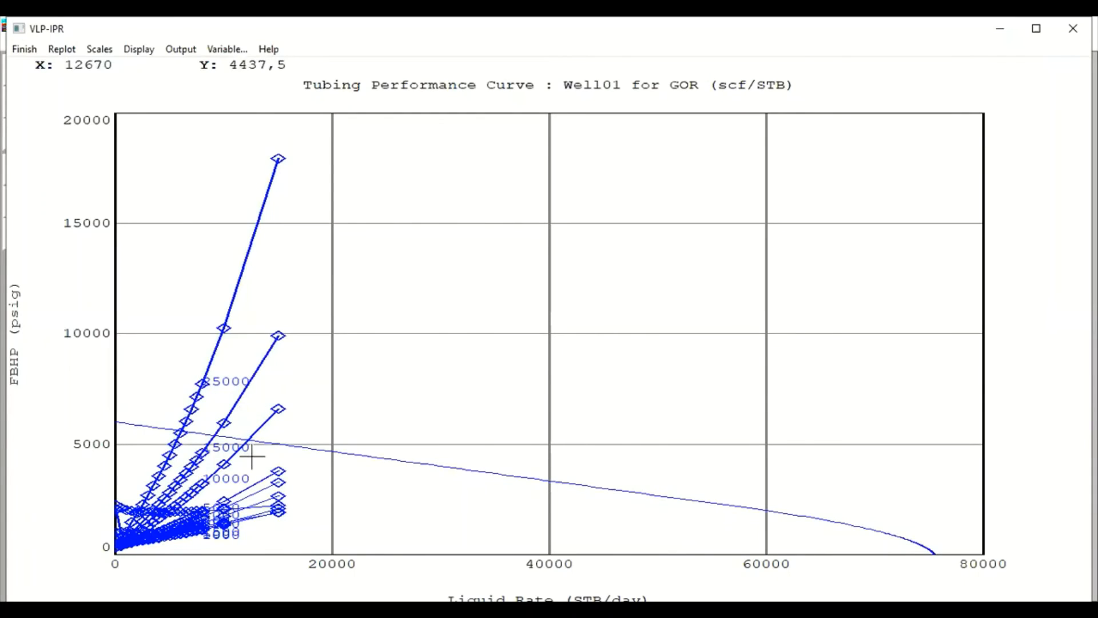
click(14, 49)
click(349, 172)
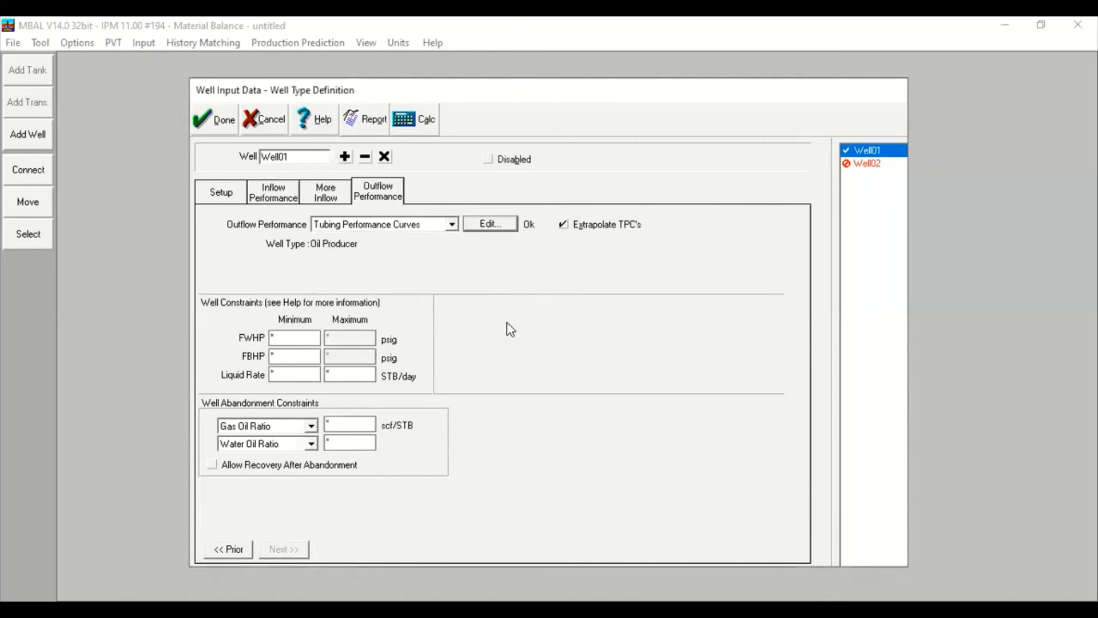
Import the tubing performance curves for prediction Well02 from W2_Pred.tpd.
click(860, 164)
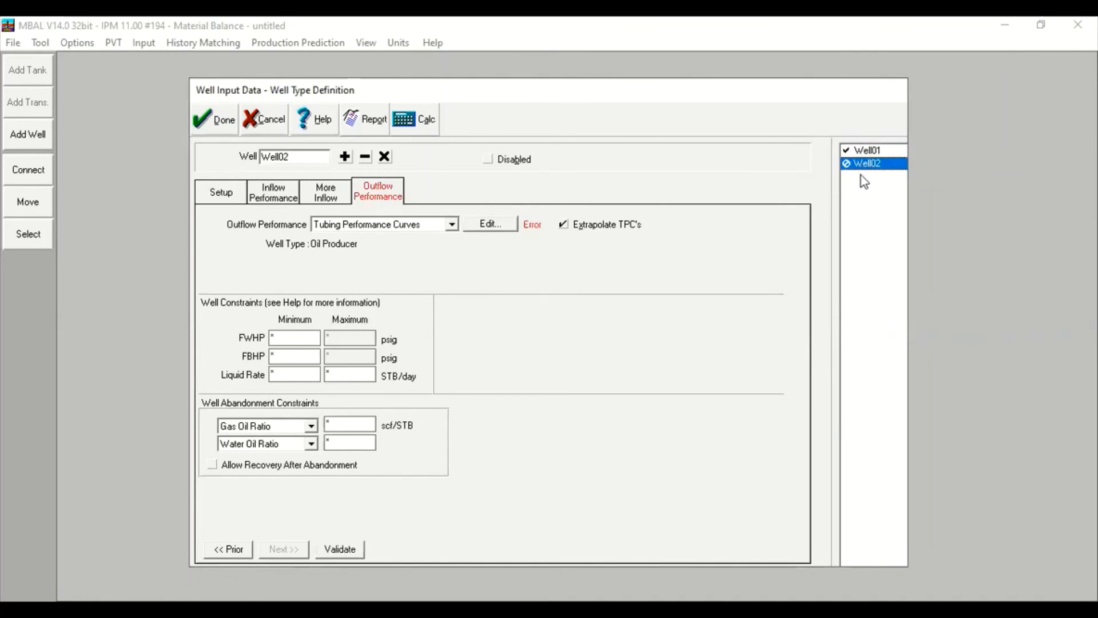
click(492, 225)
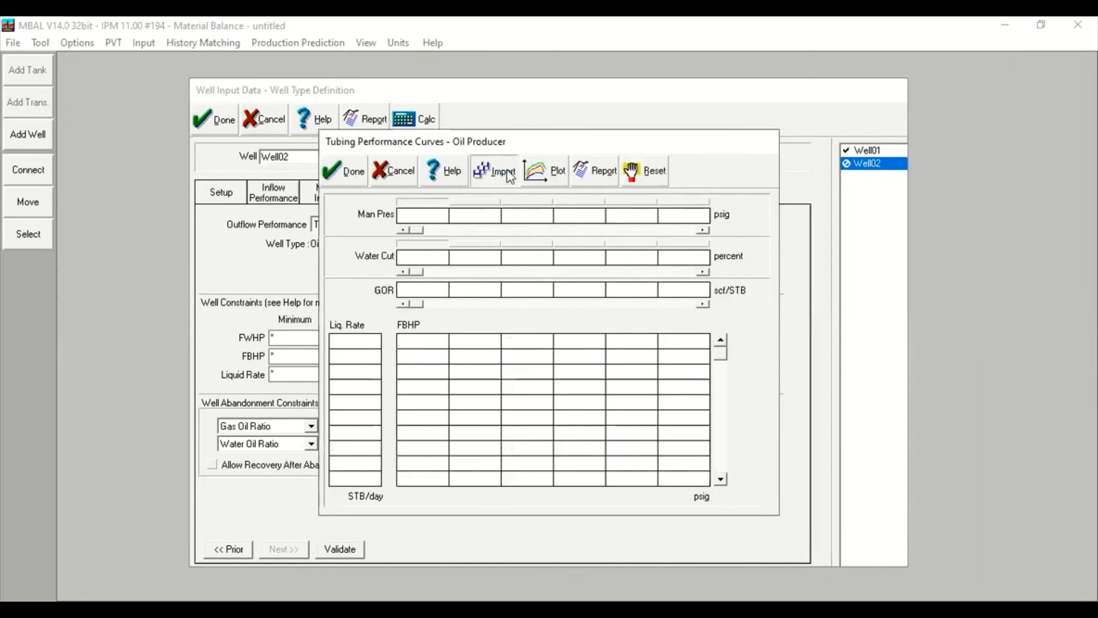
click(492, 289)
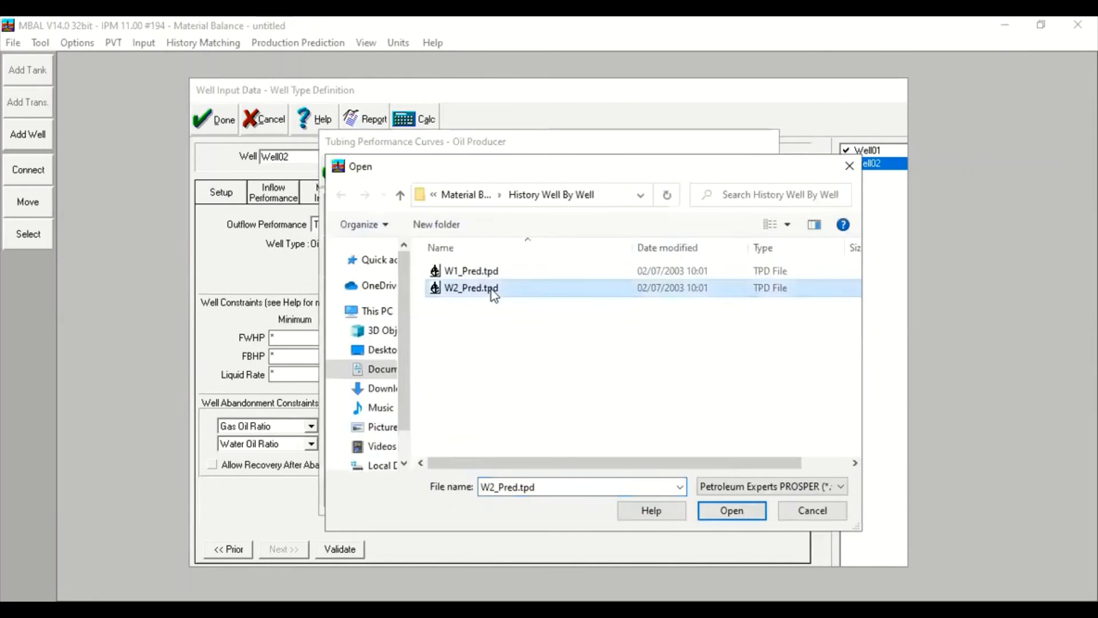
double_click(466, 289)
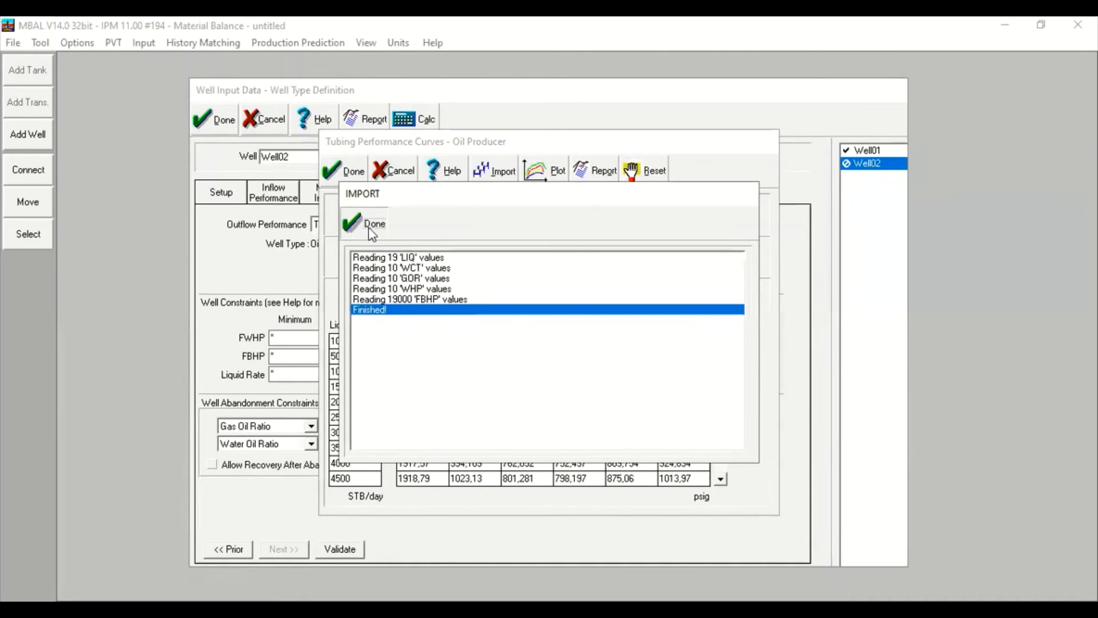
click(371, 229)
Plot Well02's imported tubing performance curves, accept the curve data and close the well type definitions.
click(545, 170)
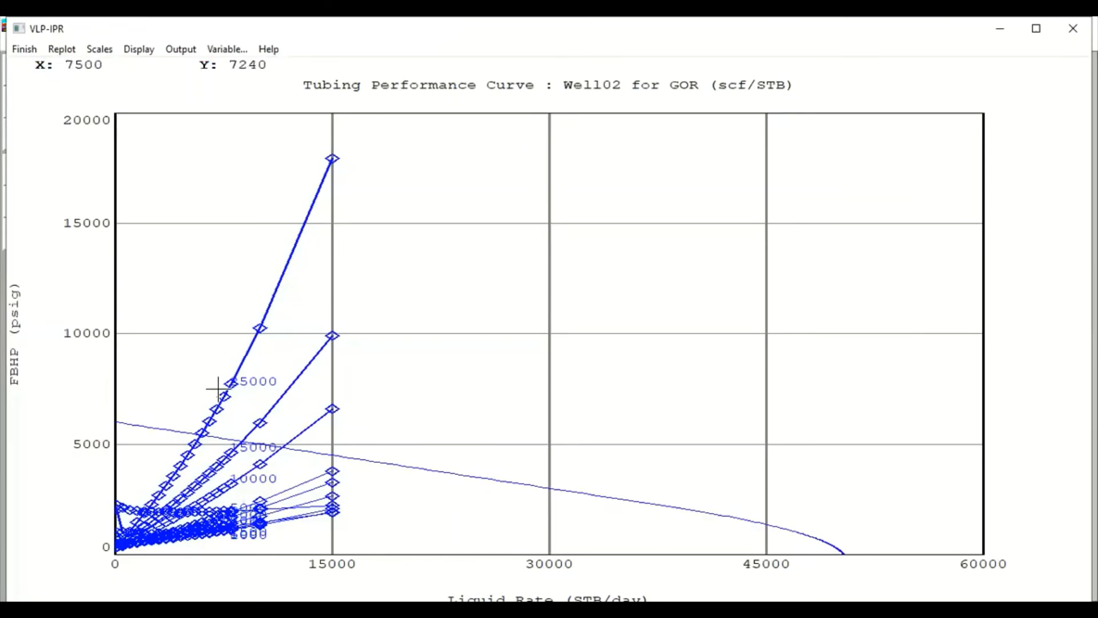
click(31, 53)
click(343, 178)
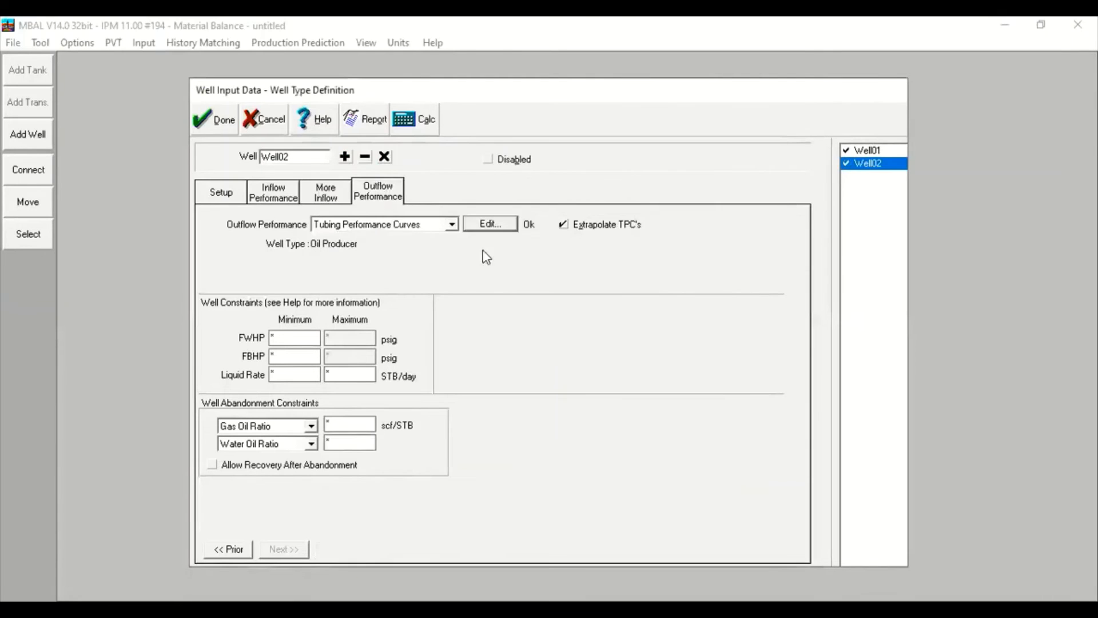
click(233, 121)
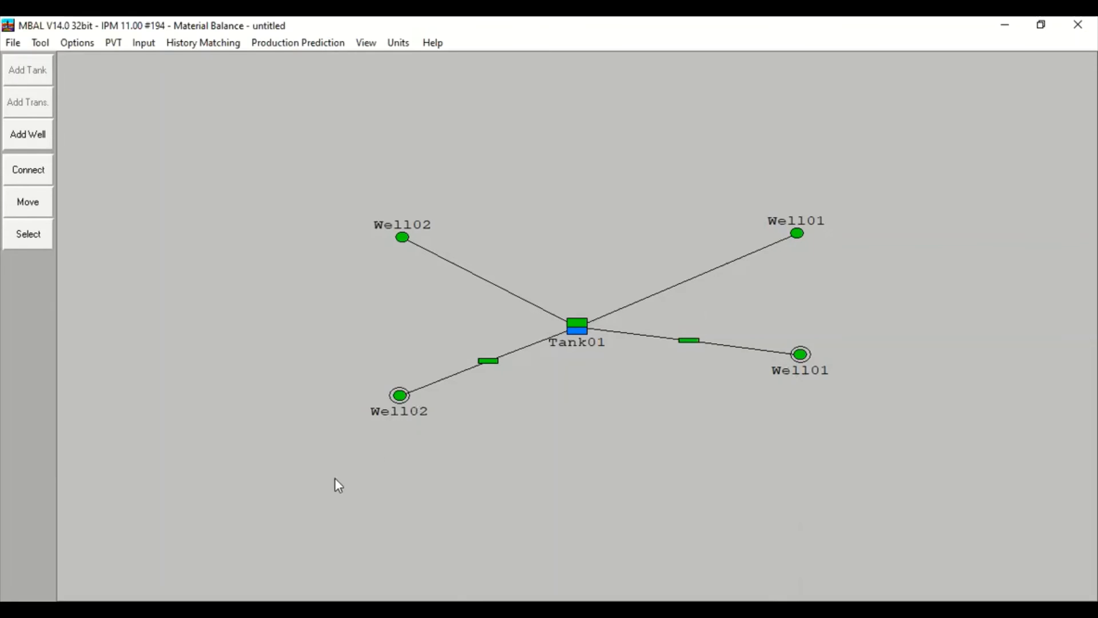
Open the prediction well schedule and enter 31/12/2002 as the start time in the first two rows.
click(291, 46)
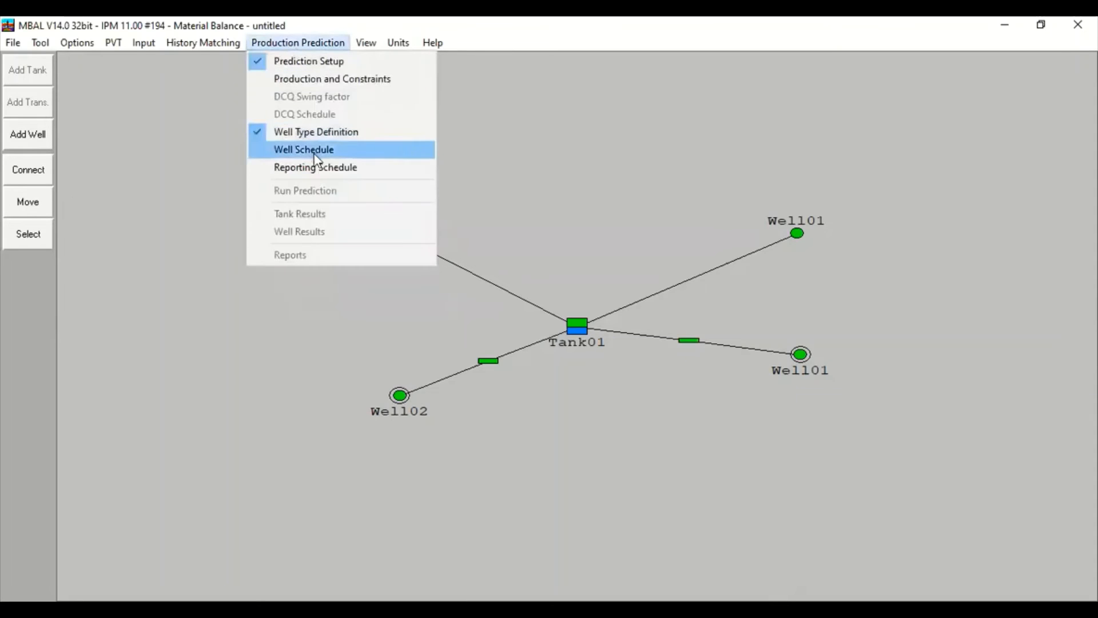
click(315, 157)
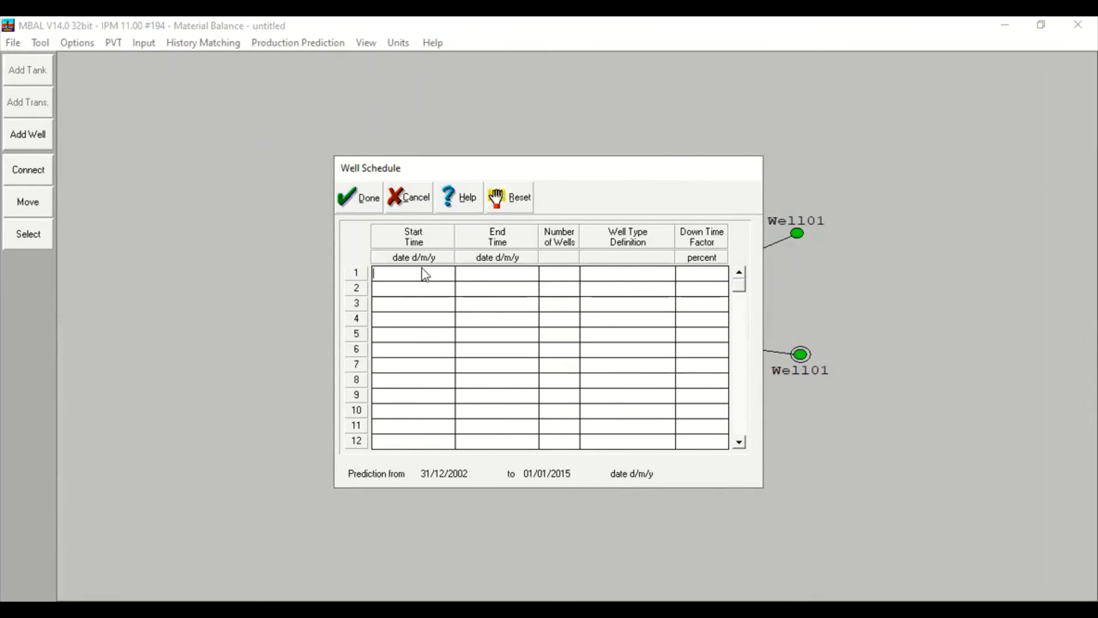
text(31/)
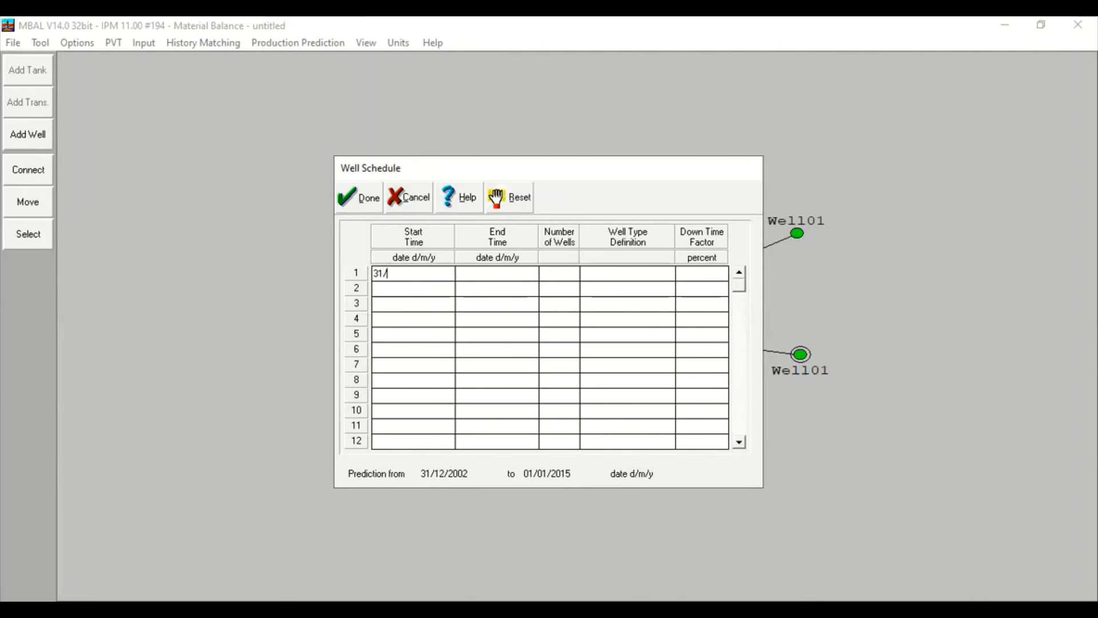
text(12/2002)
drag(431, 275, 357, 276)
right_click(404, 290)
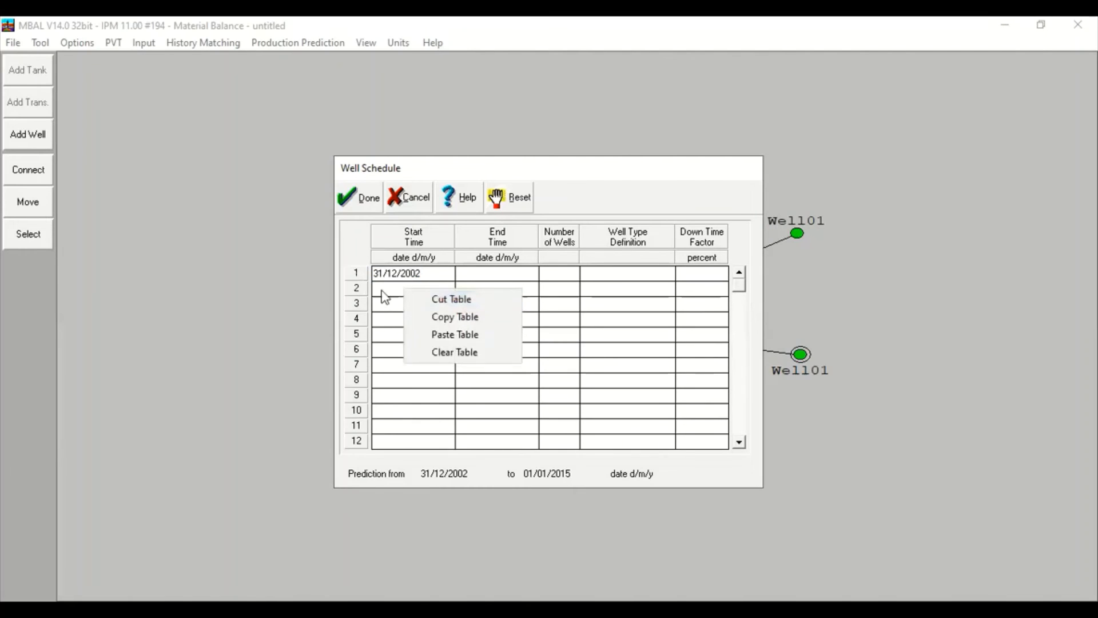
click(382, 290)
key(ctrl+v)
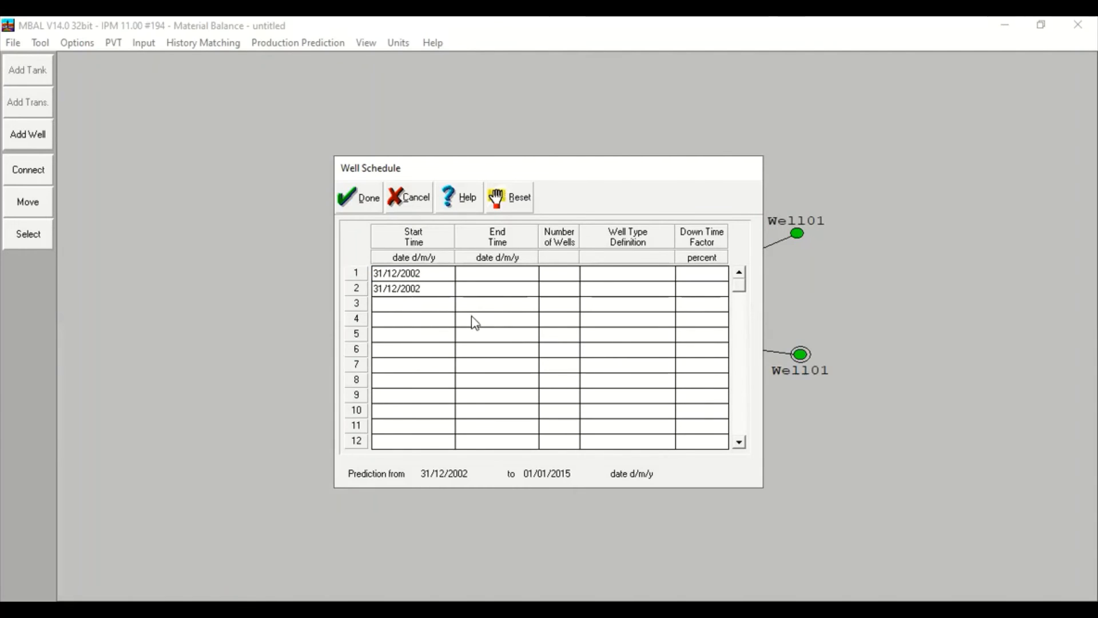
Enter 01/01/2015 as the end time in both well schedule rows.
click(491, 276)
text(01/01/201)
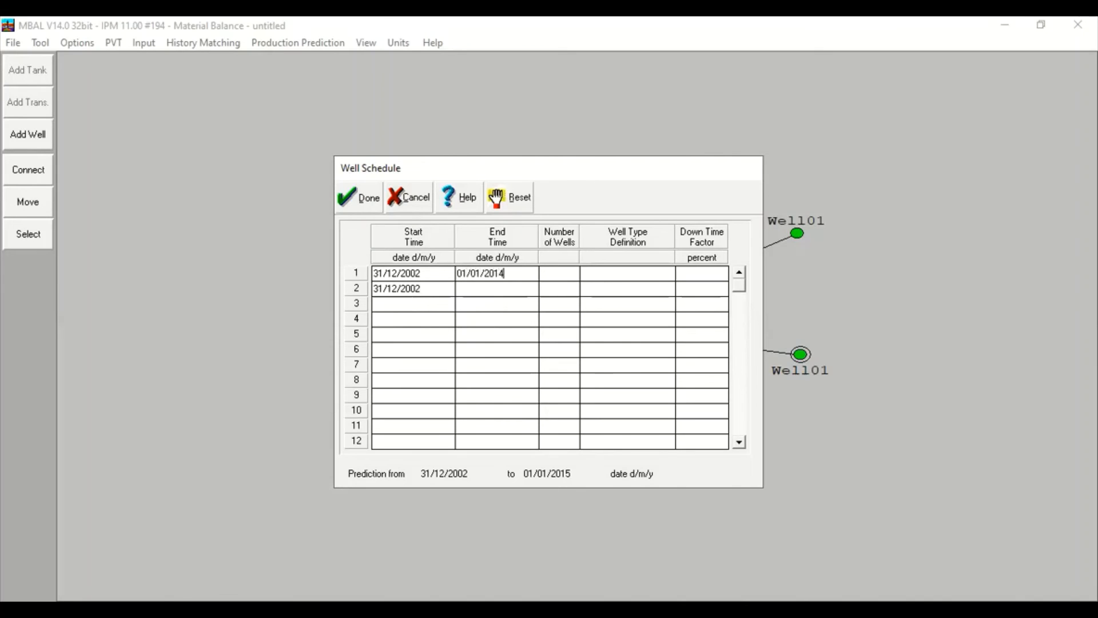
text(4)
key(BackSpace)
text(5)
click(499, 287)
text(01/01/201)
Set the number of wells to 1 in both well schedule rows.
click(568, 278)
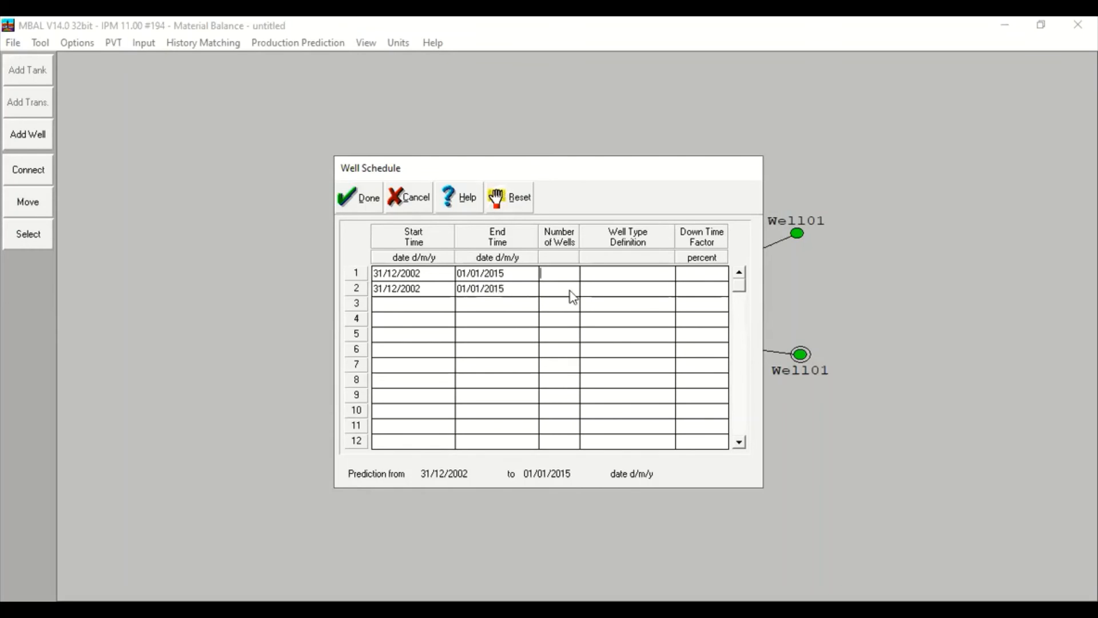
text(1)
key(Down)
text(1)
Assign well type Well01 to the first well schedule row and Well02 to the second.
click(623, 274)
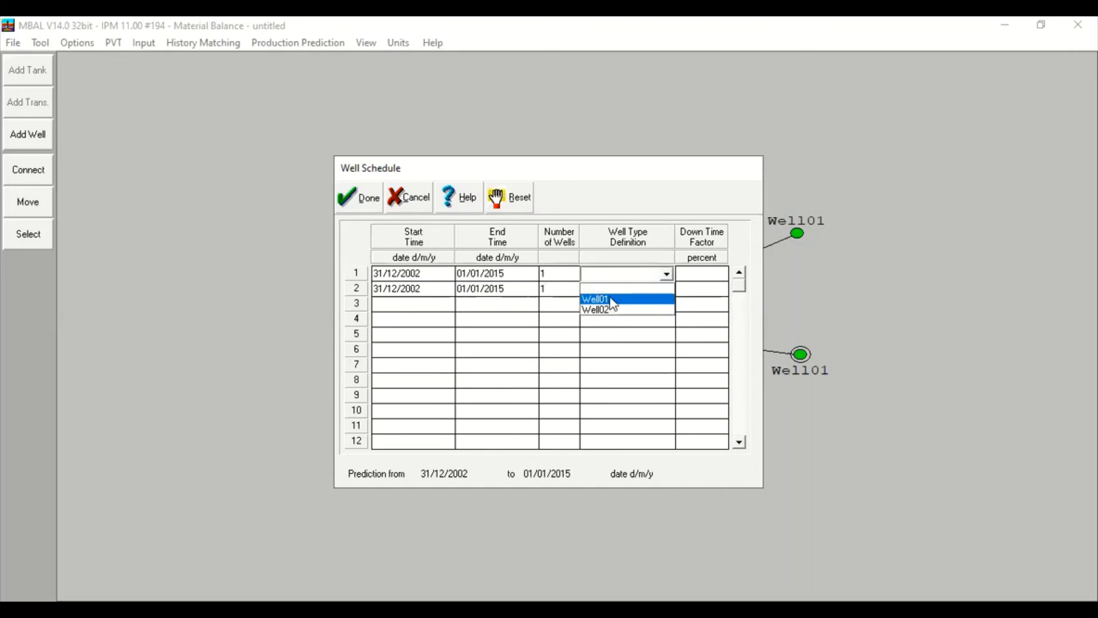
click(611, 299)
click(638, 278)
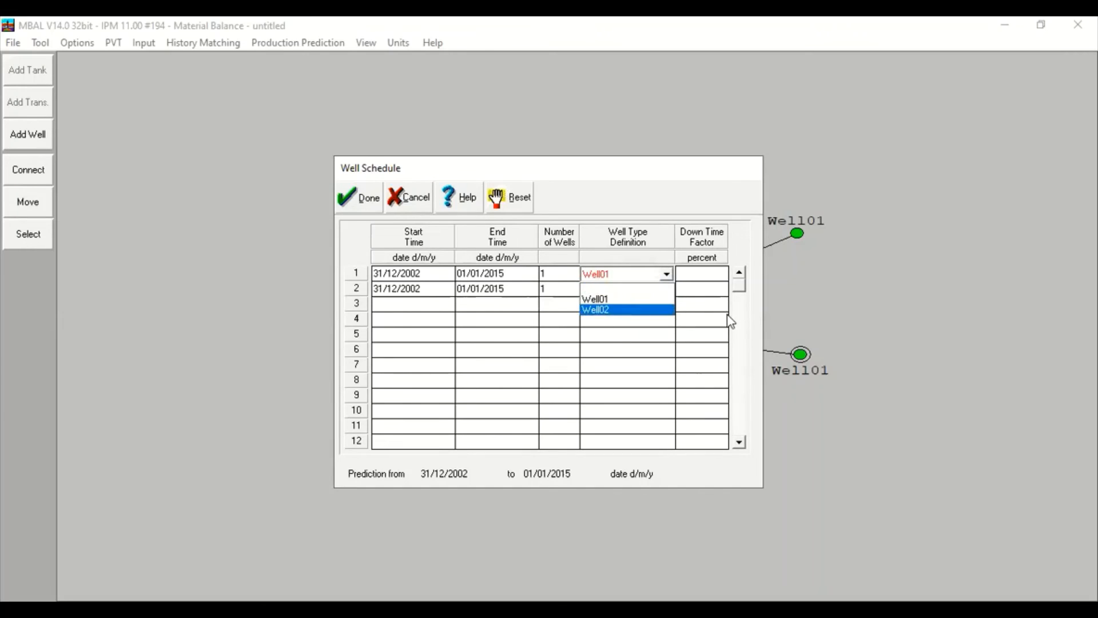
click(655, 290)
click(635, 290)
click(623, 324)
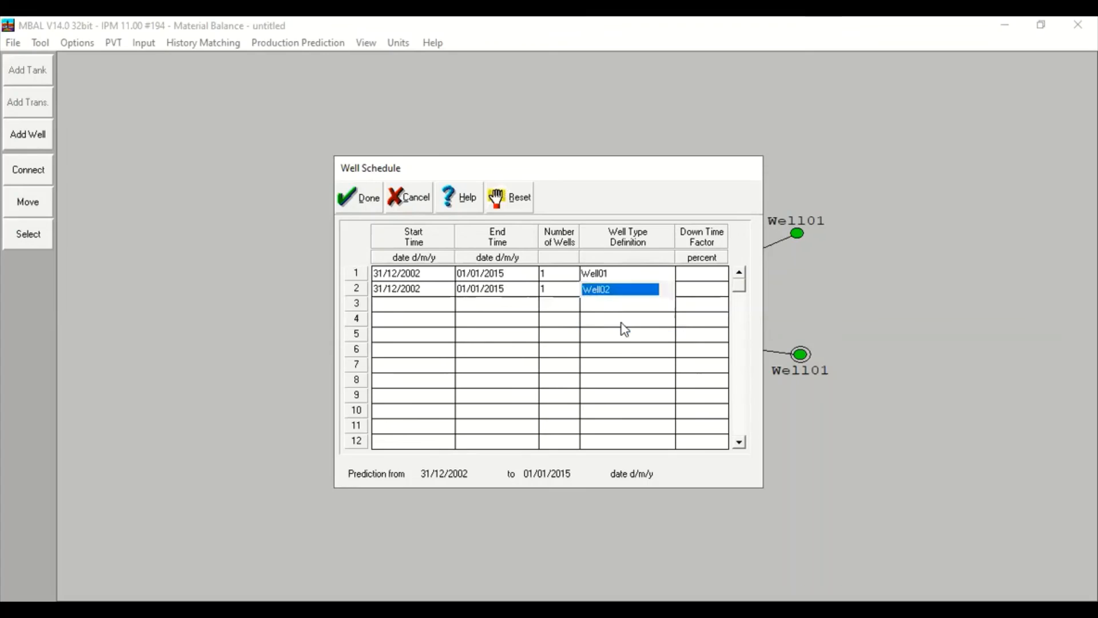
Set the down time factor to 0 percent in both rows and accept the well schedule.
click(698, 273)
text(0)
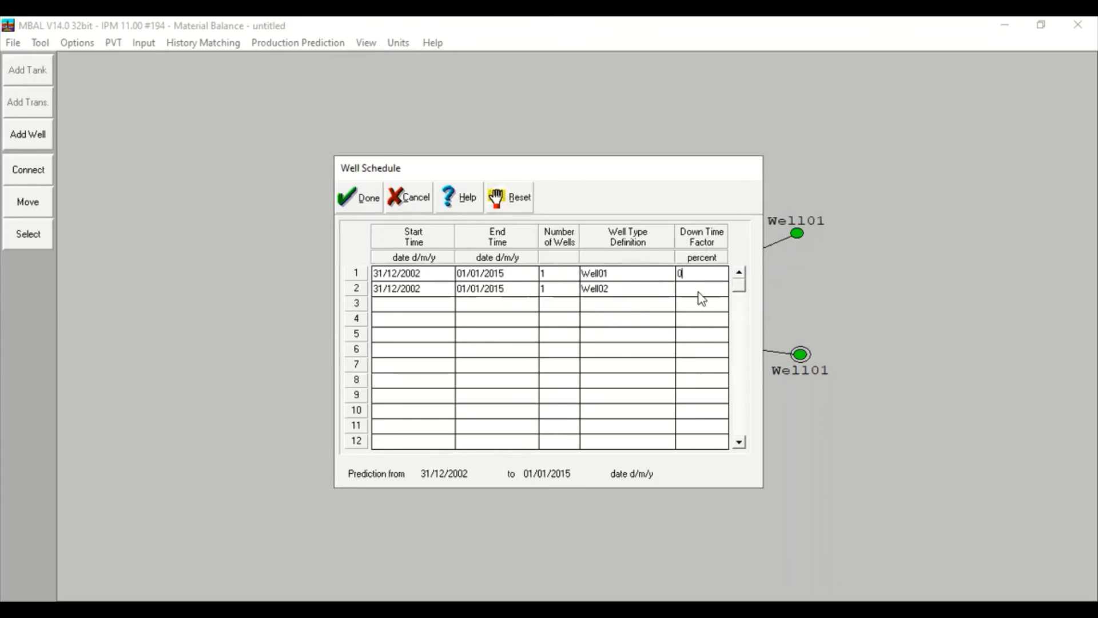
text(0)
click(371, 199)
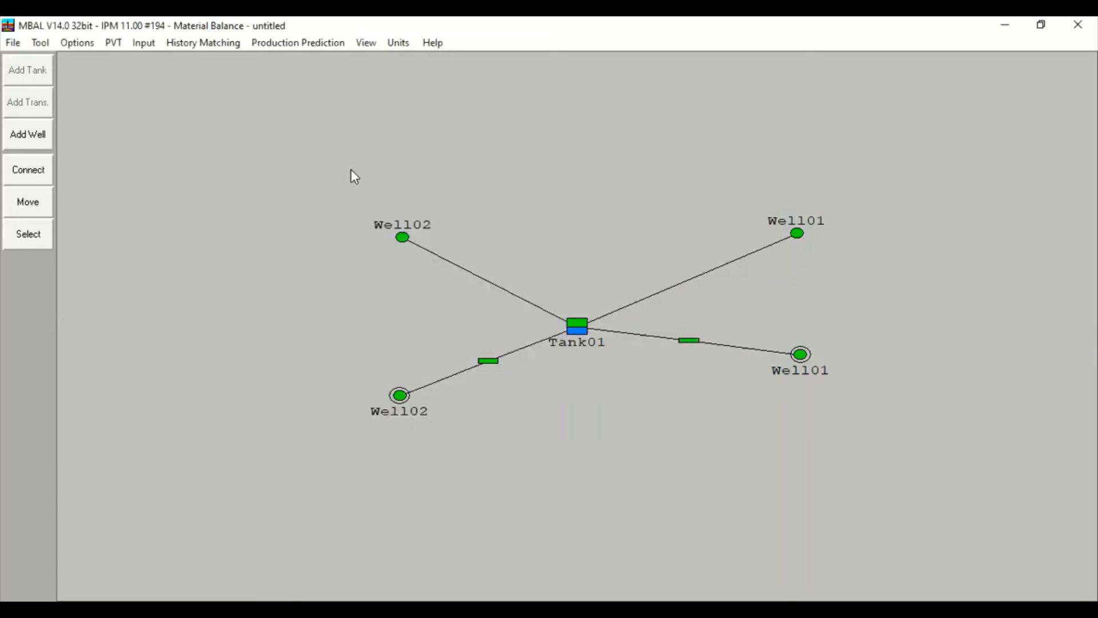
Open the reporting schedule and accept the automatic reporting frequency.
click(308, 46)
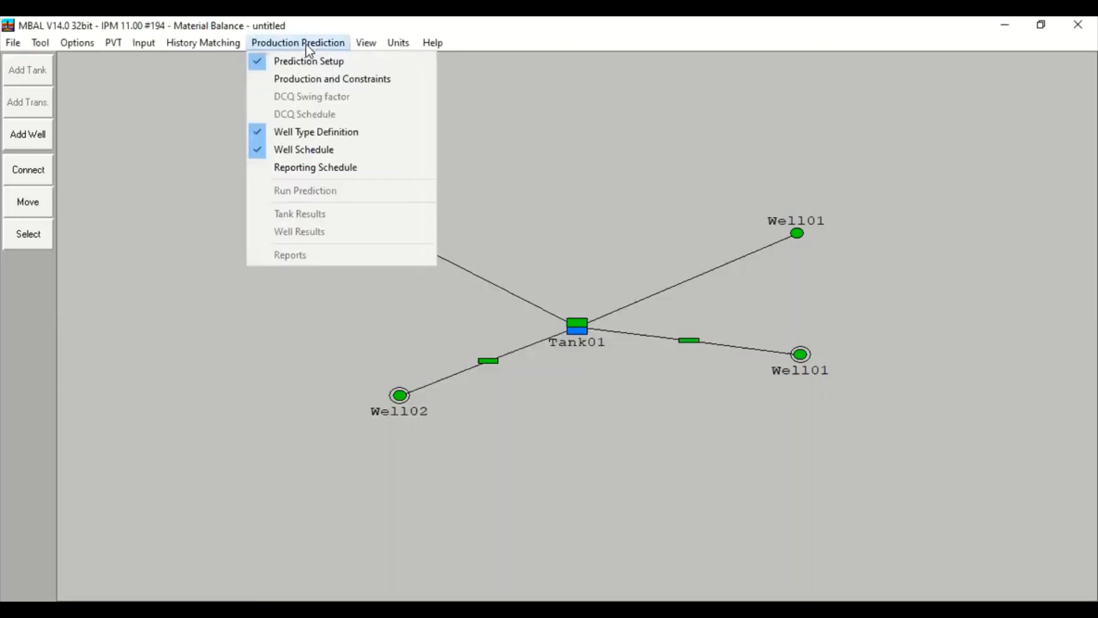
click(346, 172)
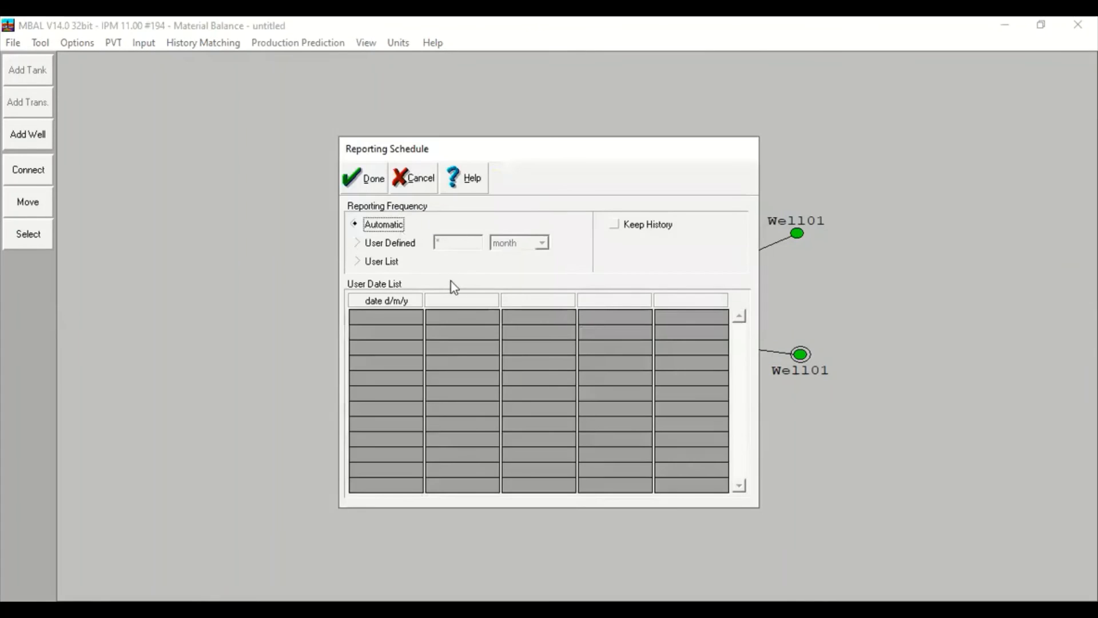
click(359, 178)
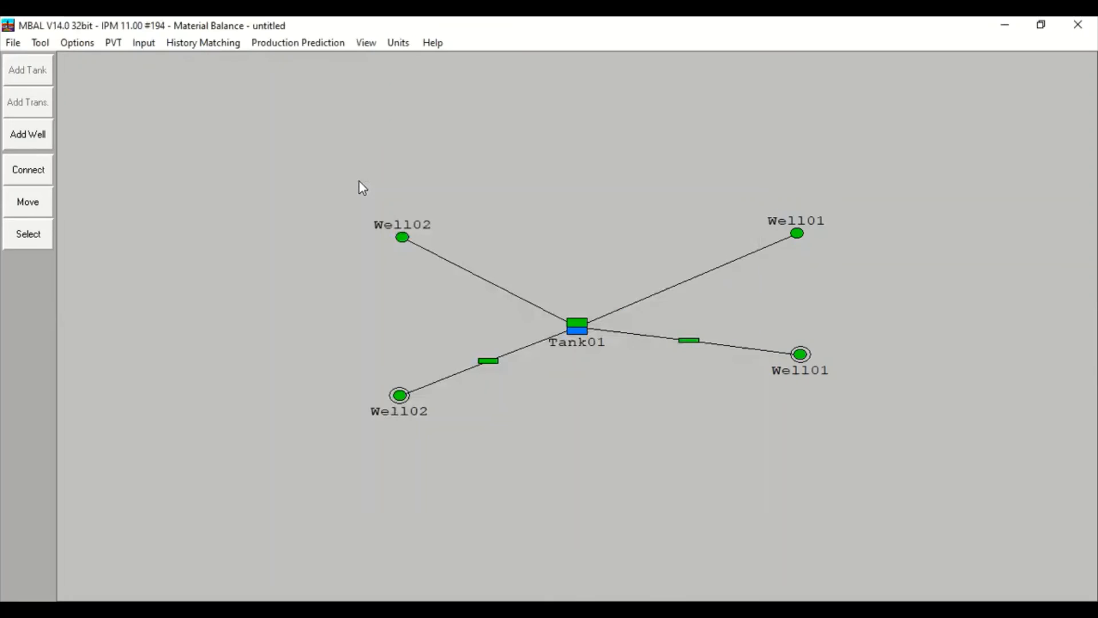
Open the prediction production and constraints table.
click(332, 46)
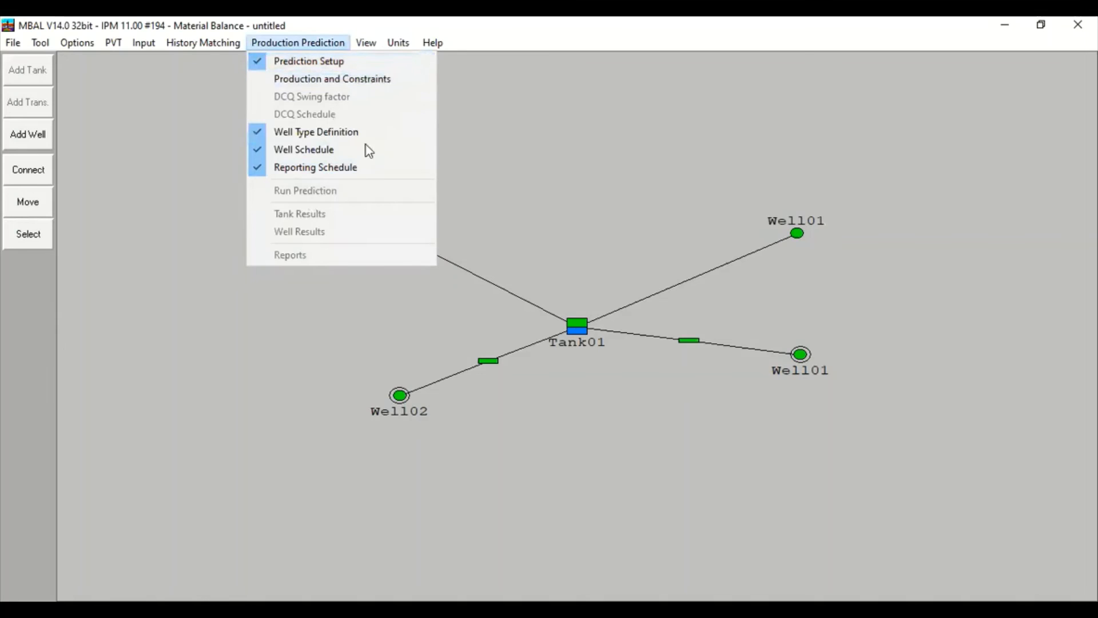
click(357, 85)
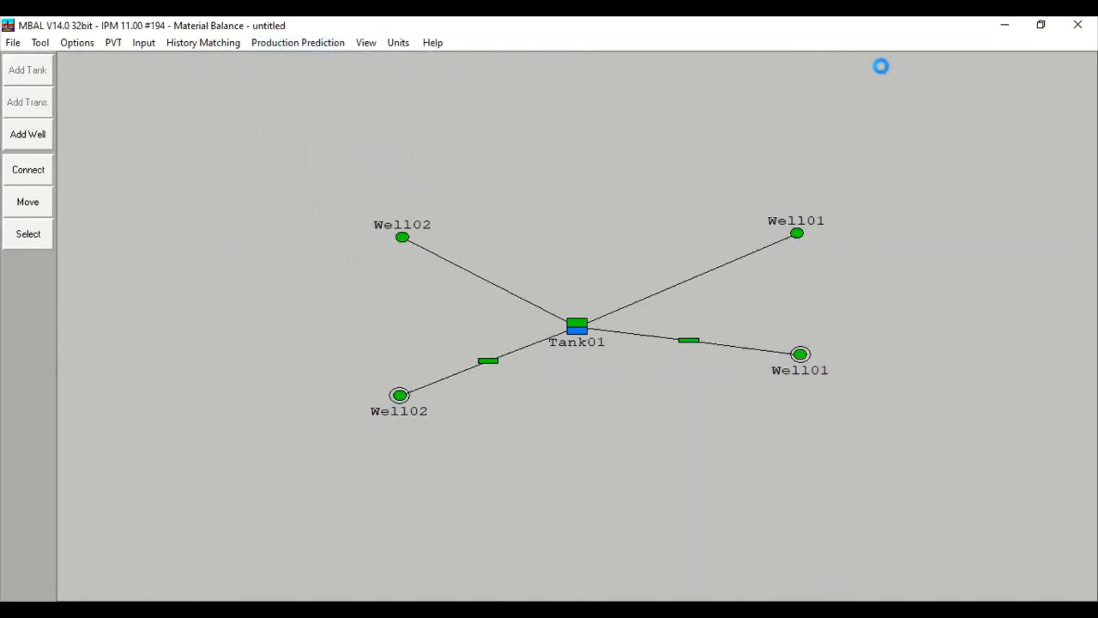
scroll(400, 278, down, 1)
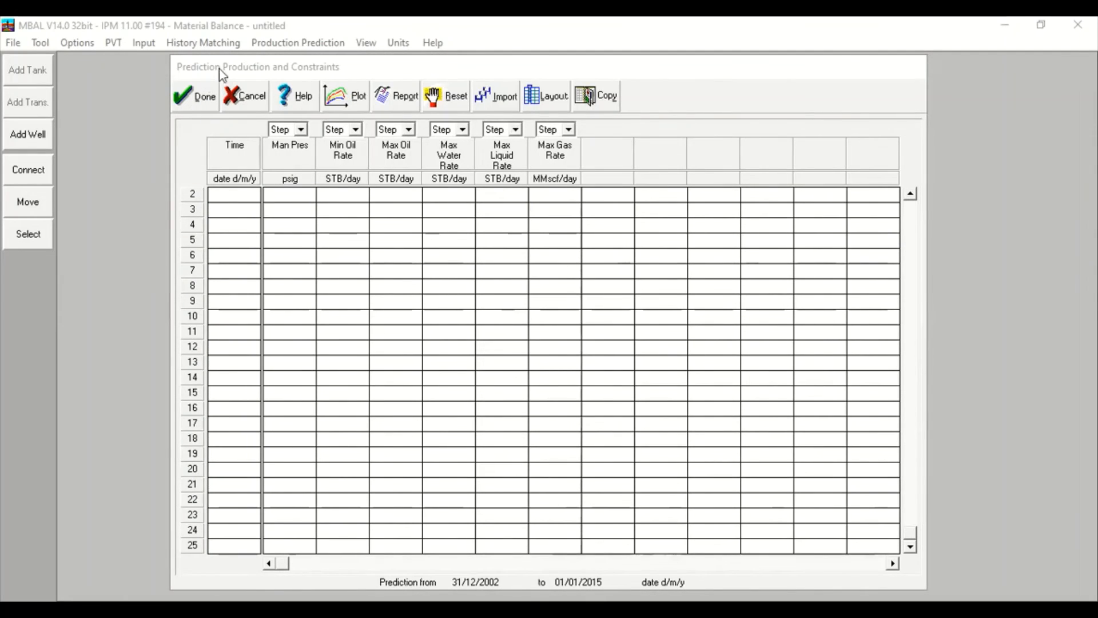
Try to paste copied data into the time column of the constraints table.
right_click(245, 195)
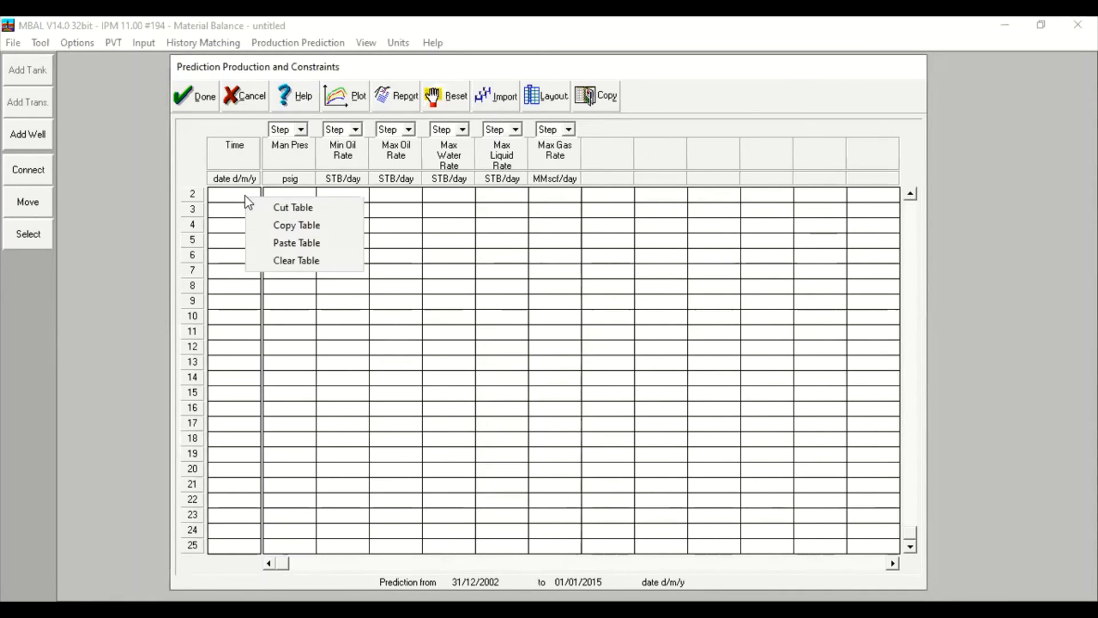
click(308, 249)
click(266, 212)
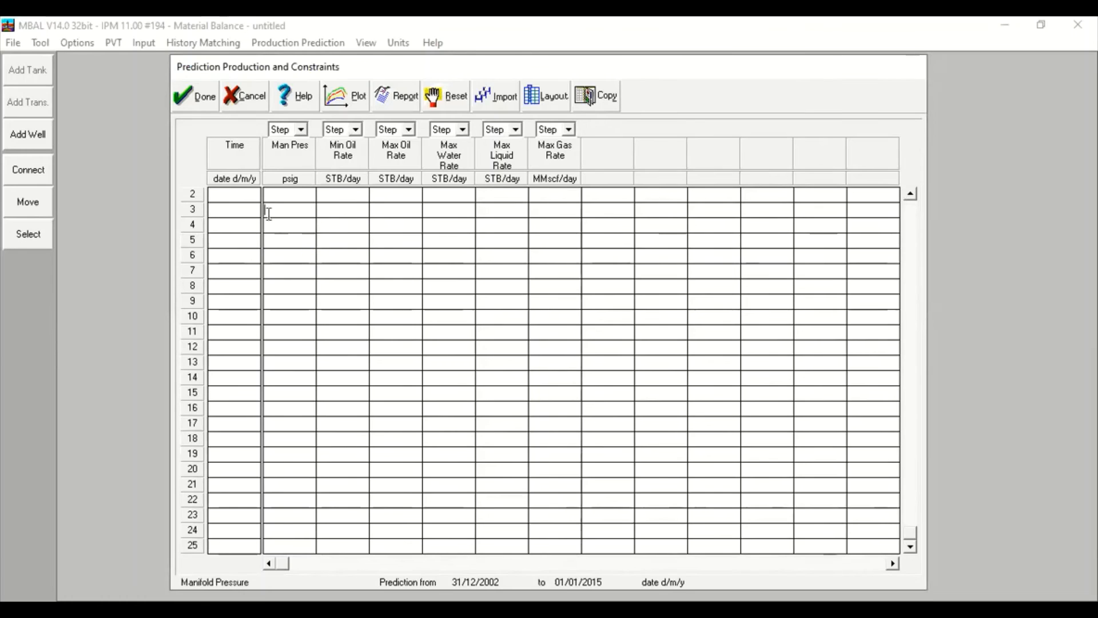
right_click(247, 192)
click(277, 238)
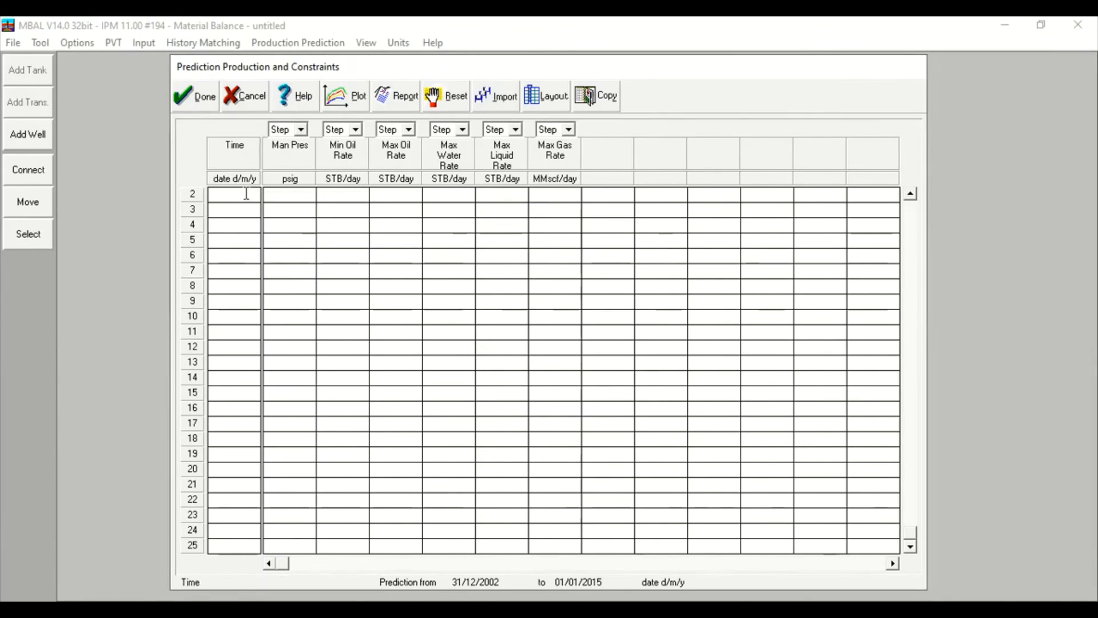
Enter time 31/12/2002 with a manifold pressure of 1000 psig in row 2 and accept the constraints.
text(31/12/2002)
click(283, 197)
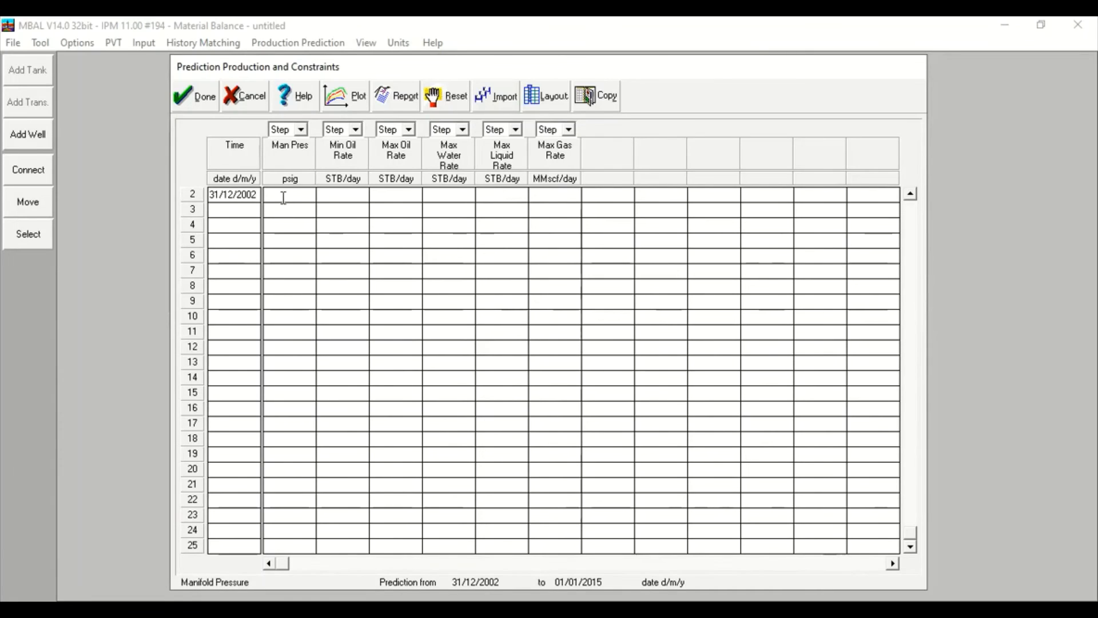
text(1000)
click(198, 105)
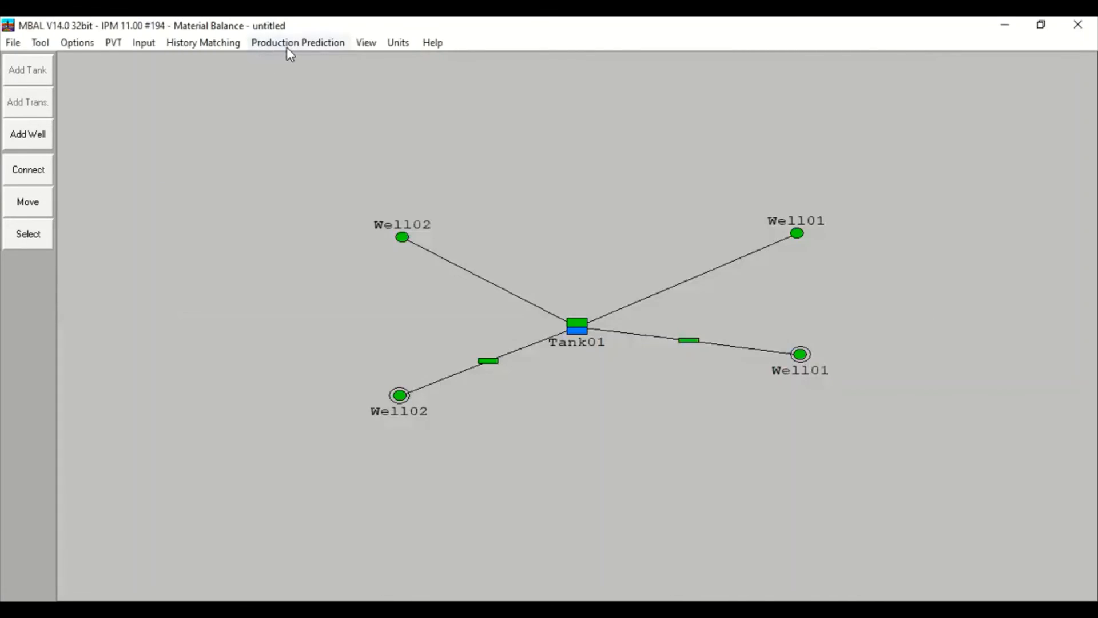
Calculate the production prediction and examine all result columns and time steps through 01/01/2015.
click(293, 44)
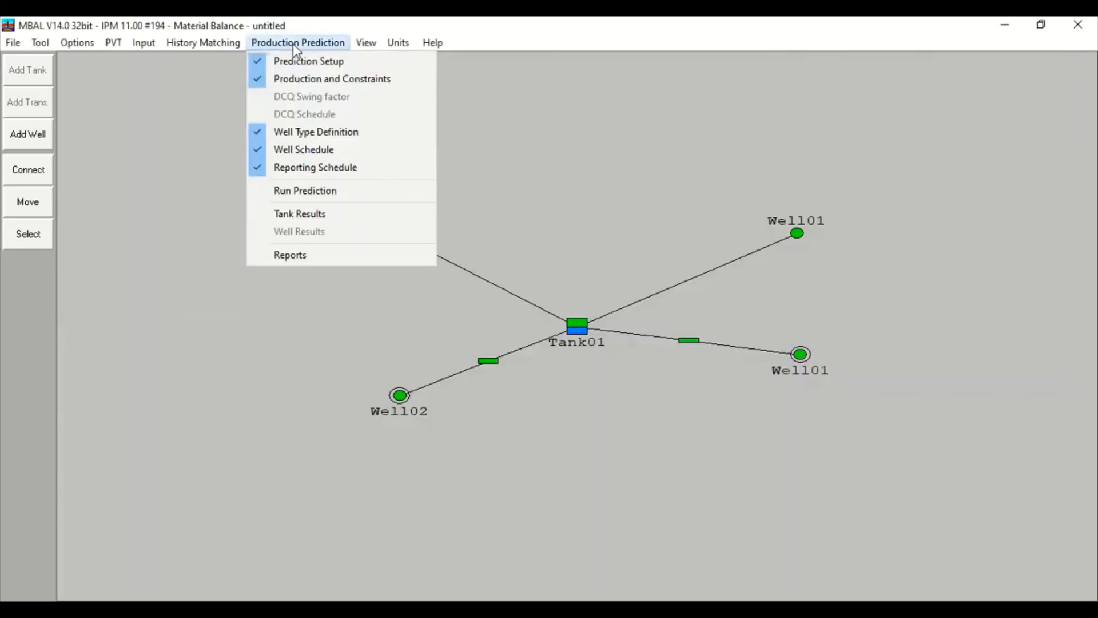
click(335, 197)
click(468, 95)
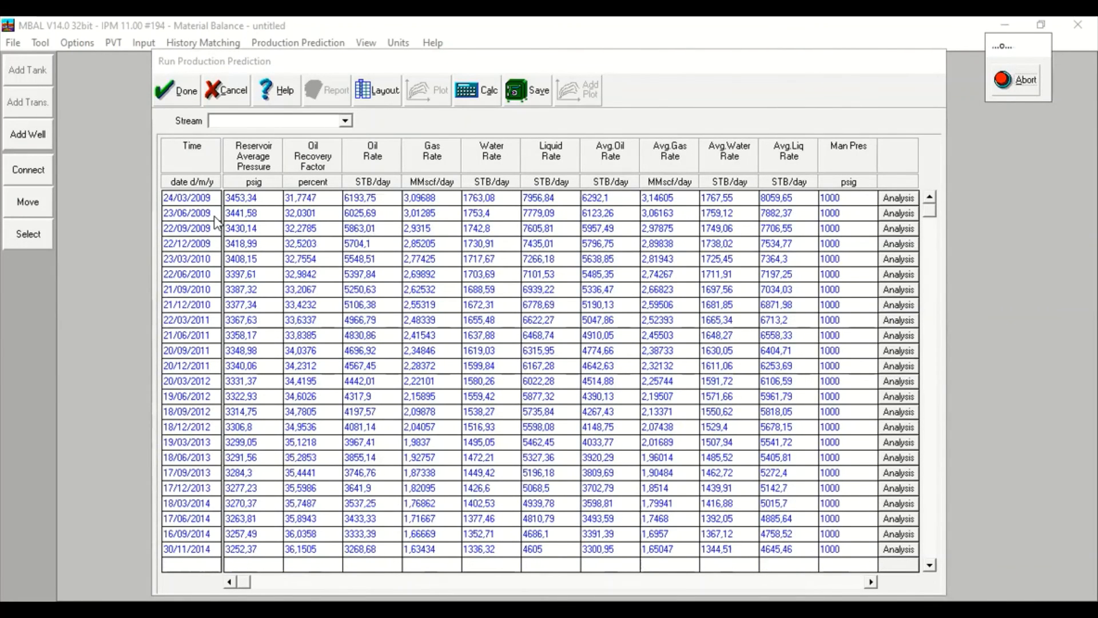
click(608, 377)
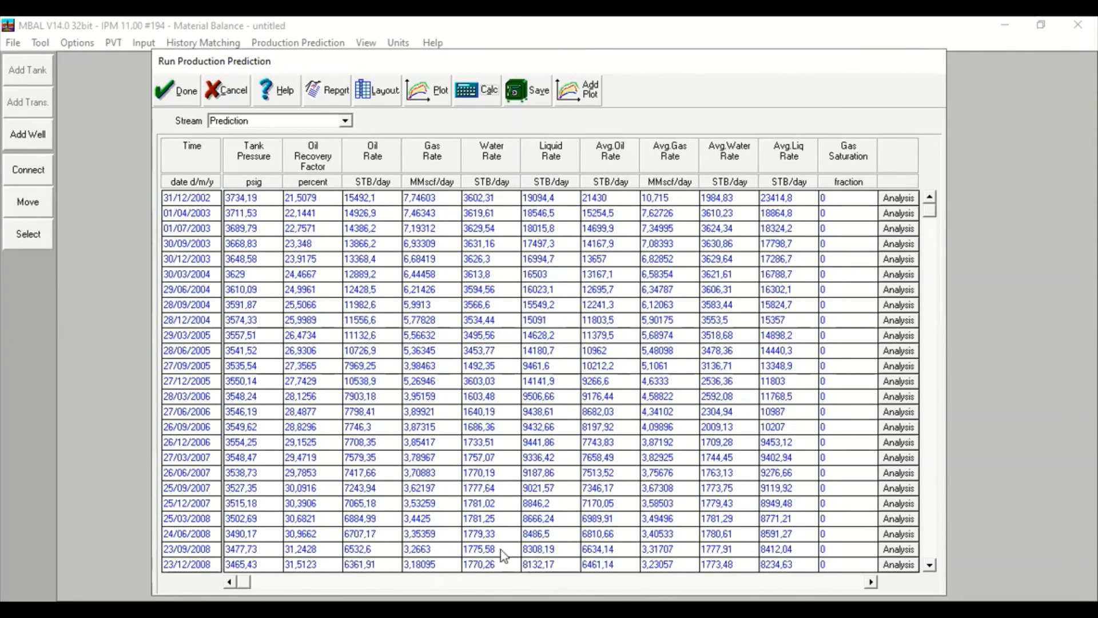
click(332, 582)
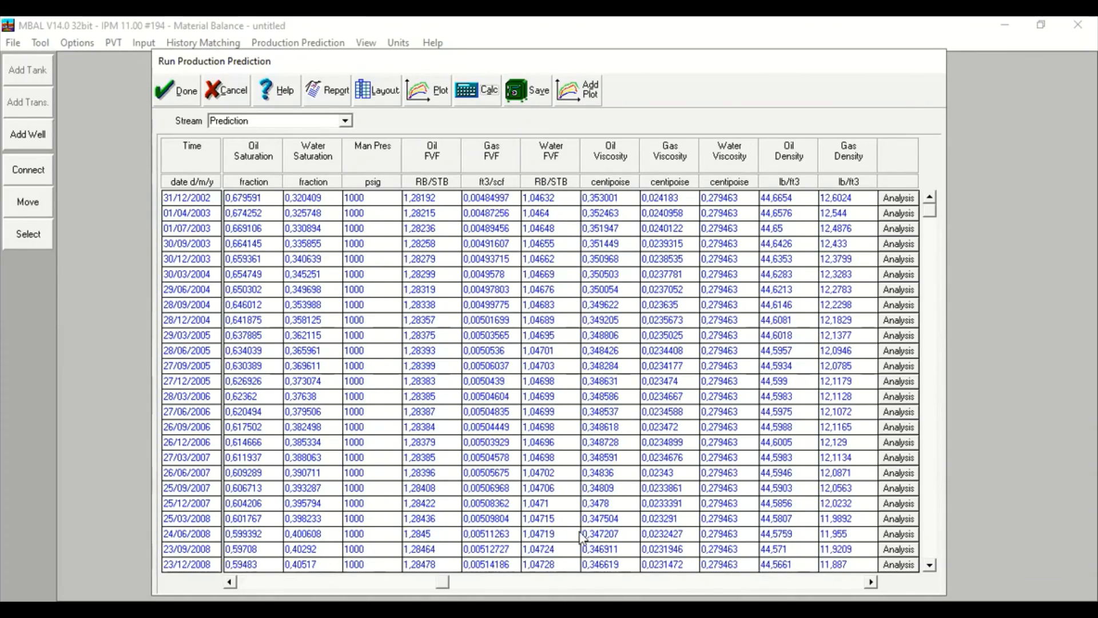
drag(442, 582, 857, 582)
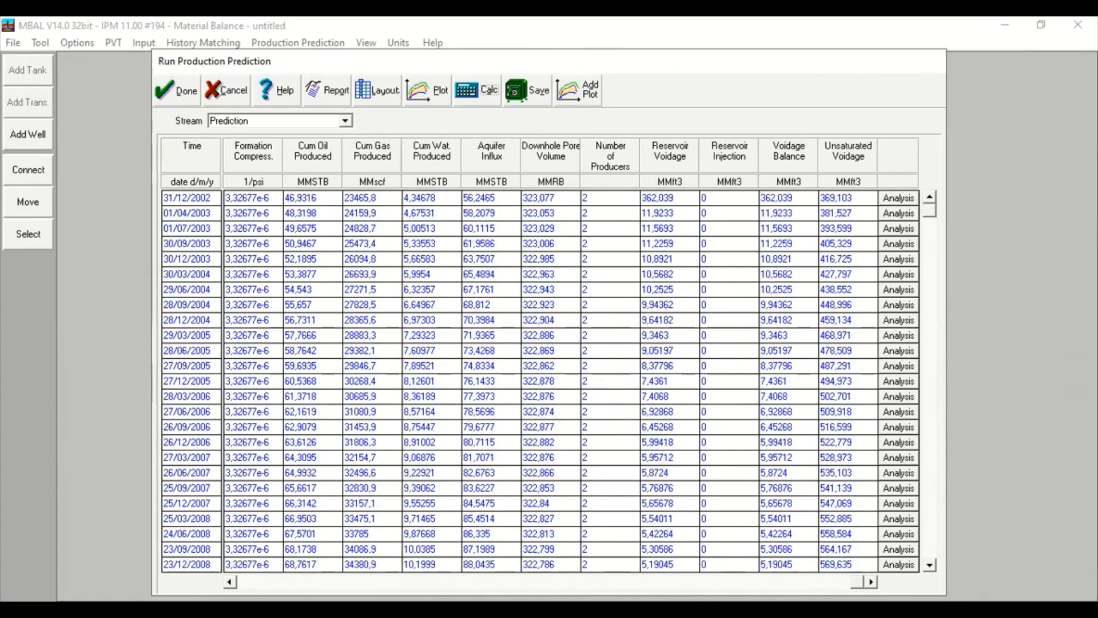
drag(857, 582, 241, 580)
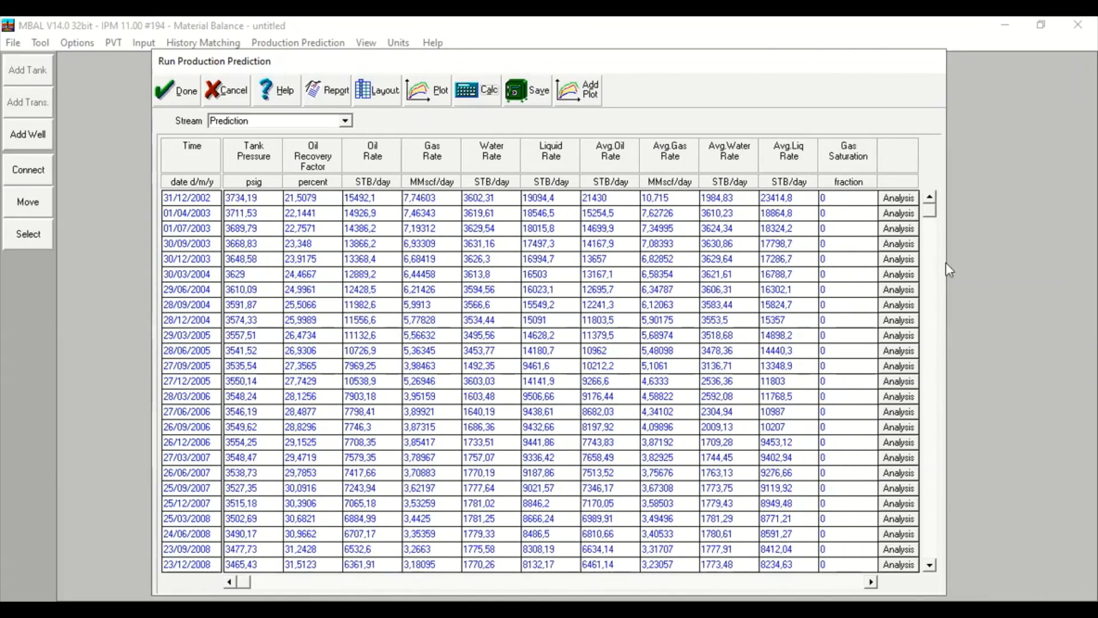
drag(931, 213, 938, 565)
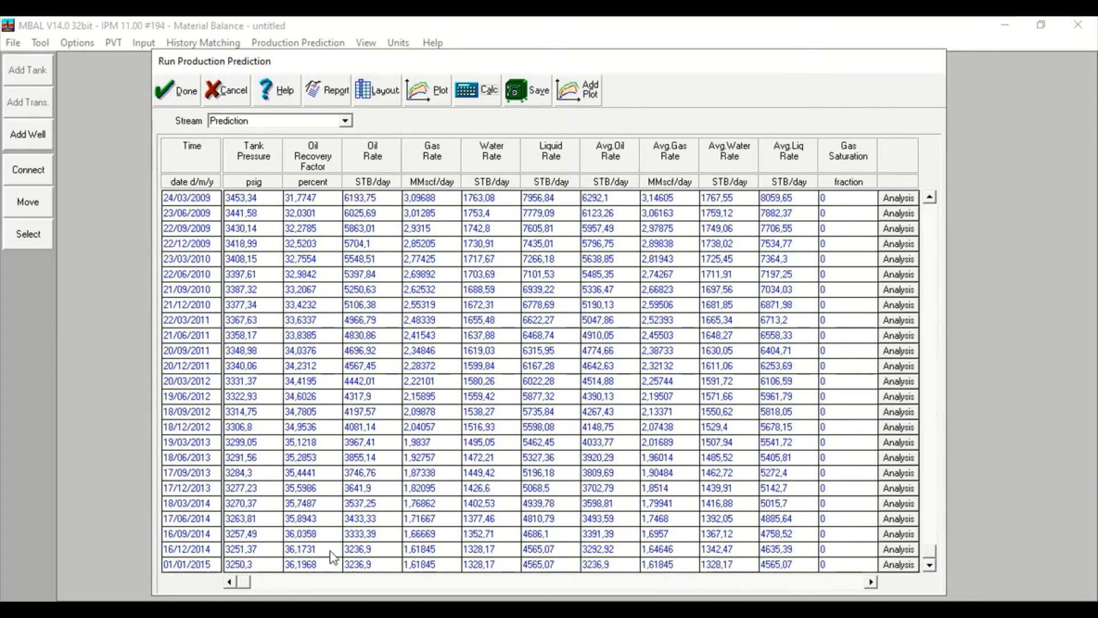
Plot the tank pressure of the History, Simulation and Prediction streams together against time.
click(438, 90)
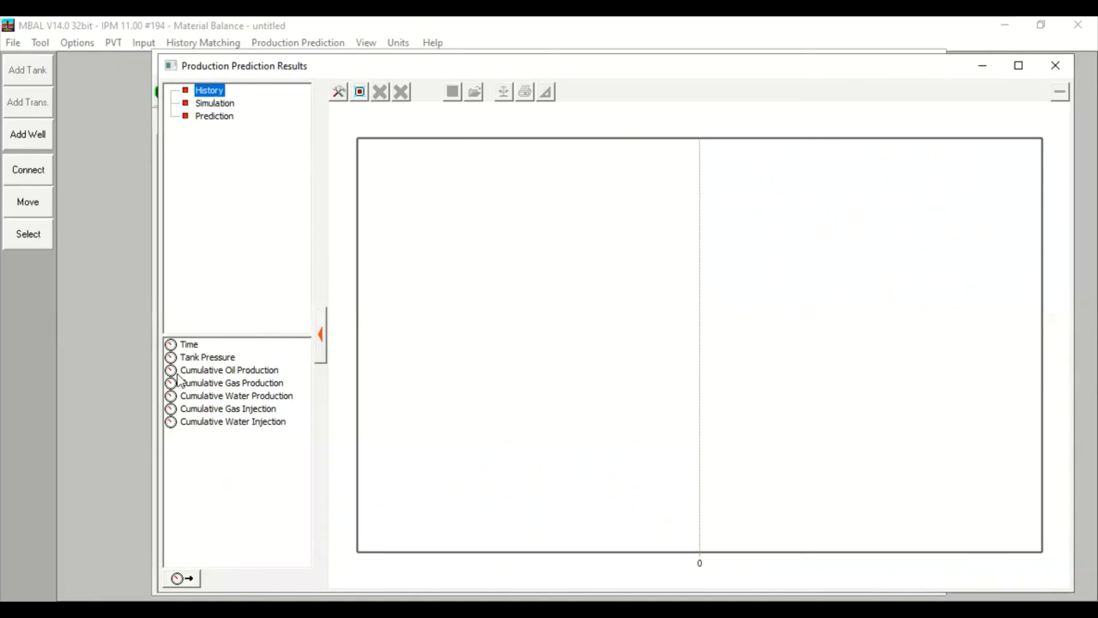
click(211, 358)
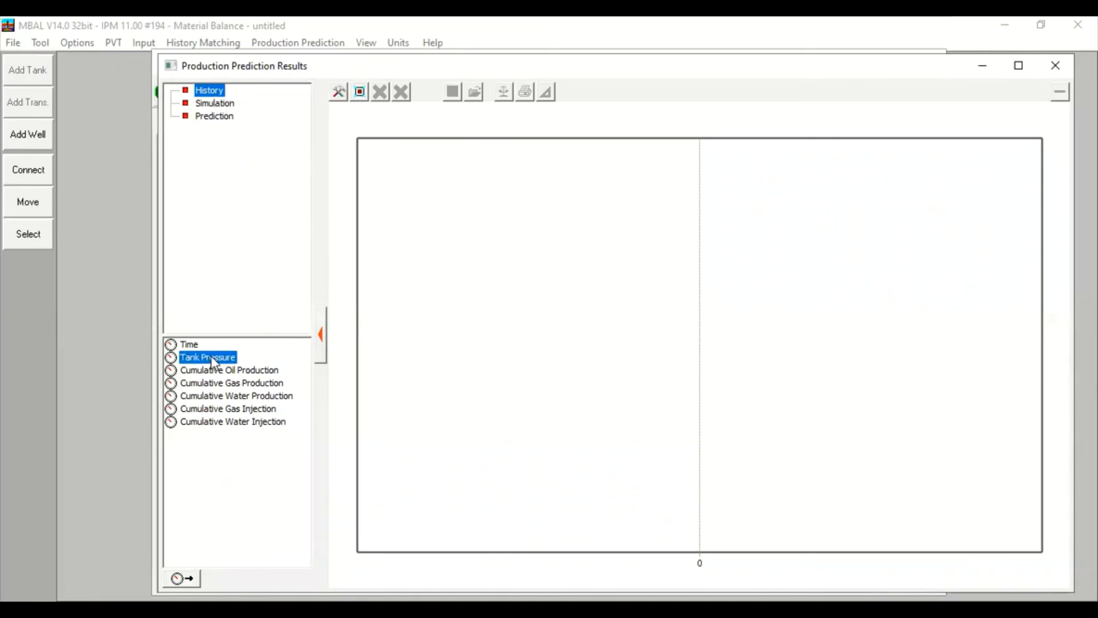
click(221, 107)
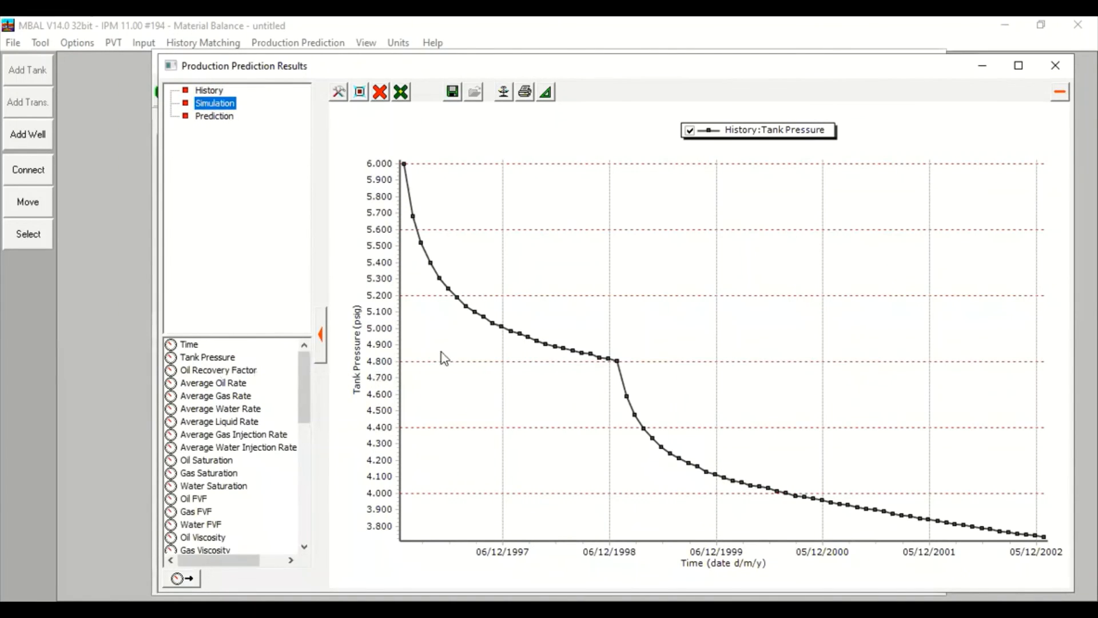
double_click(208, 358)
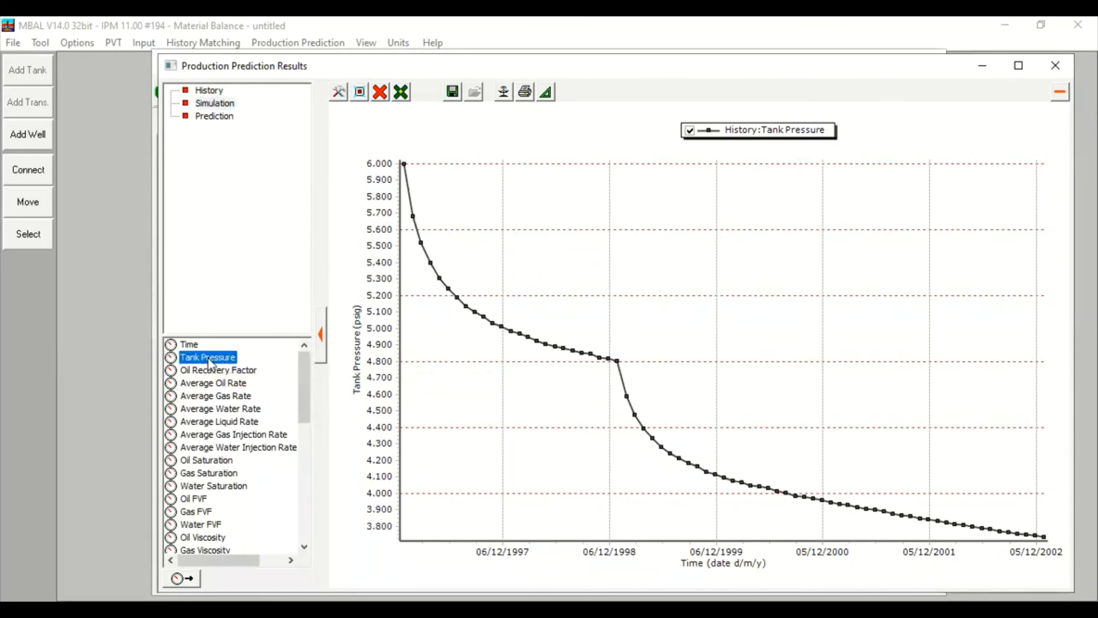
click(221, 116)
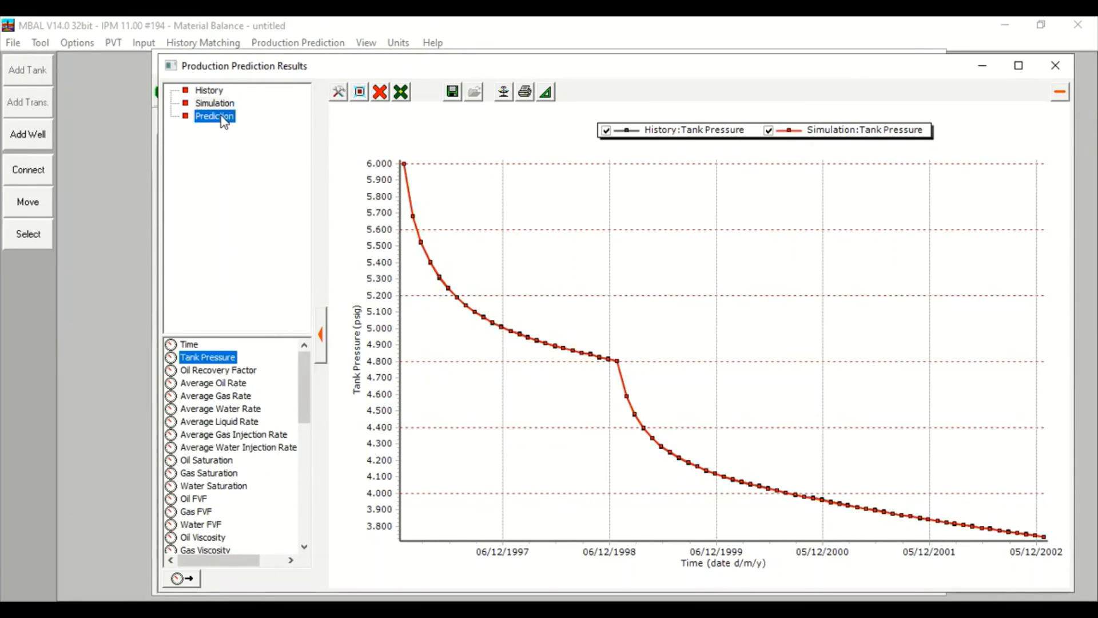
double_click(215, 355)
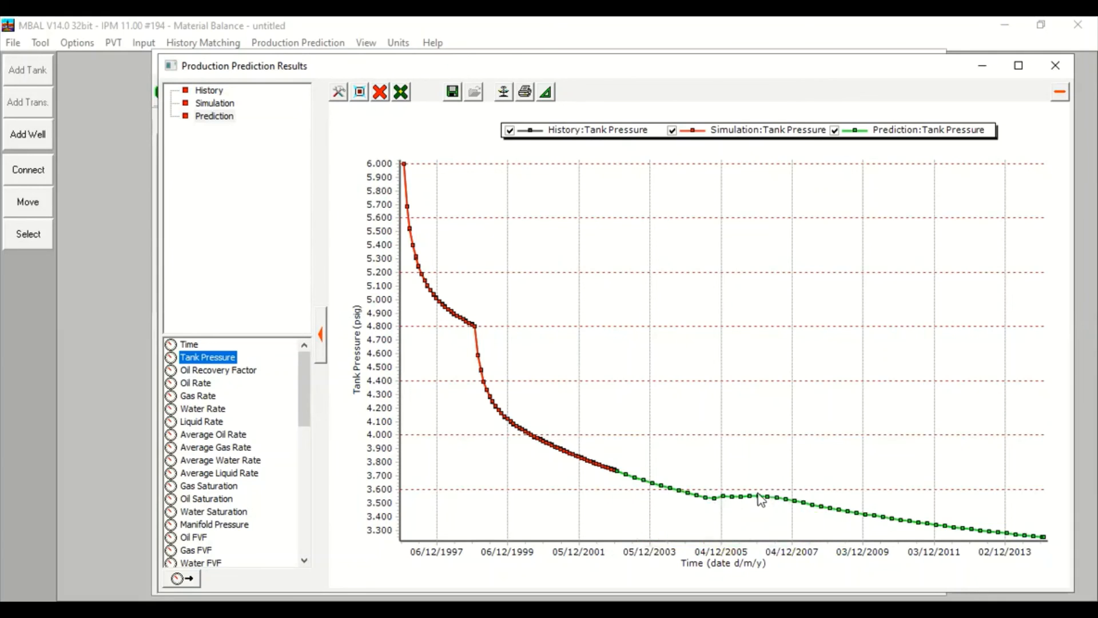
mouse_move(776, 502)
Remove all tank pressure curves from the plot and plot the Simulation stream's oil recovery factor.
click(378, 96)
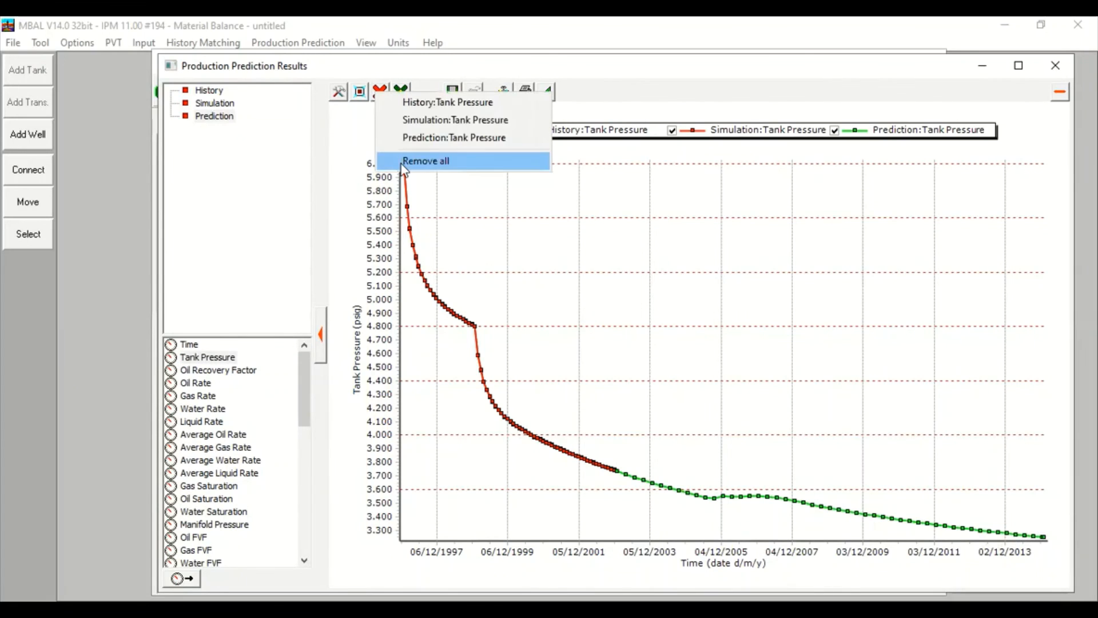
click(400, 164)
click(207, 95)
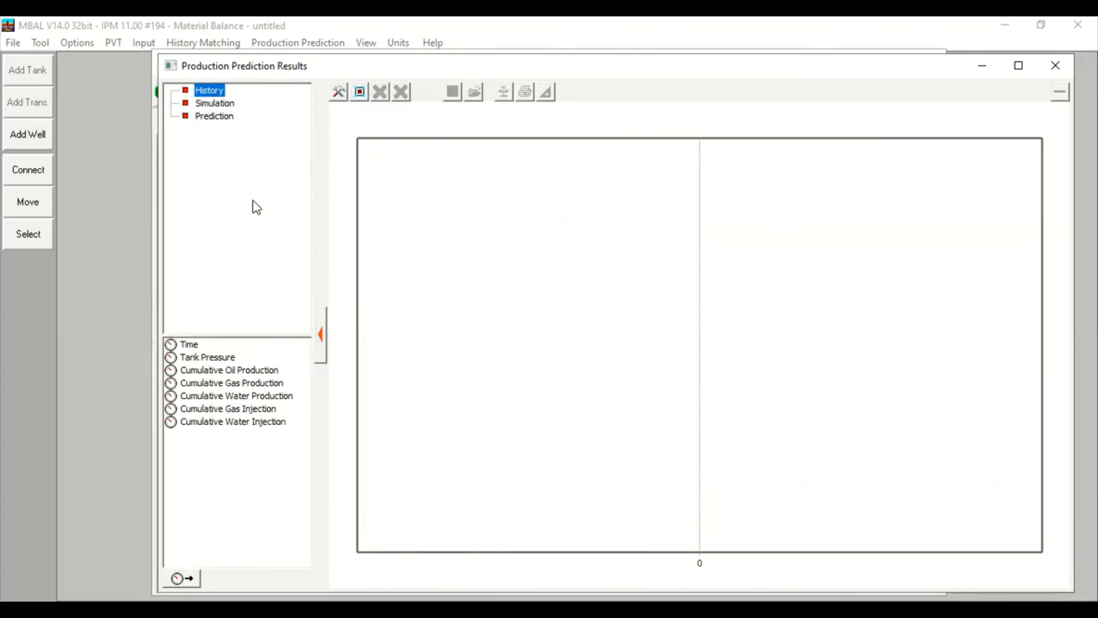
click(227, 106)
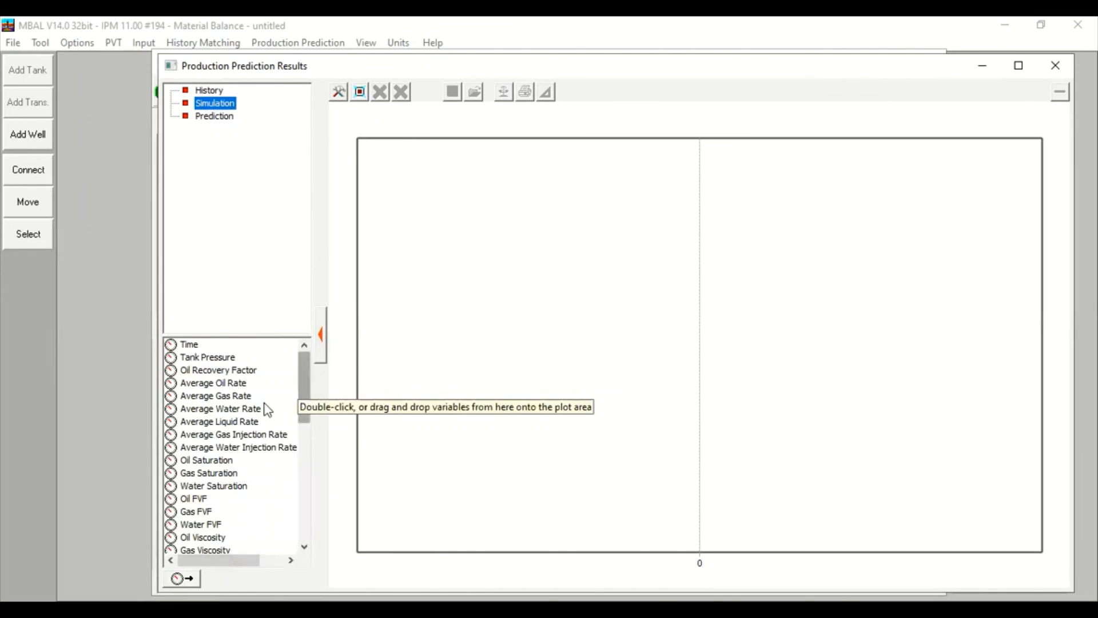
double_click(238, 372)
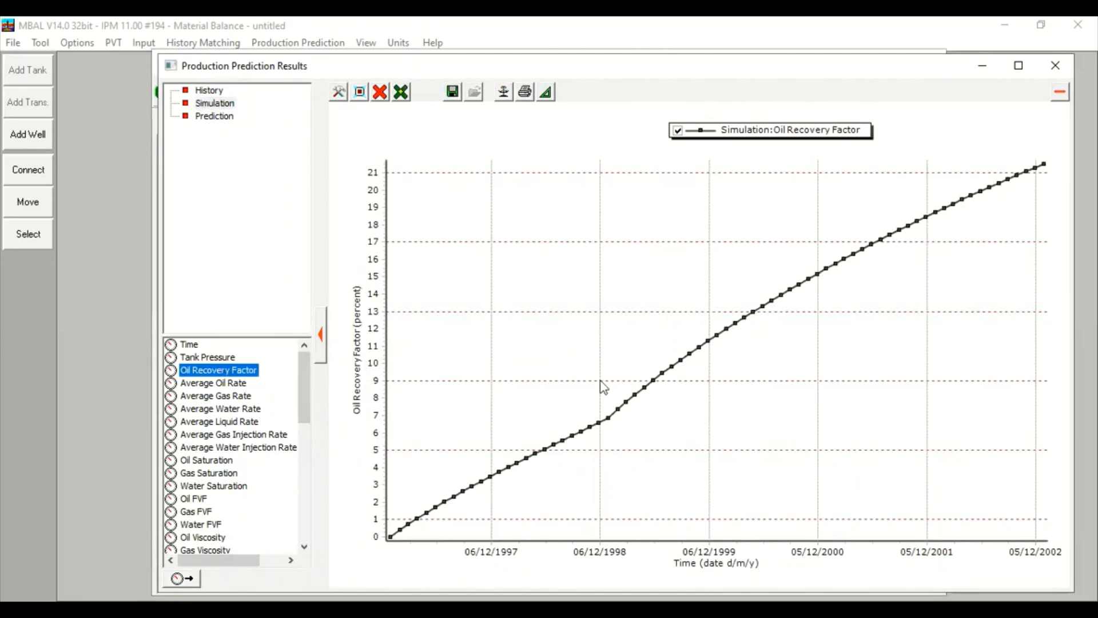
mouse_move(1043, 170)
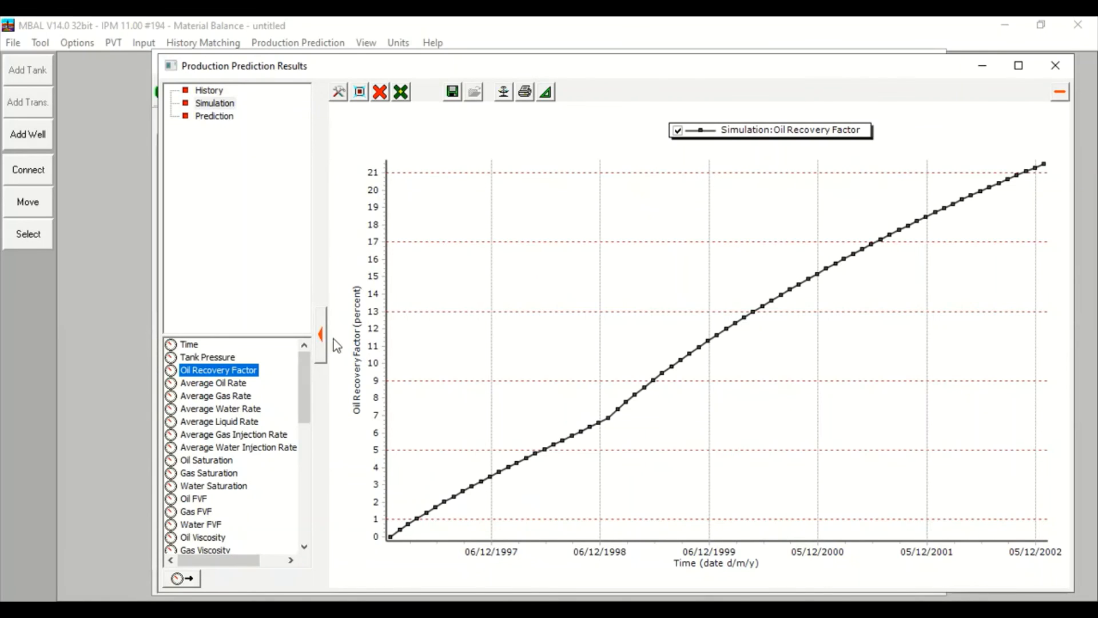
Add the Prediction stream's oil recovery factor to the Simulation recovery plot and inspect the forecast curve.
click(222, 116)
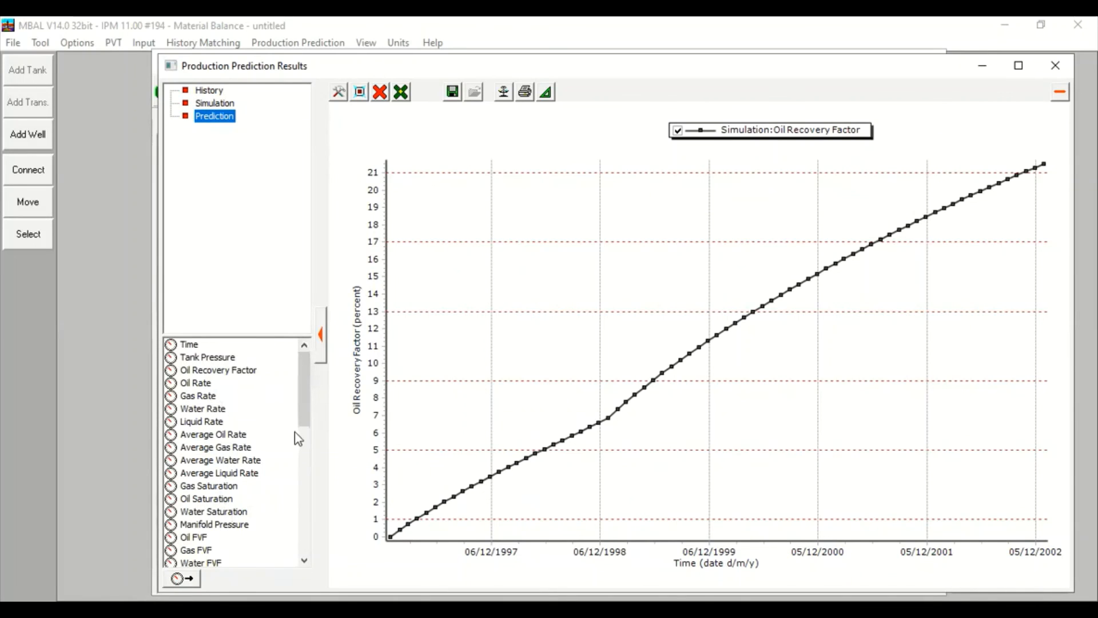
click(240, 371)
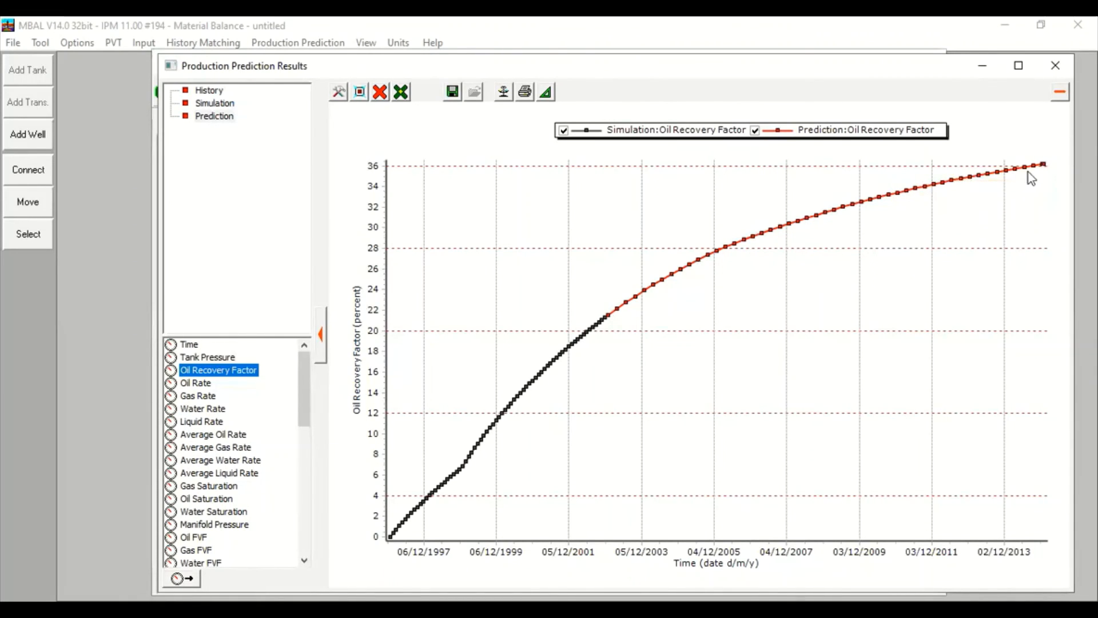
mouse_move(949, 185)
Add the Simulation stream's average oil rate and the Prediction stream's oil rate to the plot and inspect both curves.
click(223, 103)
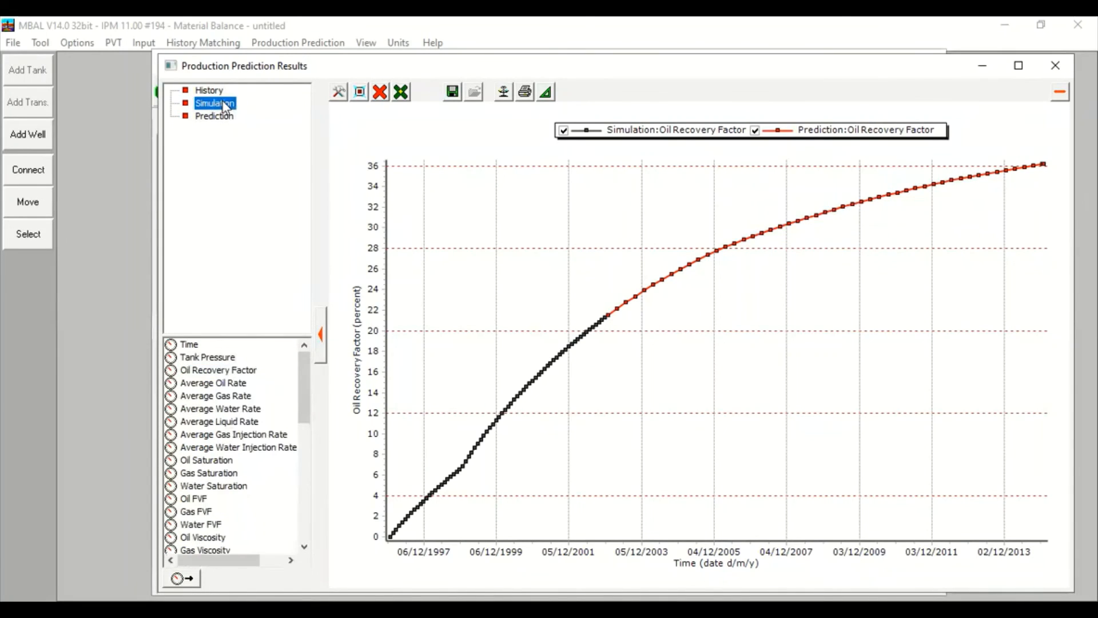
click(233, 383)
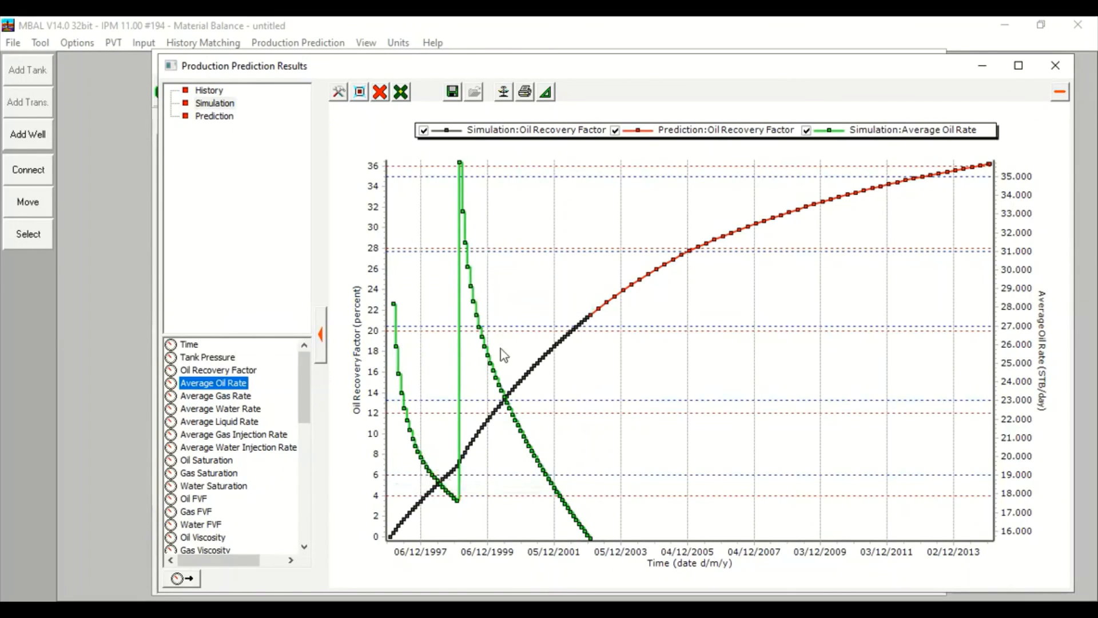
mouse_move(491, 362)
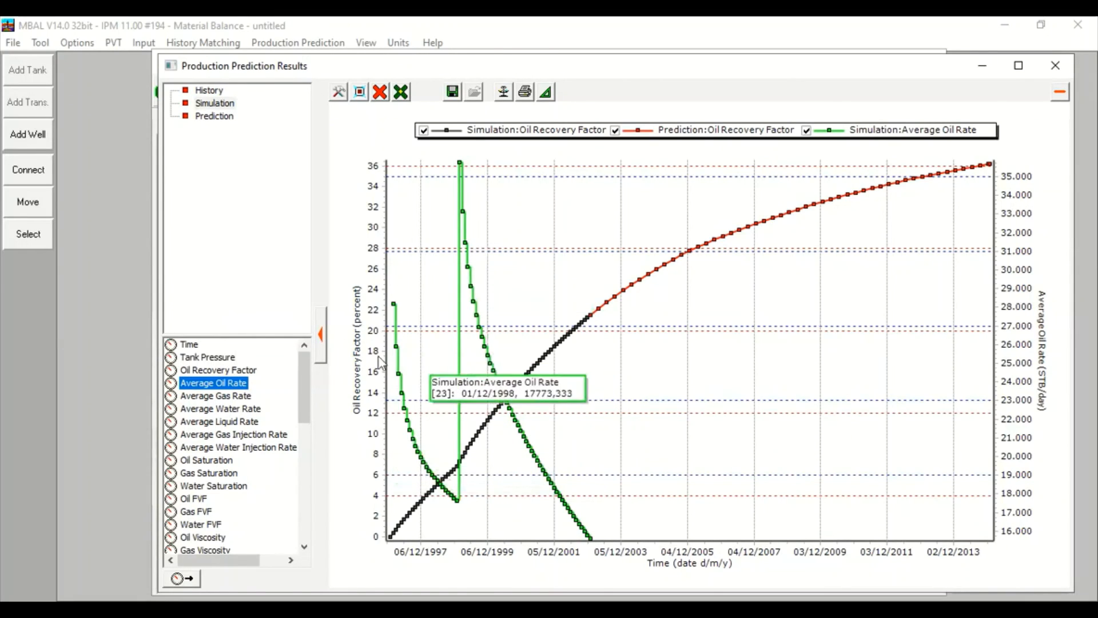
click(218, 118)
double_click(201, 383)
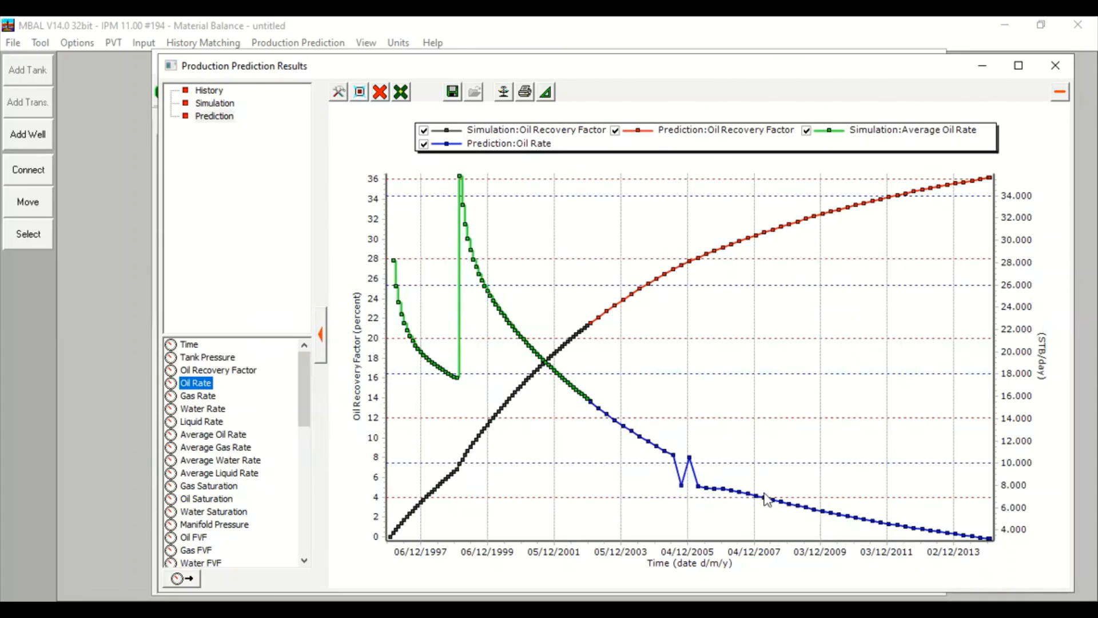
mouse_move(776, 527)
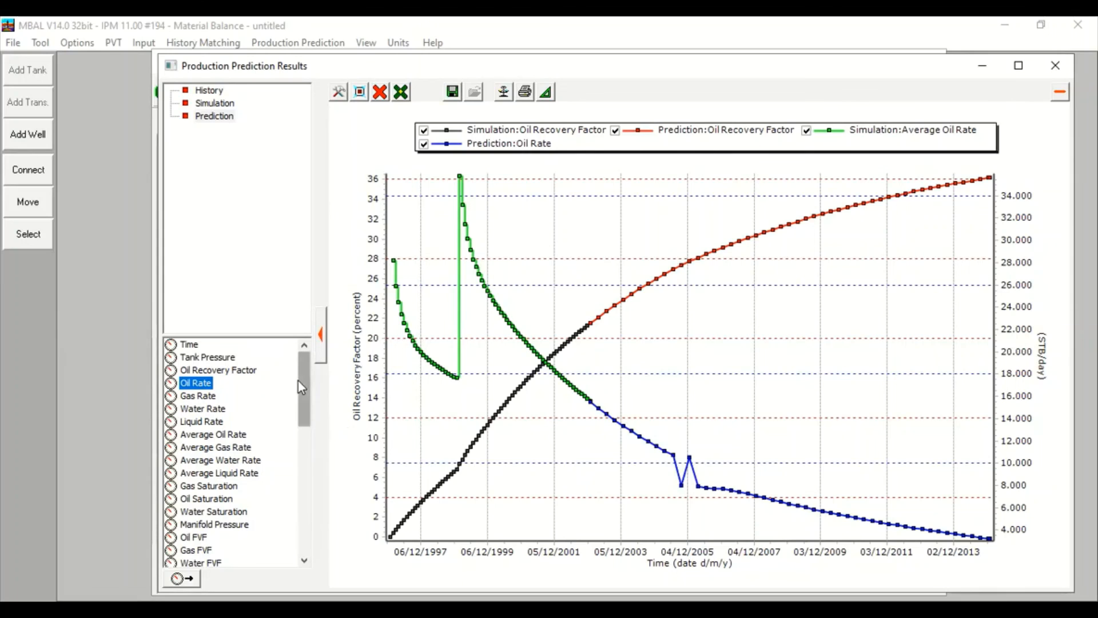
Clear all curves from the plot and plot the aquifer influx of the Simulation and Prediction streams.
click(380, 91)
click(411, 177)
click(215, 103)
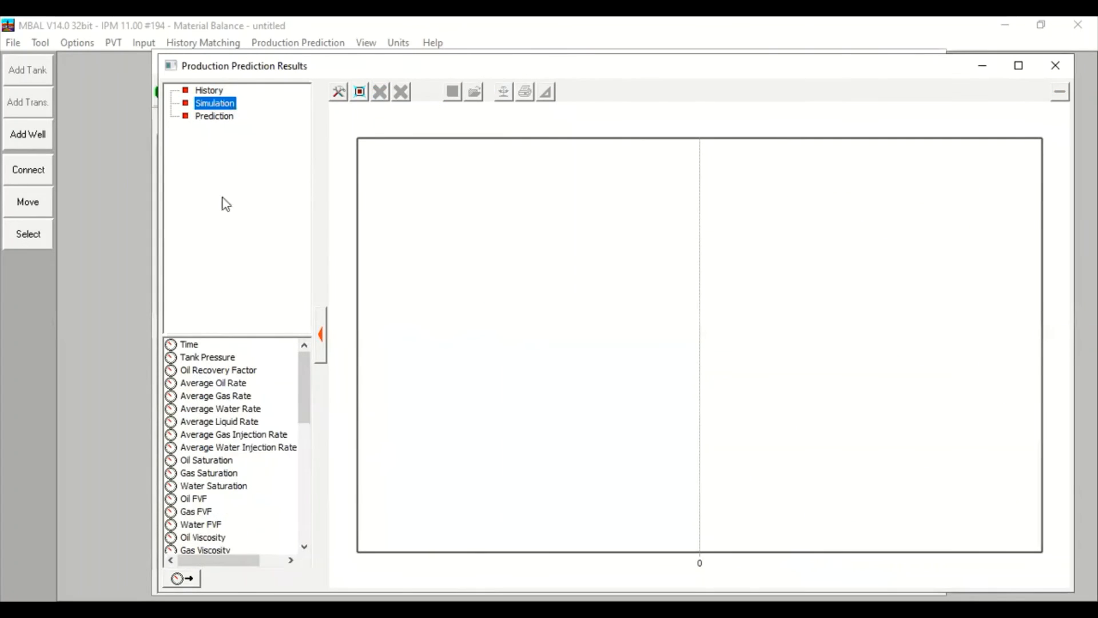
scroll(229, 466, down, 10)
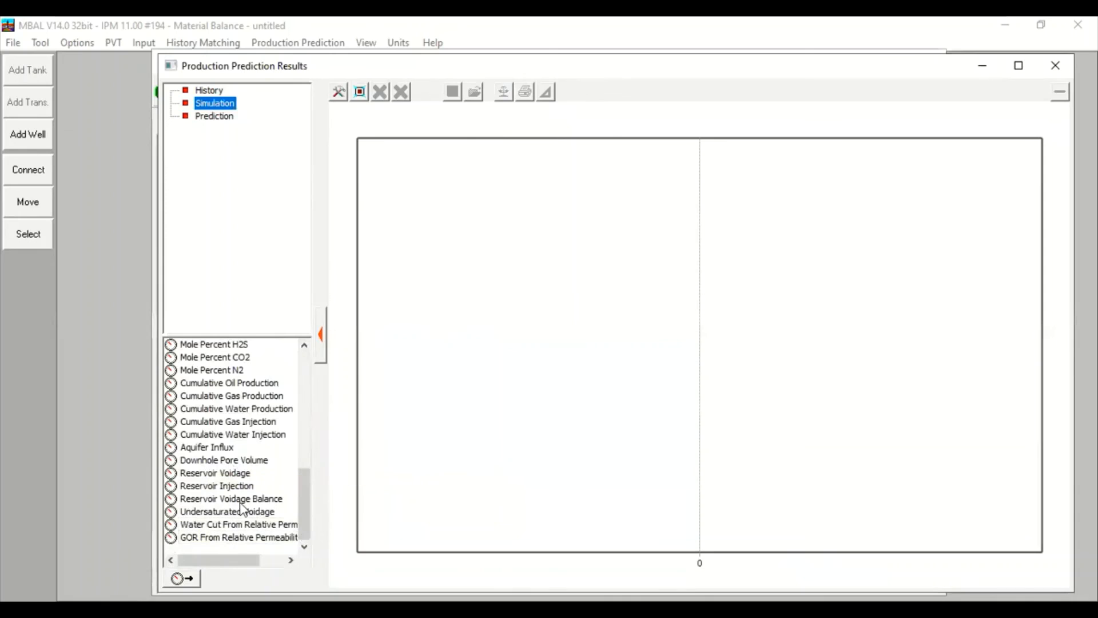
double_click(220, 450)
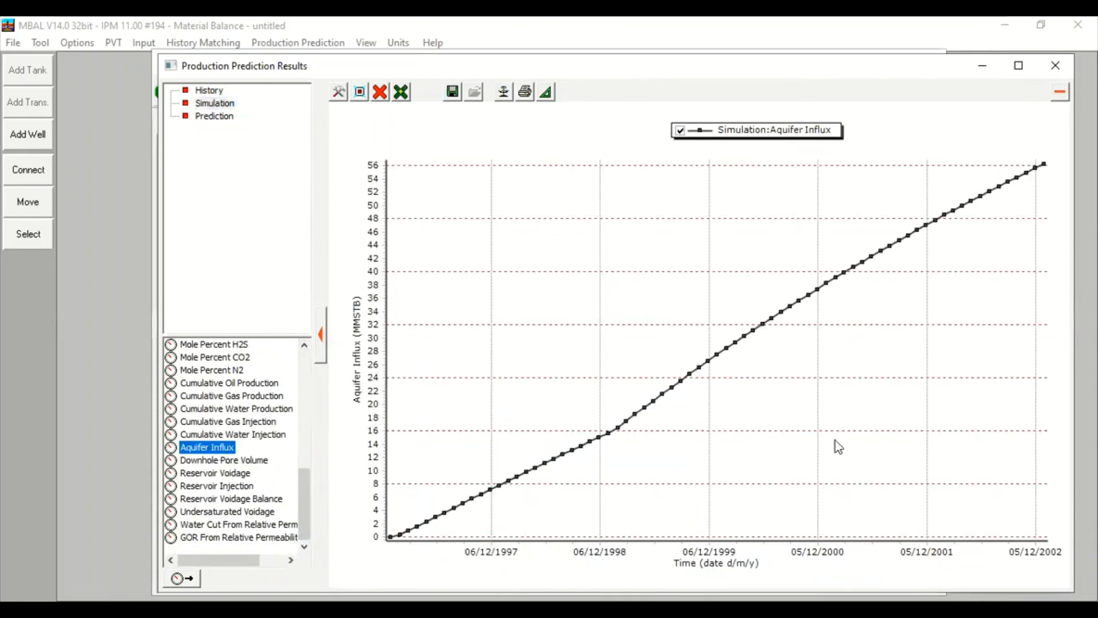
click(222, 118)
scroll(235, 468, down, 10)
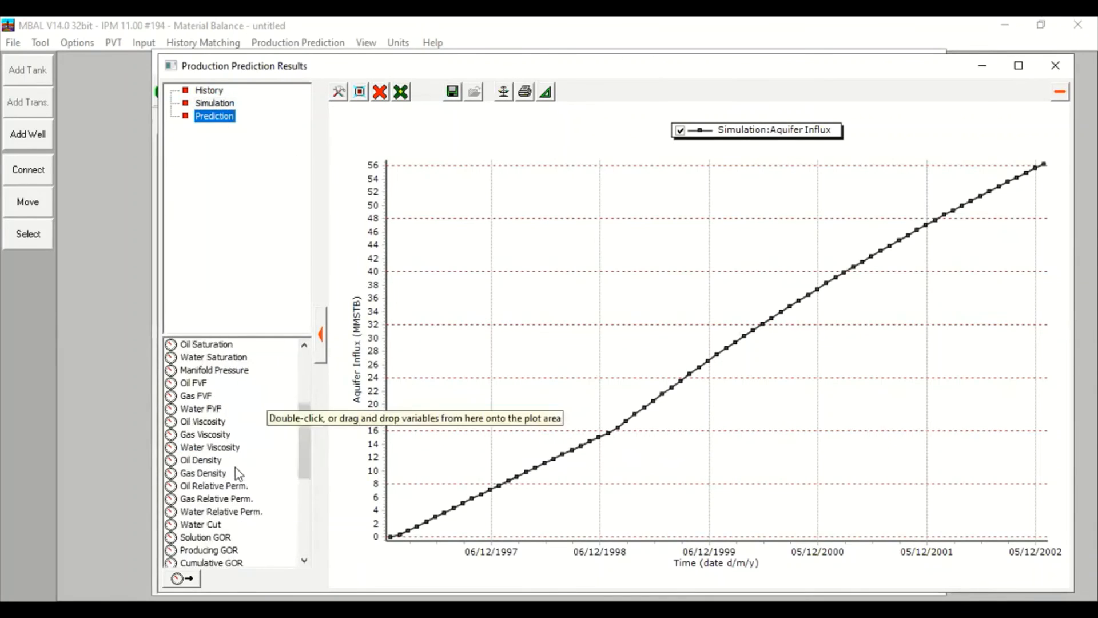
double_click(231, 475)
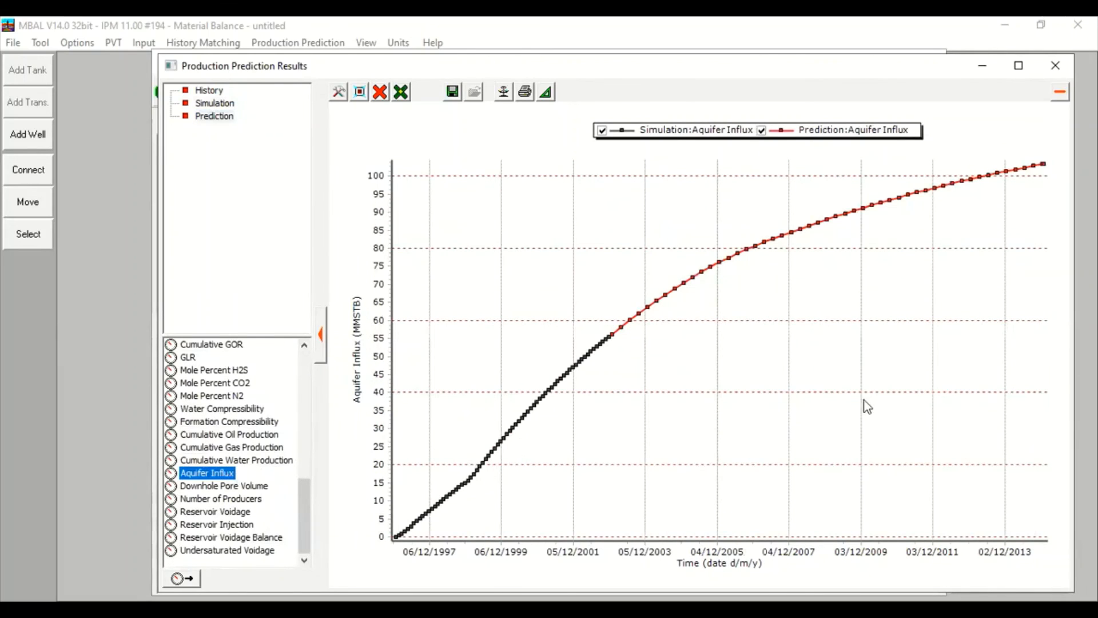
Add the tank pressure of the Simulation and Prediction streams and compare it with the aquifer influx over time.
click(215, 104)
double_click(207, 358)
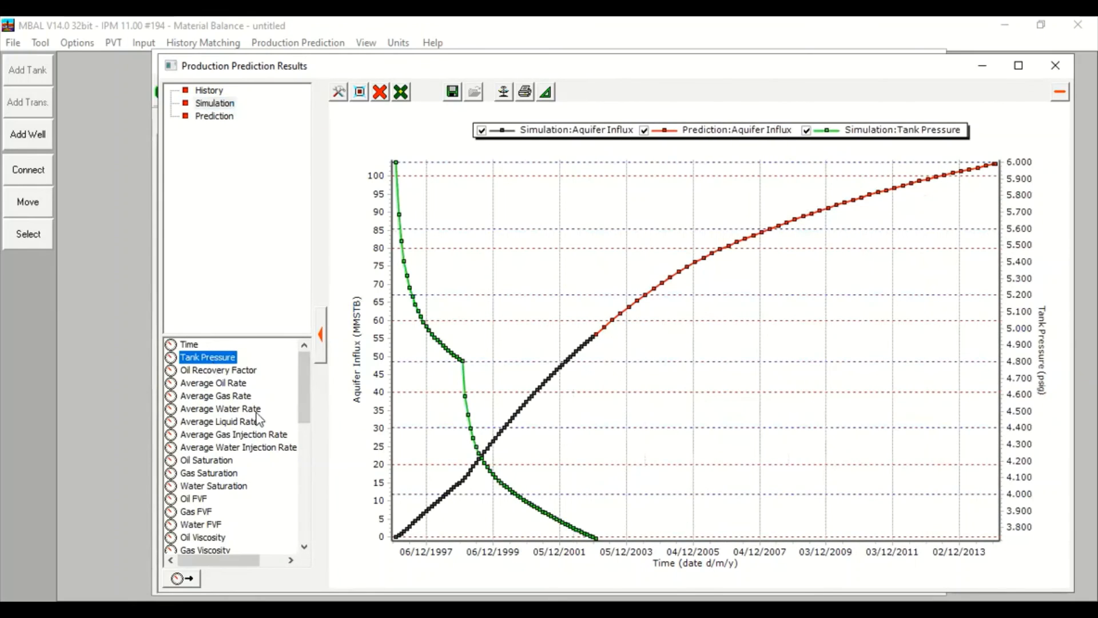
click(214, 116)
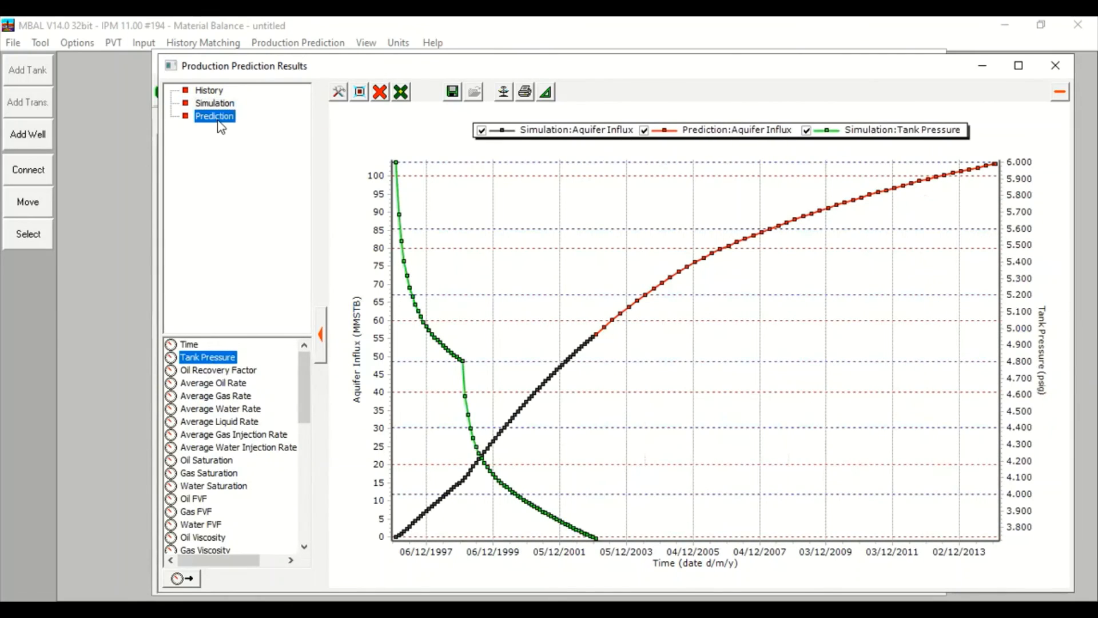
double_click(207, 358)
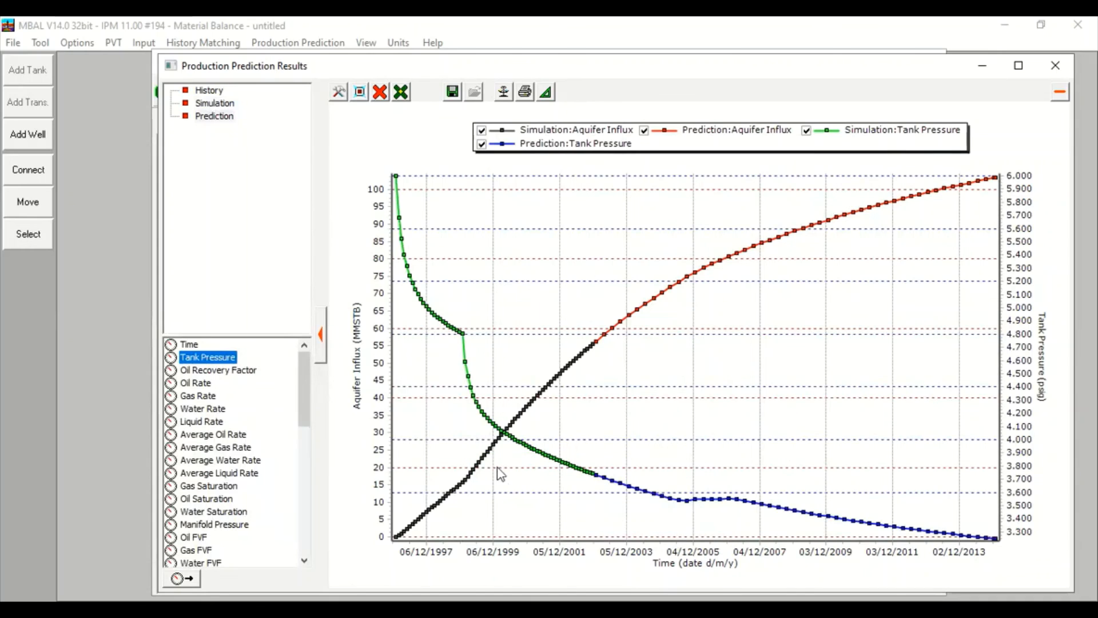
mouse_move(462, 342)
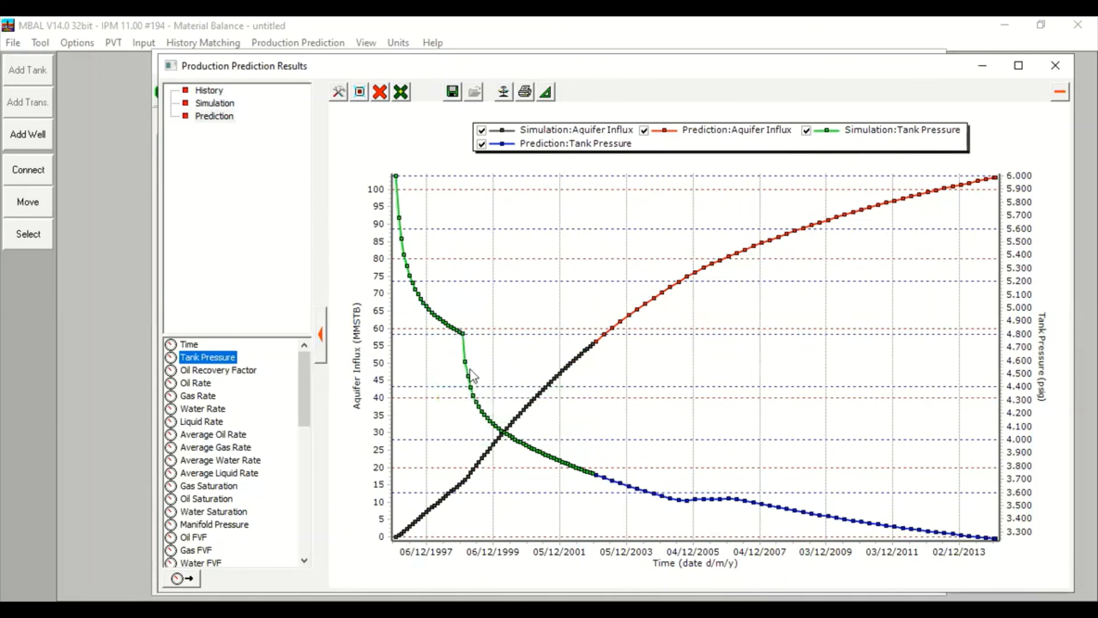
click(482, 357)
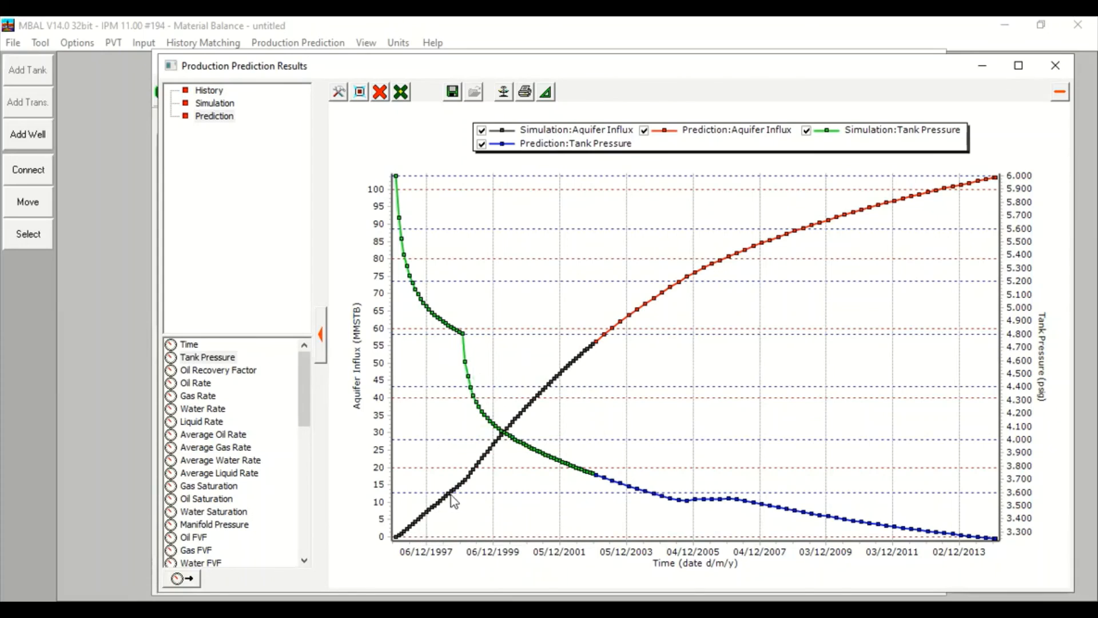
mouse_move(458, 491)
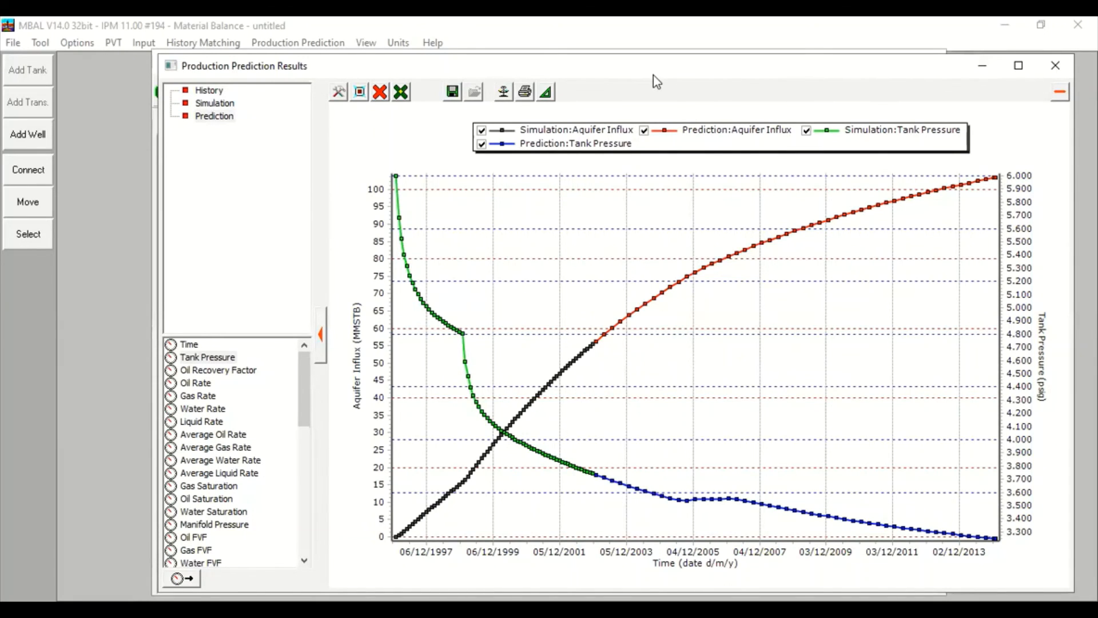
Close the prediction results plot and exit the production prediction run to return to the tank and well model.
drag(653, 74, 630, 69)
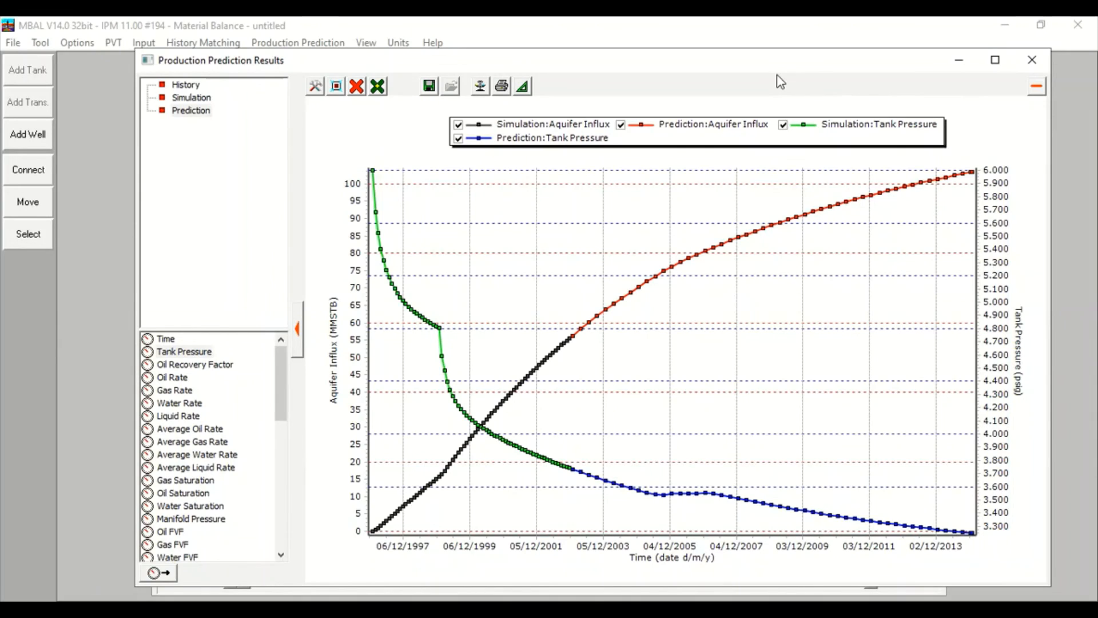
drag(765, 56, 777, 76)
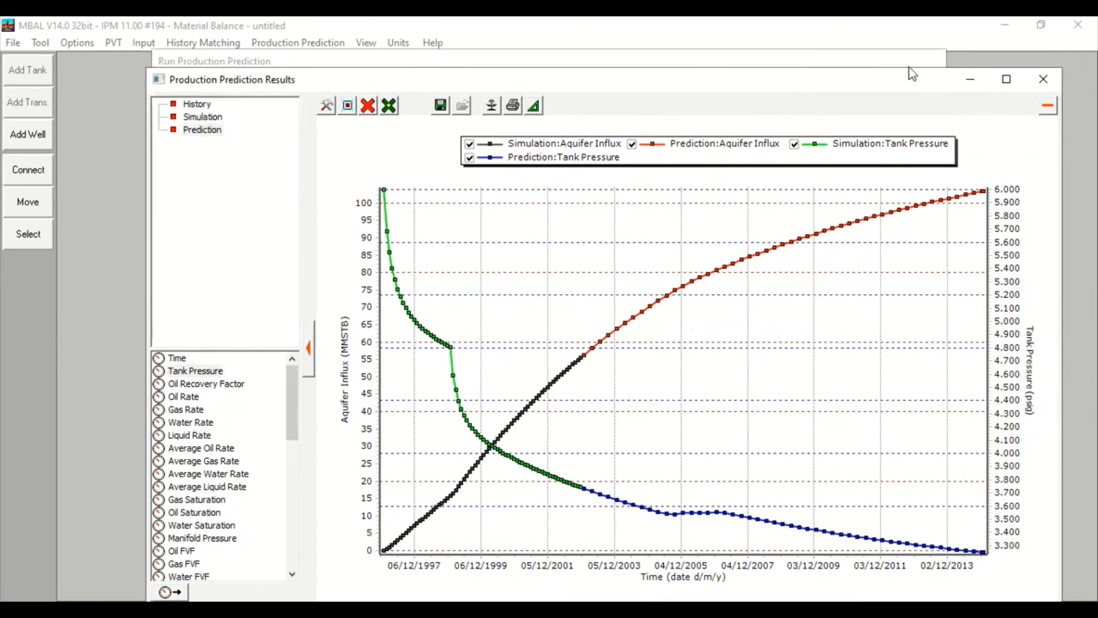
click(1041, 82)
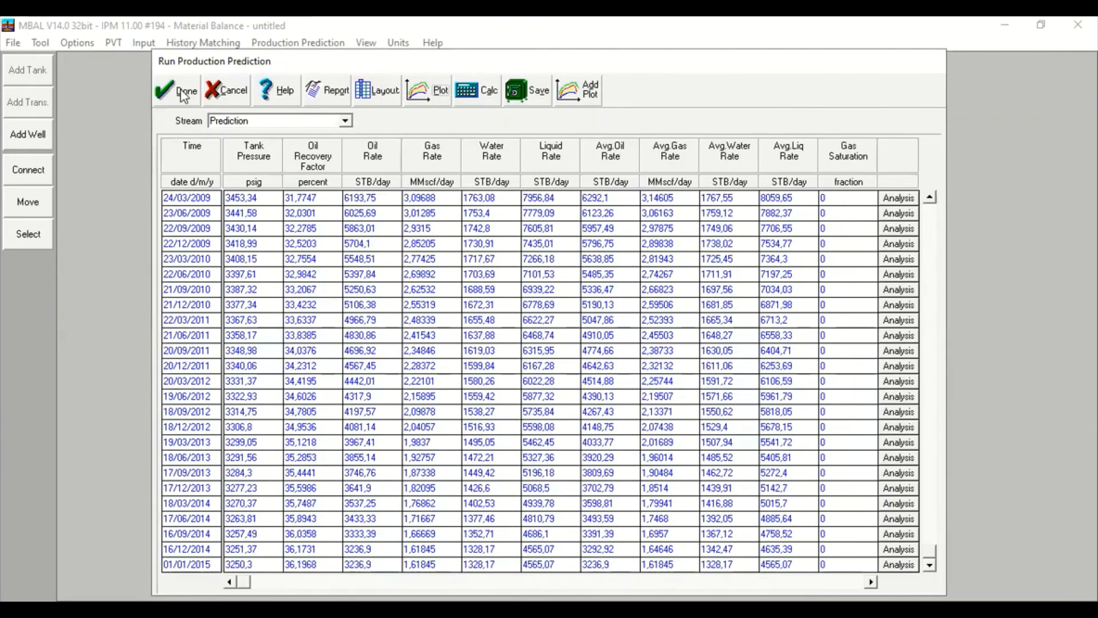
click(204, 89)
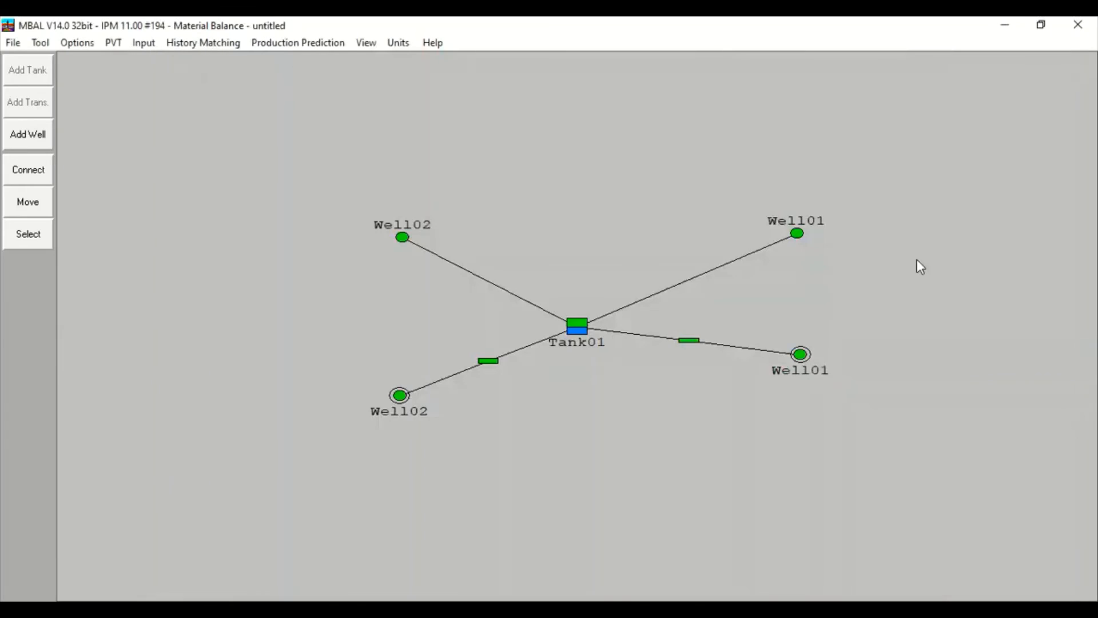